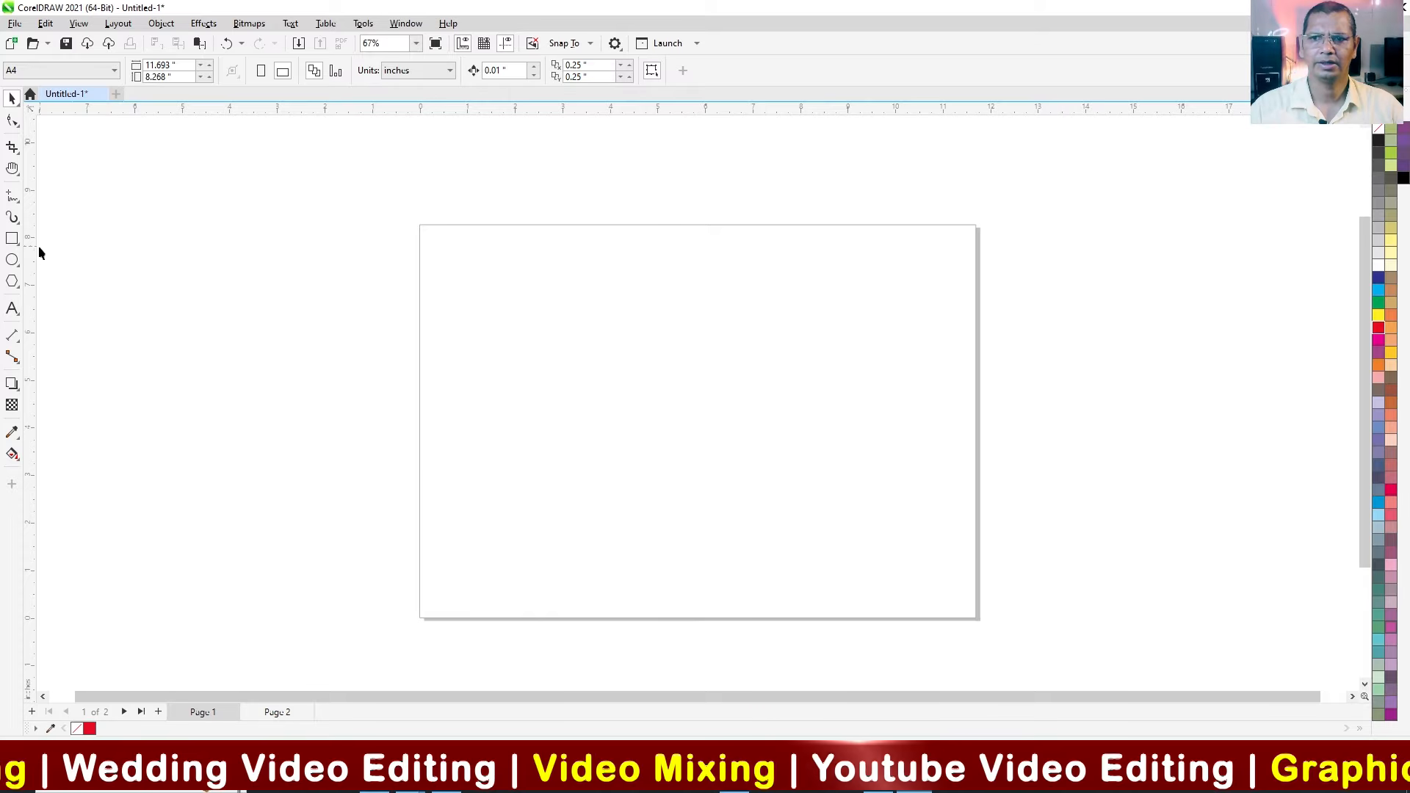
# Step: Draw a rectangle about 2.33 by 2.25 inches near the page's upper-left corner and fill it with green
pyautogui.click(12, 239)
pyautogui.moveTo(455, 255); pyautogui.dragTo(566, 361)
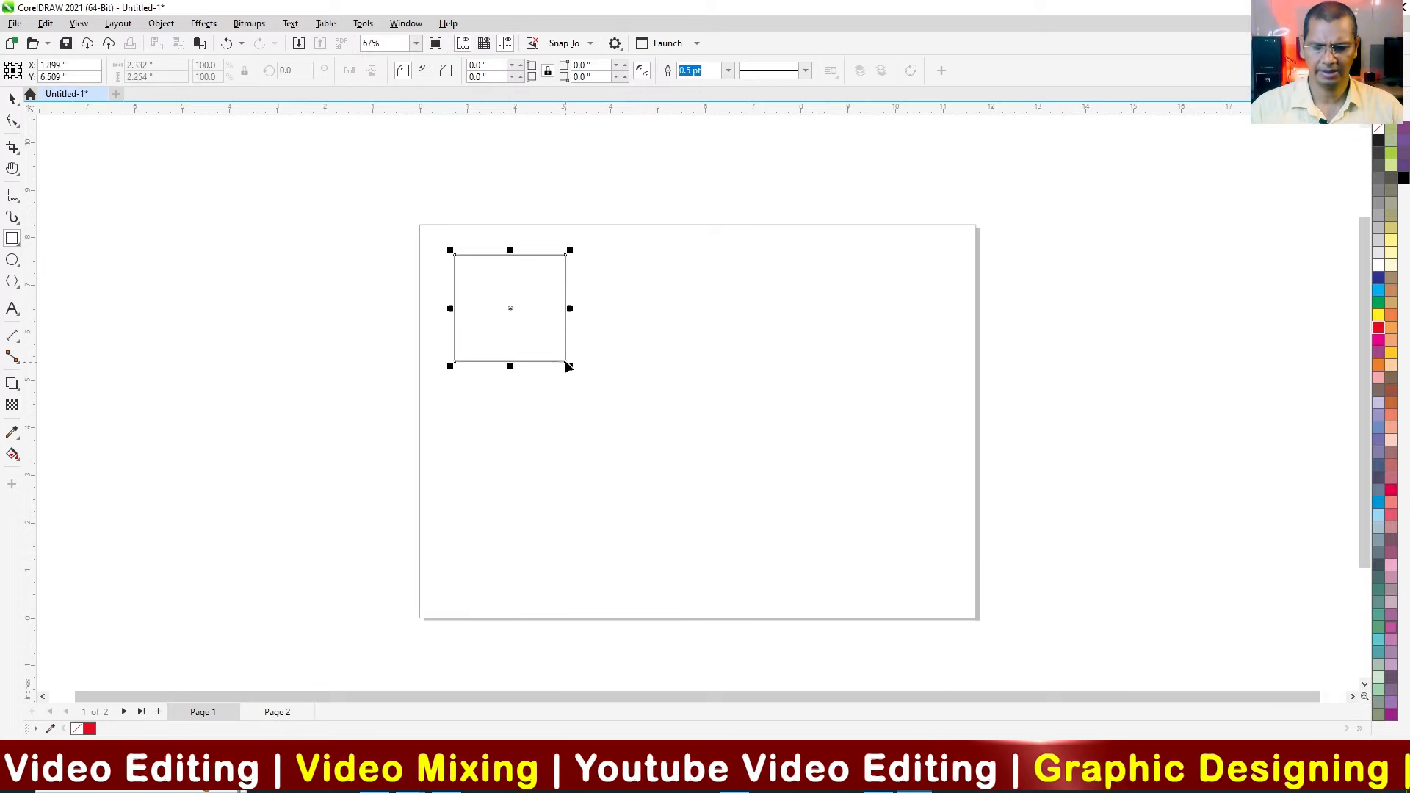
pyautogui.moveTo(1141, 533); pyautogui.dragTo(1011, 584)
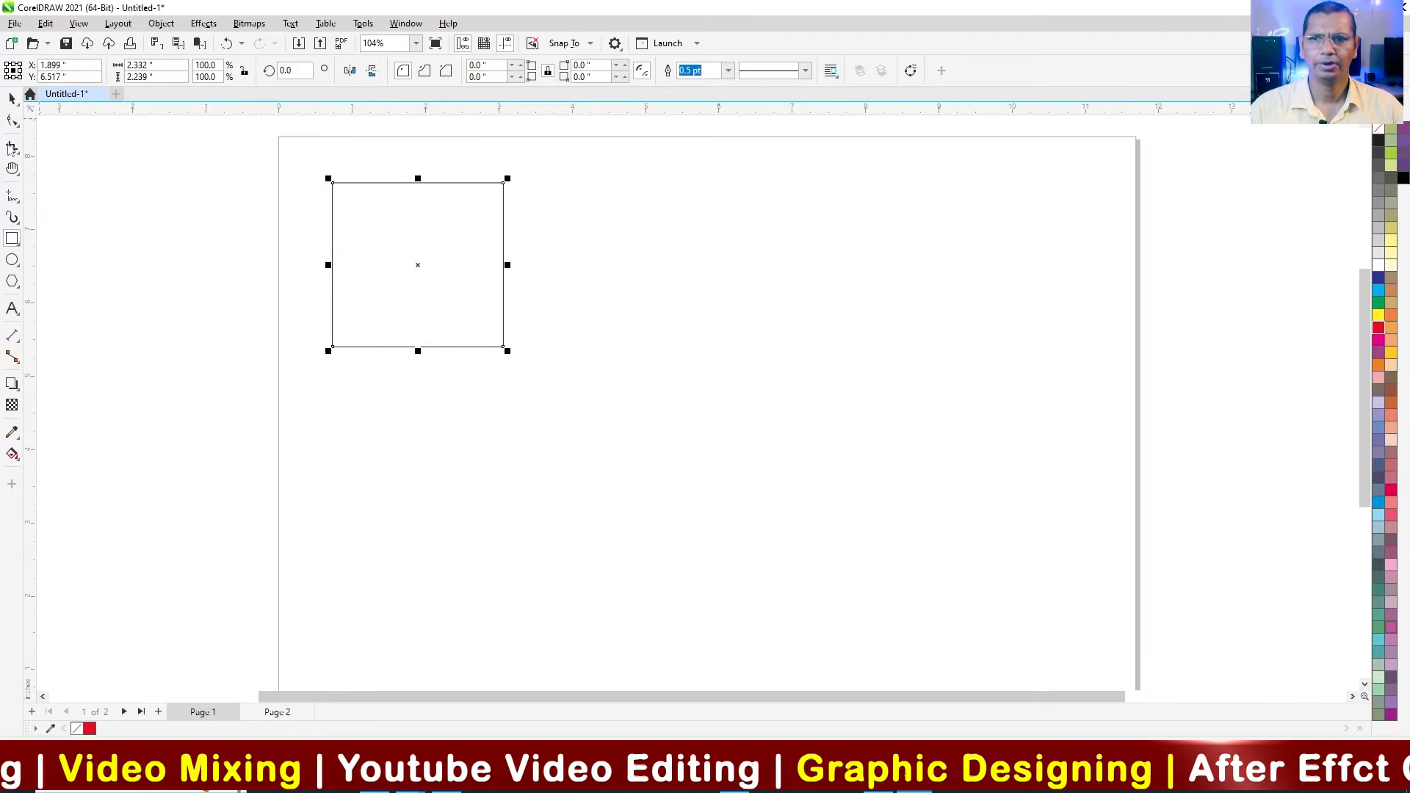
pyautogui.click(13, 100)
pyautogui.click(441, 268)
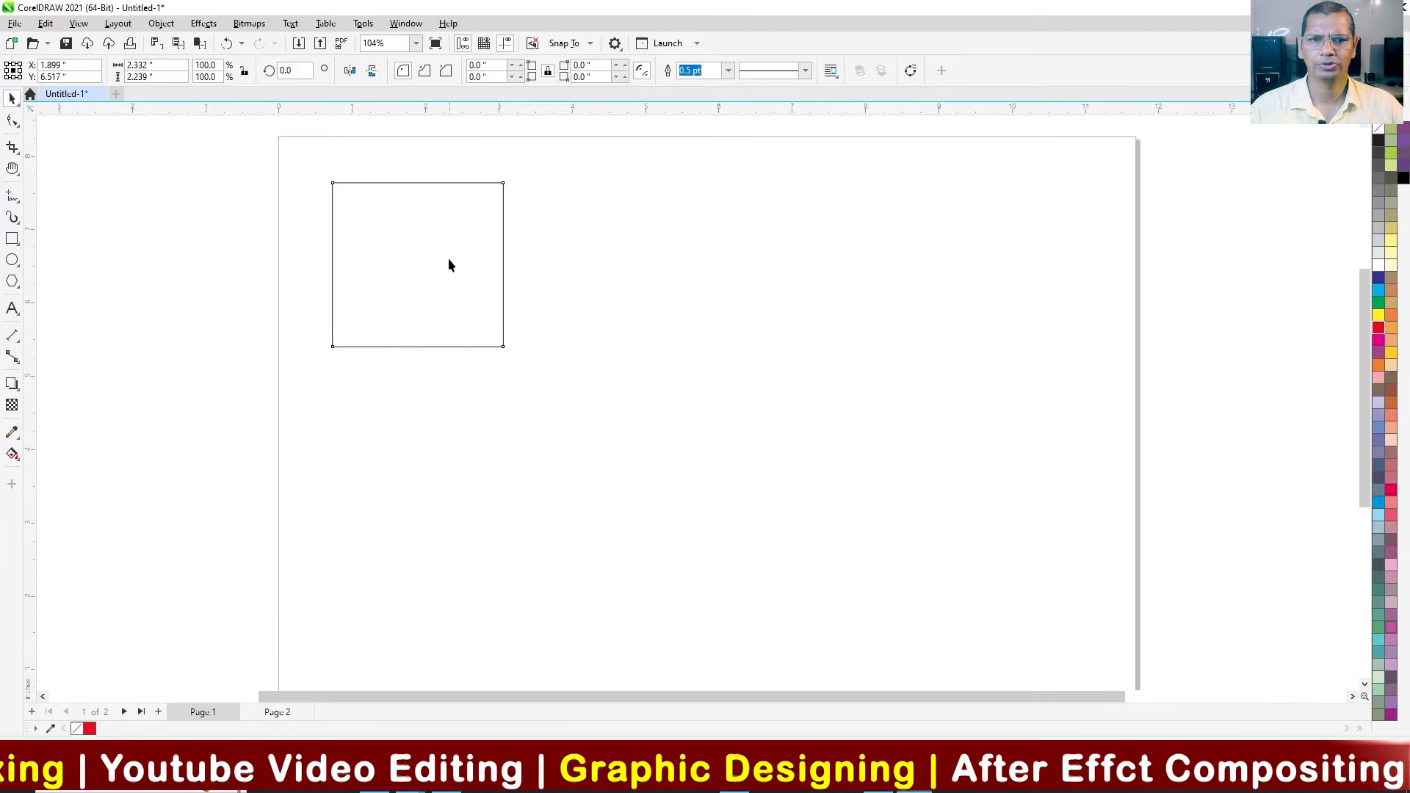
pyautogui.click(507, 295)
pyautogui.click(1379, 302)
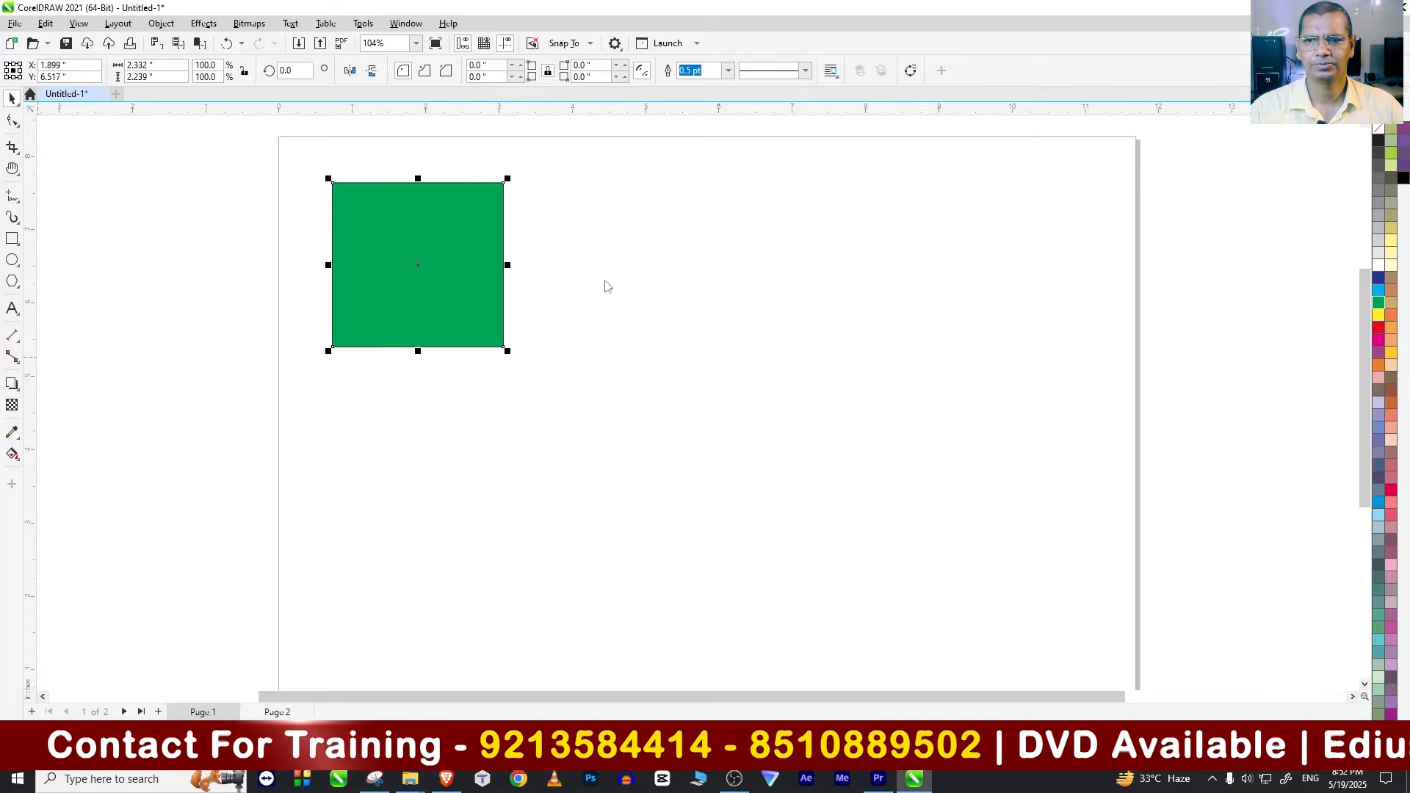
# Step: Draw a five-sided polygon about 2.72 inches wide beside the green square and fill it with yellow
pyautogui.moveTo(584, 222); pyautogui.dragTo(714, 283)
pyautogui.click(11, 101)
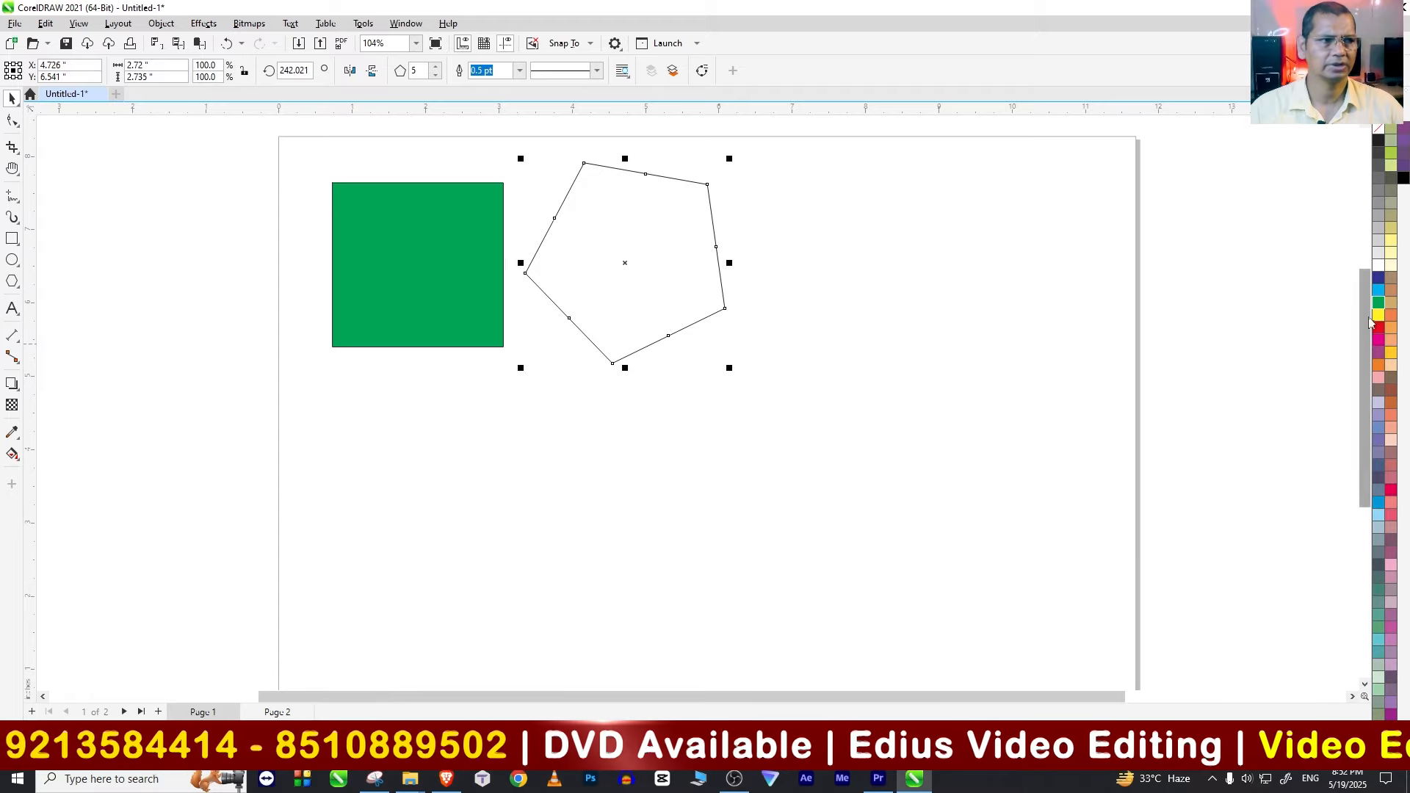
pyautogui.click(1379, 315)
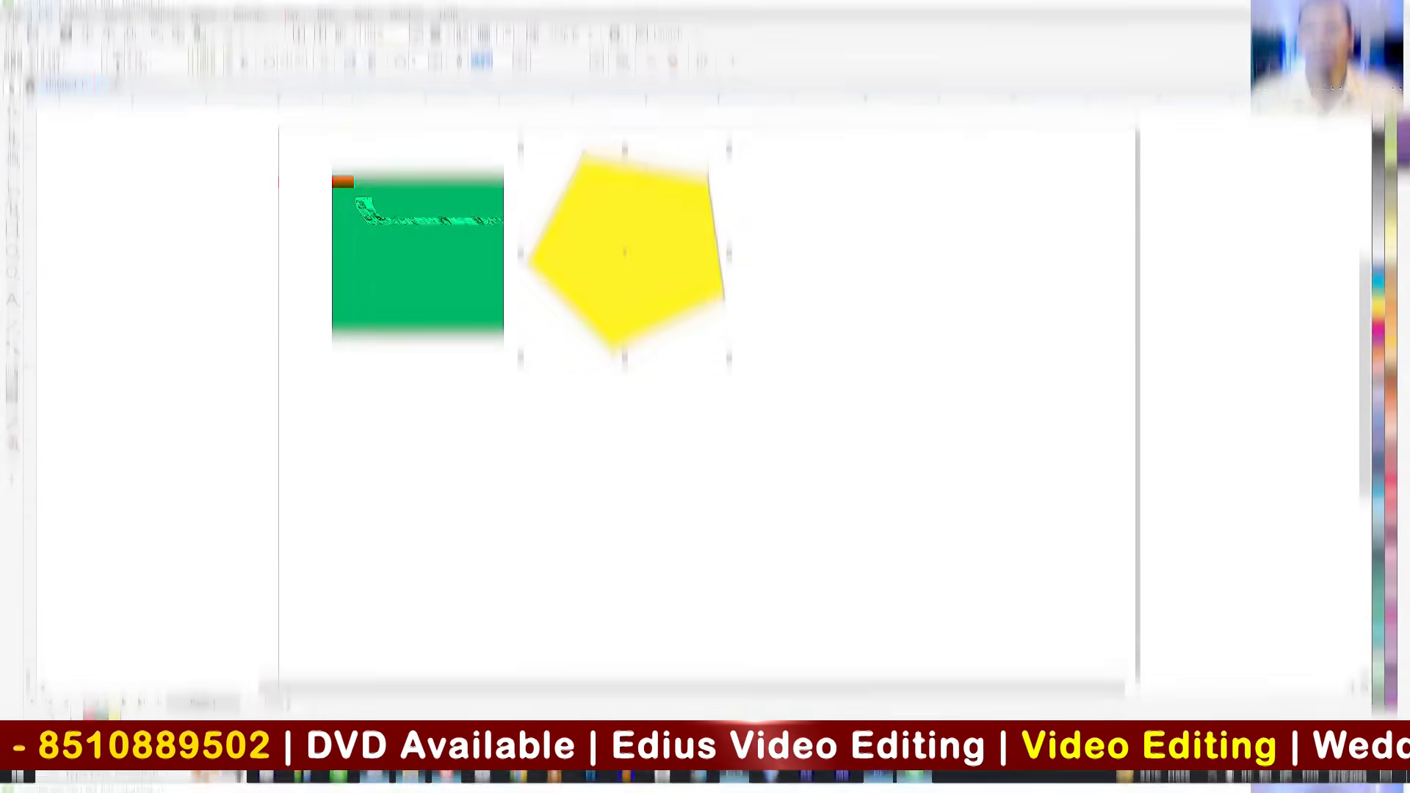
# Step: Delete the yellow pentagon and undo the deletion
pyautogui.click(45, 23)
pyautogui.click(592, 275)
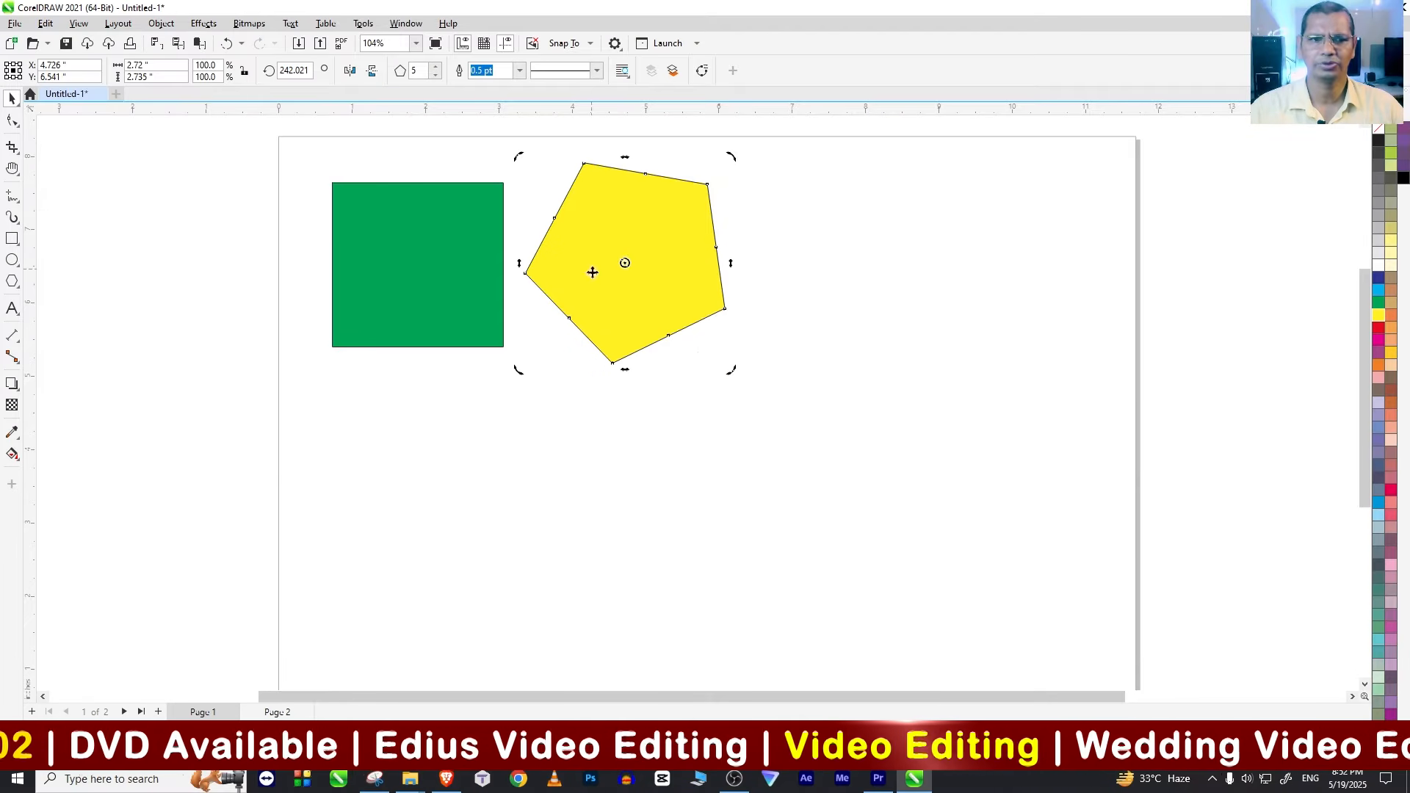
pyautogui.press('Delete')
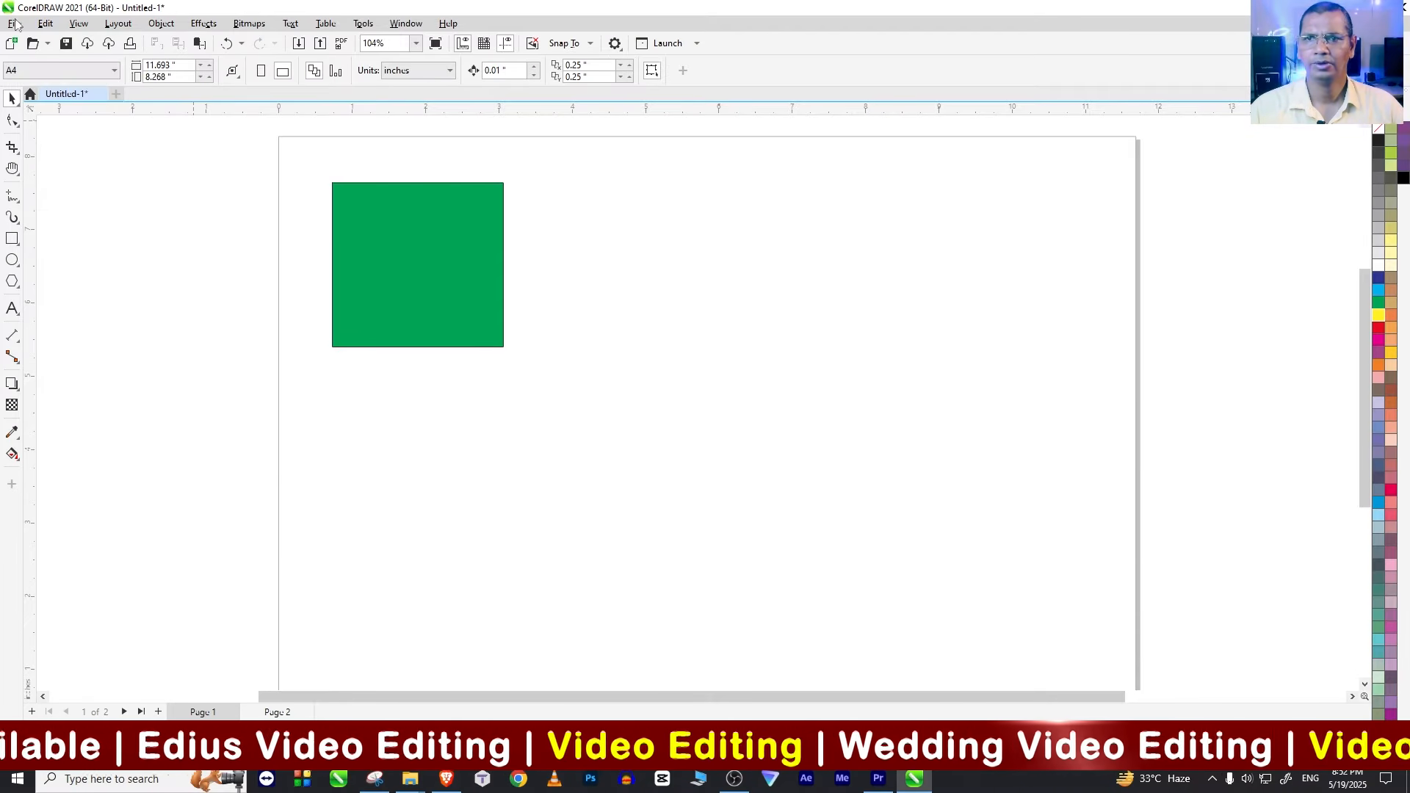
pyautogui.click(45, 23)
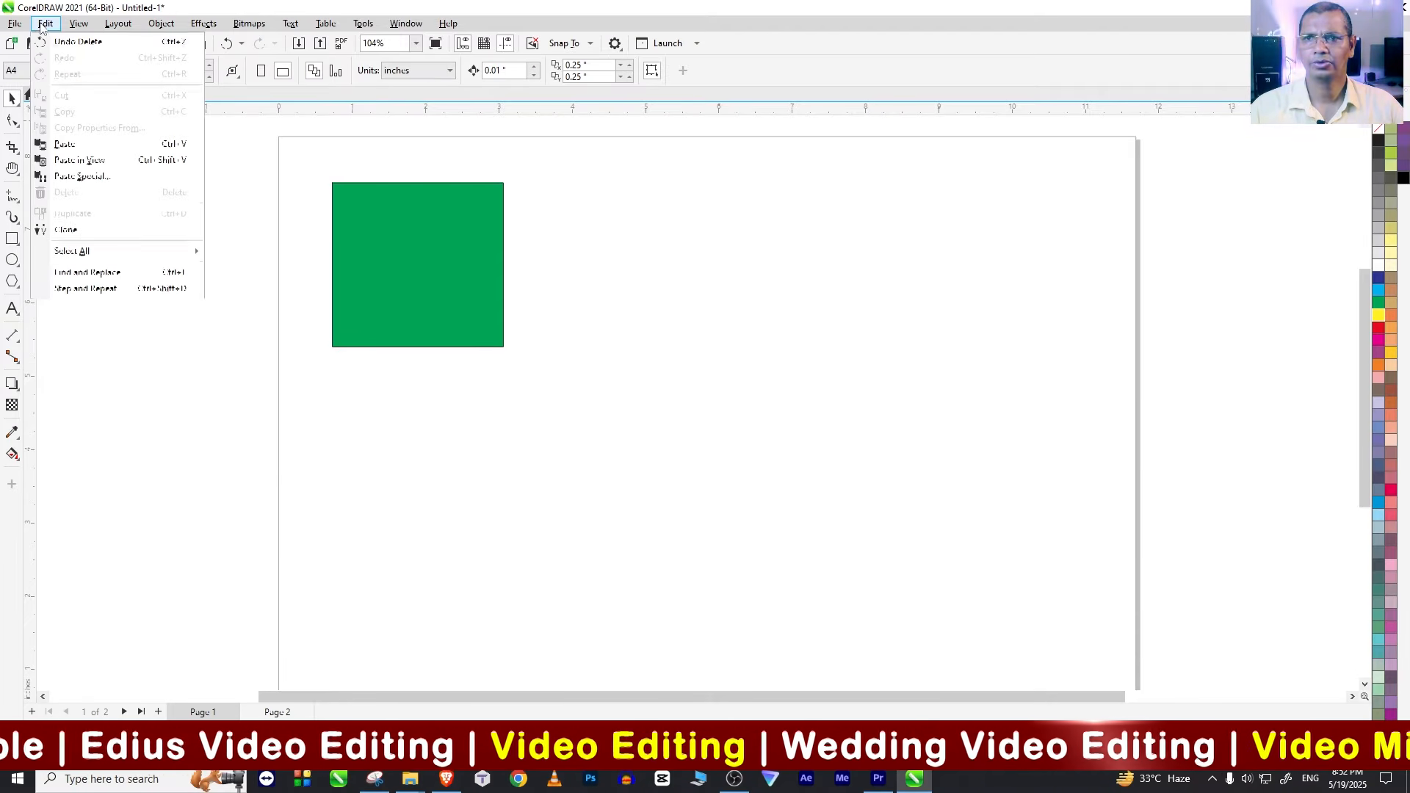
pyautogui.click(78, 43)
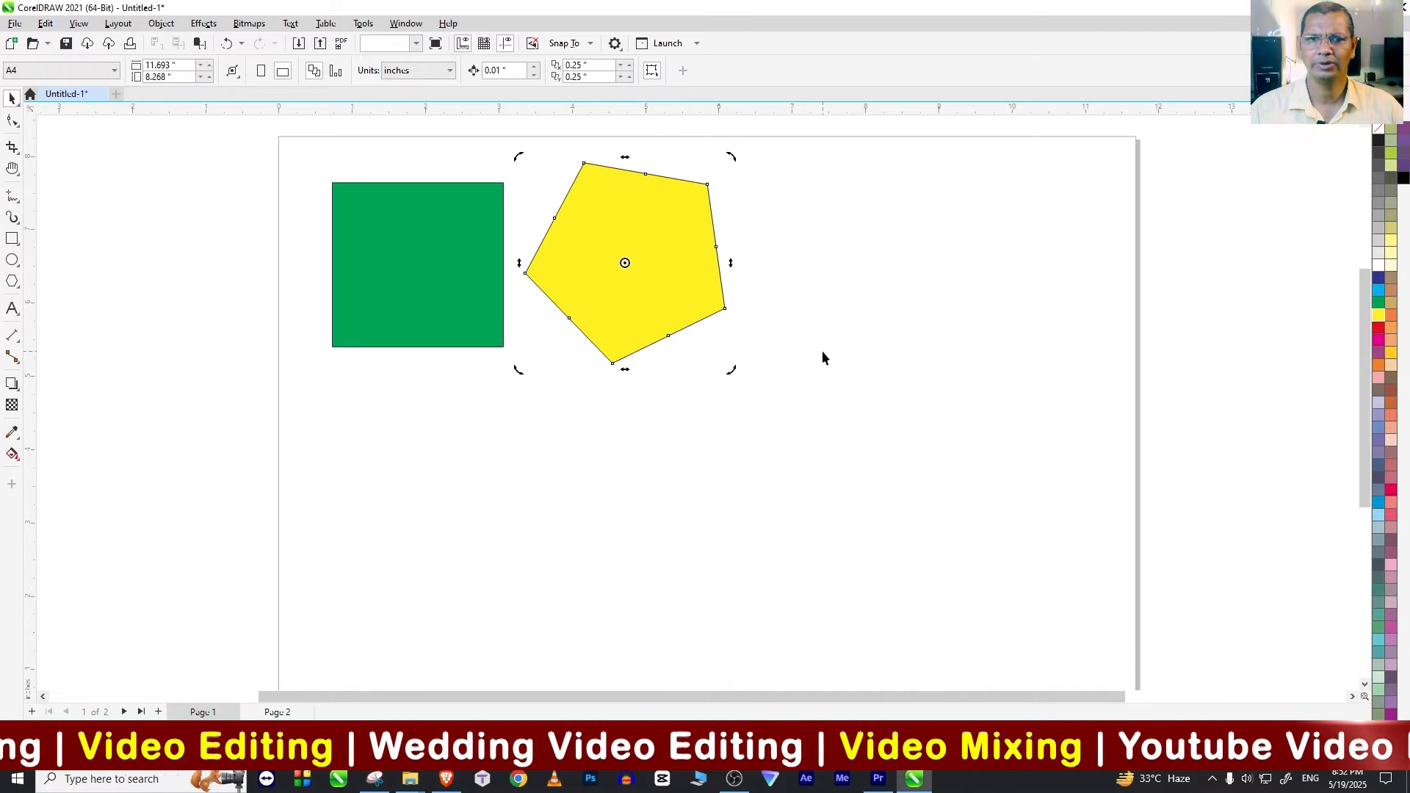
# Step: Redo the pentagon's deletion and undo it again
pyautogui.click(52, 25)
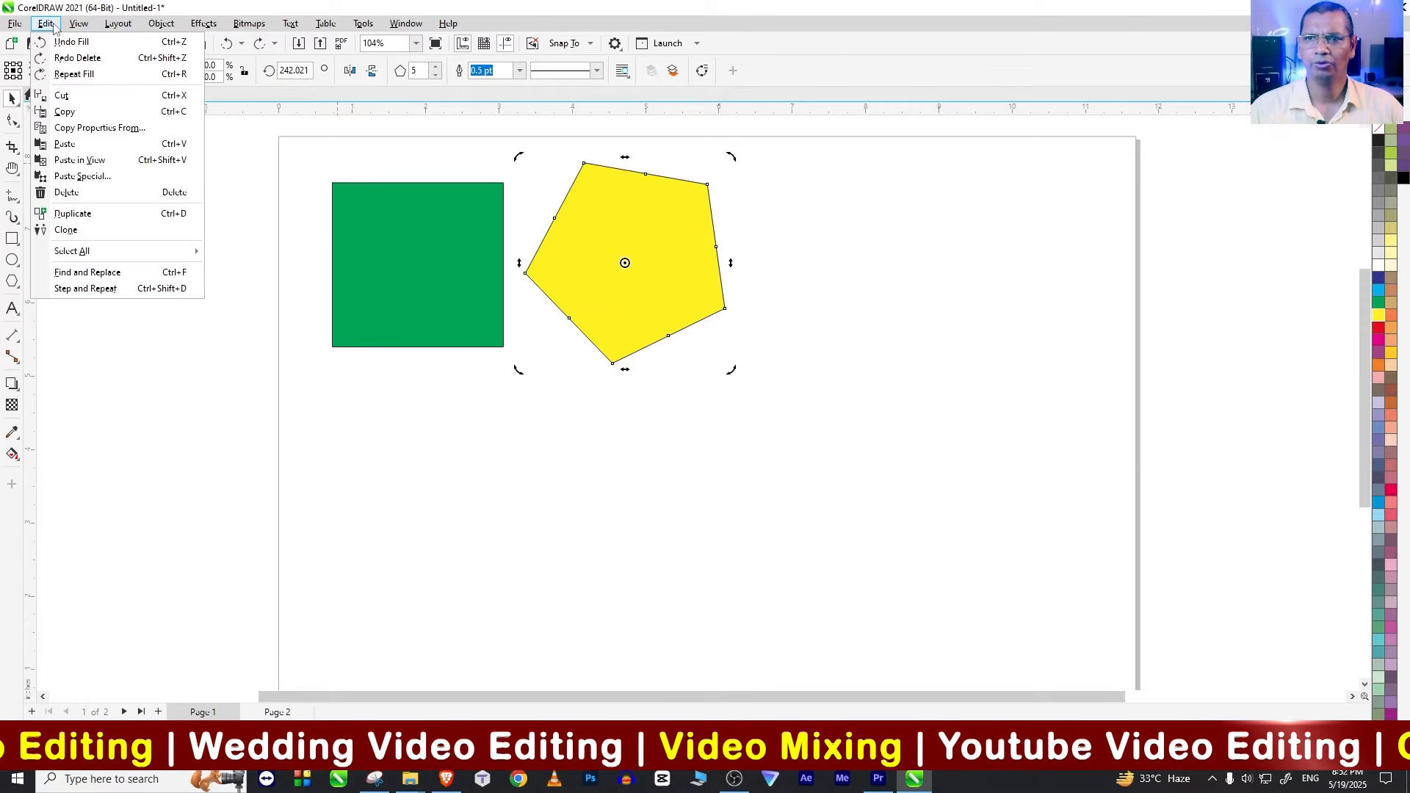
pyautogui.click(76, 58)
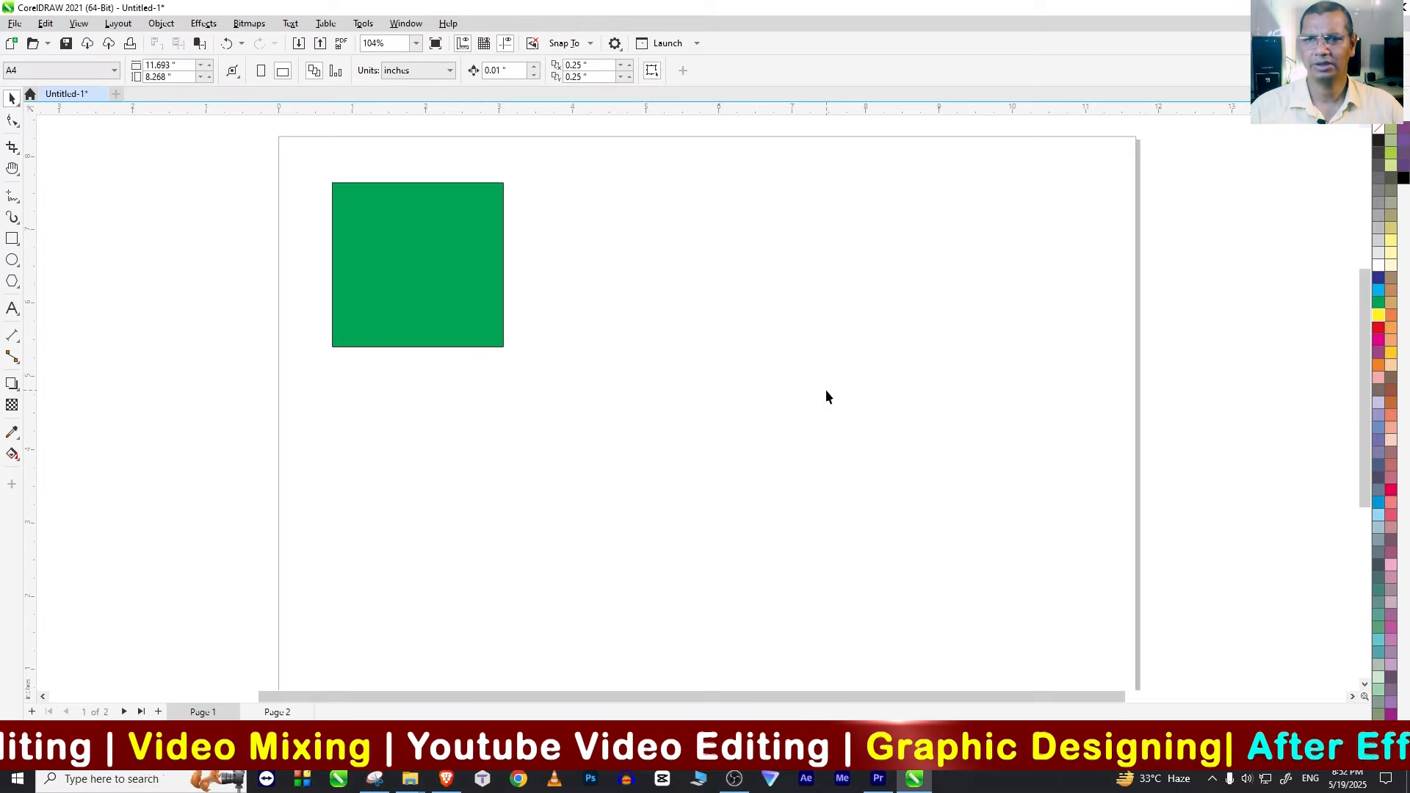
pyautogui.click(45, 24)
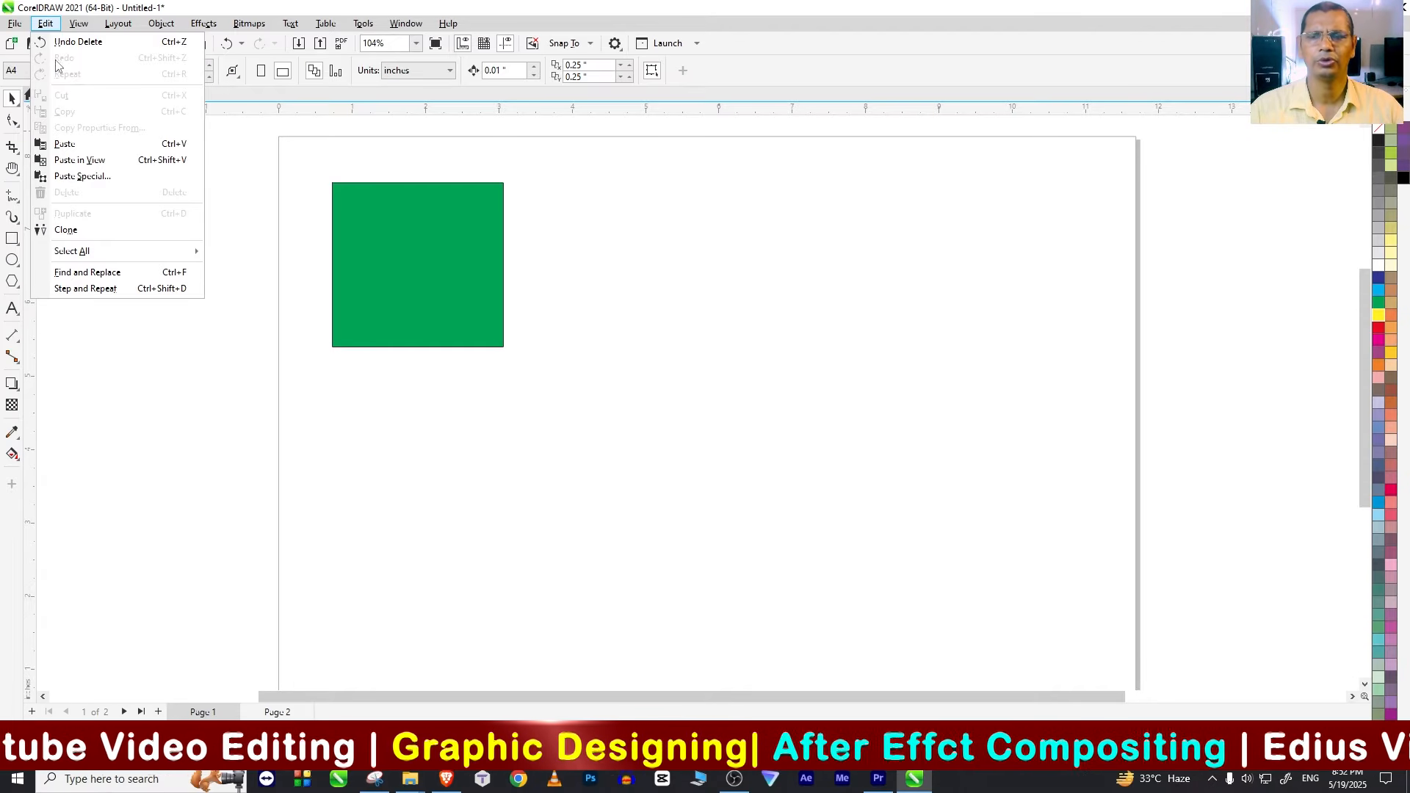
pyautogui.click(570, 272)
pyautogui.hotkey('ctrl', 'z')
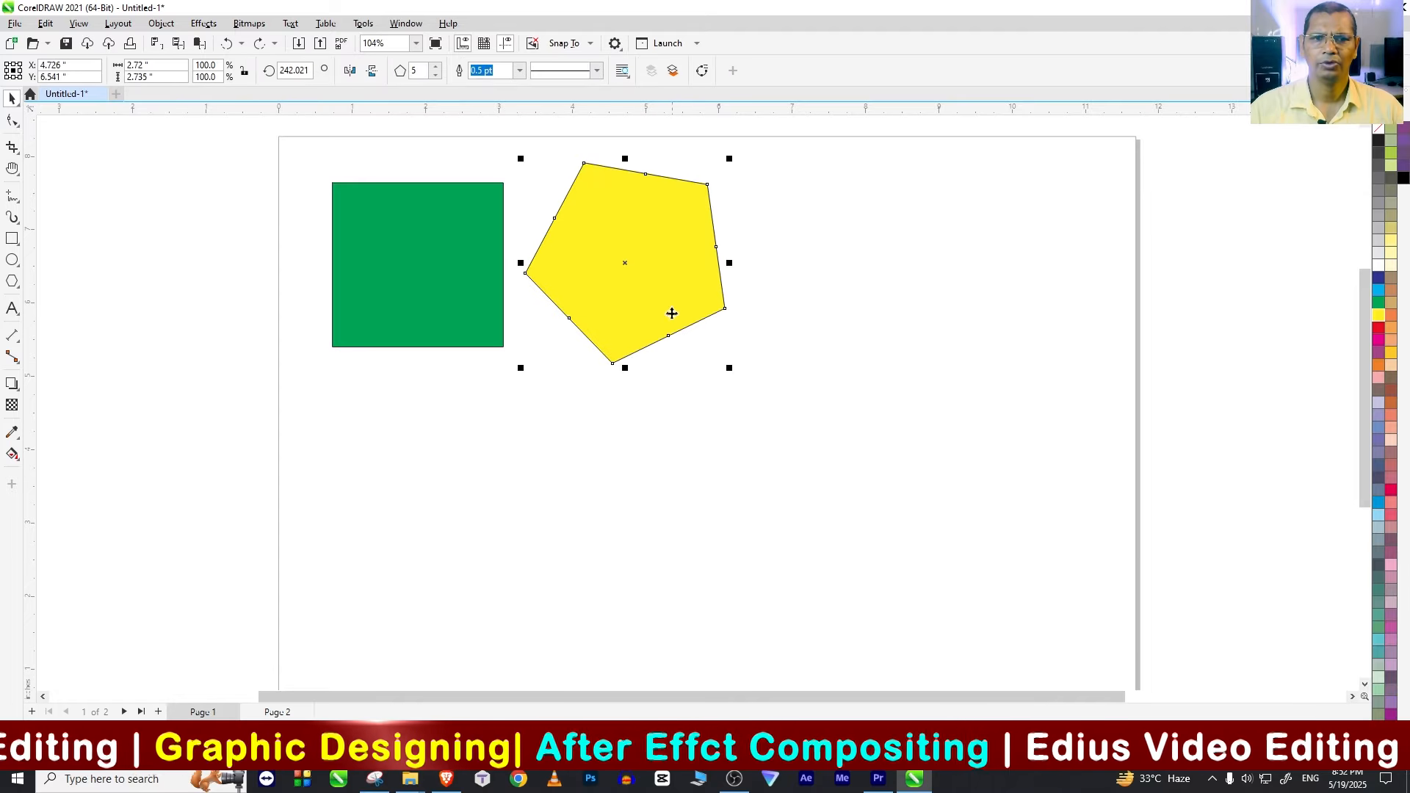
# Step: Delete the yellow pentagon, leaving only the green square on the page
pyautogui.click(45, 23)
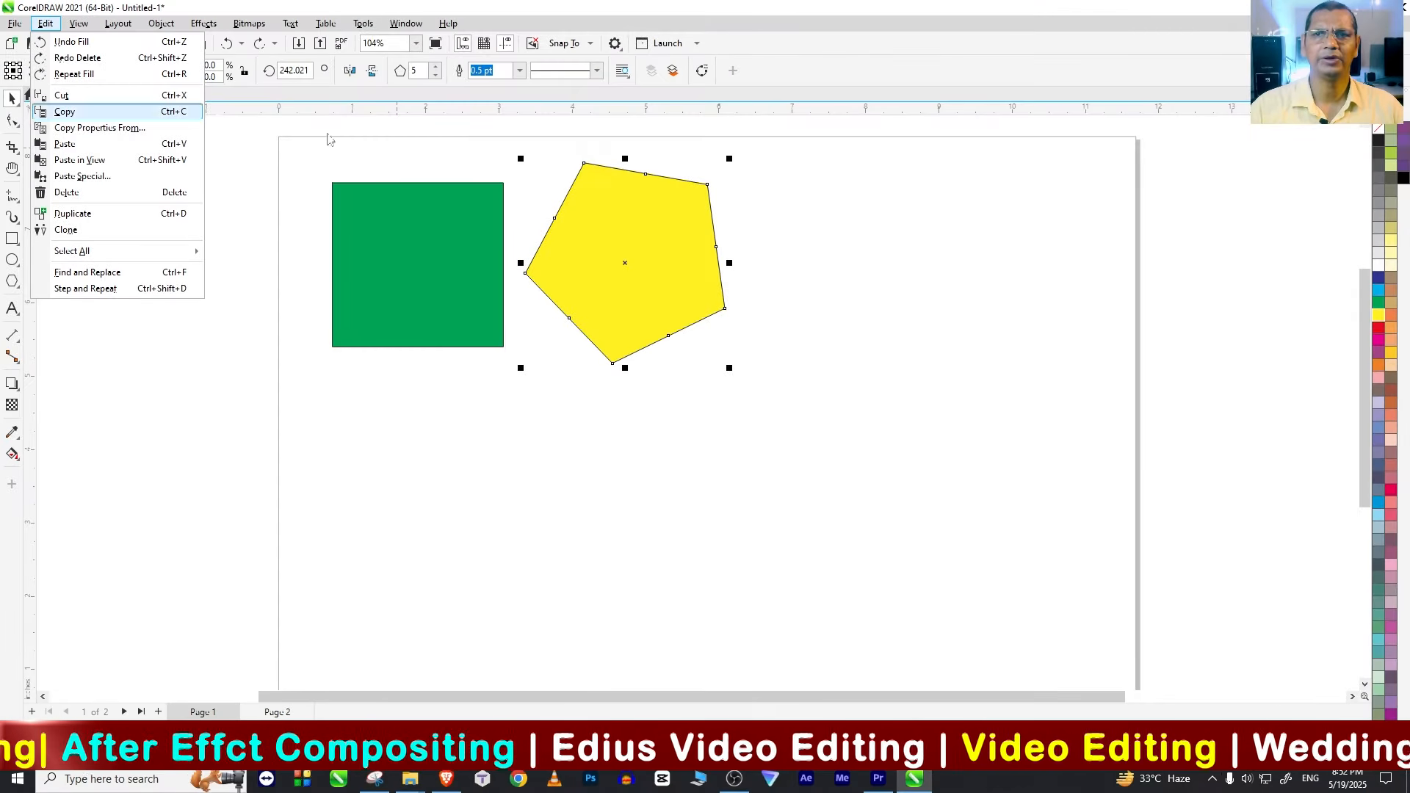
pyautogui.click(694, 398)
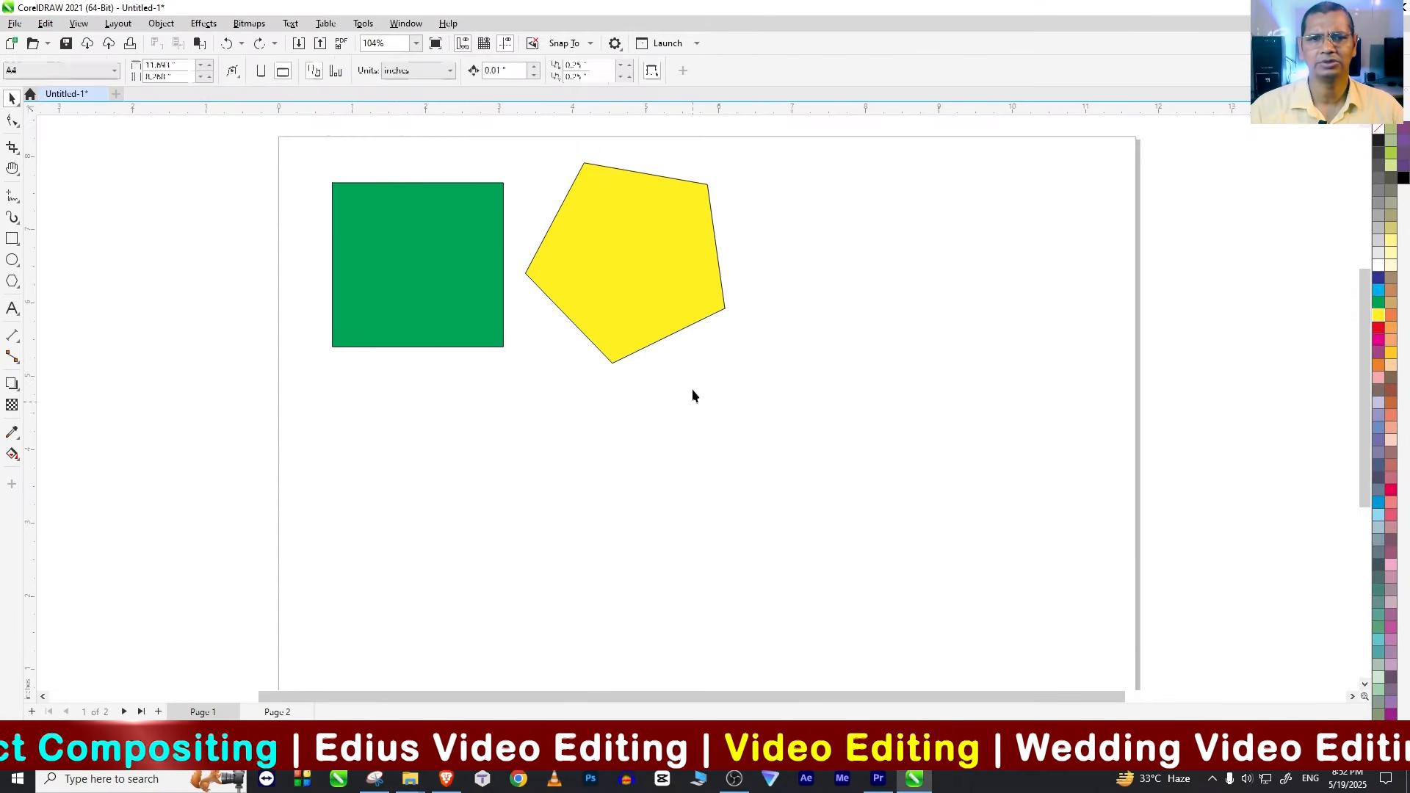
pyautogui.press('Delete')
# Step: Scale the green square down to about 1.04 by 1.0 inches and move it to about X 5.06, Y 5.46 inches
pyautogui.click(437, 284)
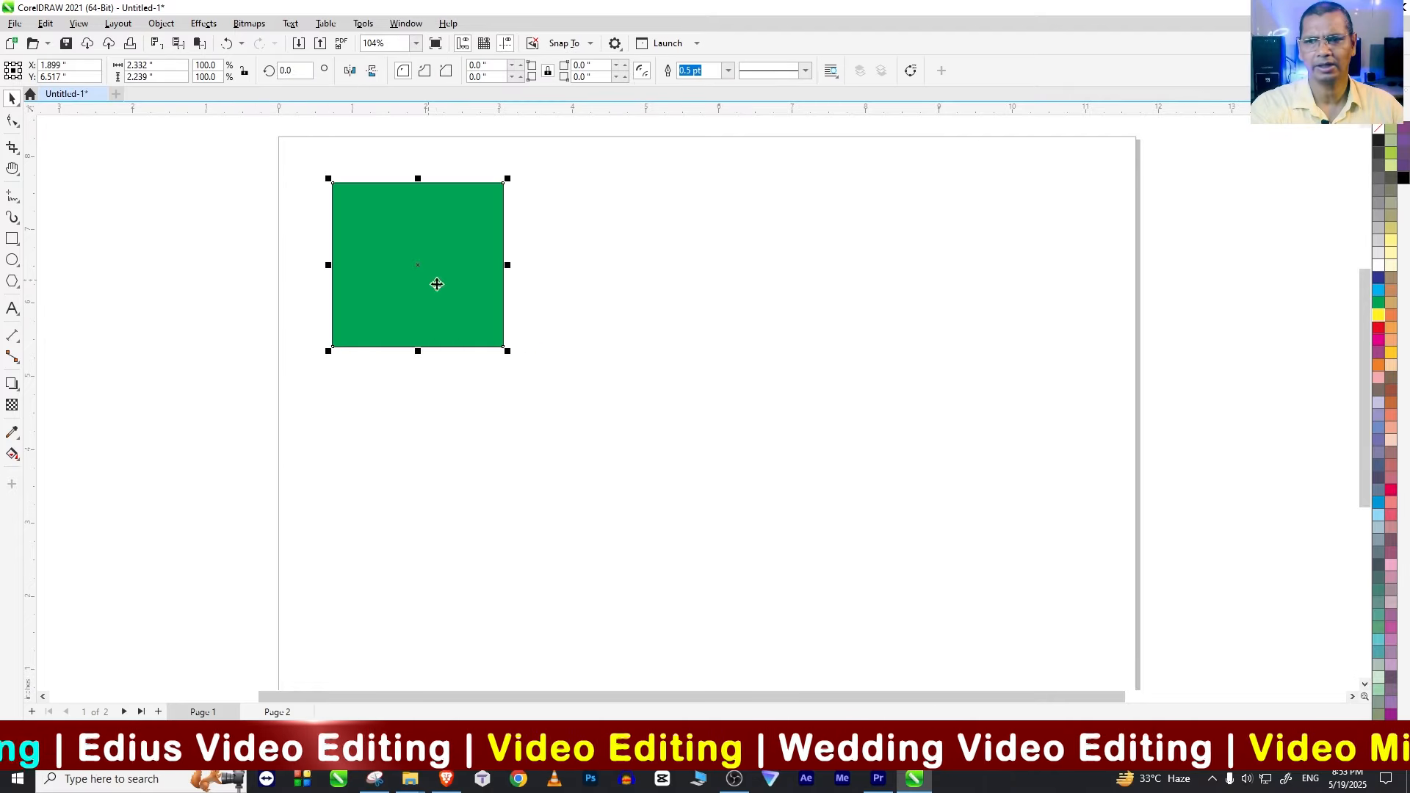
pyautogui.moveTo(507, 352); pyautogui.dragTo(649, 340)
pyautogui.click(384, 210)
pyautogui.click(649, 340)
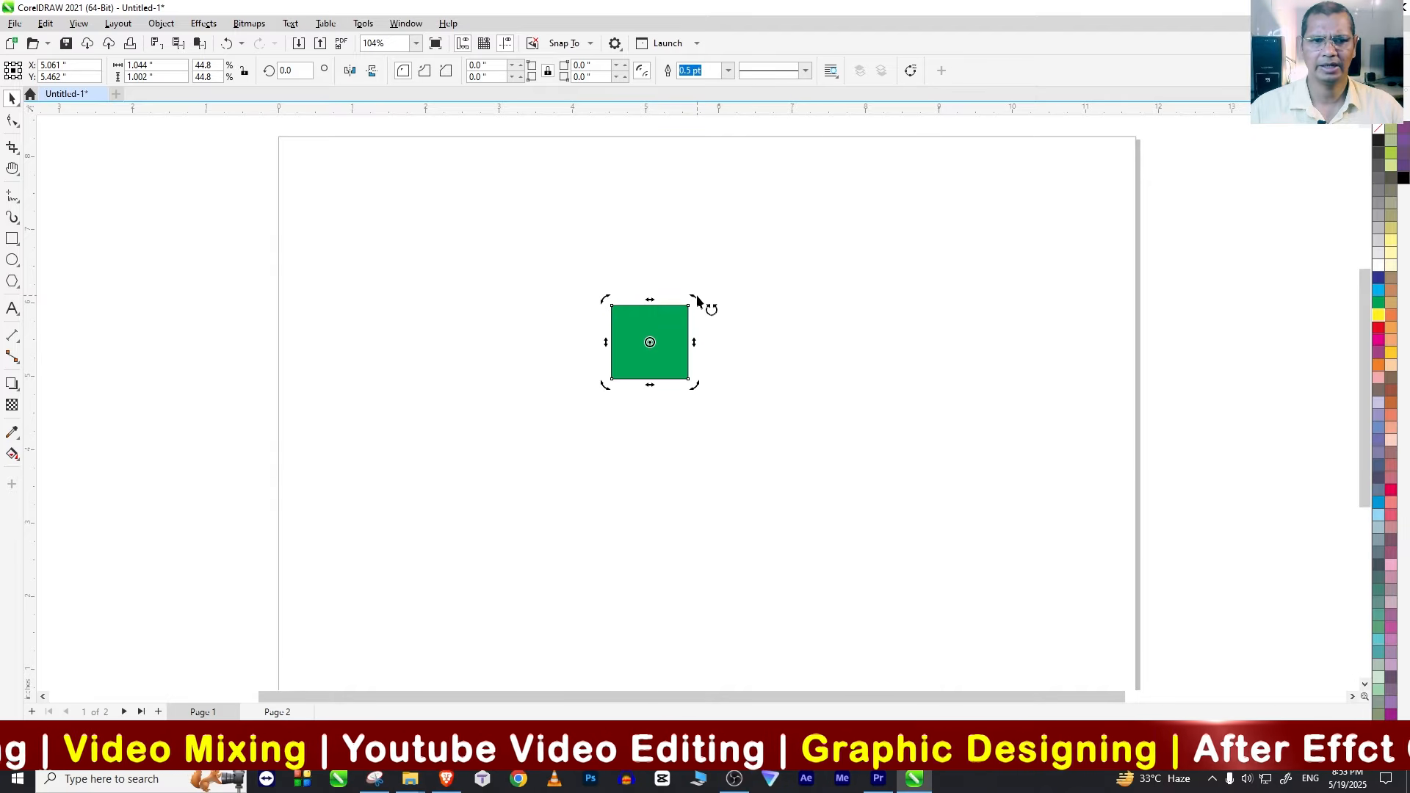
# Step: Move the square's rotation centre to the middle of its bottom edge and create a copy rotated 45 degrees clockwise
pyautogui.moveTo(654, 356); pyautogui.dragTo(650, 379)
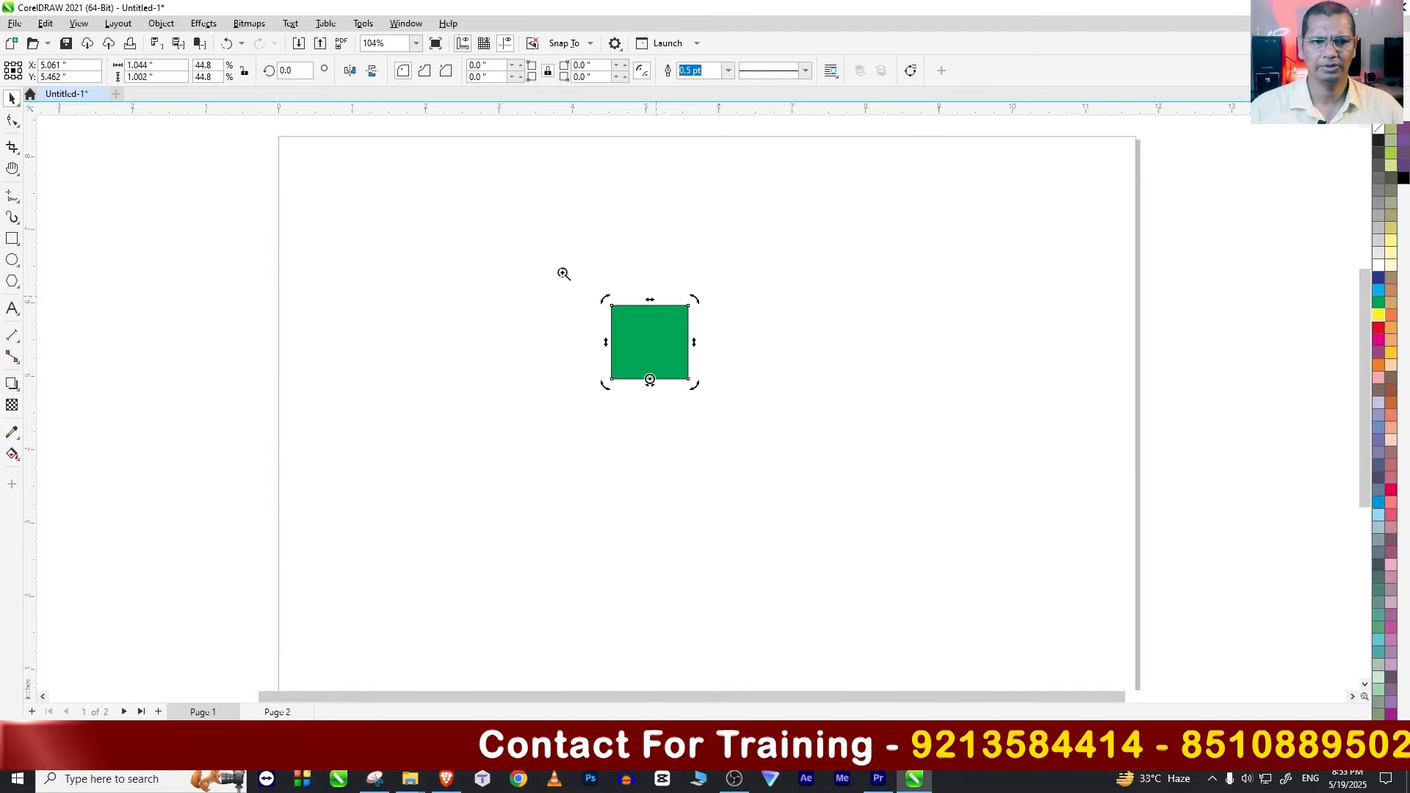
pyautogui.moveTo(758, 463); pyautogui.dragTo(758, 464)
pyautogui.moveTo(837, 226); pyautogui.dragTo(908, 385)
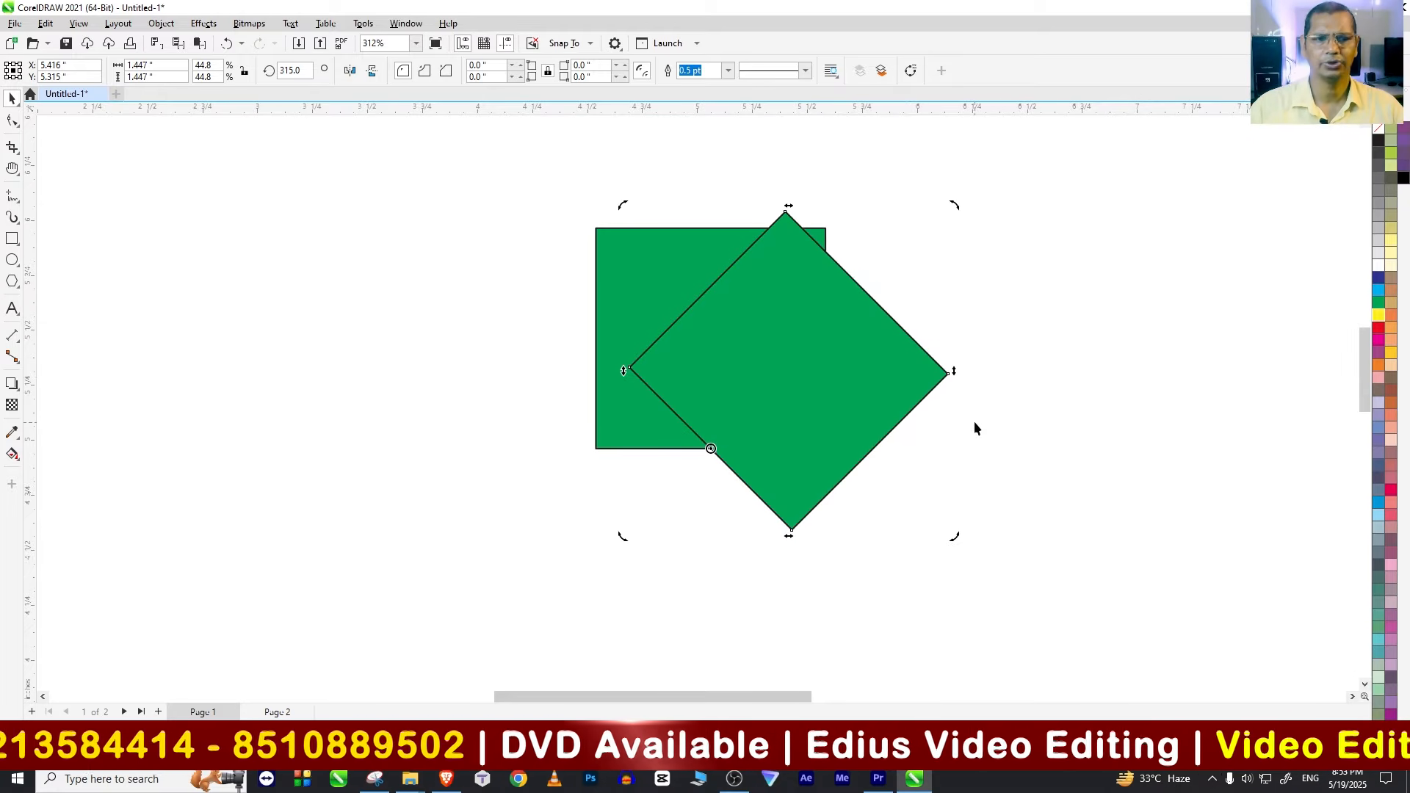
# Step: Repeat the rotated duplication six times to complete the ring of green squares around the rotation centre
pyautogui.click(78, 22)
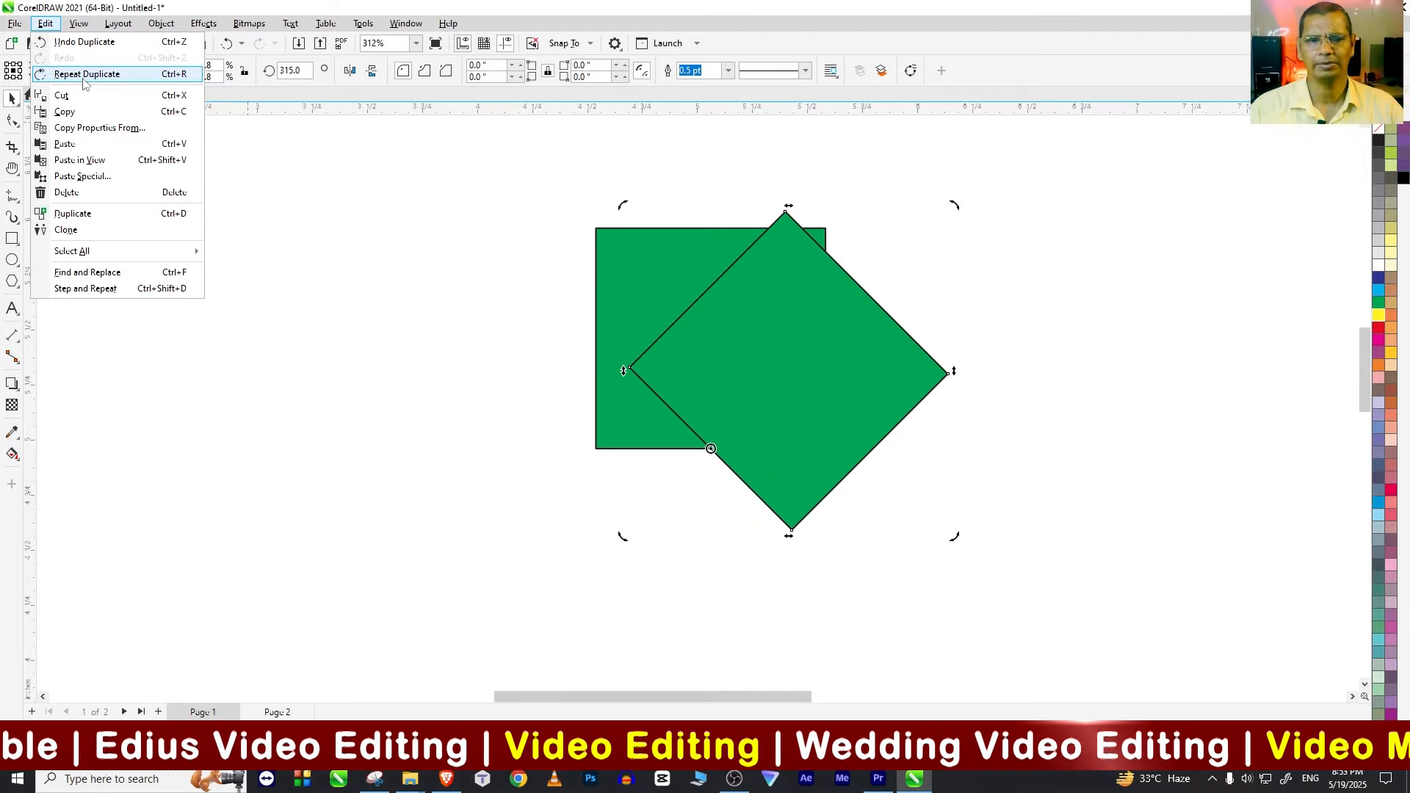
pyautogui.click(84, 76)
pyautogui.hotkey('ctrl', 'r')
pyautogui.hotkey('ctrl', 'r')
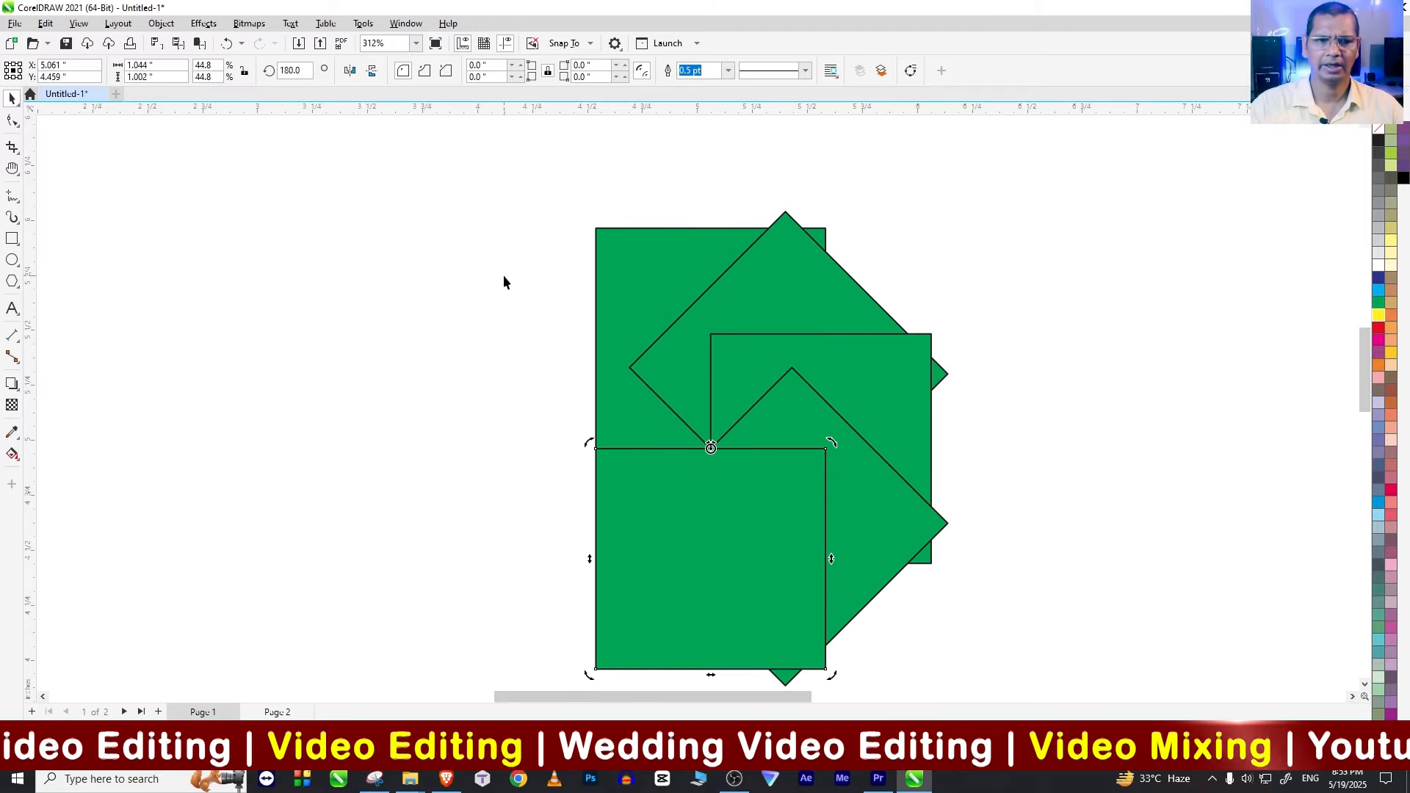
pyautogui.hotkey('ctrl', 'r')
pyautogui.hotkey('ctrl', 'r')
pyautogui.hotkey('ctrl', 'r')
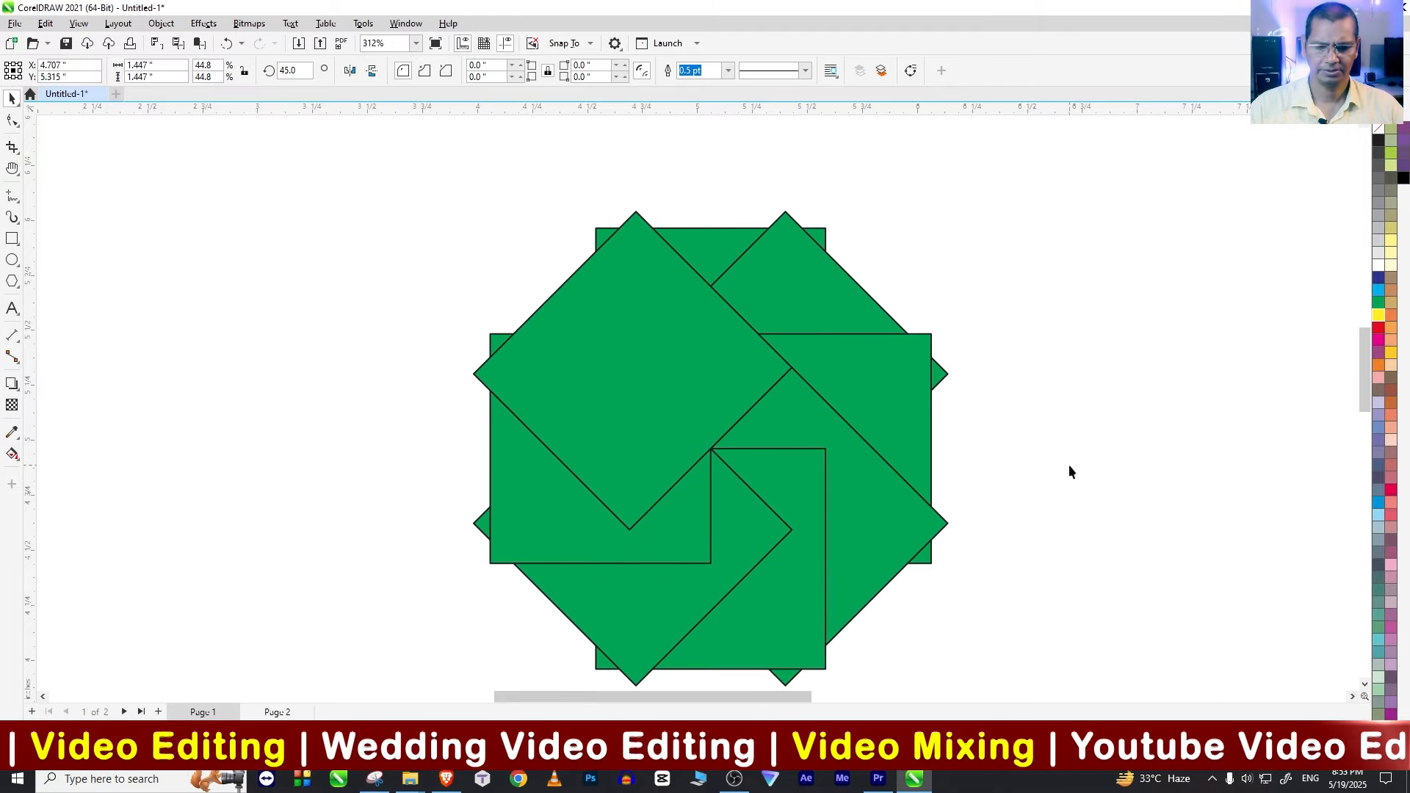
# Step: Select all the overlapping green squares and delete them to clear the page
pyautogui.click(1069, 471)
pyautogui.scroll(-3, 988, 491)
pyautogui.scroll(2, 999, 485)
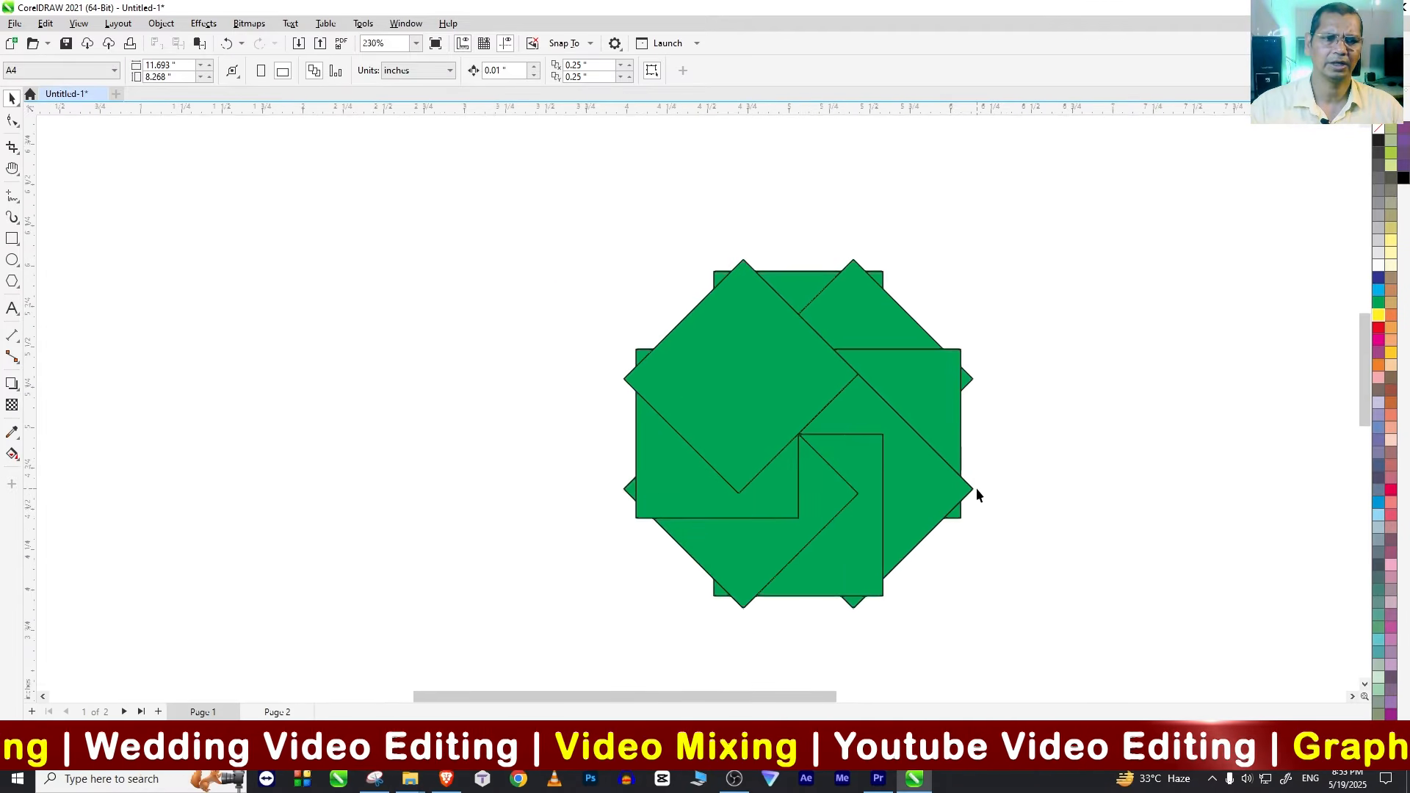
pyautogui.scroll(-1, 976, 488)
pyautogui.press('h')
pyautogui.moveTo(1001, 482); pyautogui.dragTo(809, 463)
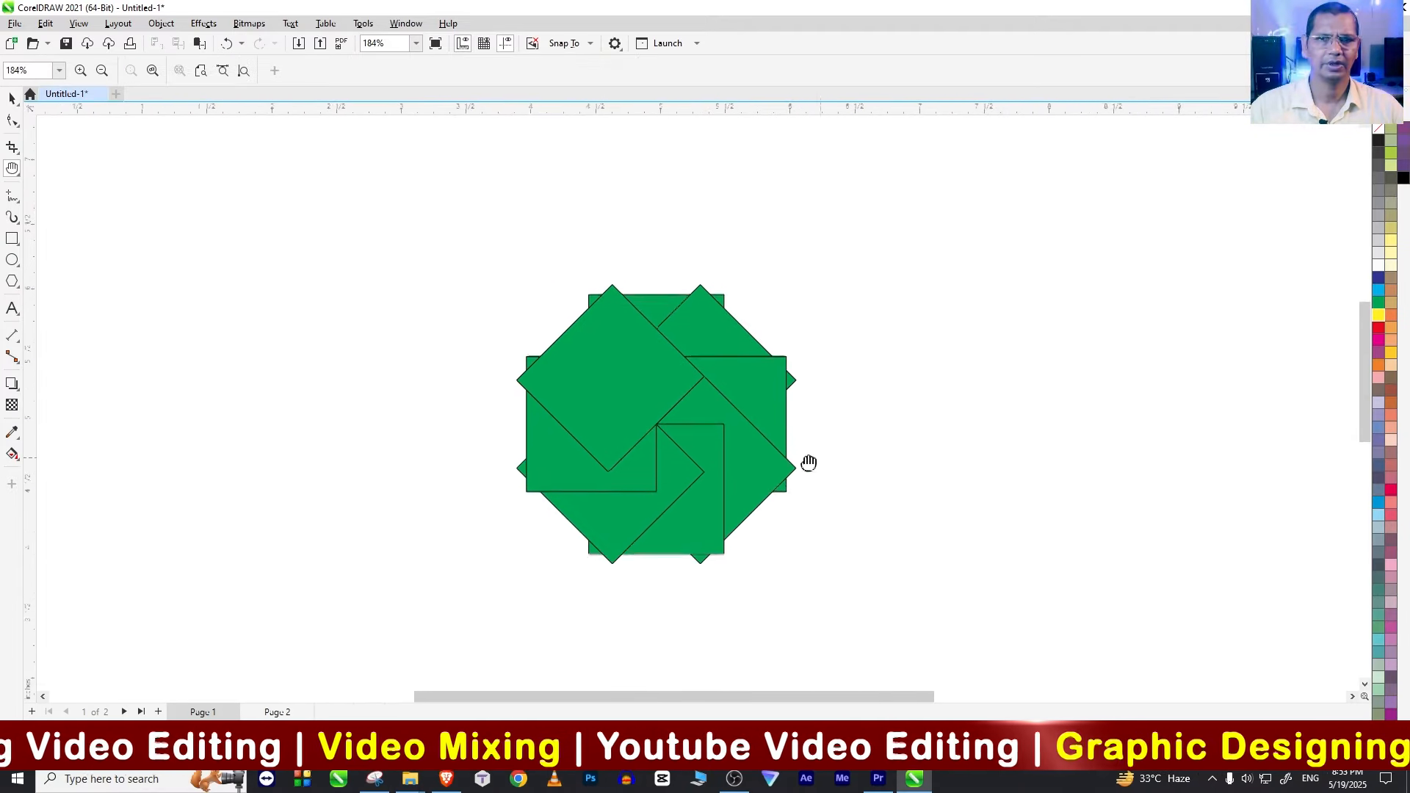
pyautogui.scroll(-3, 808, 463)
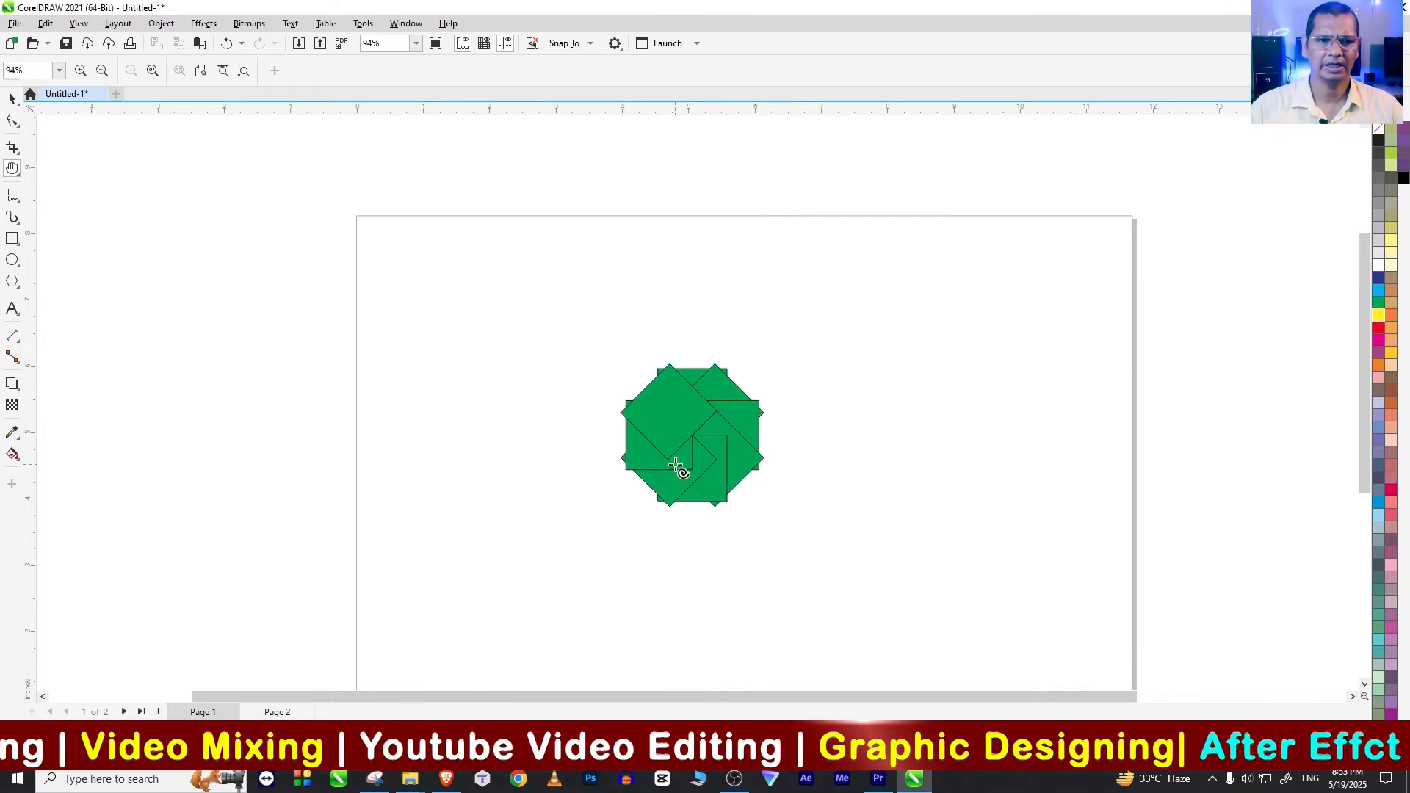
pyautogui.press('a')
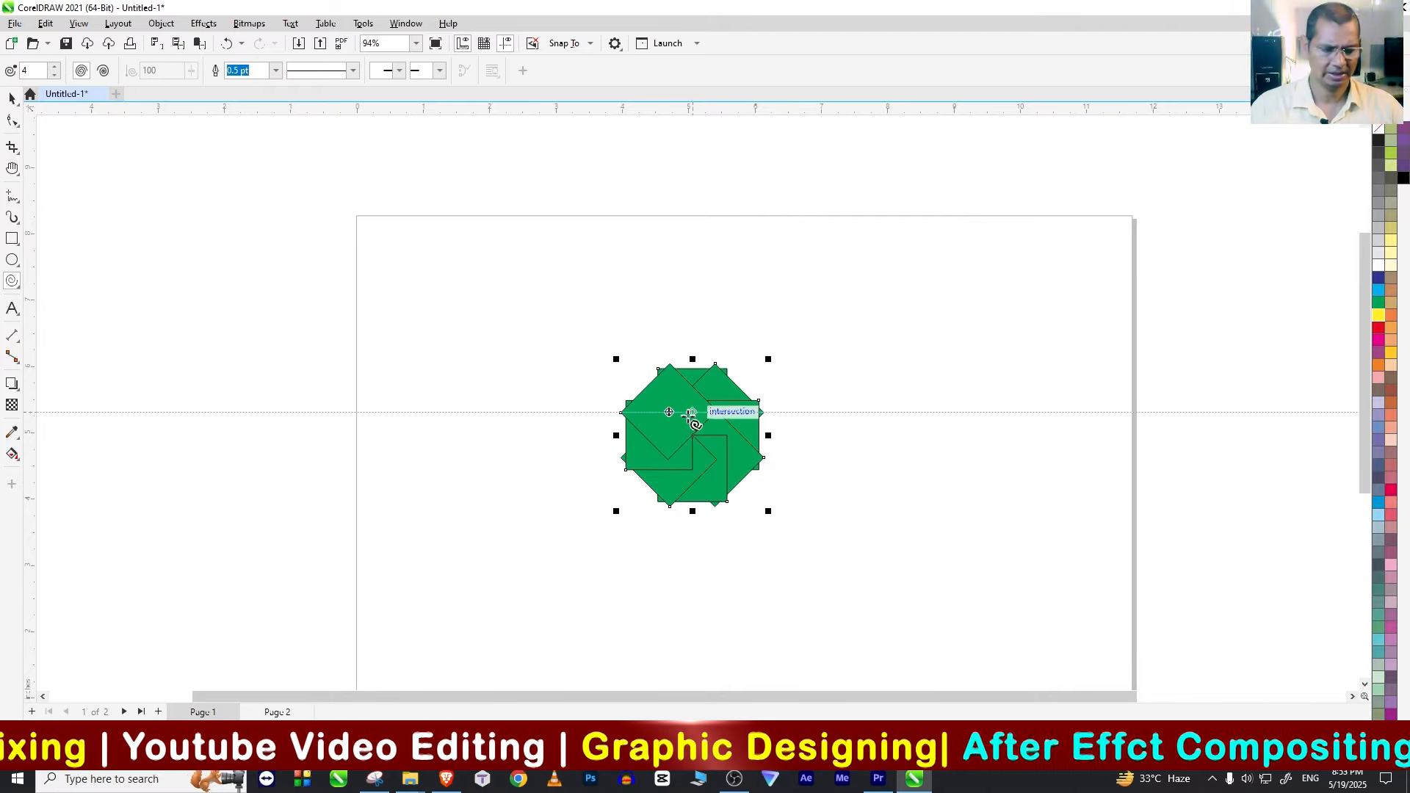
pyautogui.press('Delete')
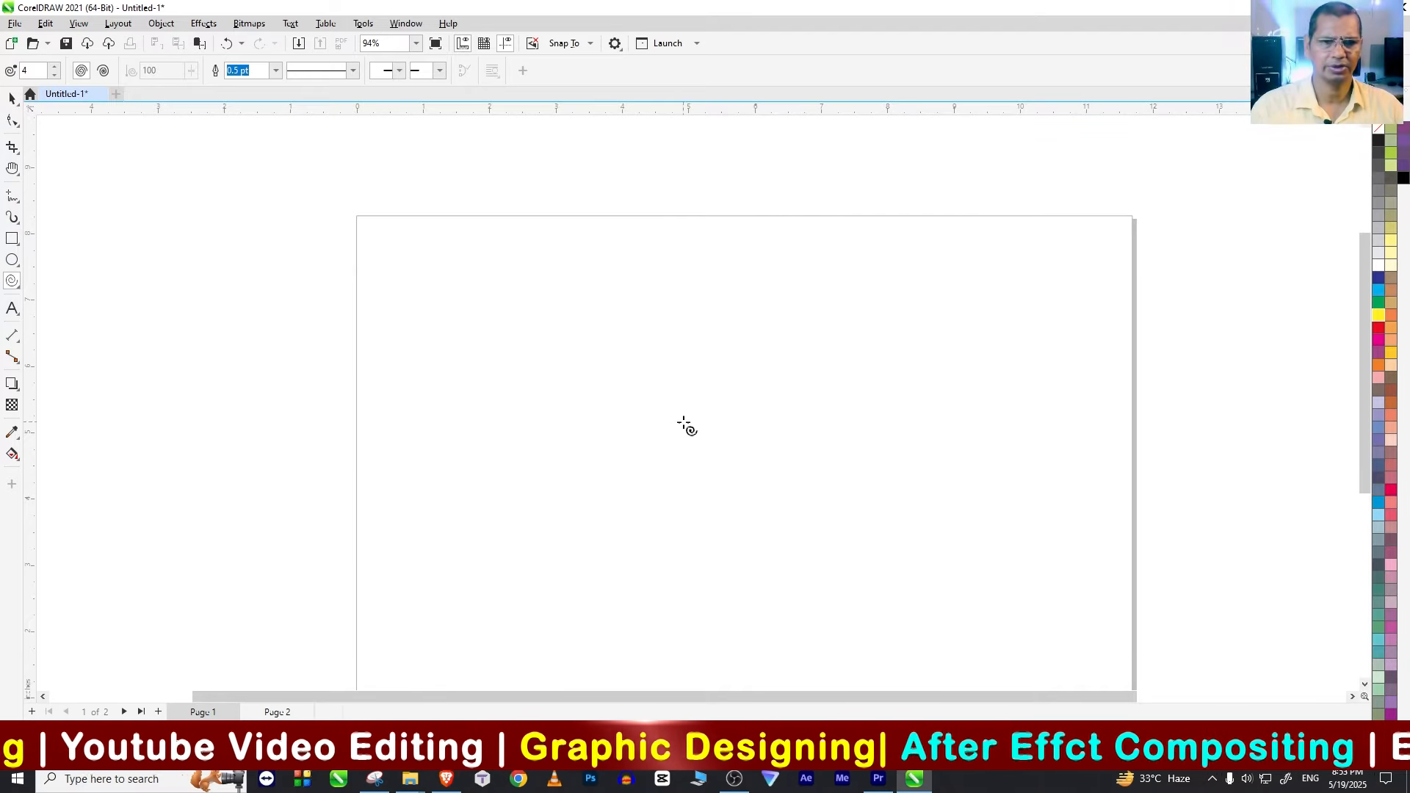
# Step: Draw a five-pointed star about 1.71 inches wide near the page's upper-left corner and rotate it so one point faces up
pyautogui.click(15, 284)
pyautogui.click(52, 297)
pyautogui.moveTo(418, 261); pyautogui.dragTo(463, 310)
pyautogui.click(15, 105)
pyautogui.click(463, 297)
pyautogui.moveTo(509, 245); pyautogui.dragTo(510, 296)
pyautogui.click(507, 330)
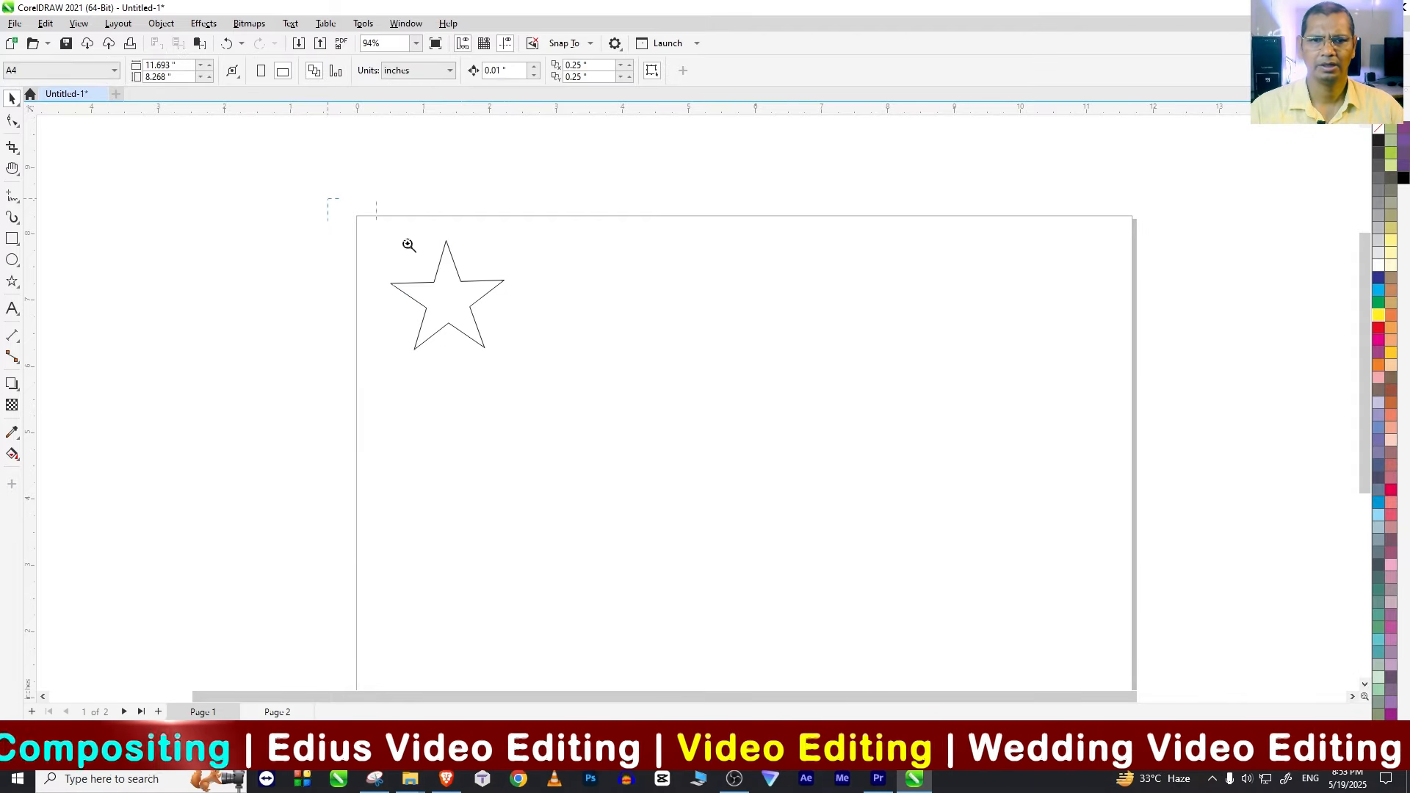
pyautogui.moveTo(408, 245); pyautogui.dragTo(618, 424)
pyautogui.click(671, 361)
pyautogui.hotkey('ctrl', 'd')
pyautogui.press('Delete')
# Step: Fill the star with red and place a duplicate of it directly over the original
pyautogui.click(686, 376)
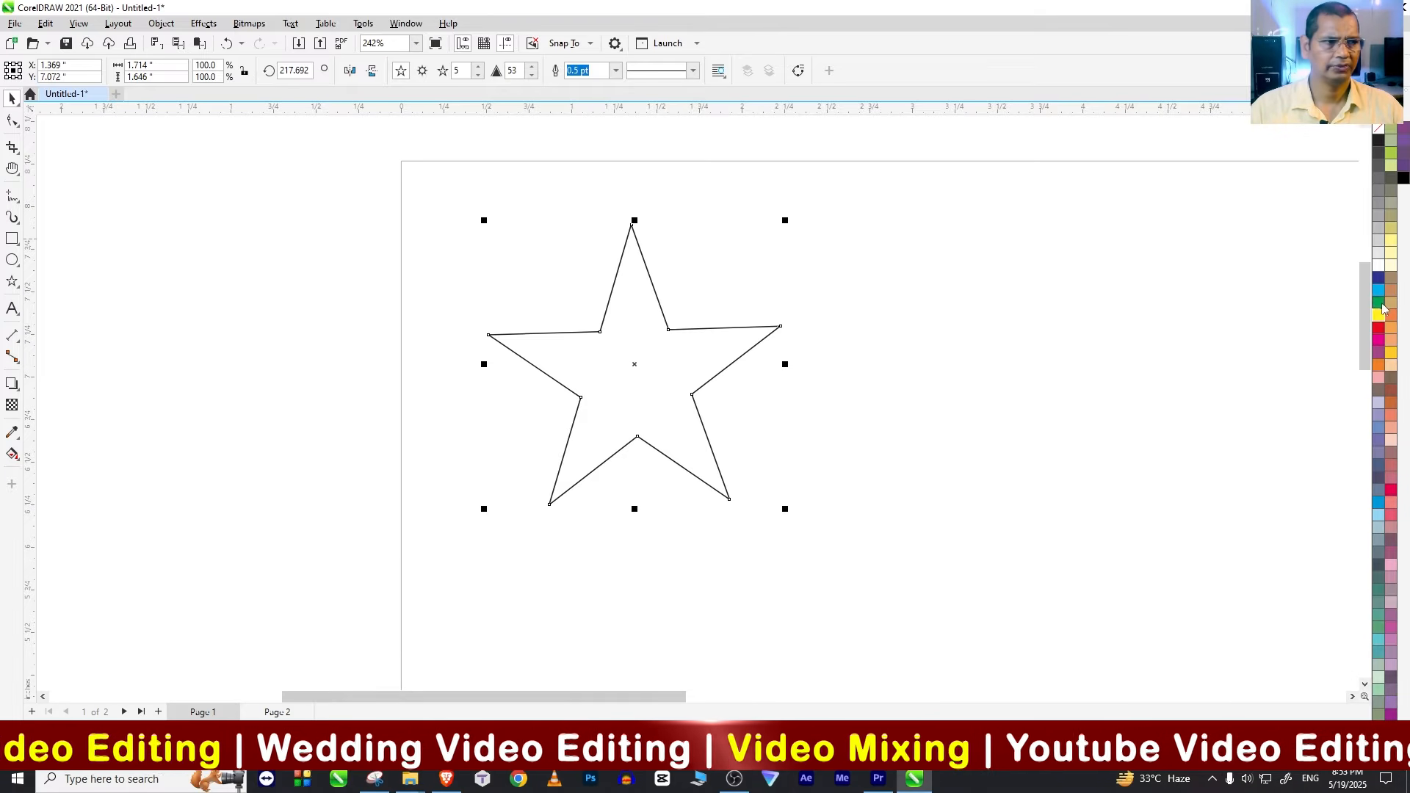
pyautogui.click(1379, 327)
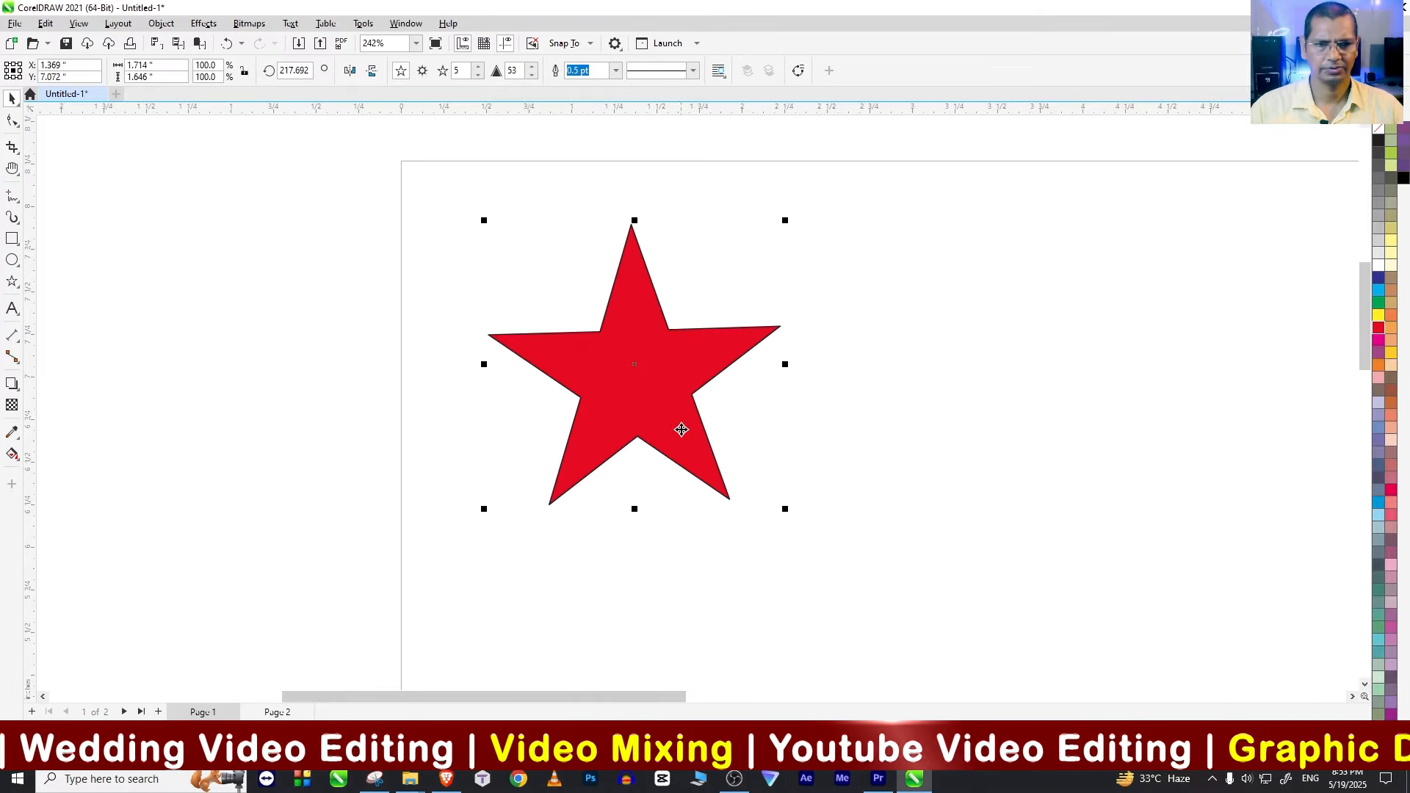
pyautogui.hotkey('ctrl', 'd')
pyautogui.moveTo(695, 361); pyautogui.dragTo(666, 387)
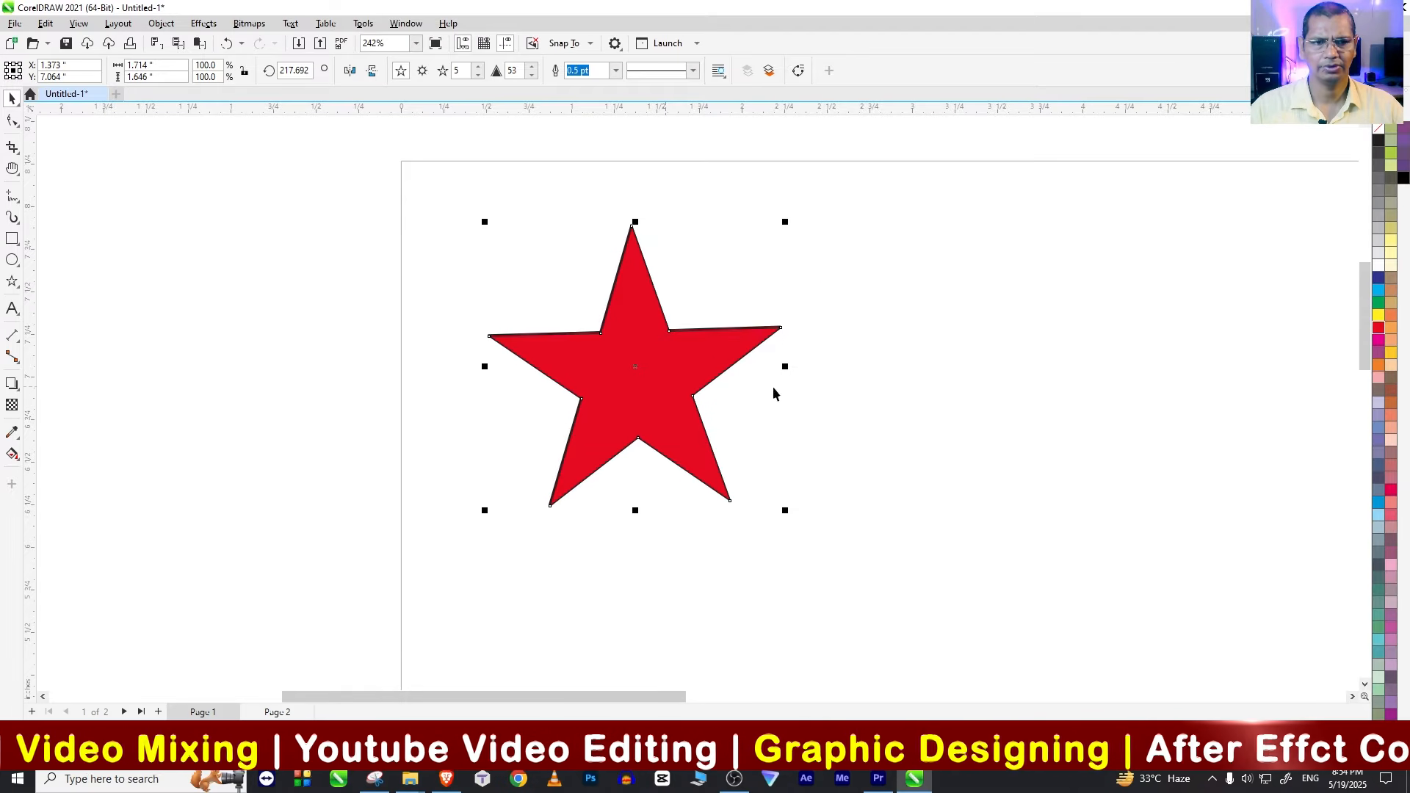
# Step: Pull the duplicate star's inner corner nodes in close to its centre, to a sharpness of 91, and fill it with green
pyautogui.click(13, 121)
pyautogui.moveTo(600, 332); pyautogui.dragTo(626, 382)
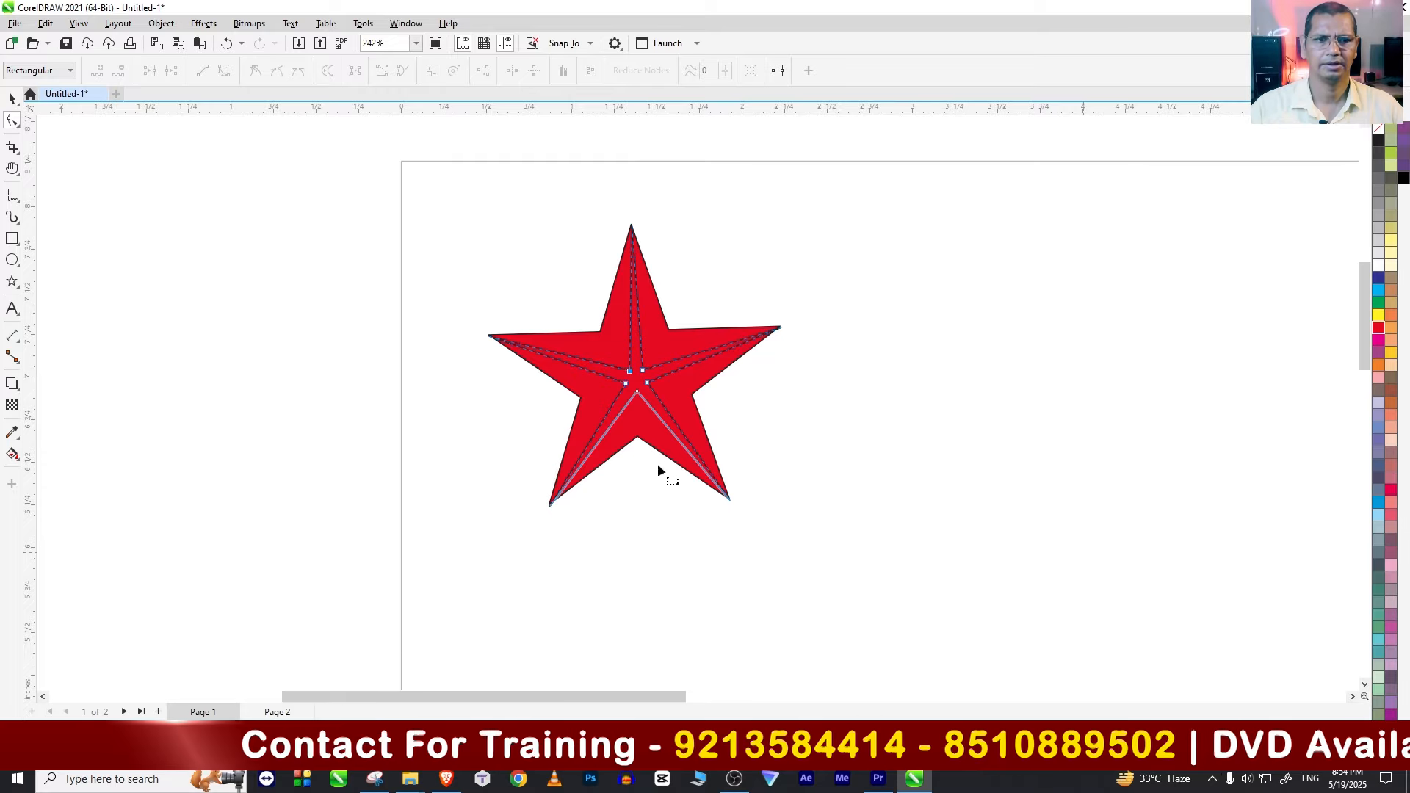
pyautogui.click(10, 99)
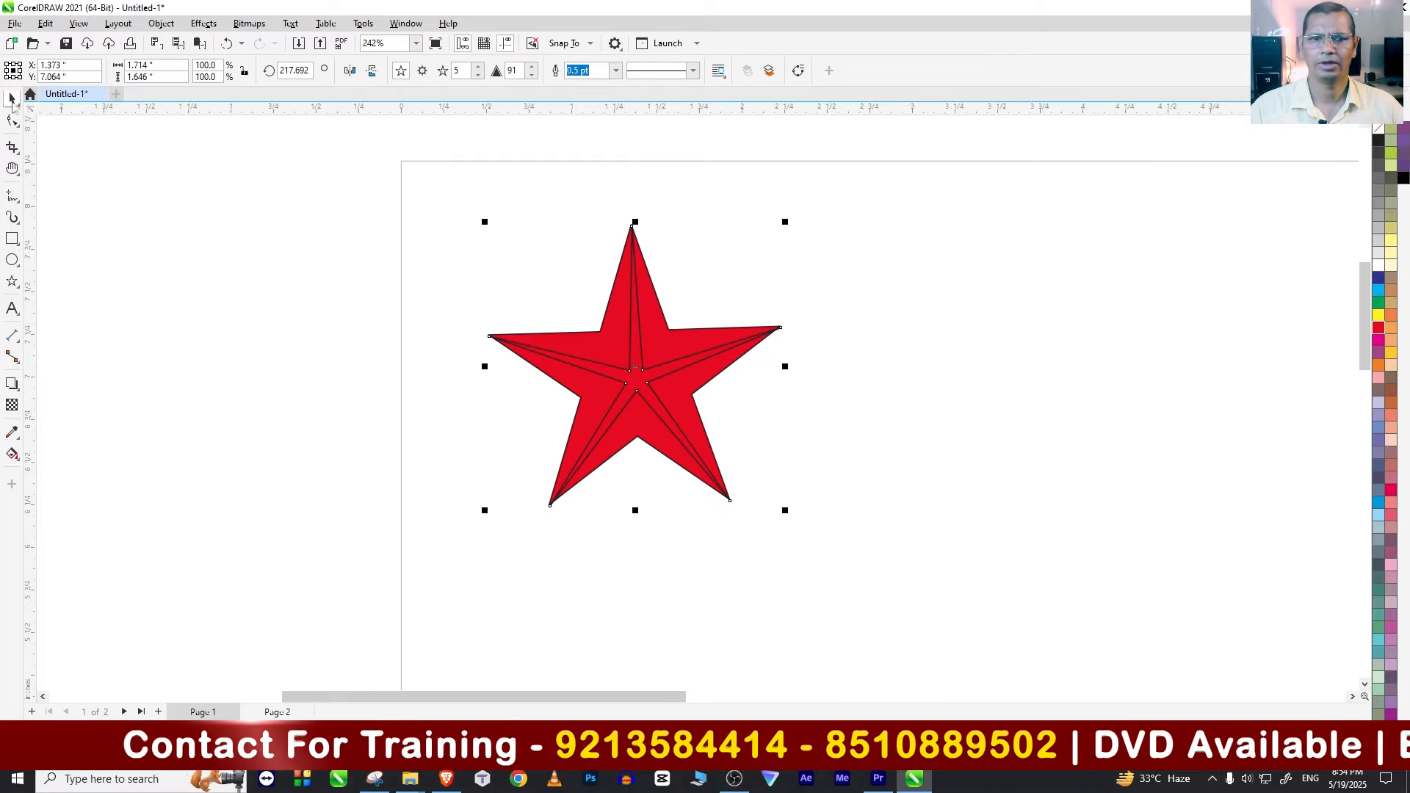
pyautogui.click(1378, 307)
pyautogui.click(925, 507)
pyautogui.click(650, 383)
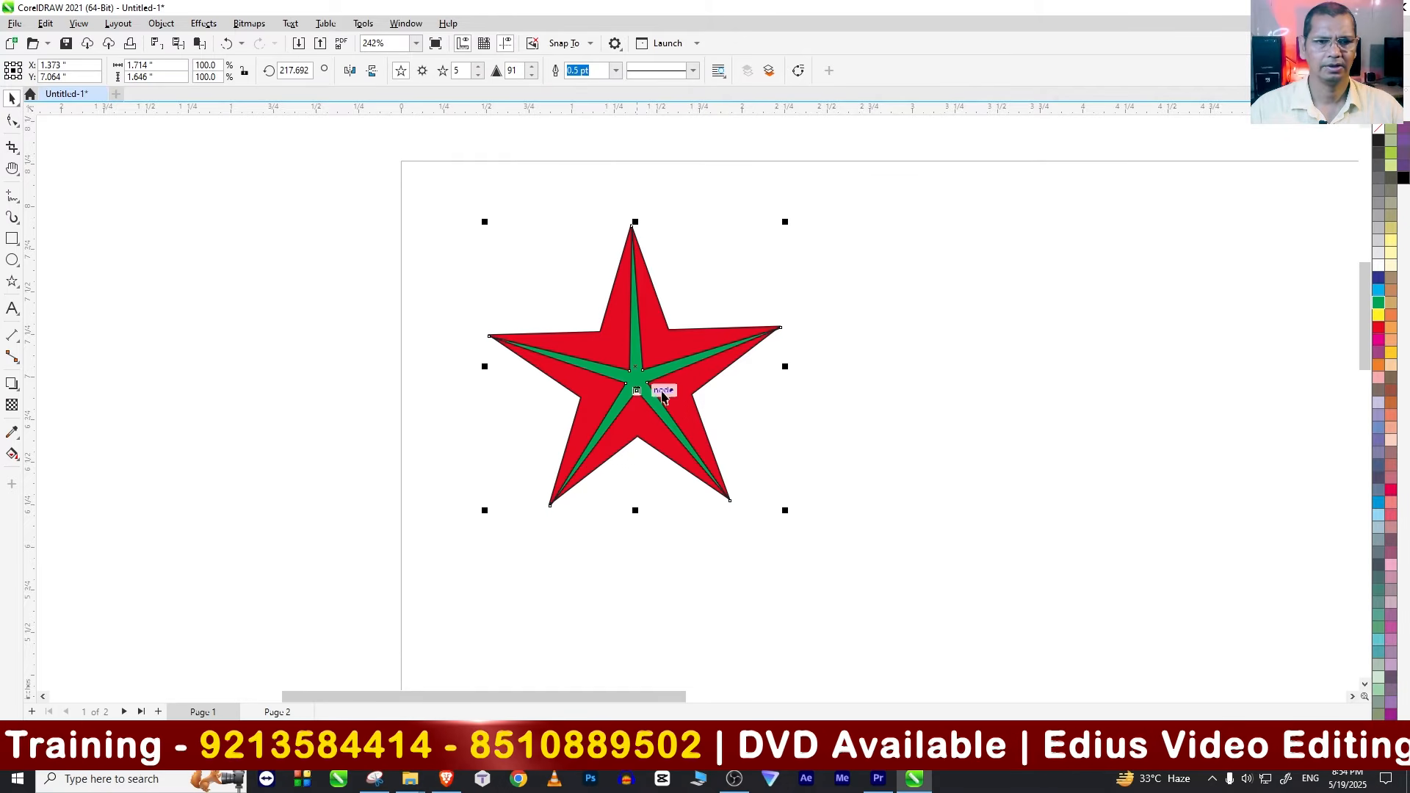
# Step: Widen the front star by reducing its sharpness to 69, and recolour the back star yellow and the front star light blue
pyautogui.click(12, 120)
pyautogui.moveTo(632, 367); pyautogui.dragTo(623, 348)
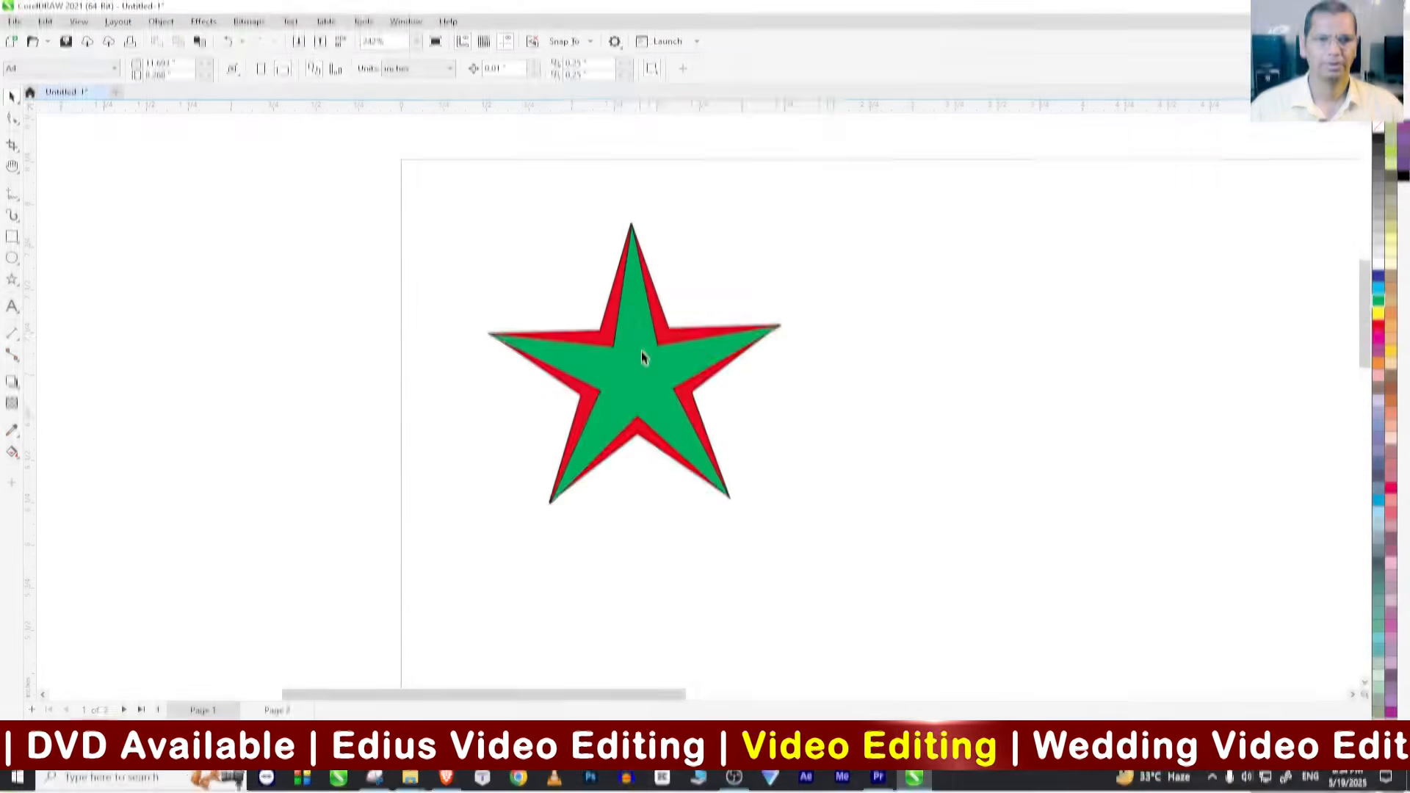
pyautogui.click(641, 351)
pyautogui.click(1378, 315)
pyautogui.click(646, 374)
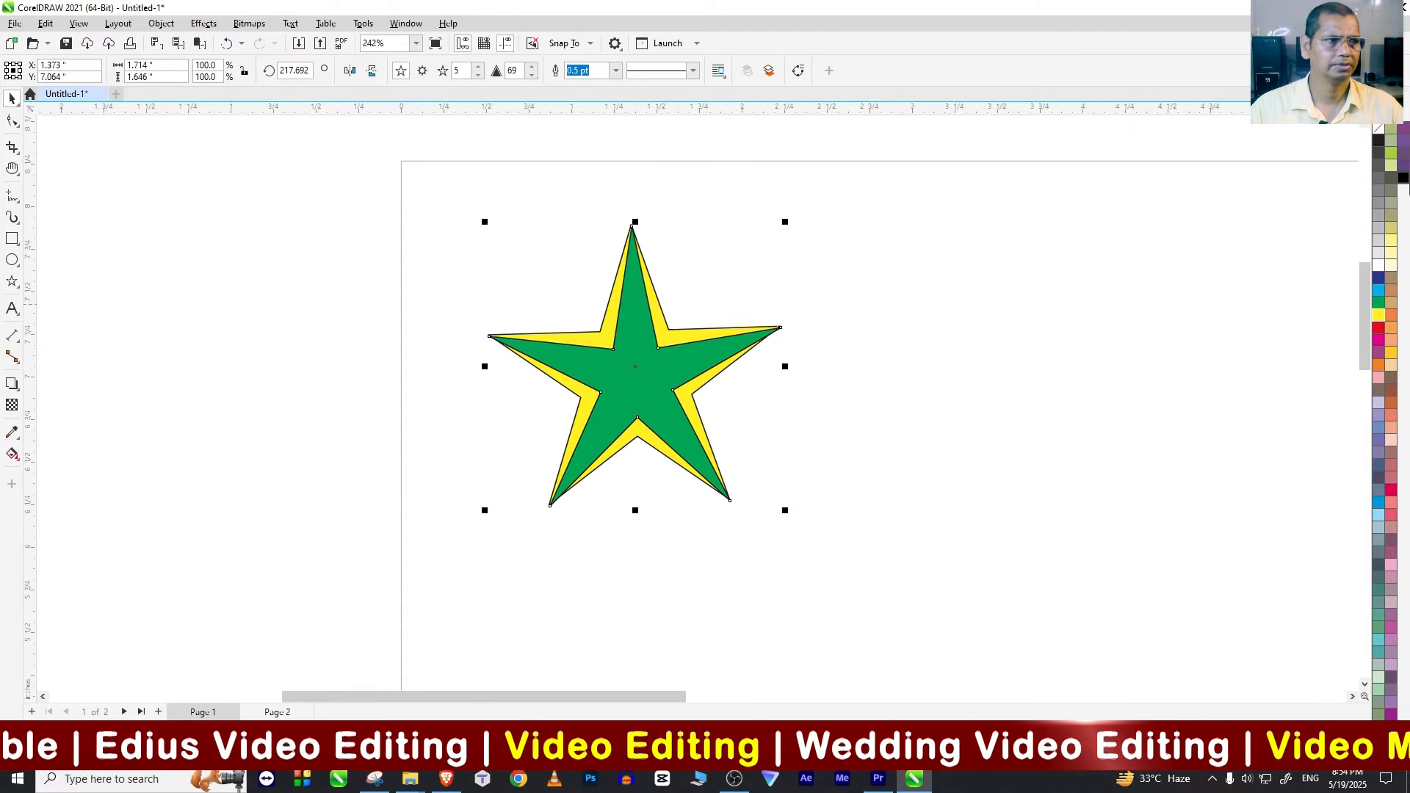
pyautogui.click(1402, 179)
pyautogui.click(1379, 290)
pyautogui.click(960, 544)
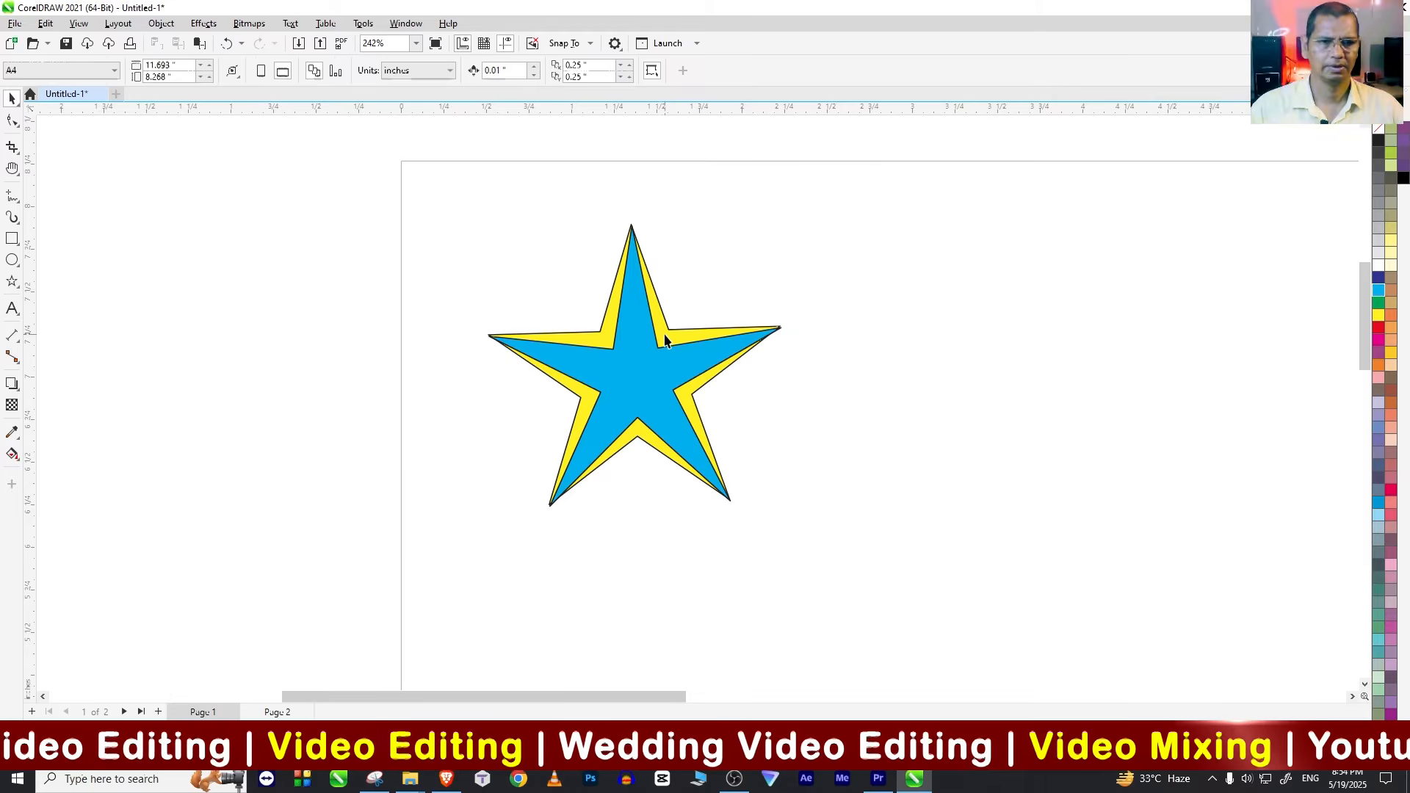
# Step: Select both overlapping stars and place a copy of them directly to the right, with the side points touching
pyautogui.click(664, 293)
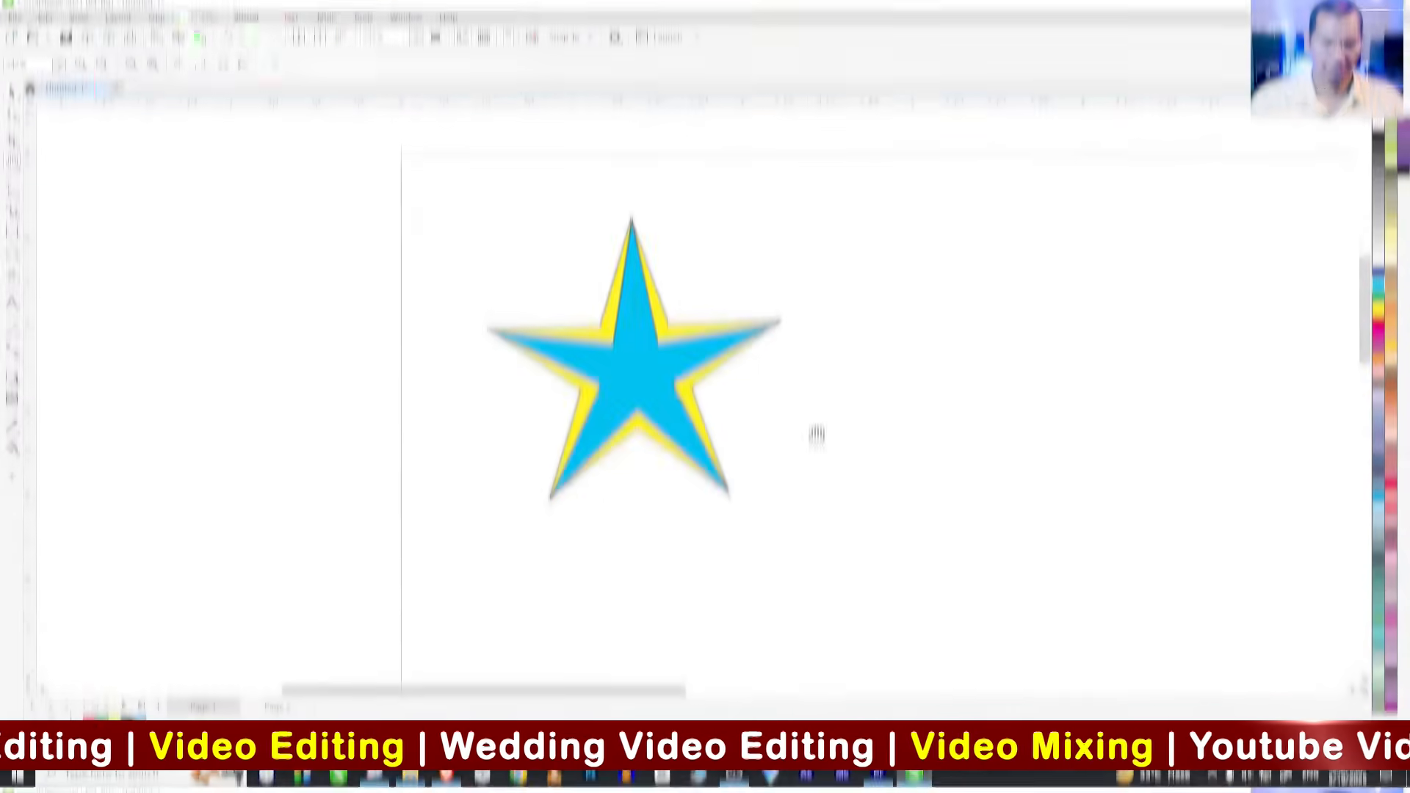
pyautogui.moveTo(817, 434); pyautogui.dragTo(528, 323)
pyautogui.scroll(-3, 536, 334)
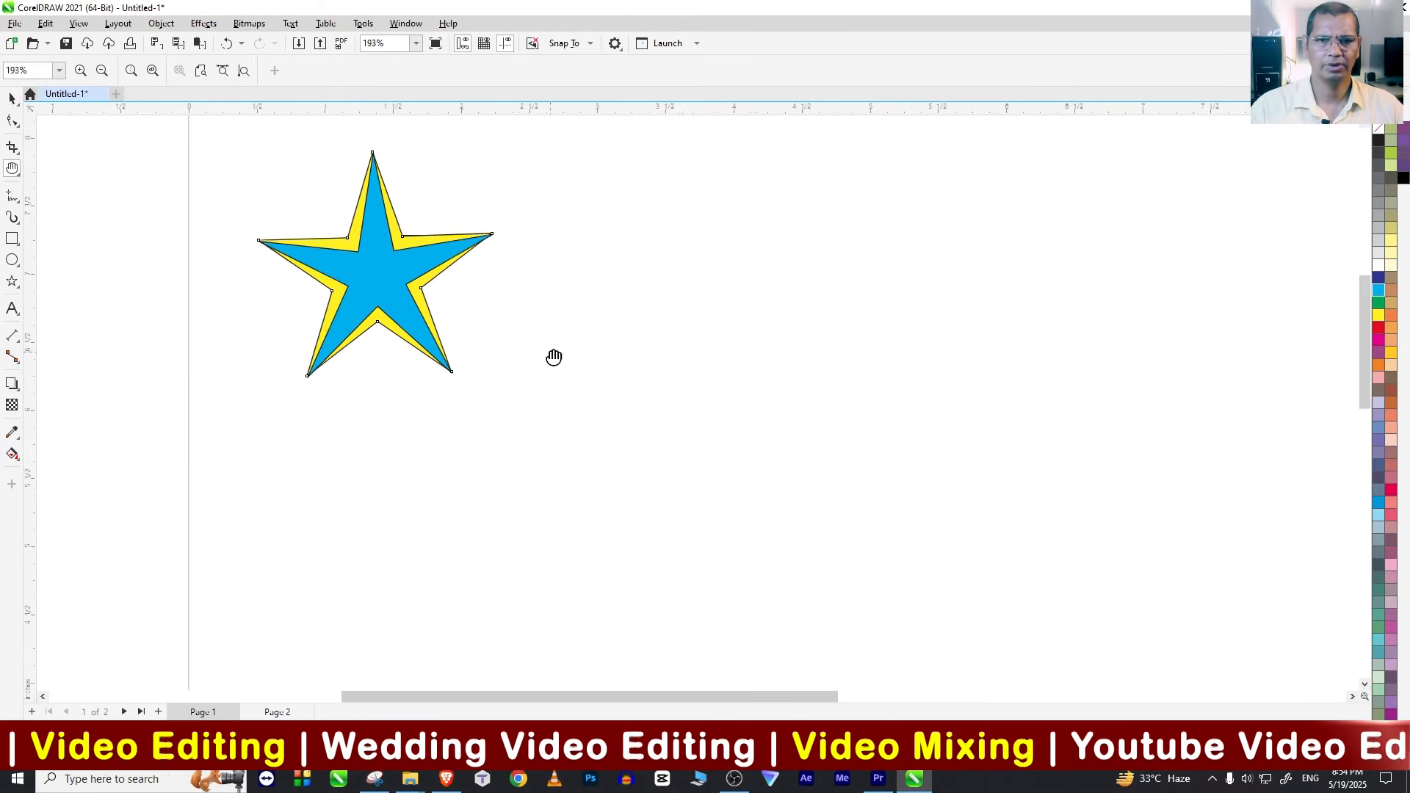
pyautogui.moveTo(793, 456); pyautogui.dragTo(741, 409)
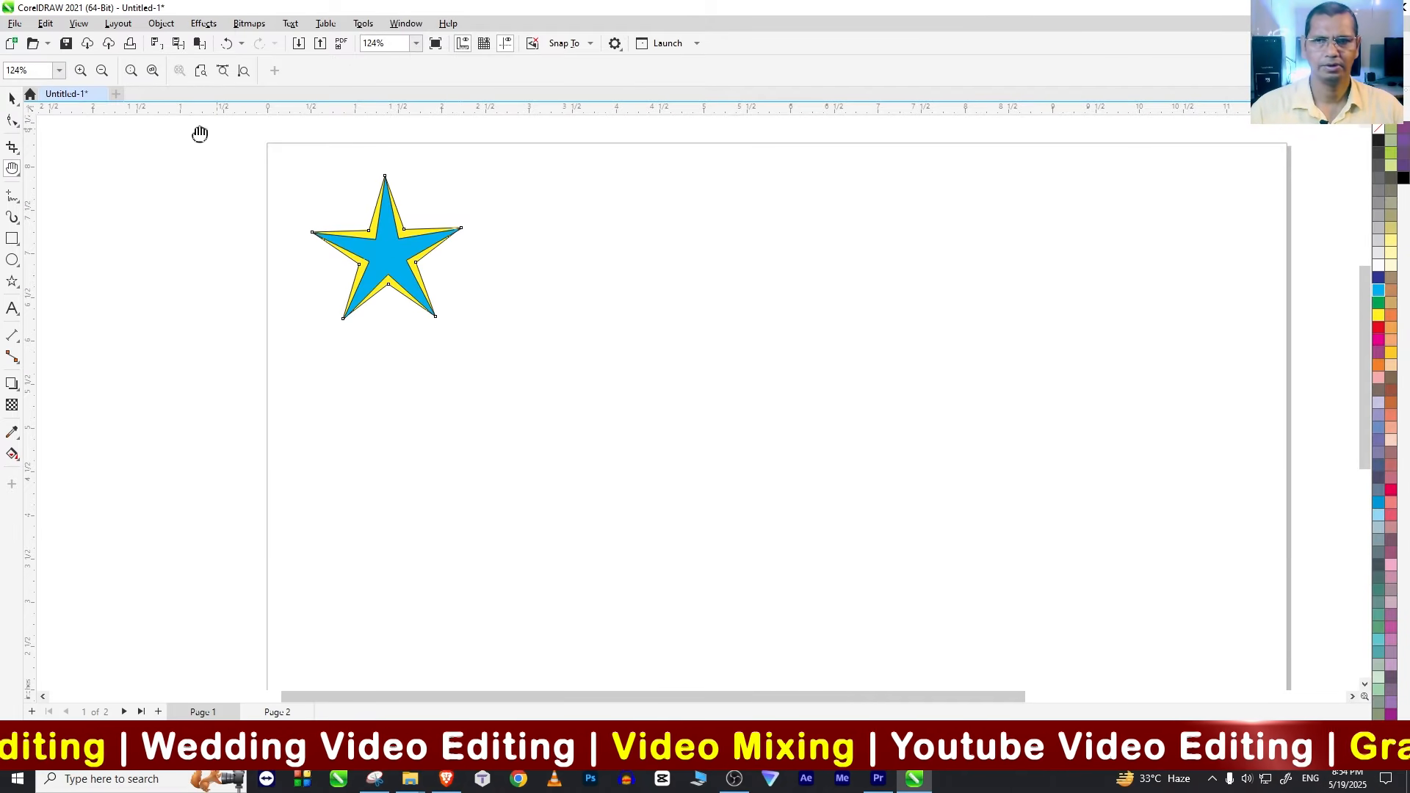
pyautogui.click(9, 98)
pyautogui.moveTo(544, 385); pyautogui.dragTo(544, 383)
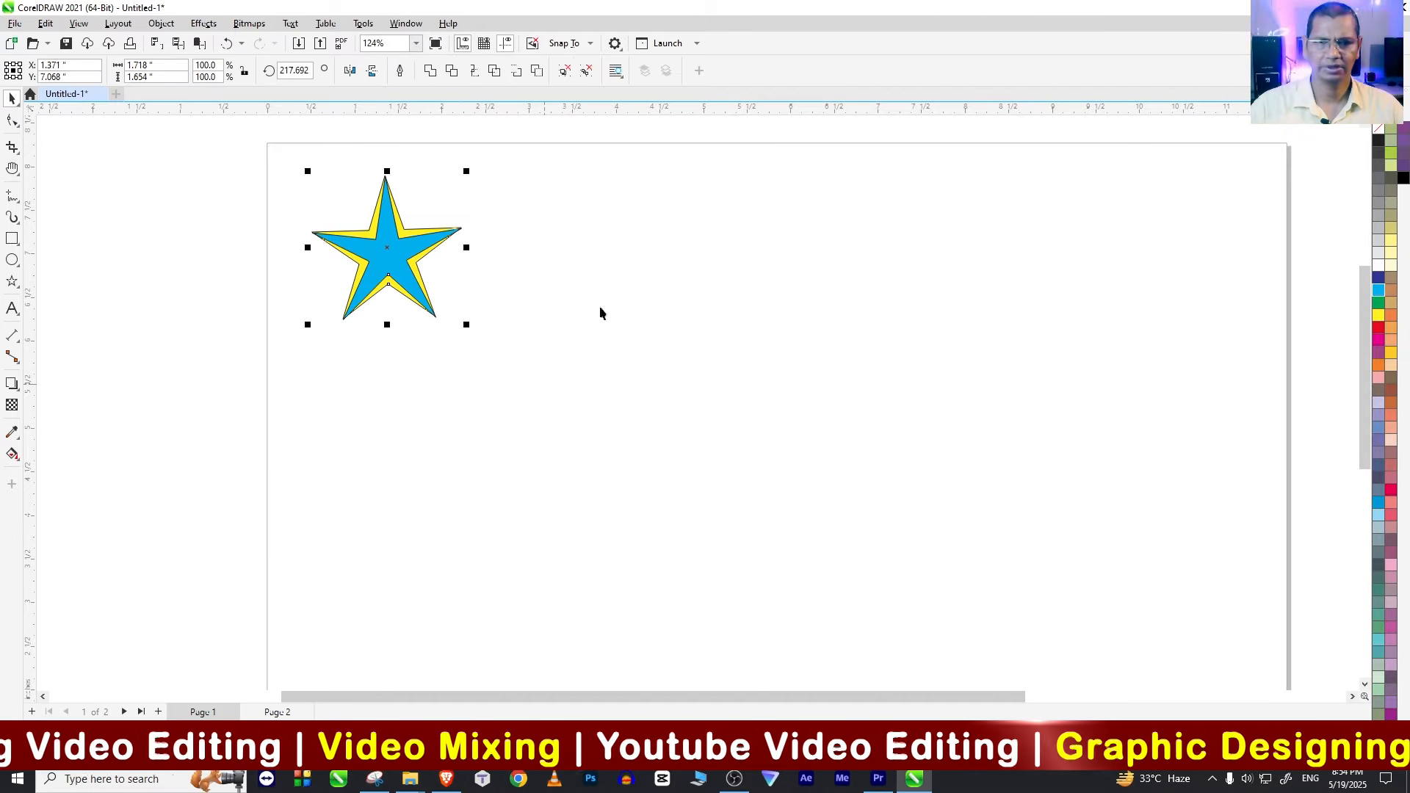
pyautogui.moveTo(386, 256); pyautogui.dragTo(534, 252)
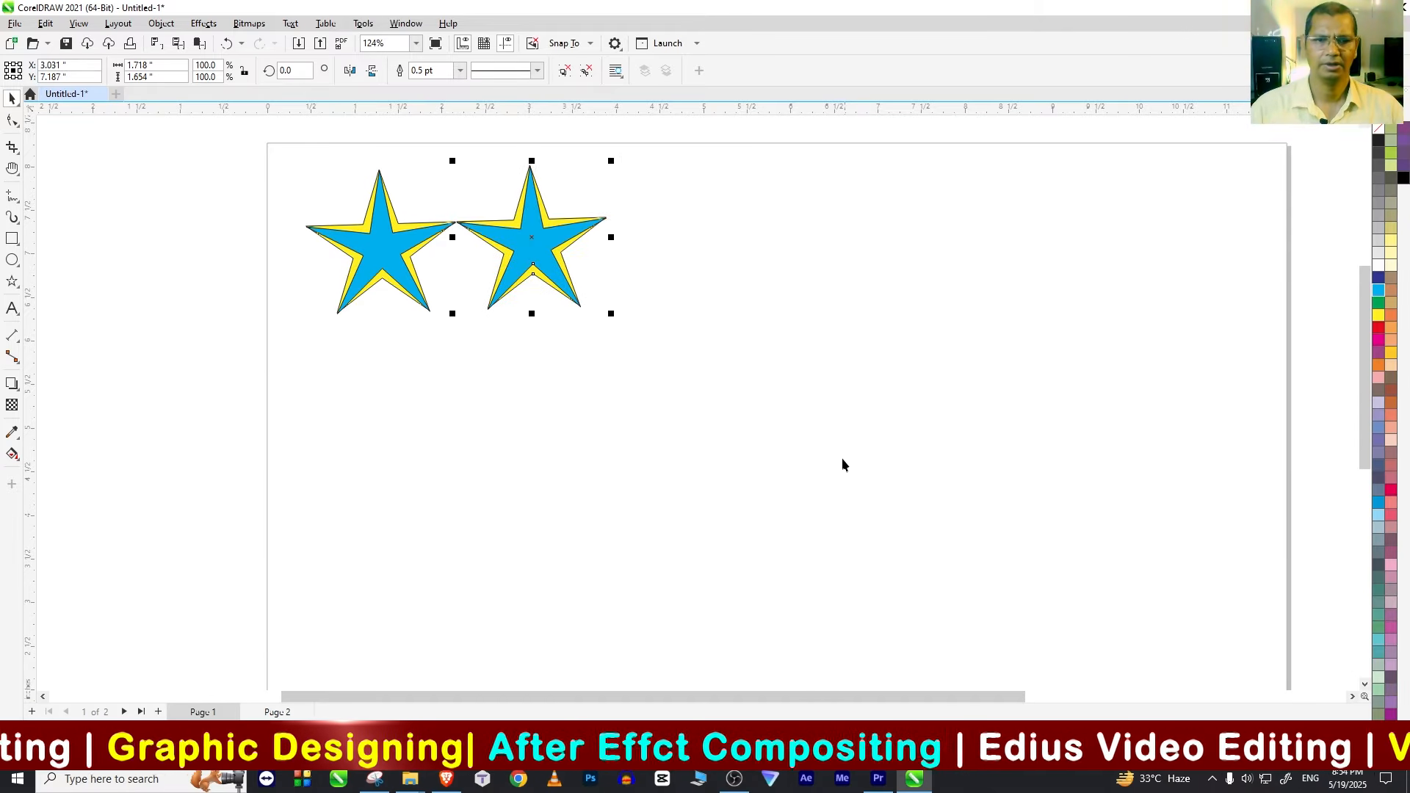
# Step: Repeat the star duplication until a row of seven stars spans the page width
pyautogui.hotkey('ctrl', 'r')
pyautogui.hotkey('ctrl', 'r')
pyautogui.hotkey('ctrl', 'r')
pyautogui.hotkey('ctrl', 'r')
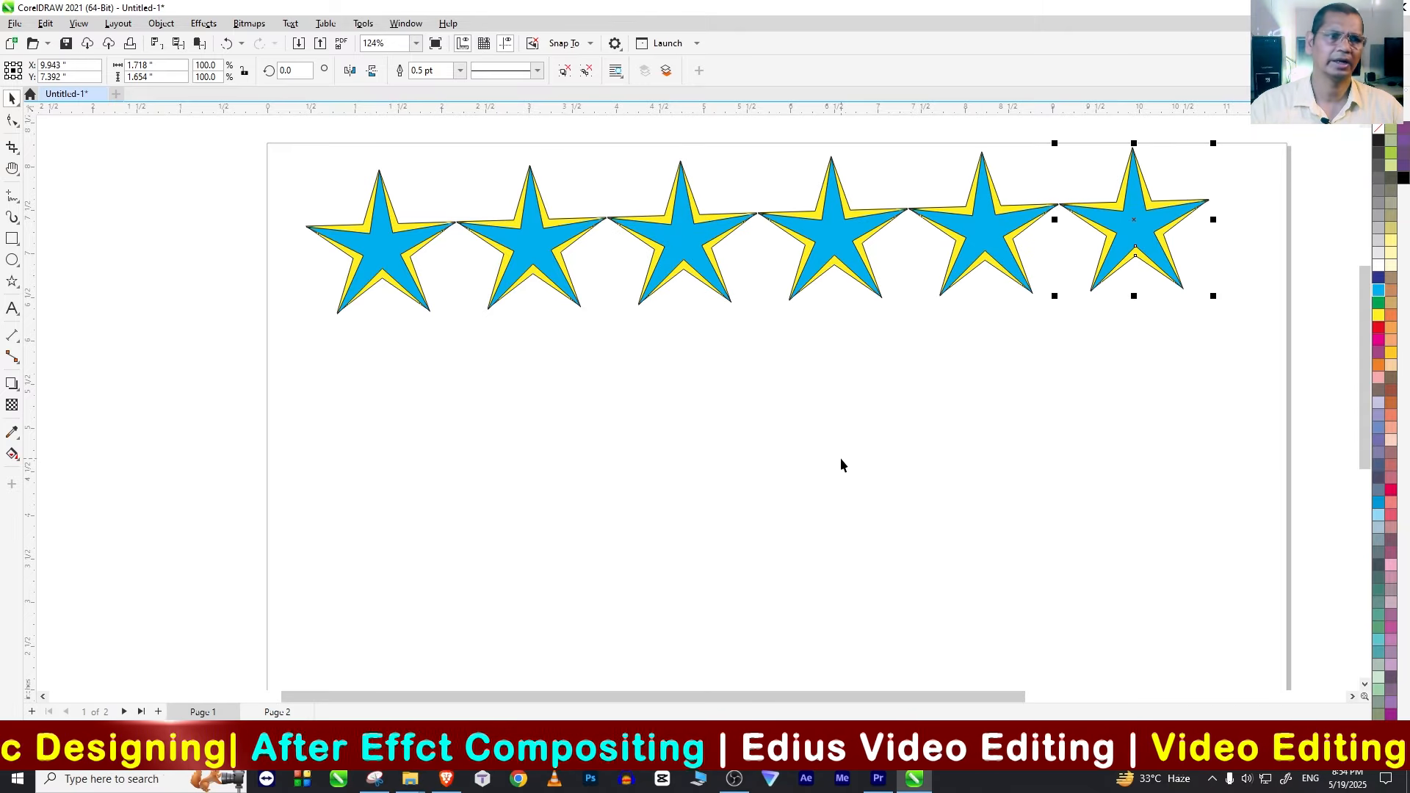
pyautogui.hotkey('ctrl', 'r')
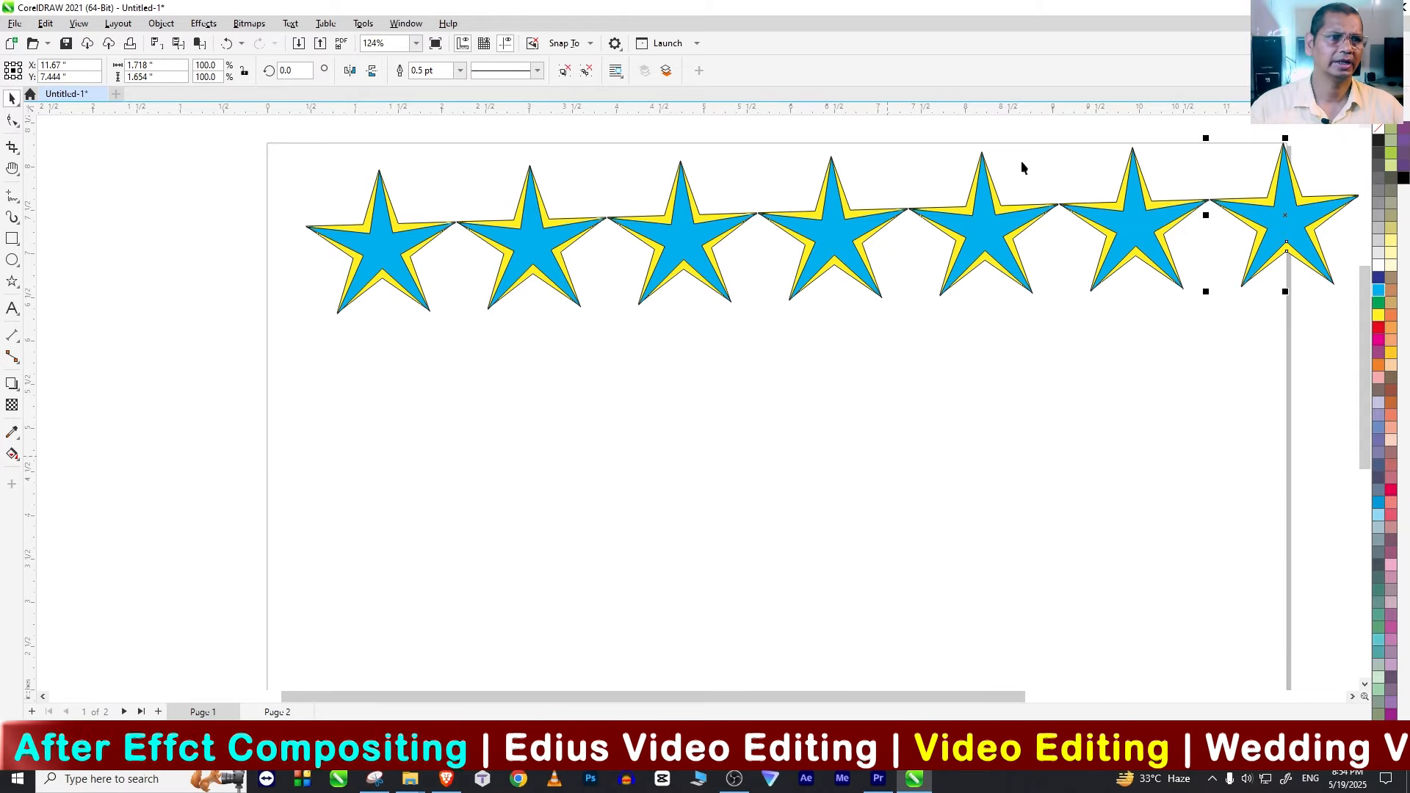
# Step: Align all seven stars along their bottom edges and scale the row down to about 11.46 inches wide to fit the page
pyautogui.moveTo(1181, 388); pyautogui.dragTo(1275, 413)
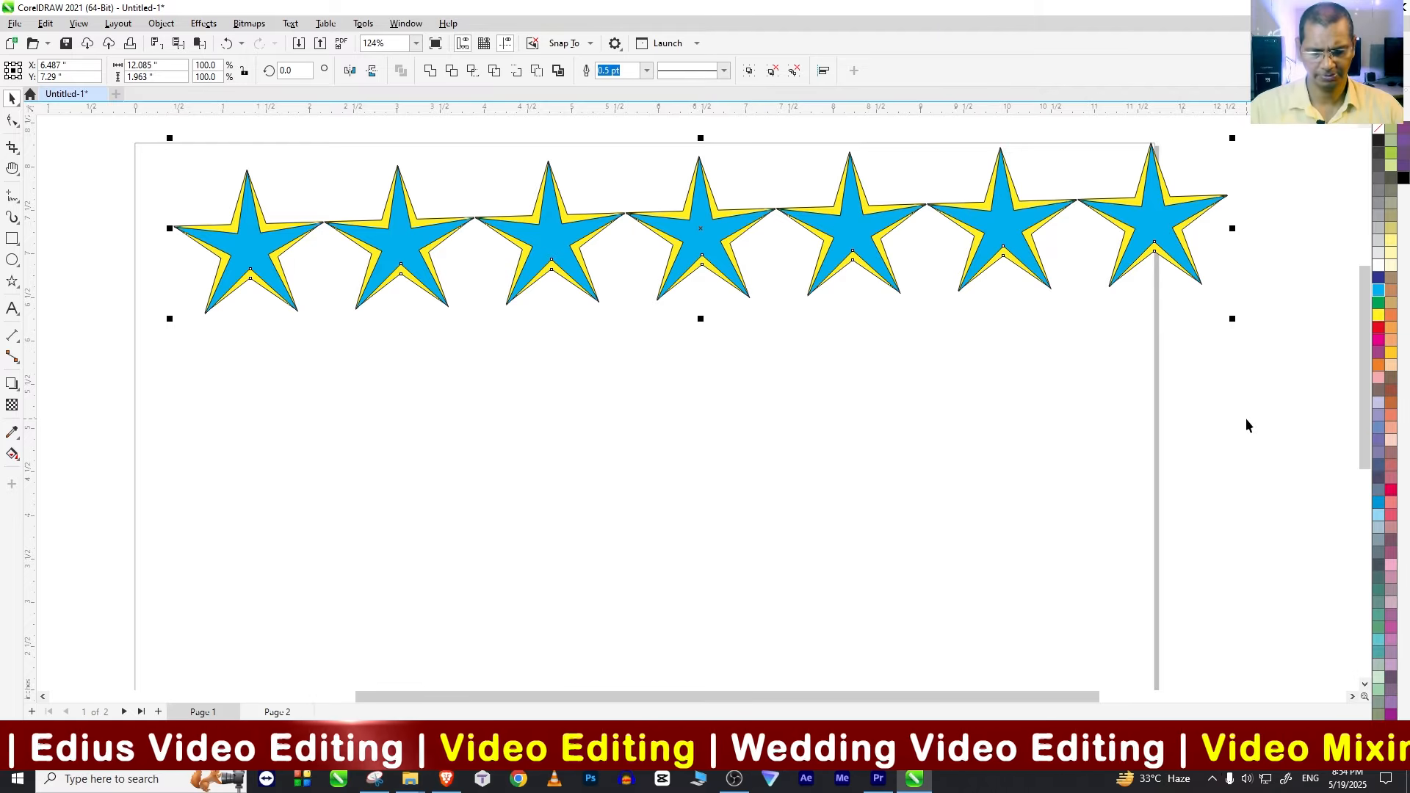
pyautogui.press('b')
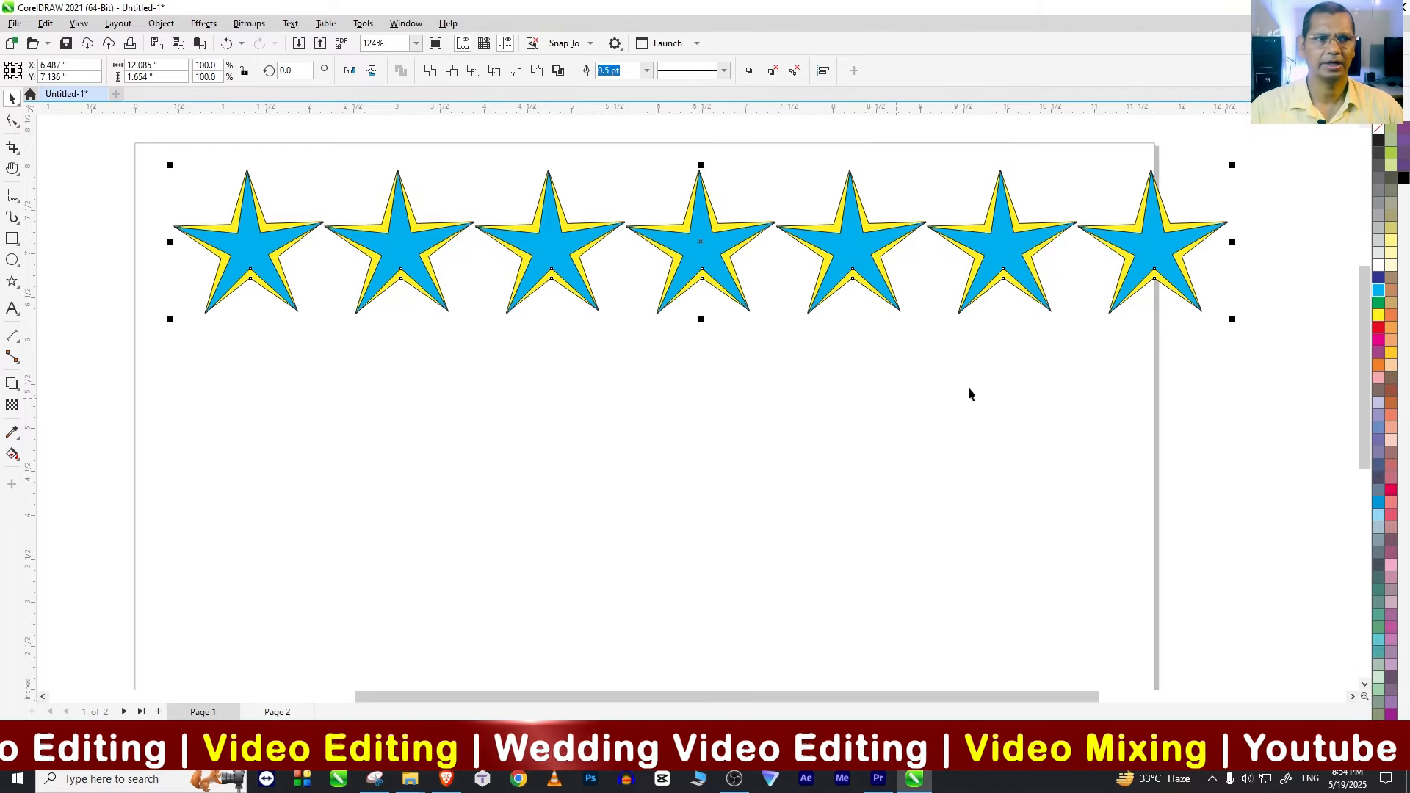
pyautogui.click(1208, 257)
pyautogui.moveTo(236, 339); pyautogui.dragTo(147, 338)
pyautogui.moveTo(407, 276); pyautogui.dragTo(391, 269)
pyautogui.moveTo(1215, 315); pyautogui.dragTo(1161, 307)
pyautogui.click(230, 140)
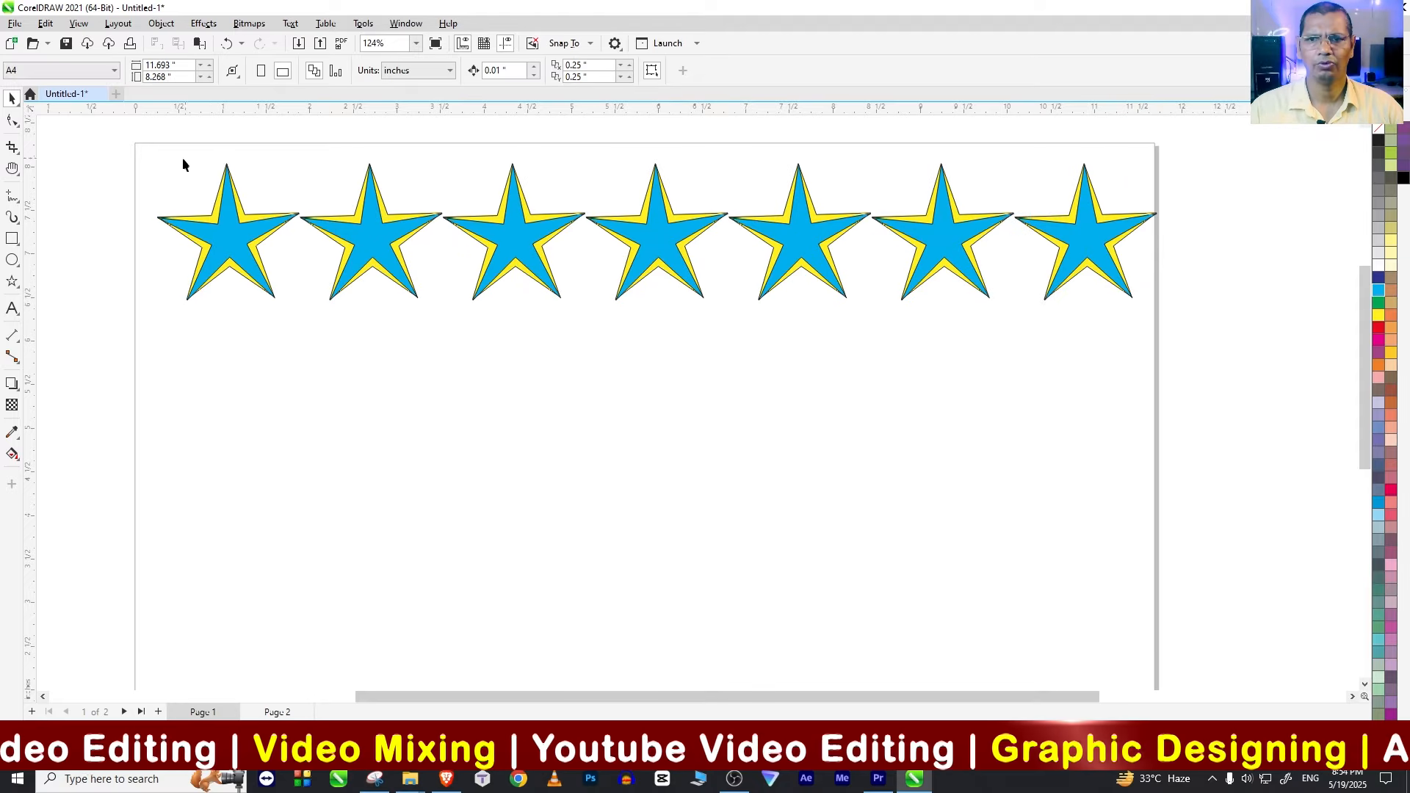
# Step: Copy the whole row of stars just below itself and repeat the duplication to make four rows
pyautogui.moveTo(1076, 213); pyautogui.dragTo(1187, 412)
pyautogui.moveTo(938, 261); pyautogui.dragTo(927, 411)
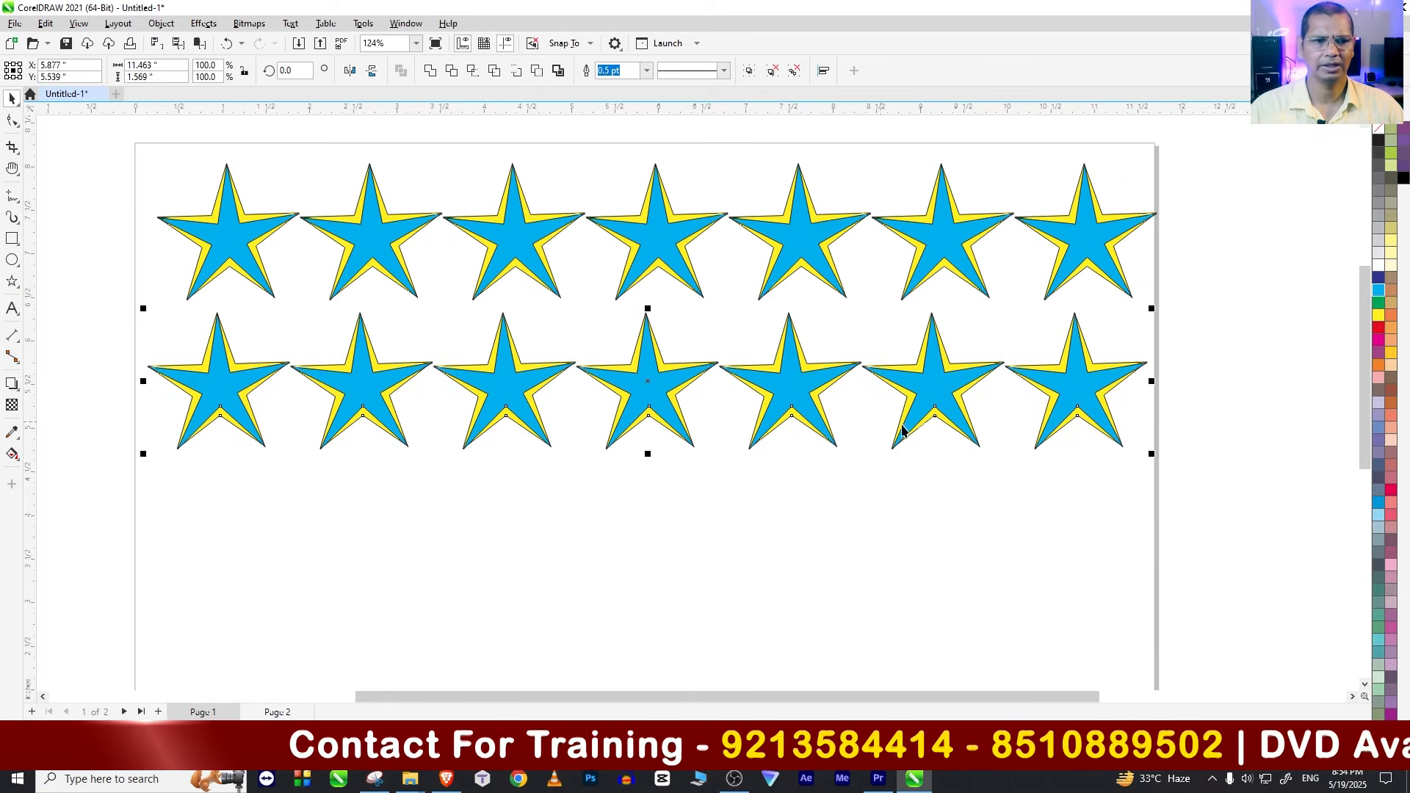
pyautogui.hotkey('ctrl', 'r')
pyautogui.hotkey('ctrl', 'r')
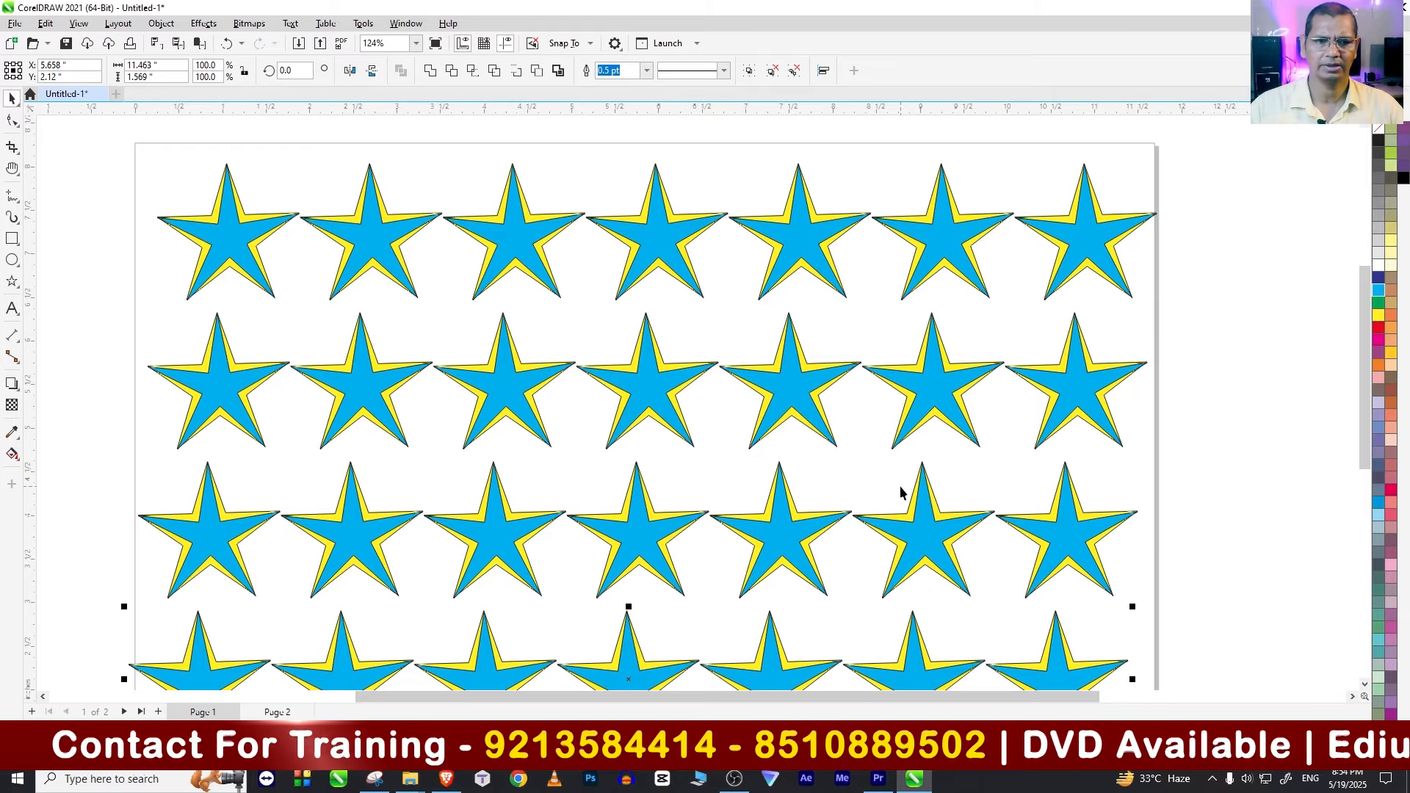
# Step: Switch to the blank Page 2 of the document
pyautogui.scroll(-3, 900, 491)
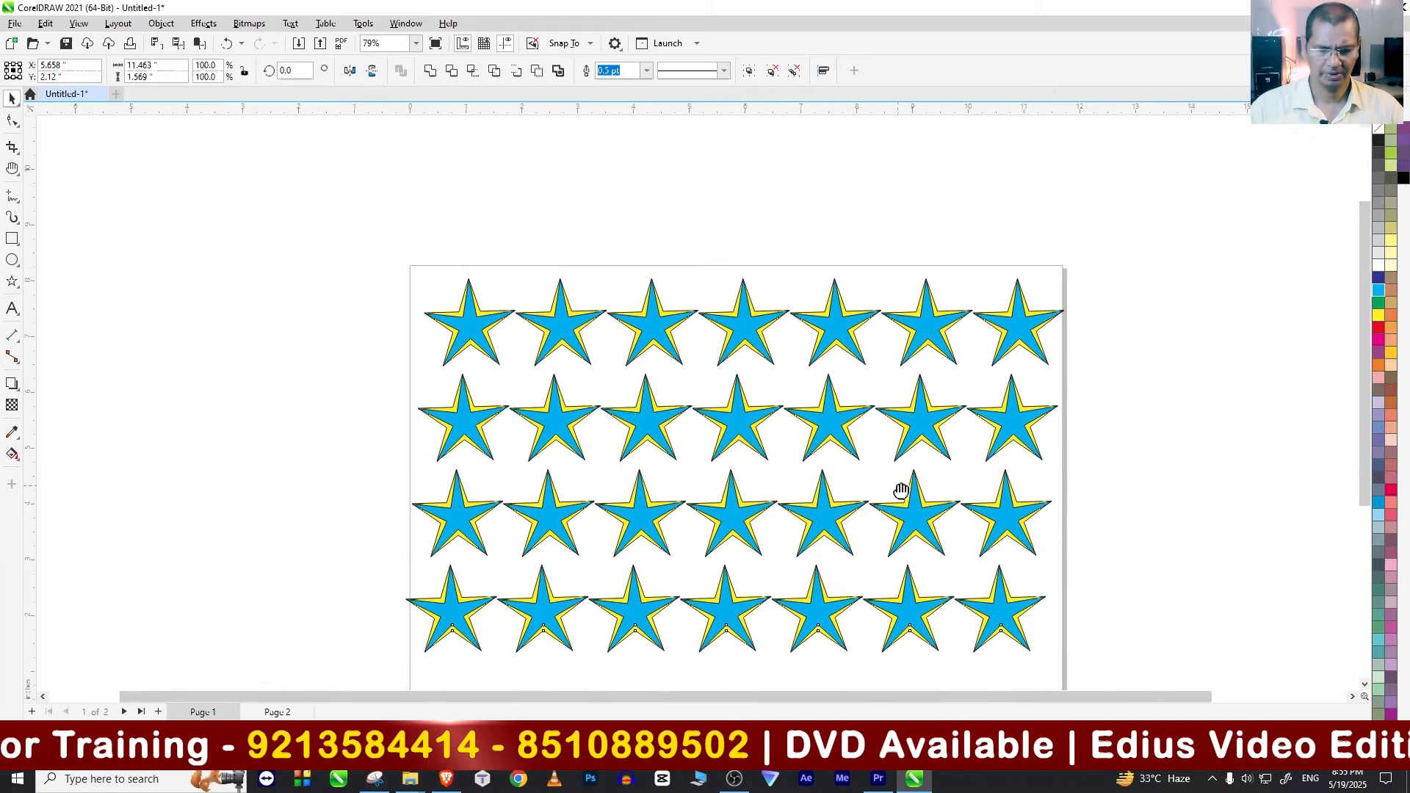
pyautogui.press('h')
pyautogui.moveTo(786, 473); pyautogui.dragTo(726, 390)
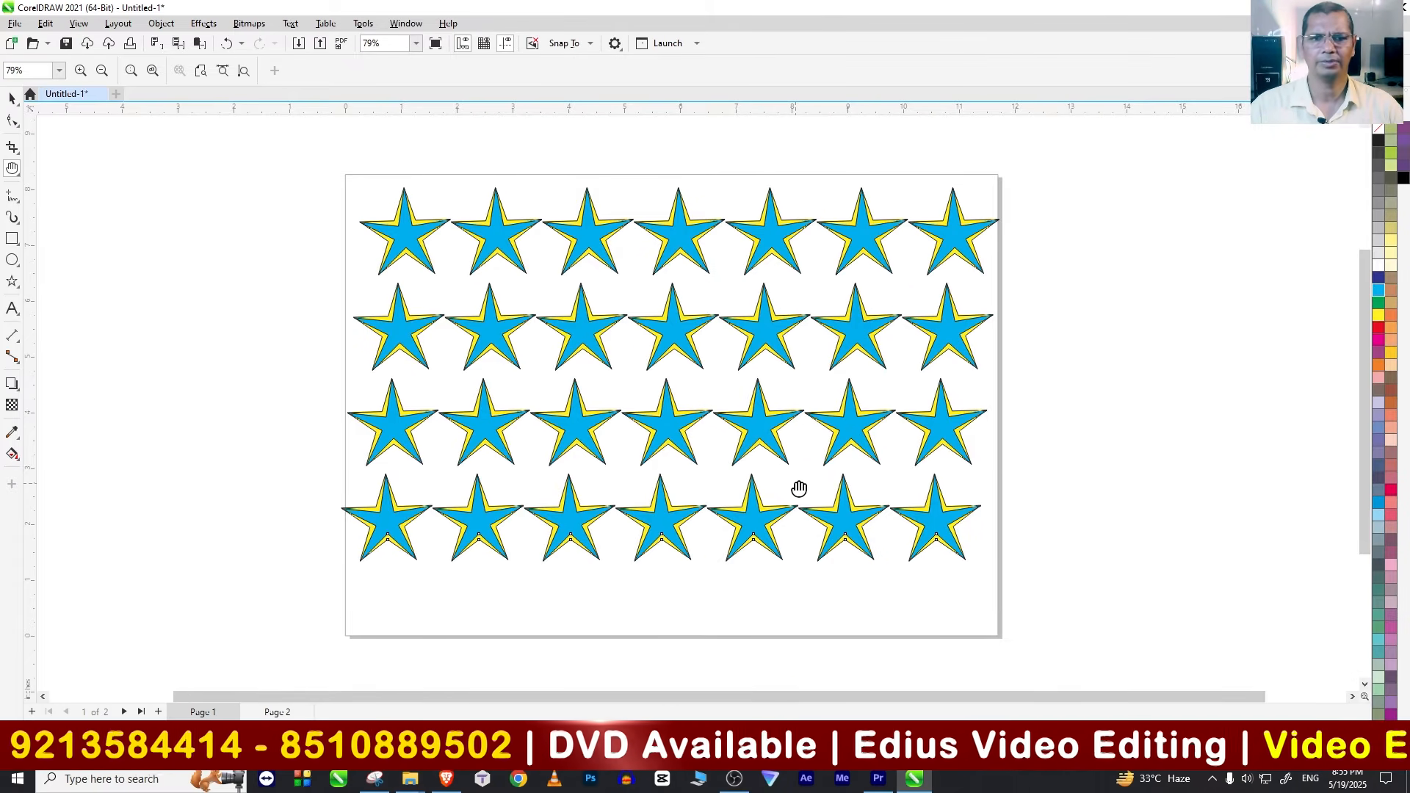
pyautogui.click(12, 100)
pyautogui.click(279, 712)
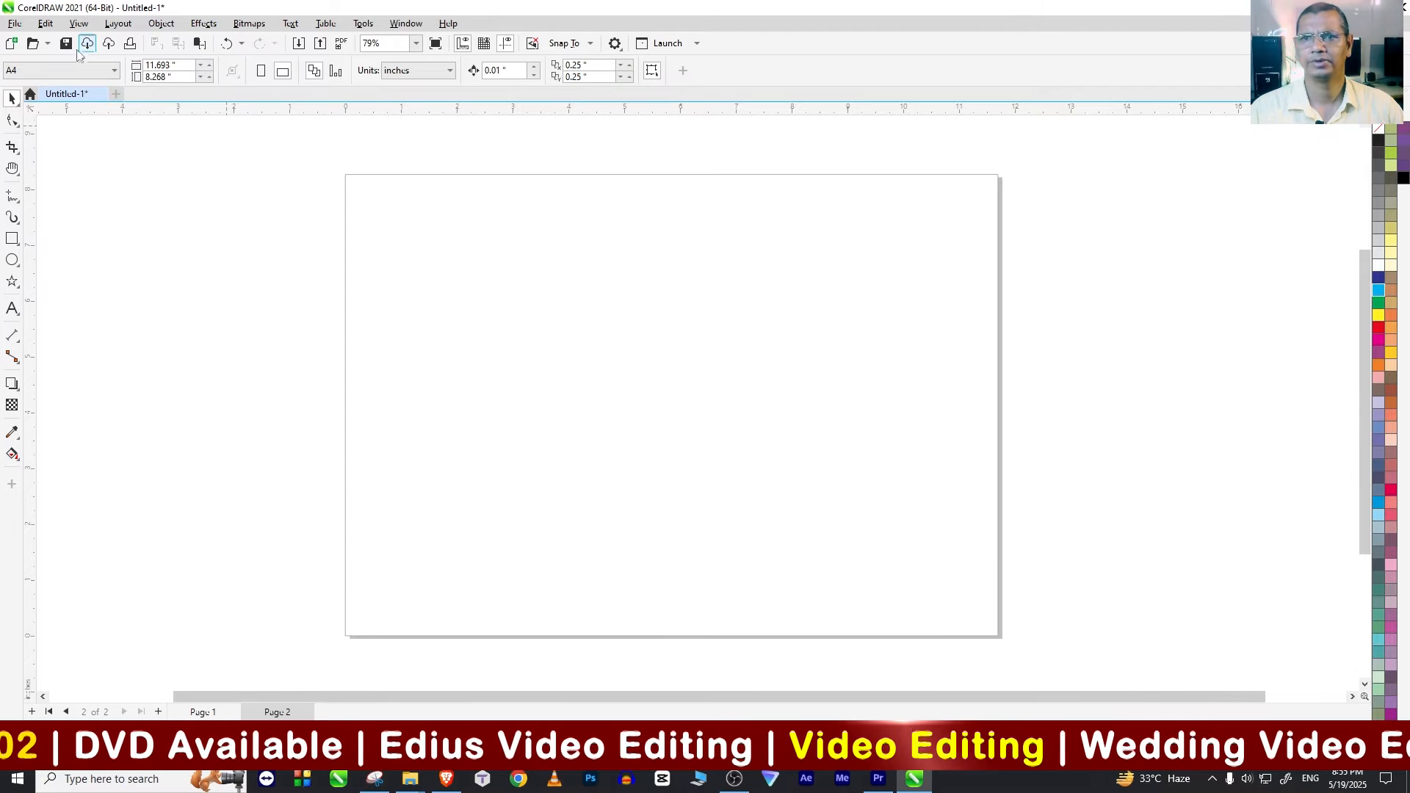
pyautogui.click(45, 23)
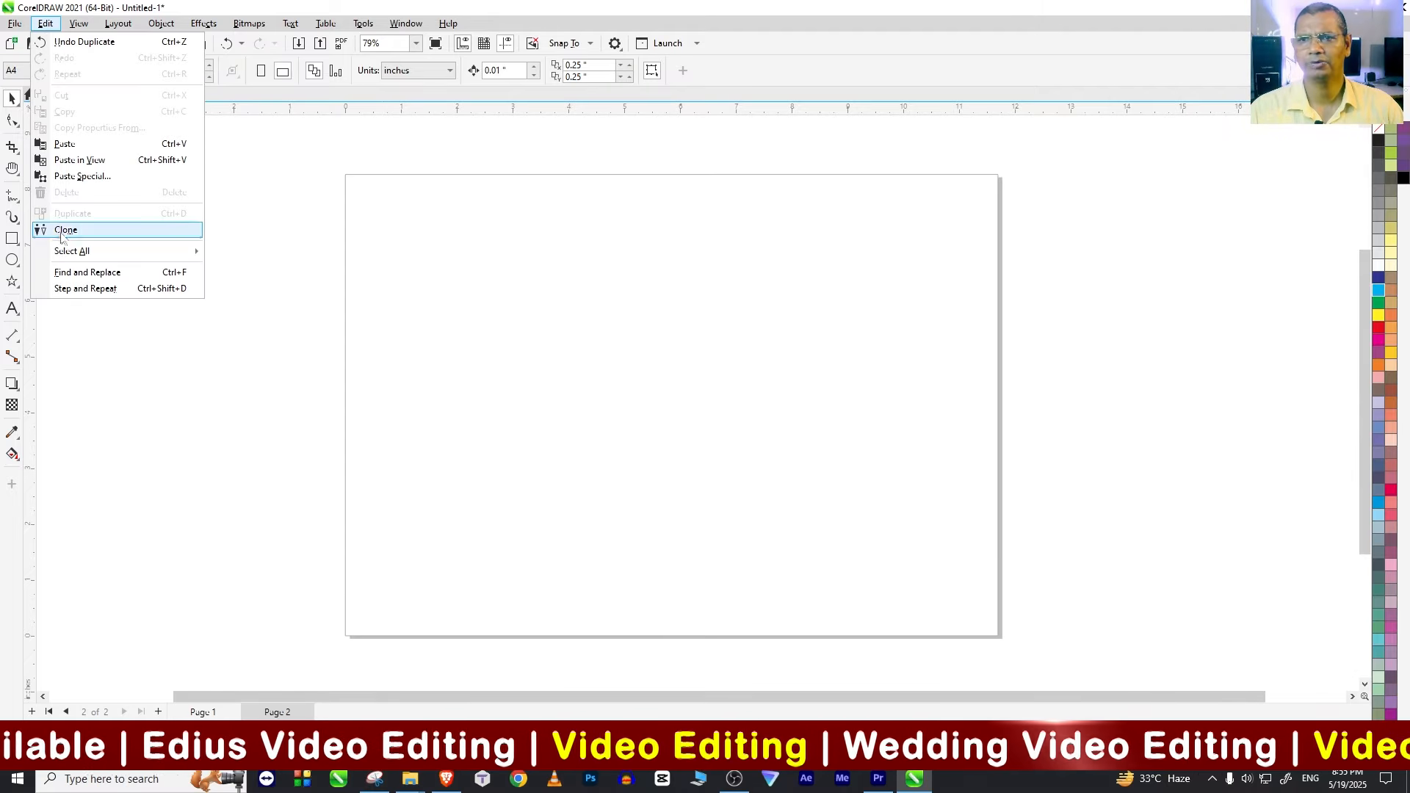
pyautogui.click(134, 501)
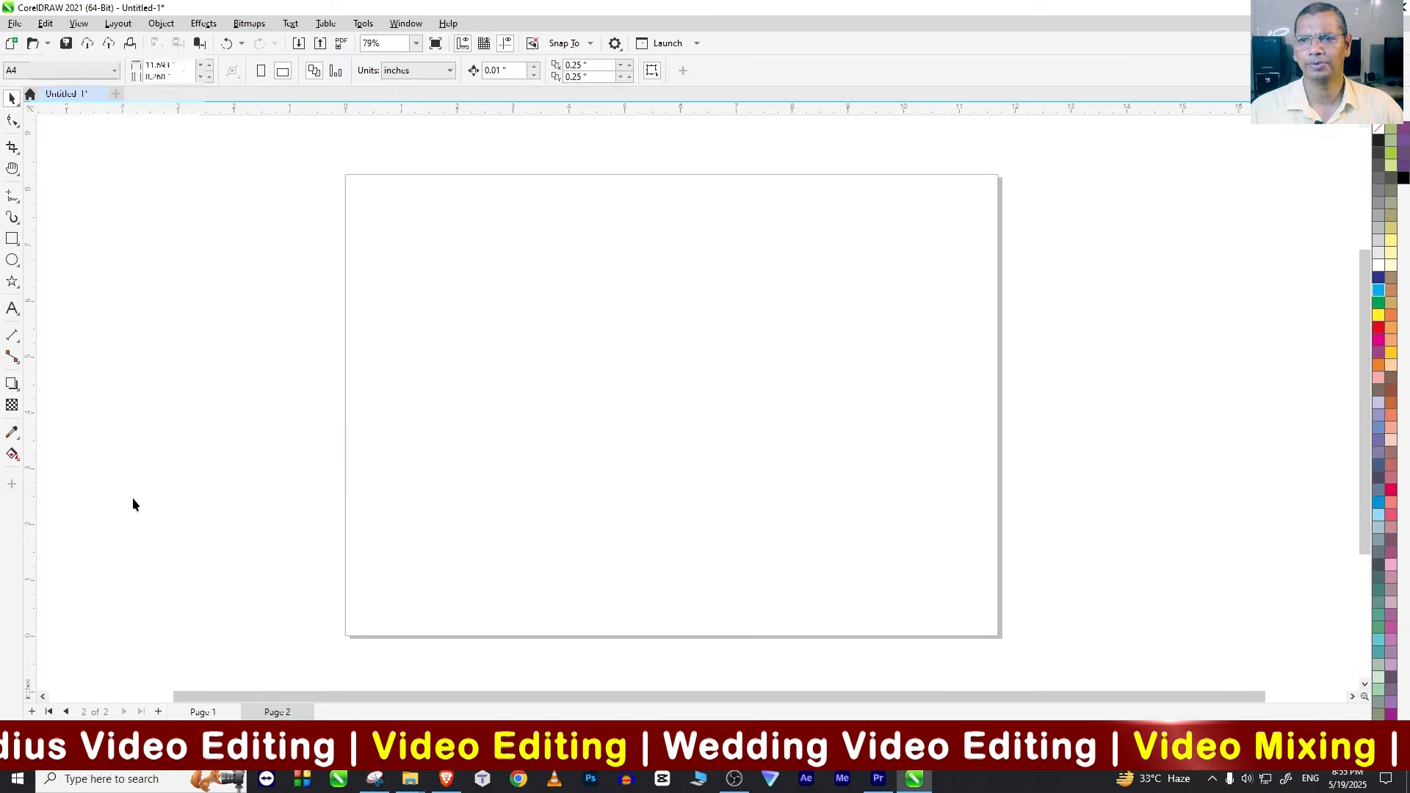
# Step: Draw a rectangle about 2.3 by 2.08 inches near the page's upper-left corner and round its corners to a 1.04 inch radius
pyautogui.click(12, 239)
pyautogui.moveTo(381, 210); pyautogui.dragTo(509, 327)
pyautogui.click(12, 98)
pyautogui.click(13, 120)
pyautogui.moveTo(419, 247); pyautogui.dragTo(443, 268)
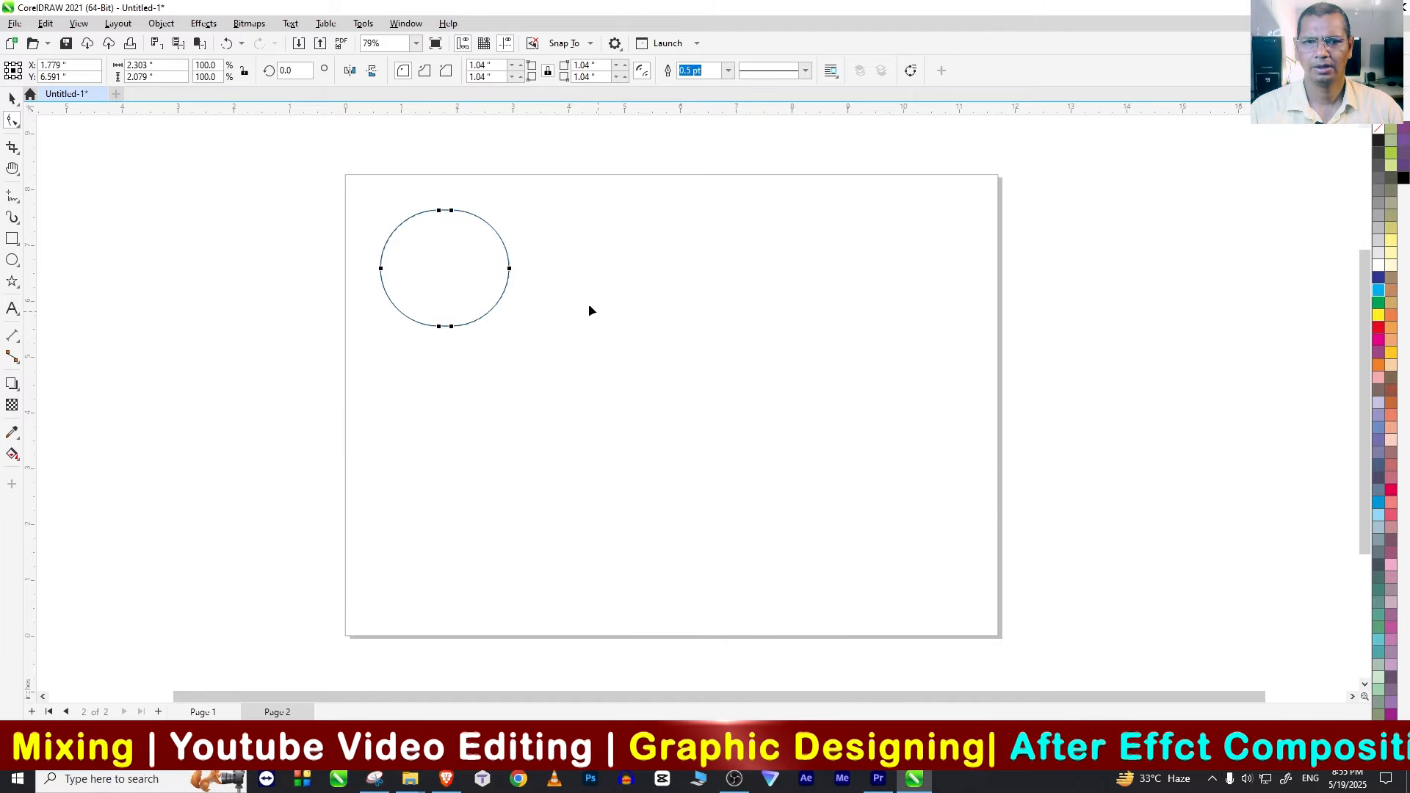
pyautogui.click(12, 98)
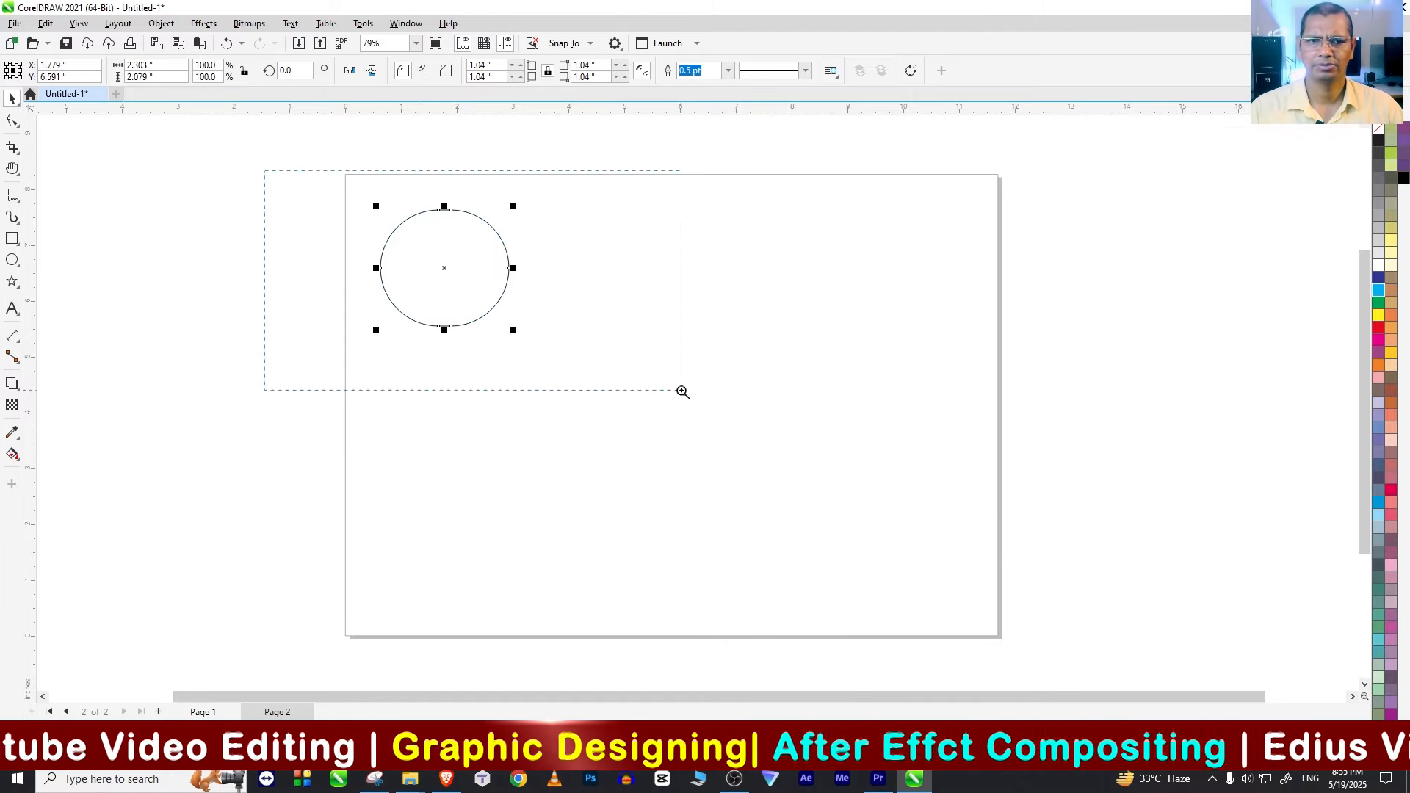
# Step: Fill the rounded shape with red
pyautogui.moveTo(265, 172); pyautogui.dragTo(682, 391)
pyautogui.click(560, 340)
pyautogui.click(1378, 327)
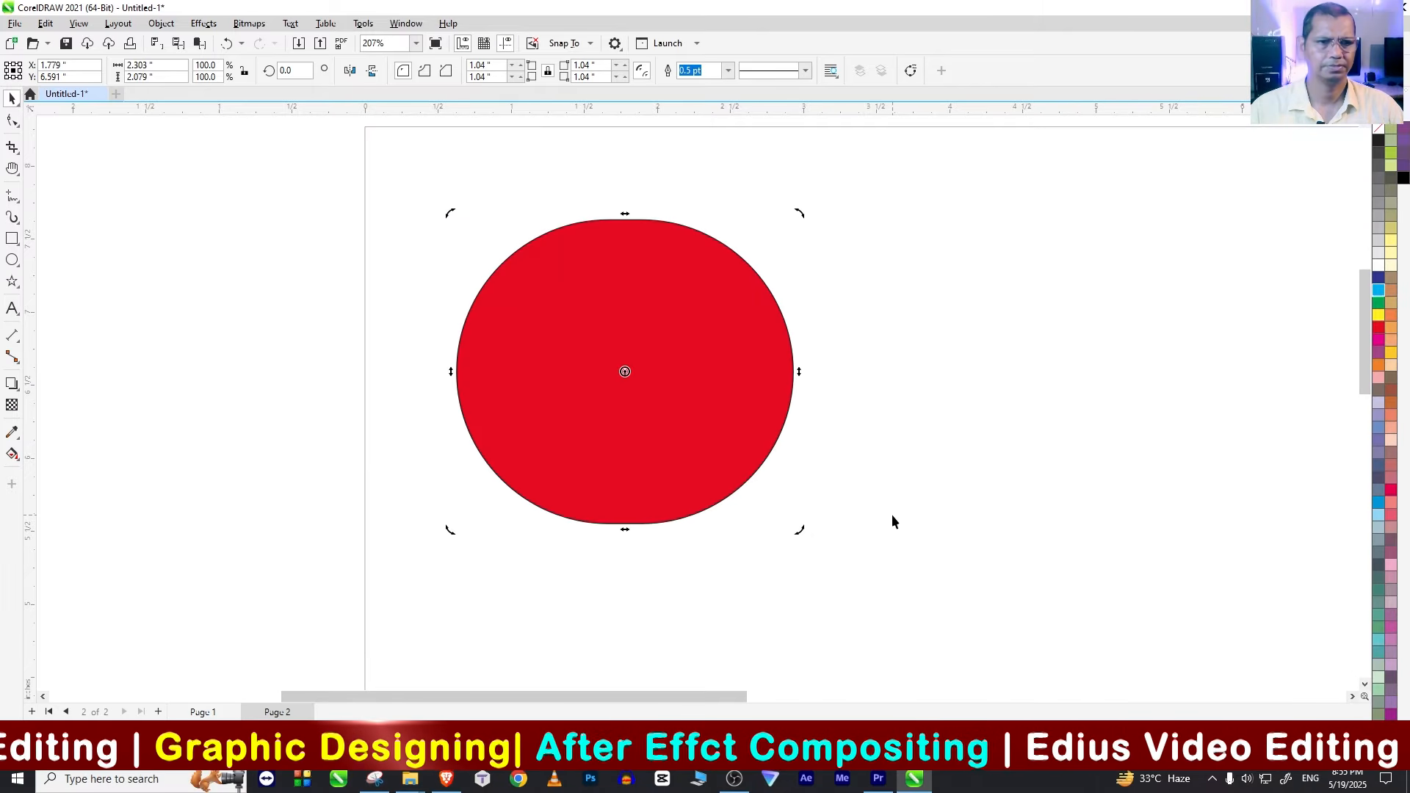
pyautogui.scroll(-1, 892, 518)
pyautogui.press('h')
pyautogui.moveTo(888, 535); pyautogui.dragTo(454, 386)
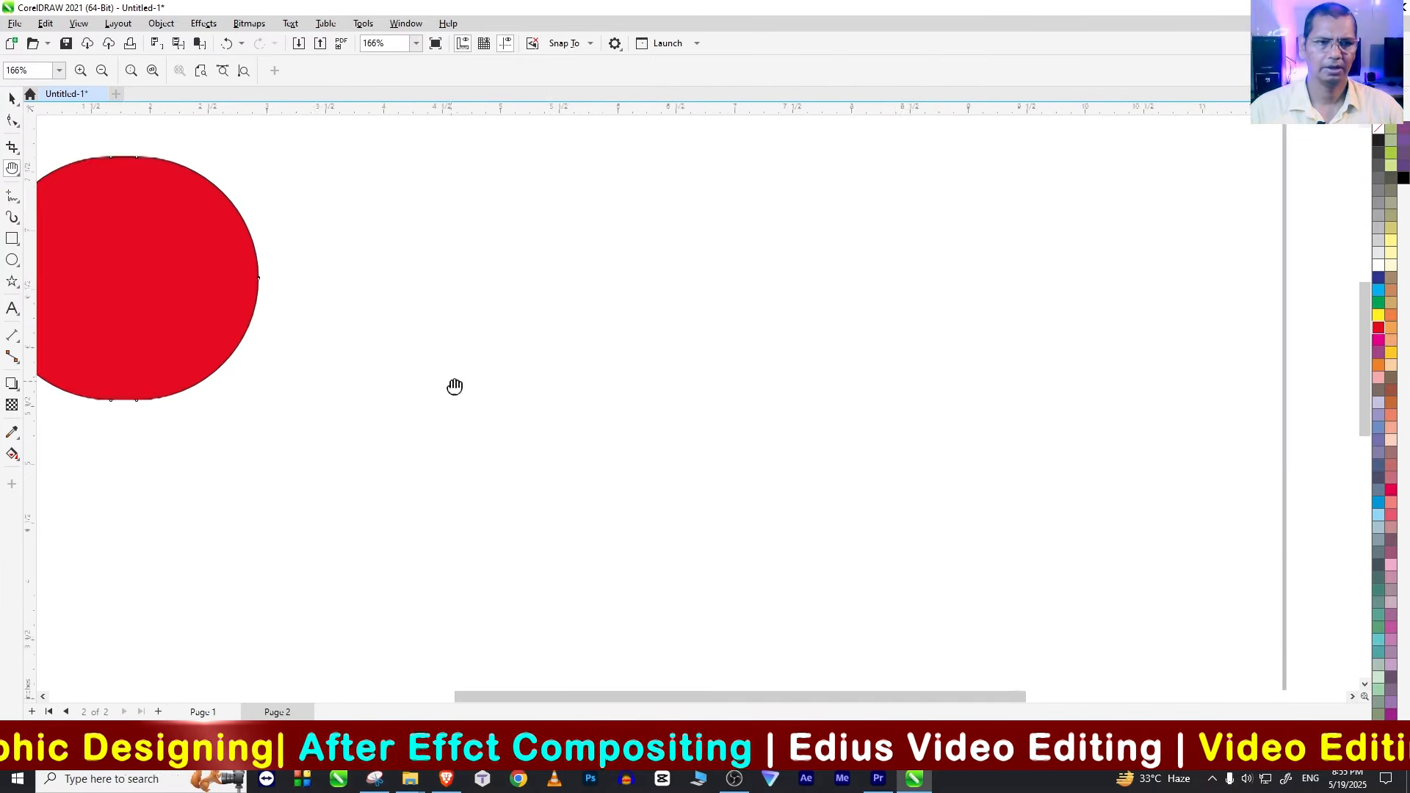
pyautogui.scroll(-1, 626, 422)
pyautogui.click(11, 100)
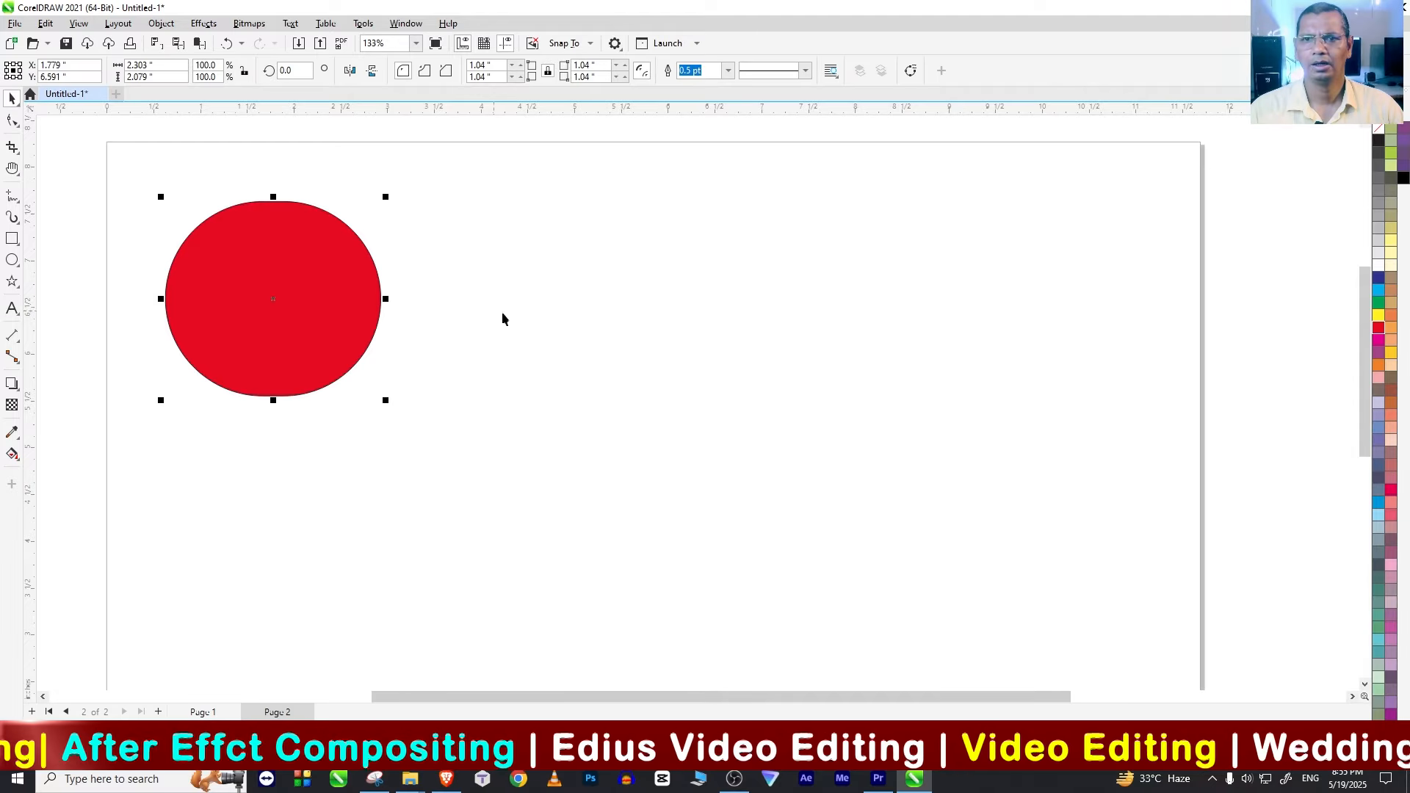
pyautogui.click(45, 23)
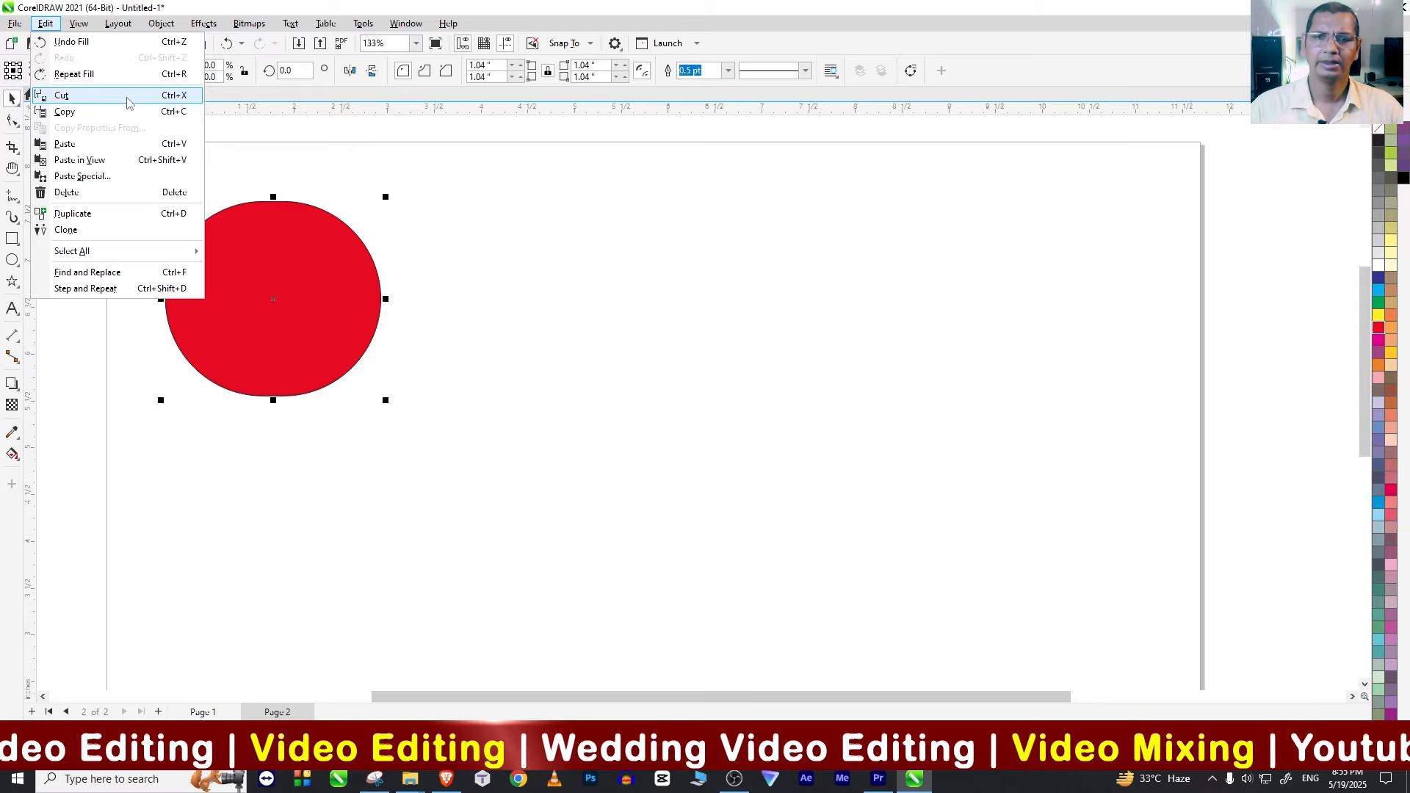
pyautogui.click(422, 222)
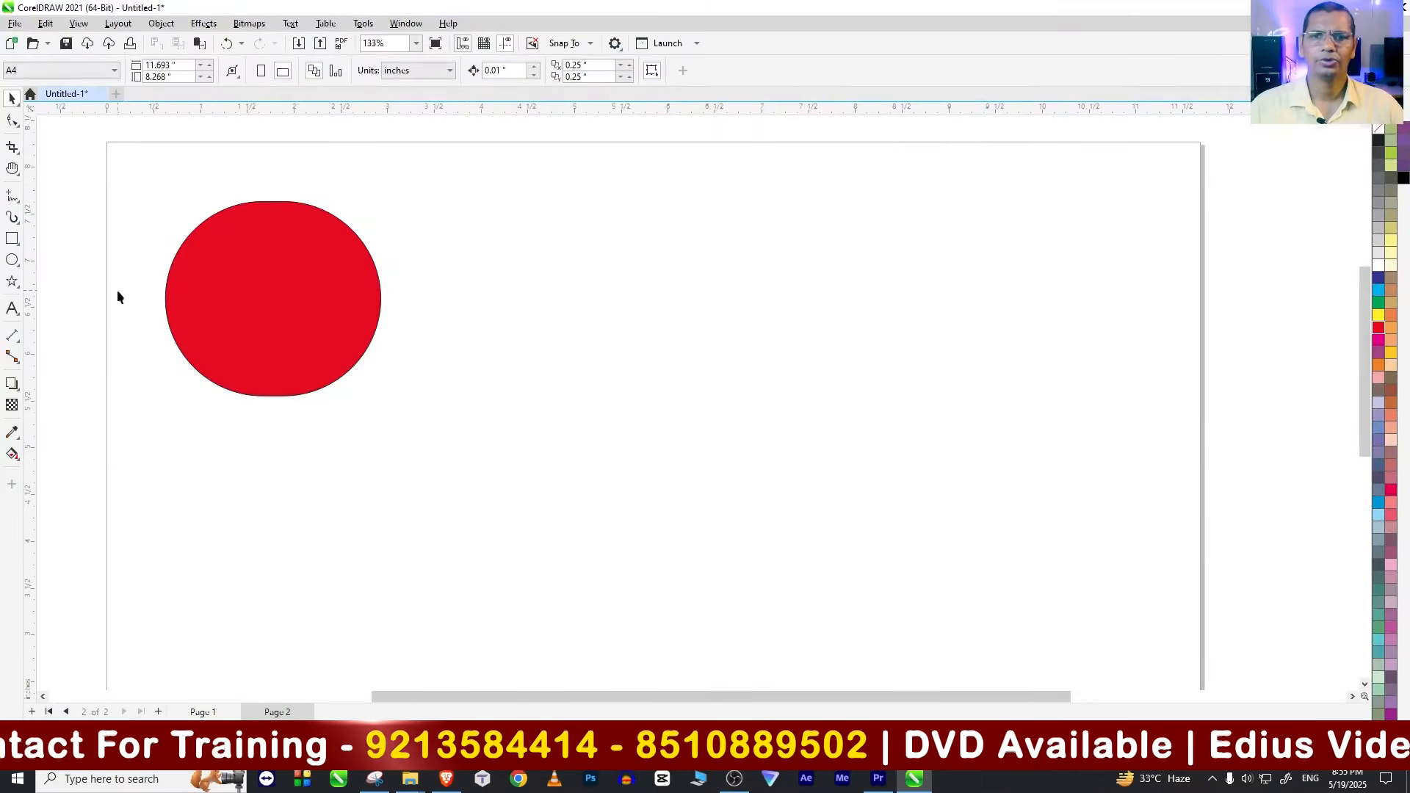
pyautogui.click(257, 228)
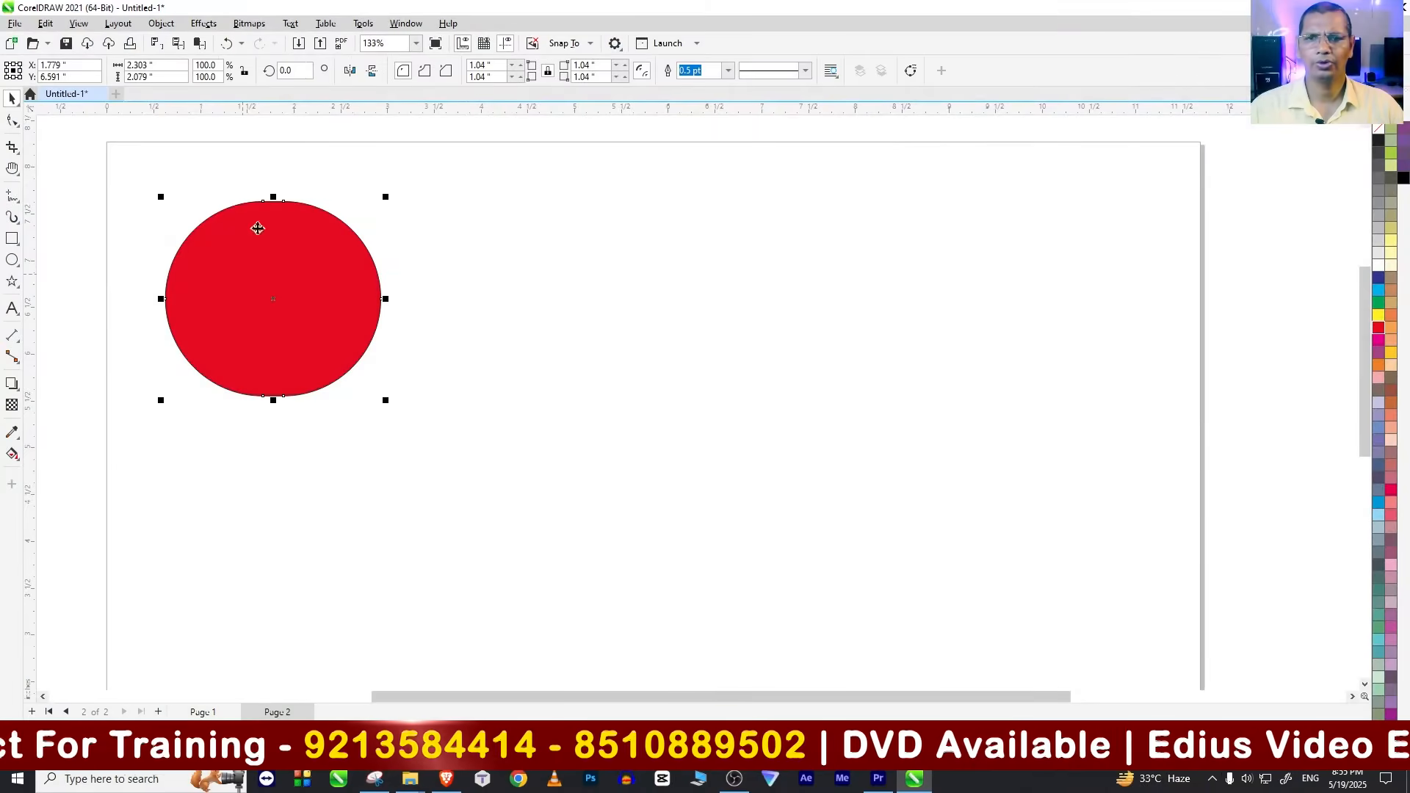
# Step: Cut the red shape from the page, paste it back and deselect it
pyautogui.click(50, 25)
pyautogui.click(90, 97)
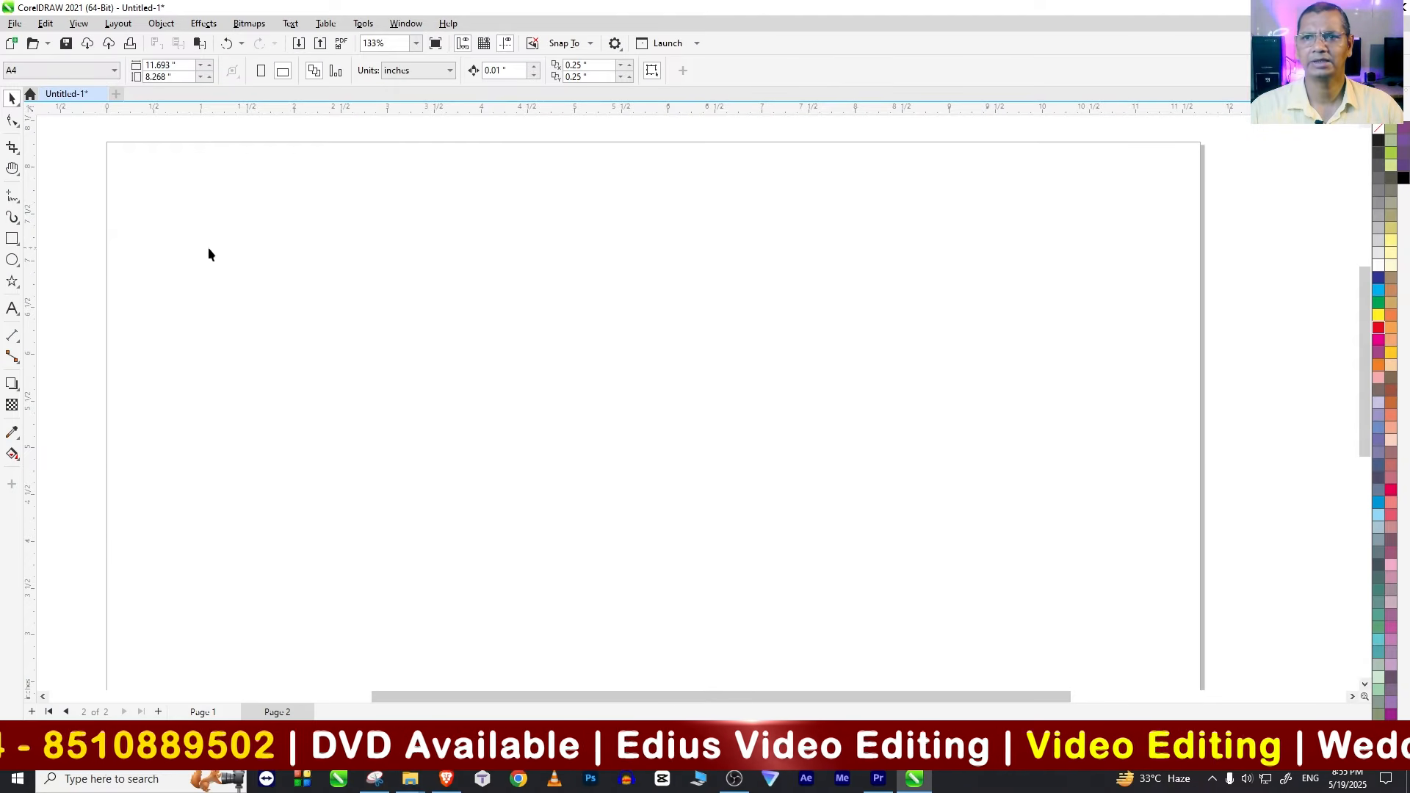
pyautogui.click(45, 24)
pyautogui.click(66, 143)
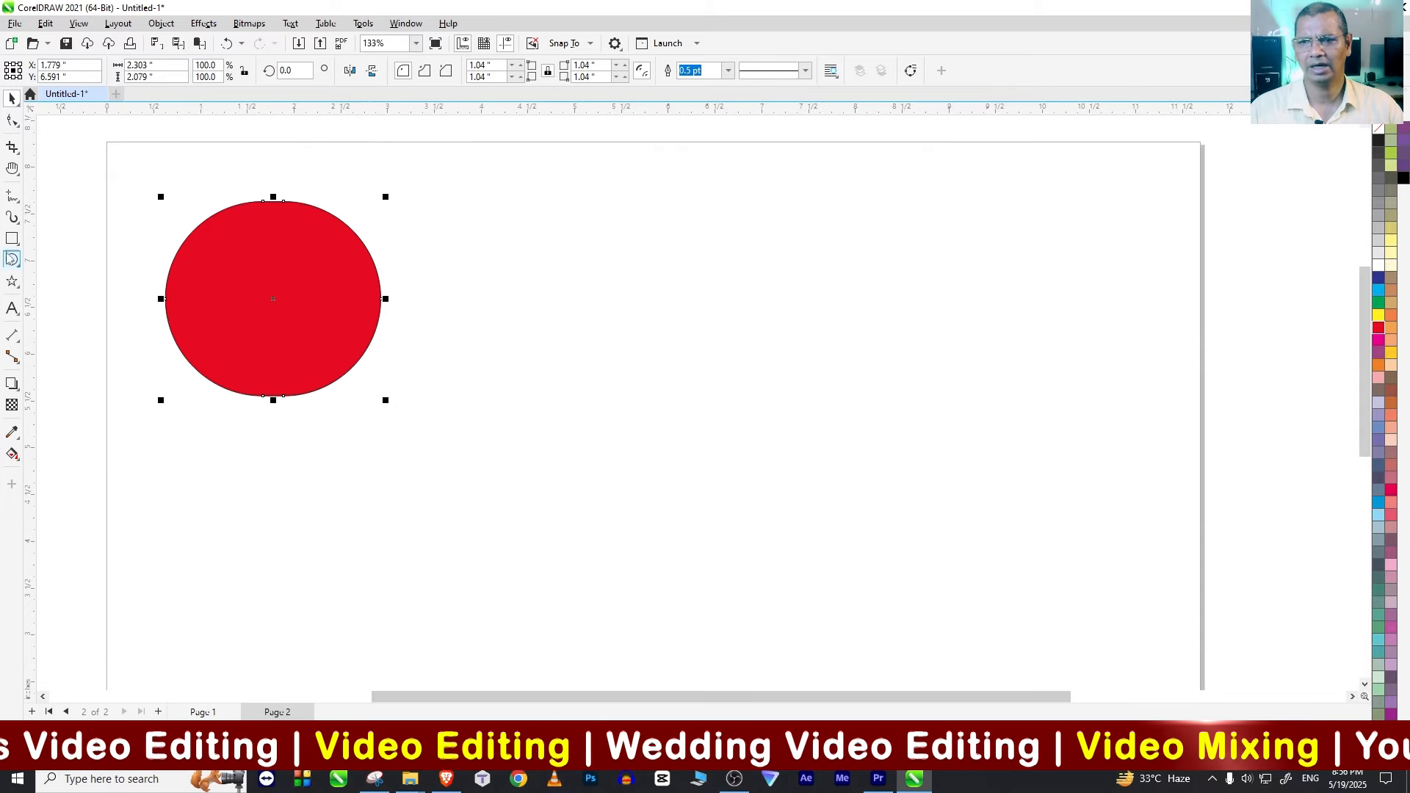
pyautogui.click(575, 407)
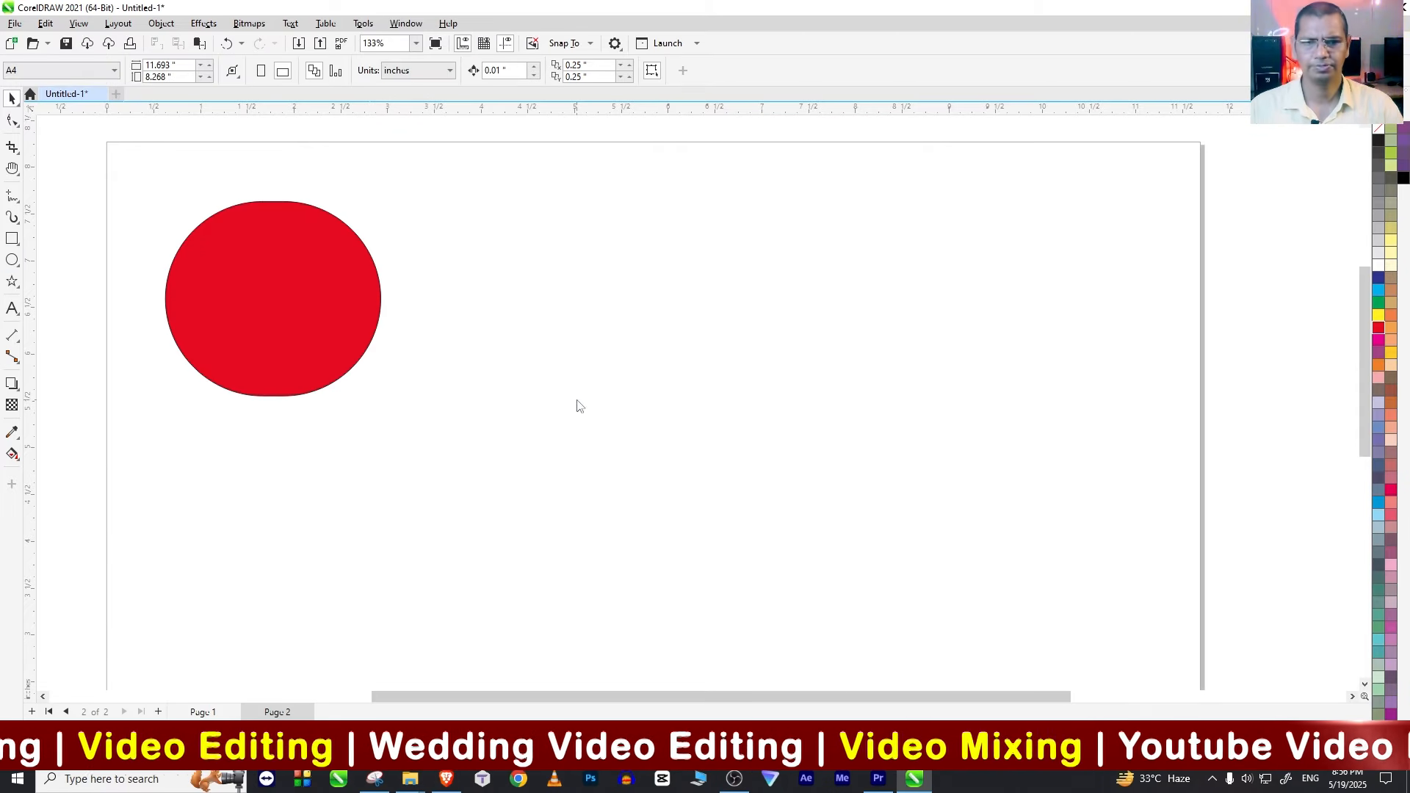
# Step: Import the FLEX DIESGN.cdr file from the Desktop and place its poster design on Page 2
pyautogui.hotkey('ctrl', 'i')
pyautogui.scroll(-3, 1080, 610)
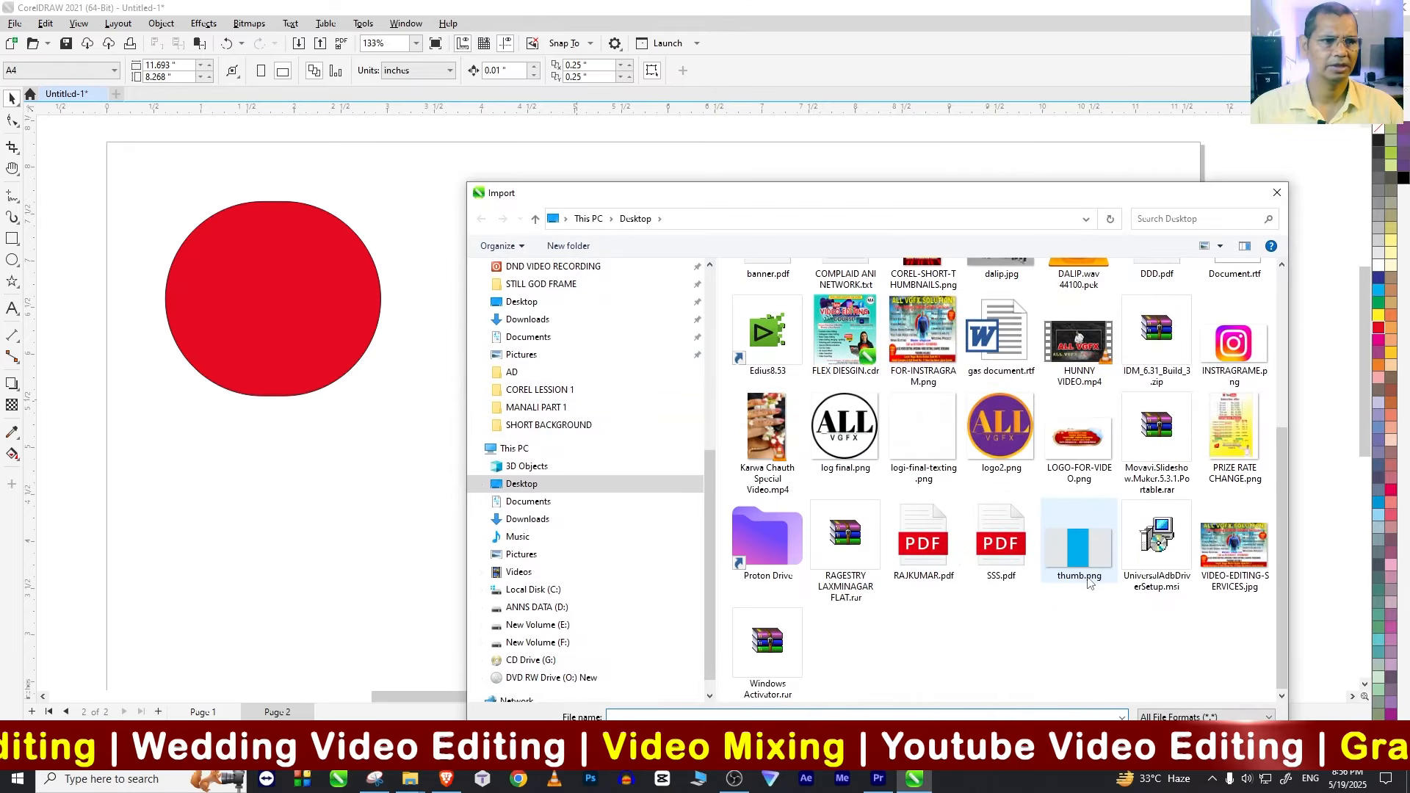
pyautogui.scroll(3, 1102, 584)
pyautogui.scroll(-3, 1102, 584)
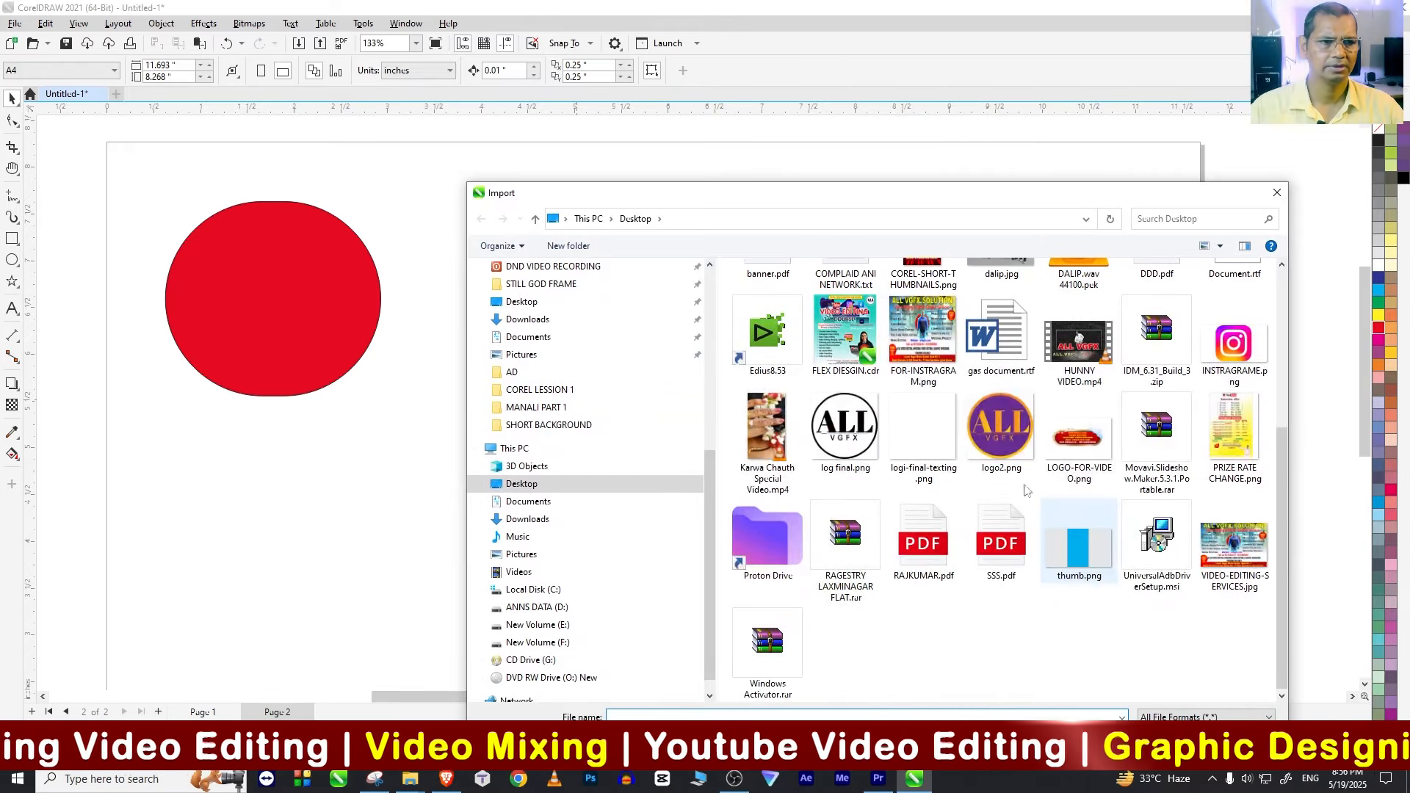
pyautogui.click(844, 331)
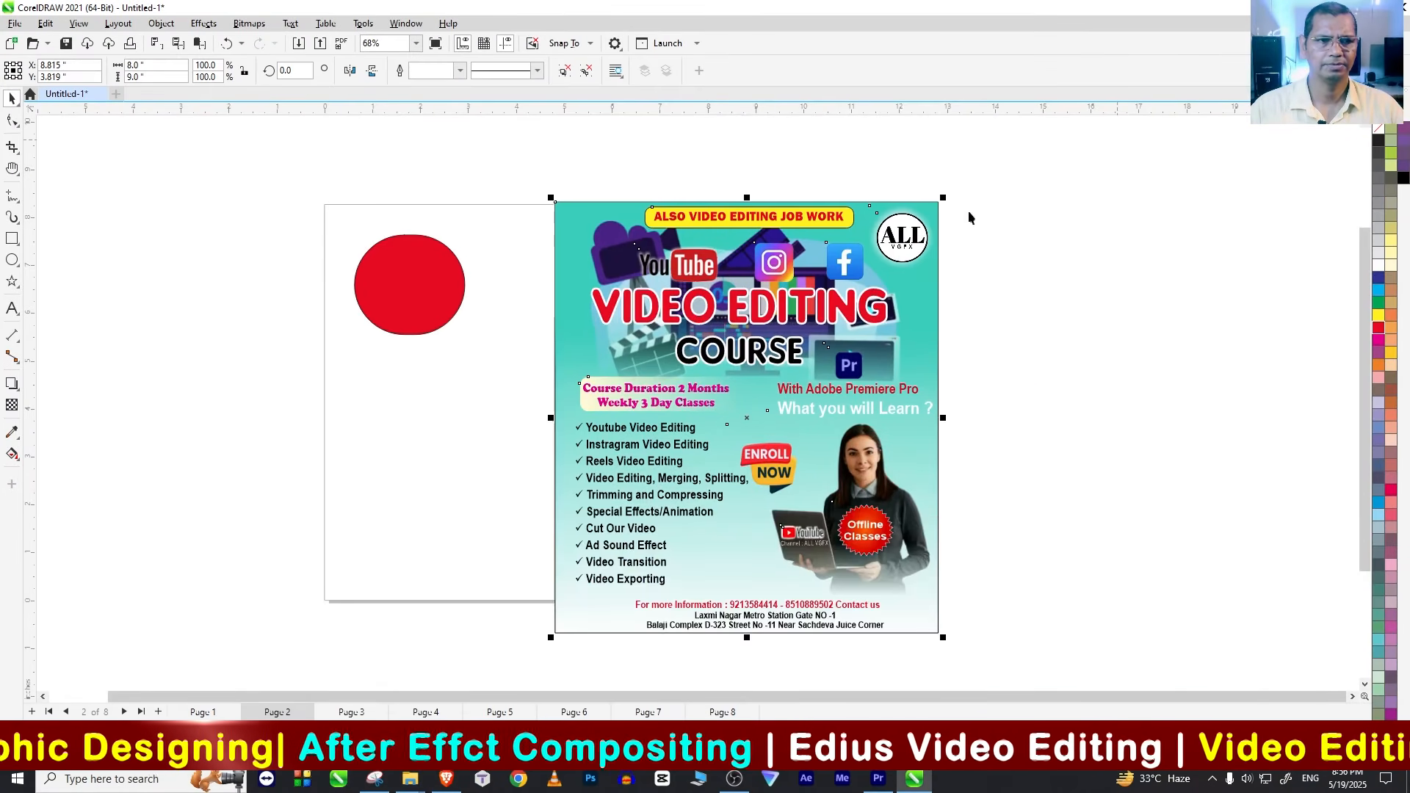
# Step: Scale the imported poster down to about 3.97 by 4.47 inches and move it beside the red shape
pyautogui.moveTo(943, 197); pyautogui.dragTo(749, 415)
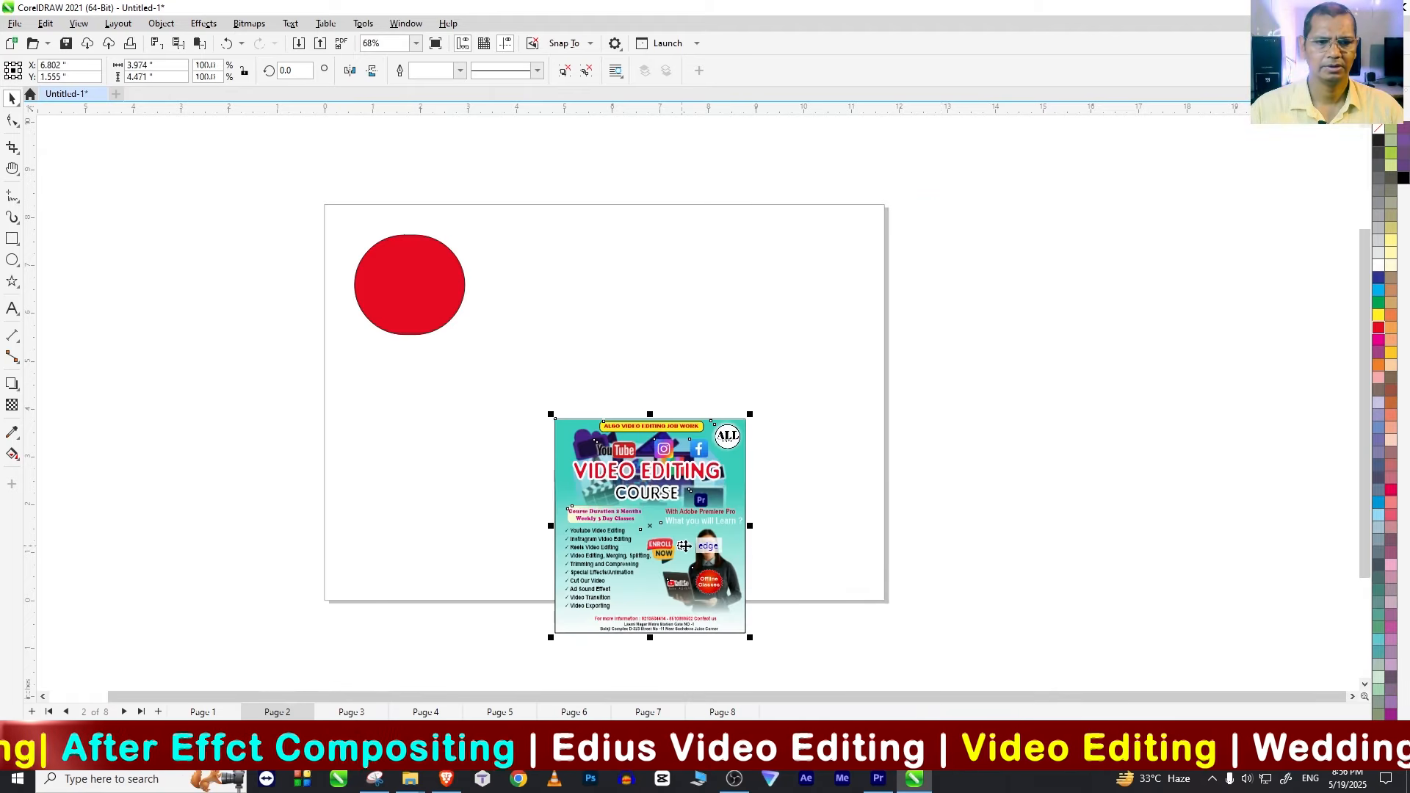
pyautogui.moveTo(684, 546); pyautogui.dragTo(645, 368)
pyautogui.moveTo(1073, 434); pyautogui.dragTo(931, 570)
pyautogui.moveTo(667, 390); pyautogui.dragTo(626, 389)
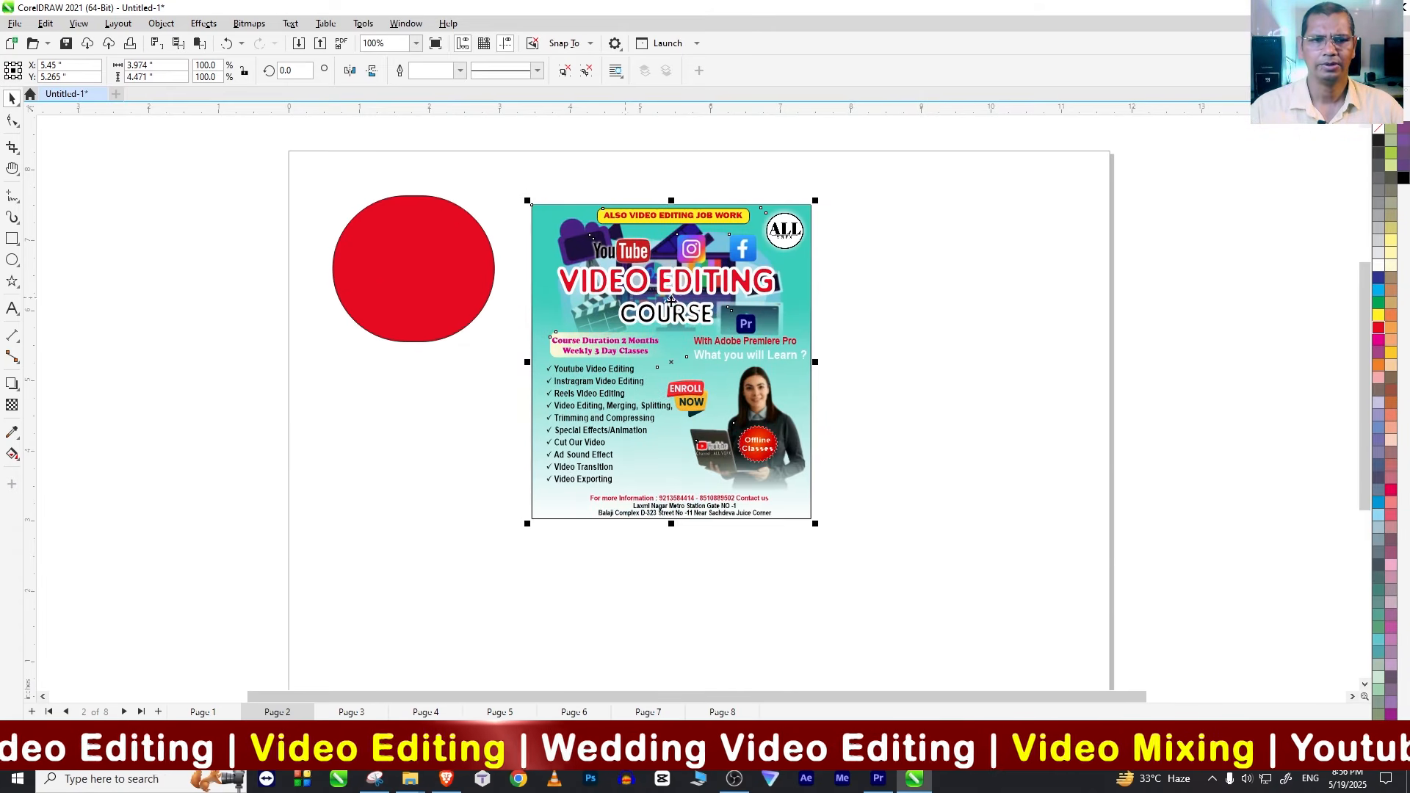
# Step: Duplicate the poster by copying and pasting it, and place the copy directly beside the original
pyautogui.click(45, 23)
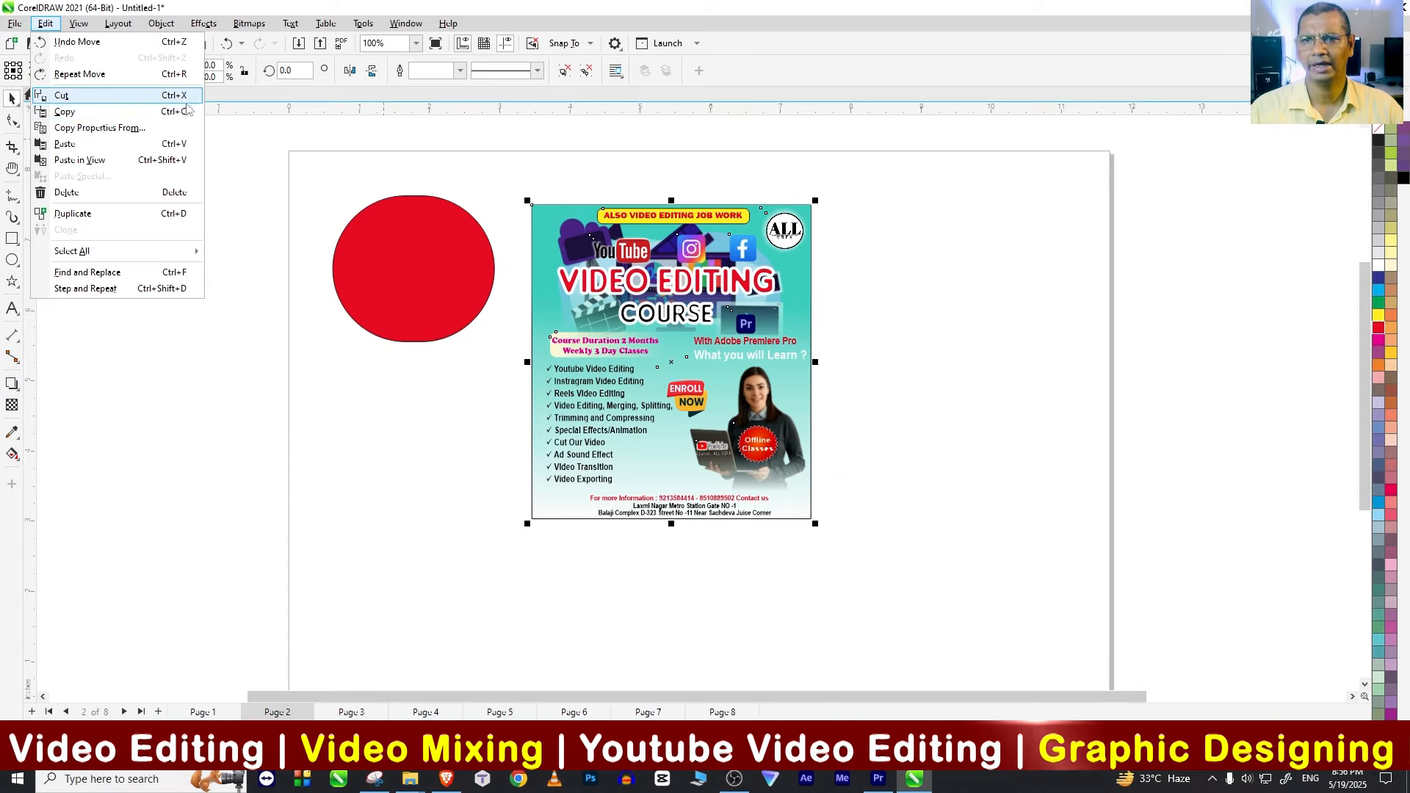
pyautogui.click(183, 112)
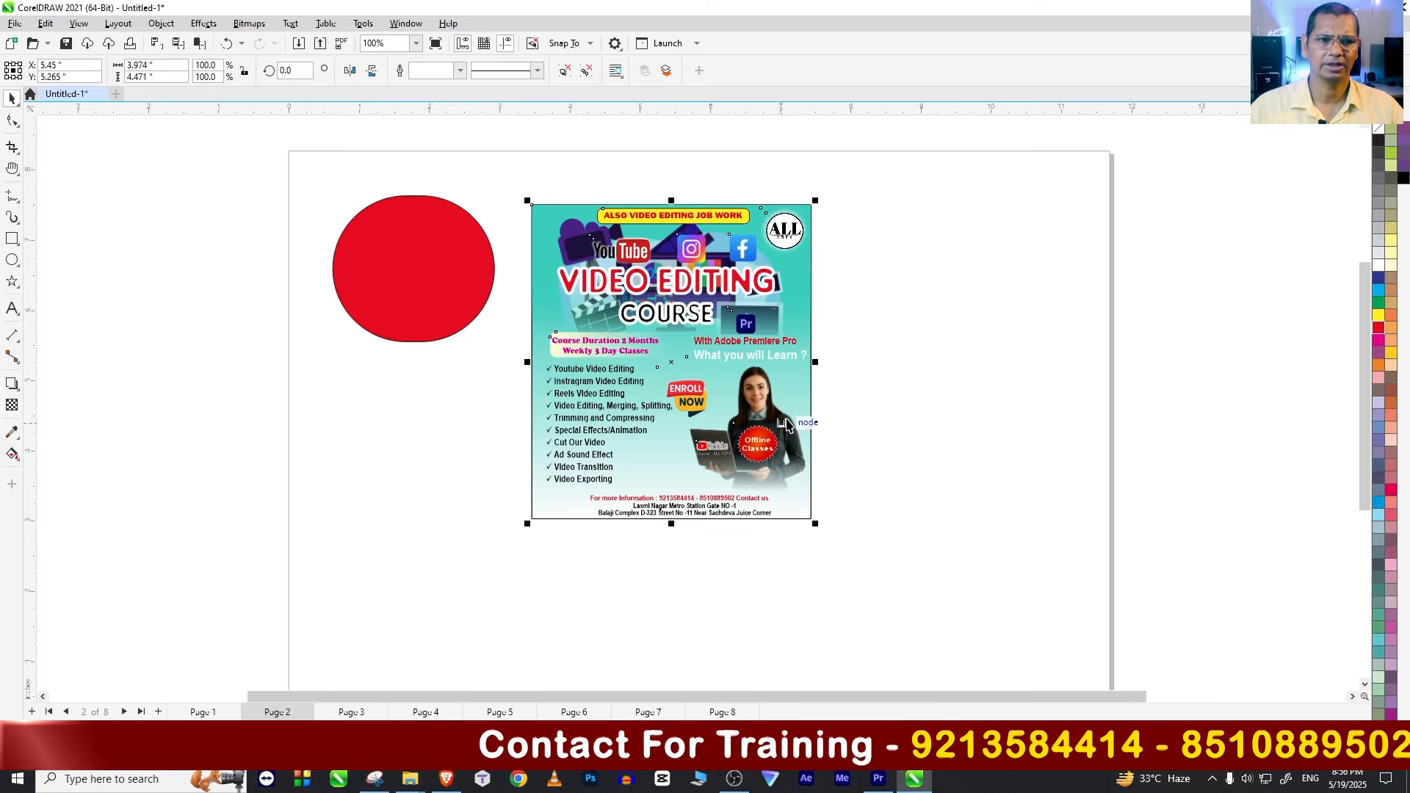
pyautogui.moveTo(644, 326); pyautogui.dragTo(953, 325)
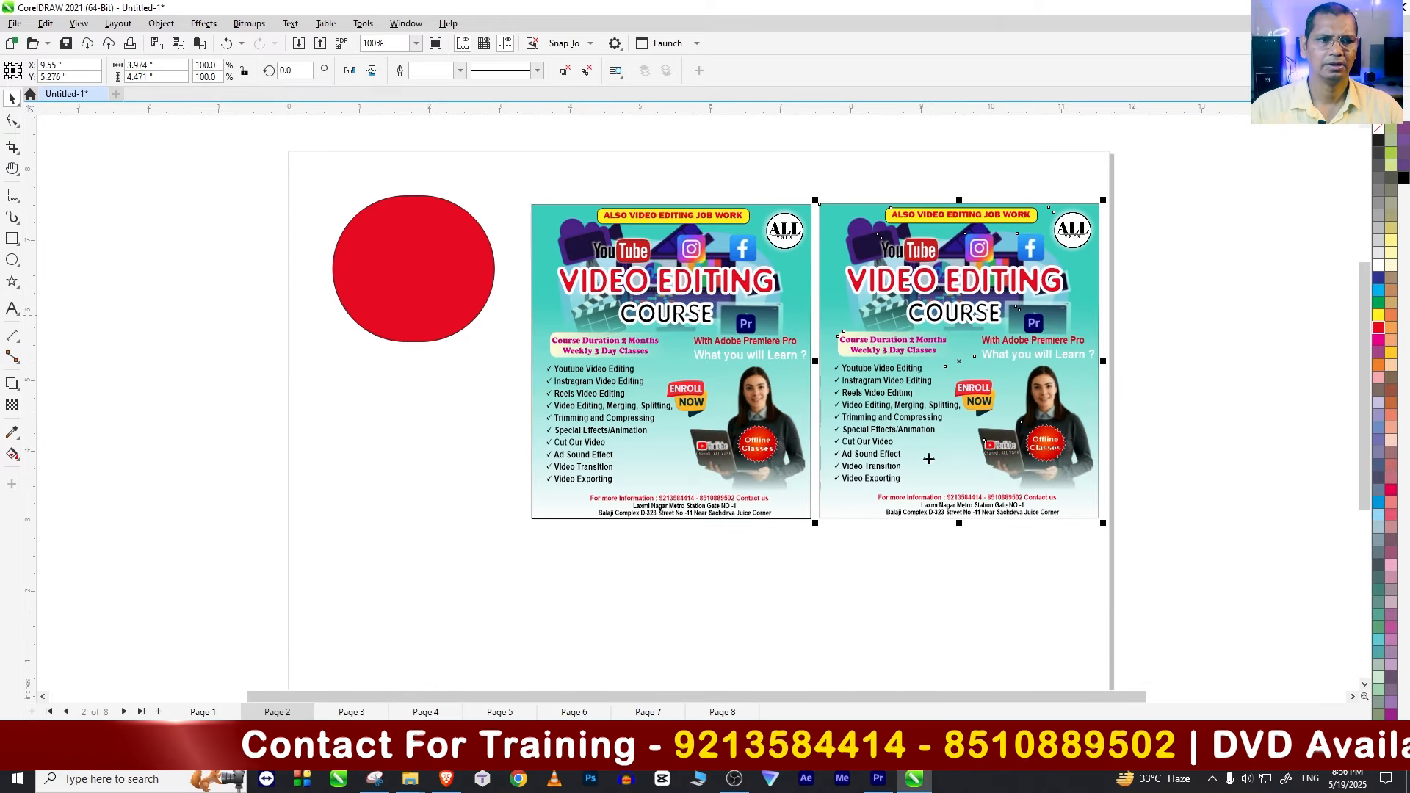
pyautogui.click(712, 409)
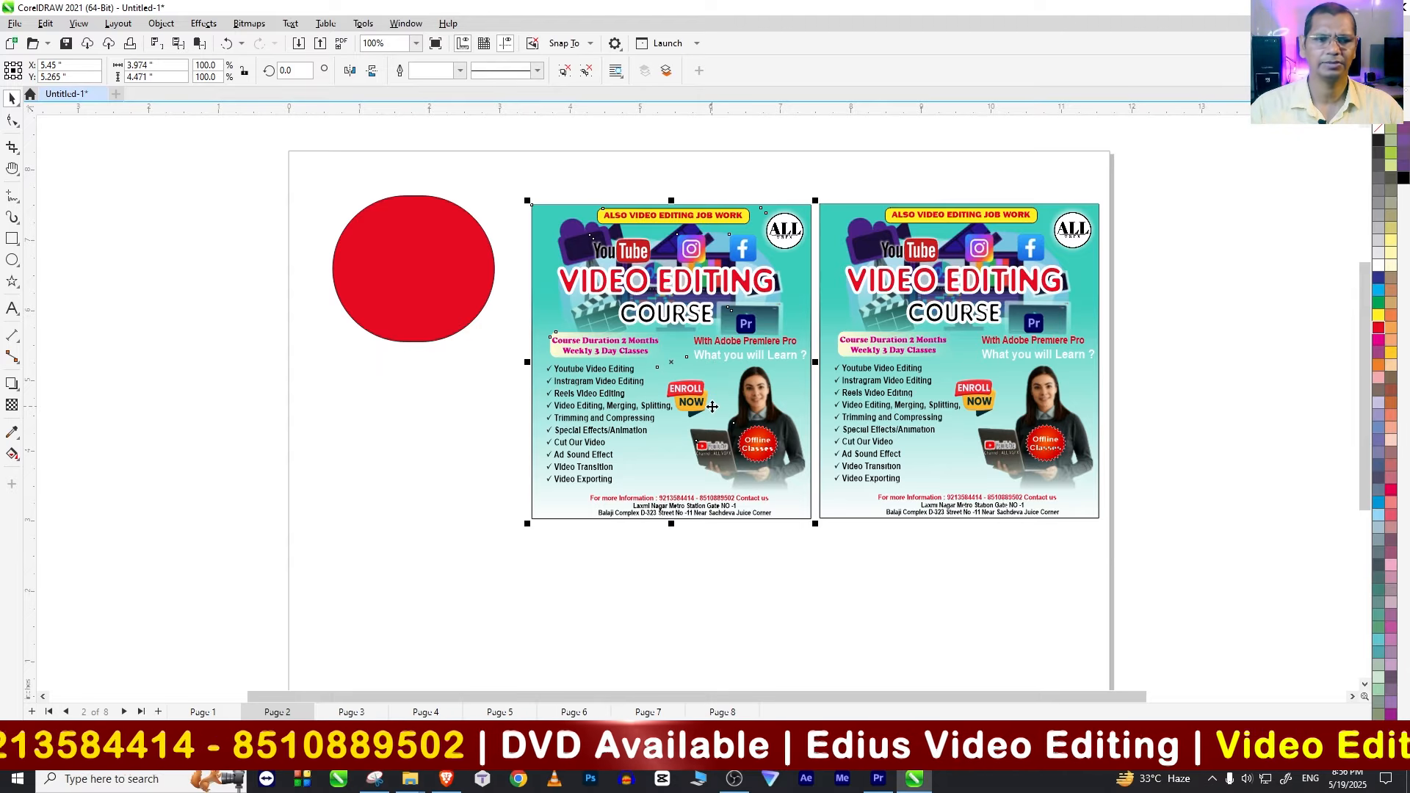
pyautogui.click(979, 417)
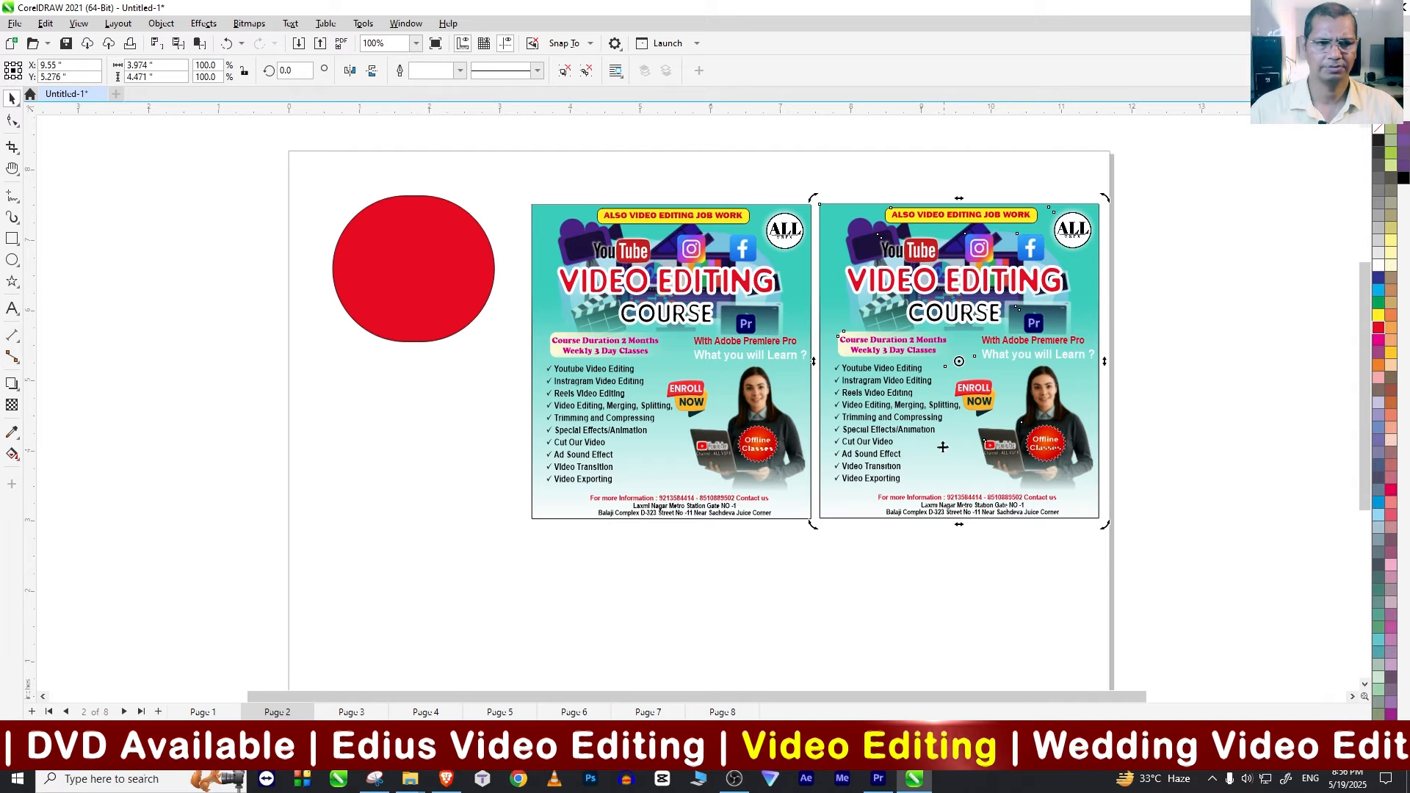
# Step: Delete both video editing course posters from the page
pyautogui.press('Delete')
pyautogui.click(714, 412)
pyautogui.press('Delete')
# Step: Enlarge the red rounded shape toward the middle of the page and fill it with orange
pyautogui.click(409, 299)
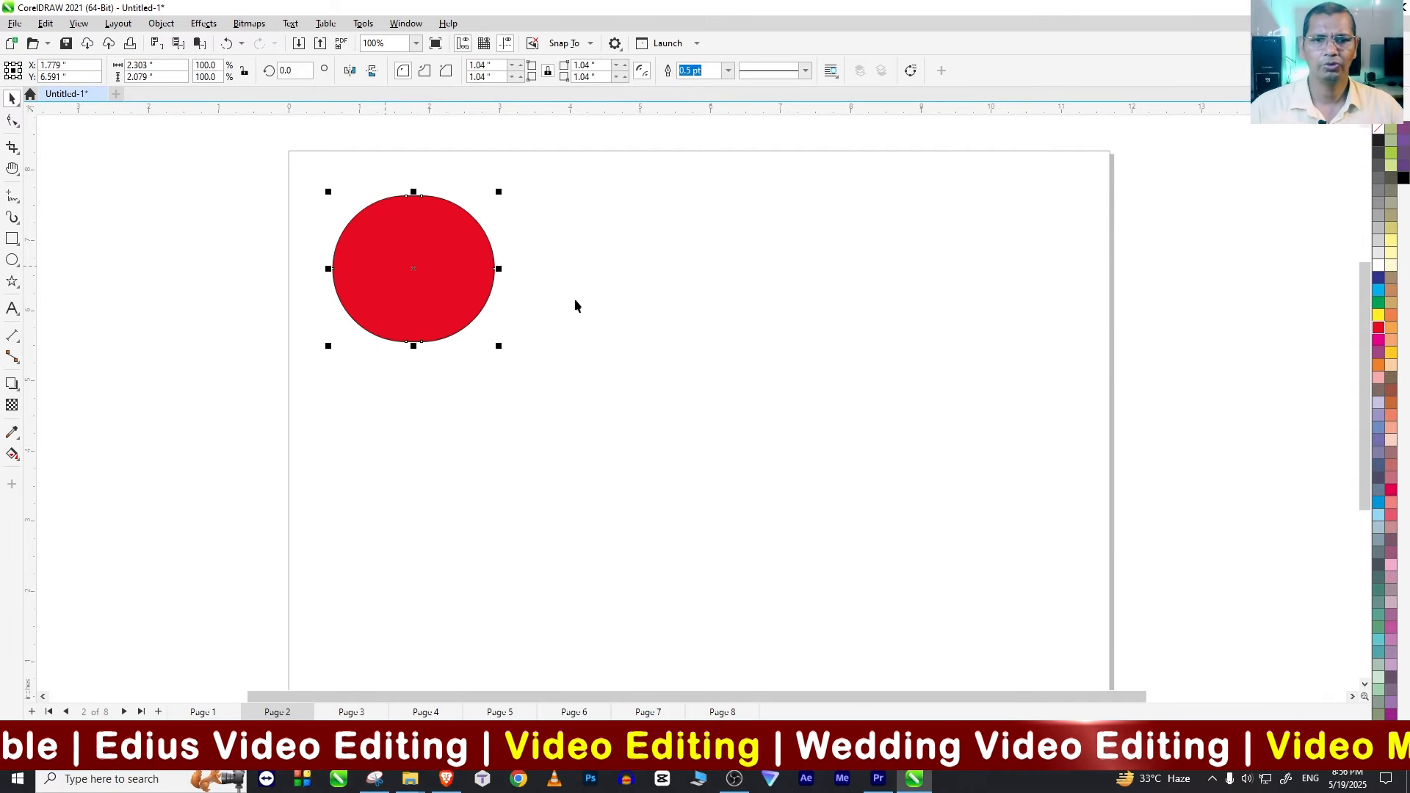
pyautogui.moveTo(505, 352); pyautogui.dragTo(578, 395)
pyautogui.click(1380, 366)
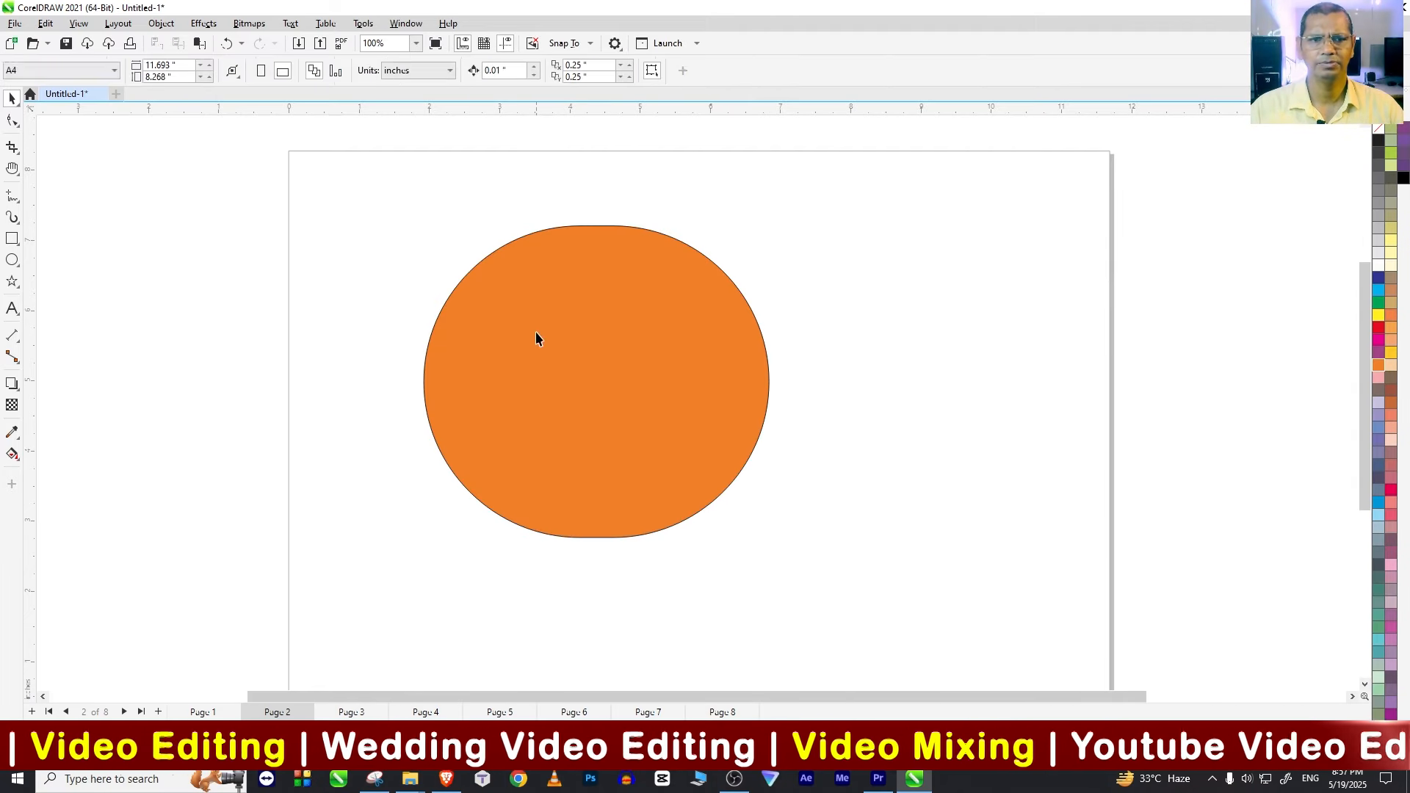
# Step: Delete the orange rounded shape from the page
pyautogui.click(56, 25)
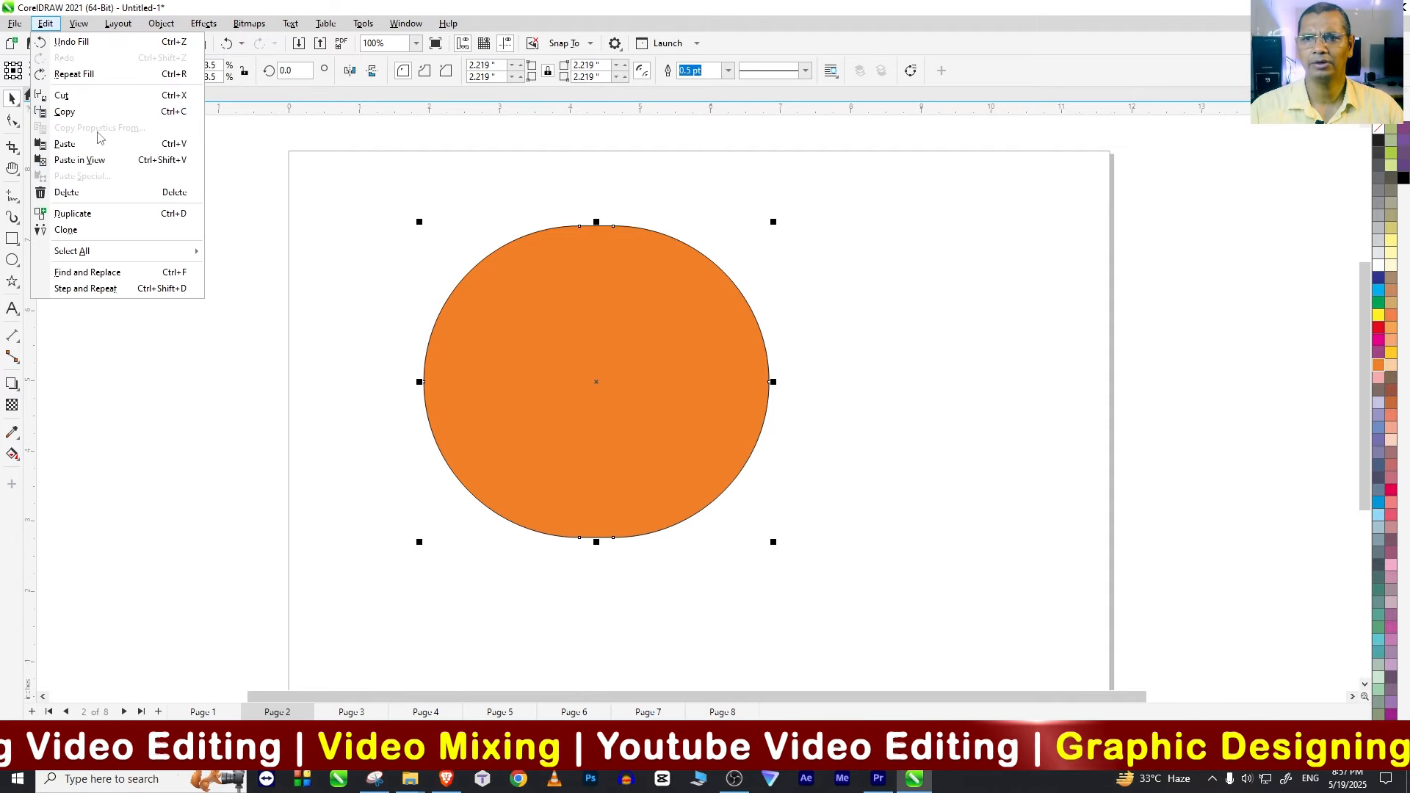
pyautogui.click(397, 318)
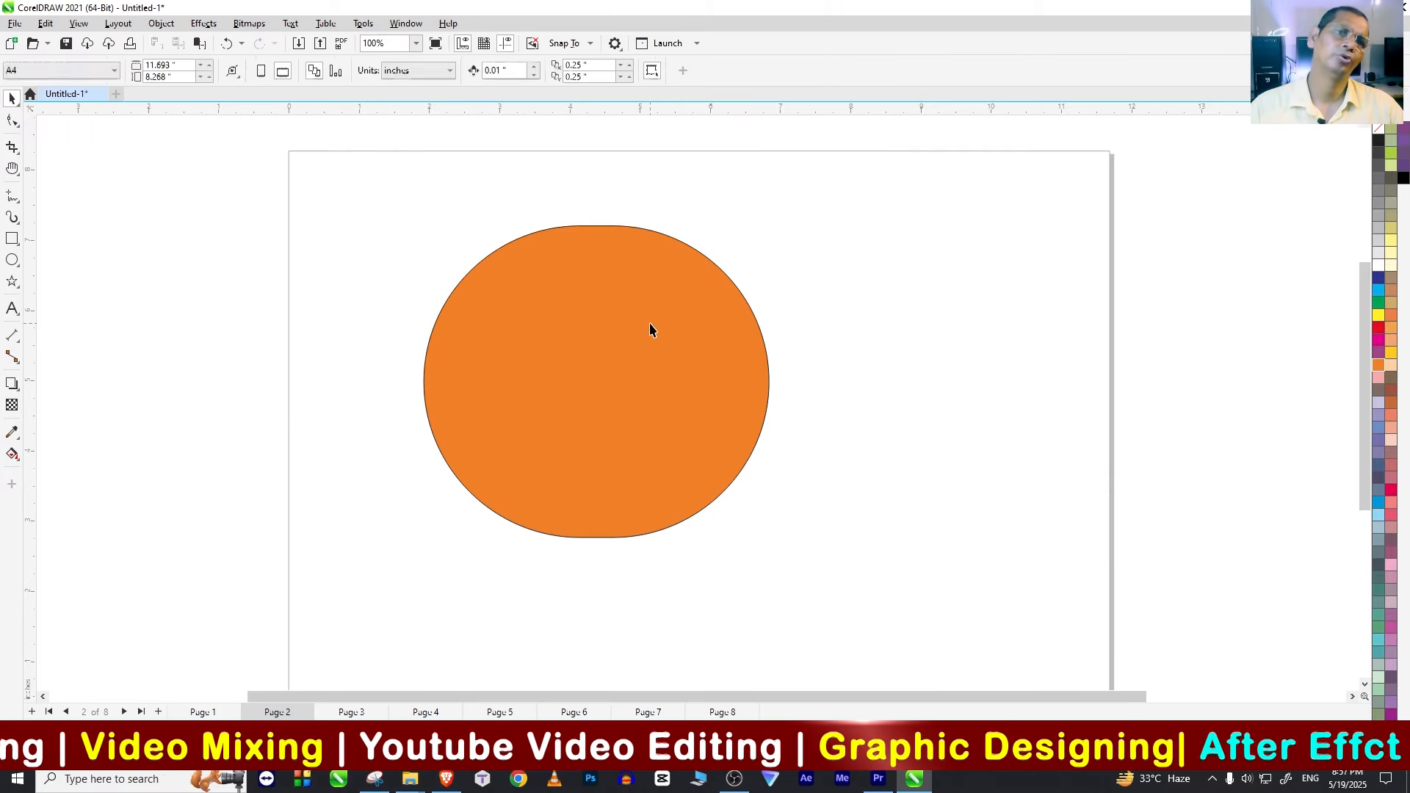
pyautogui.press('Delete')
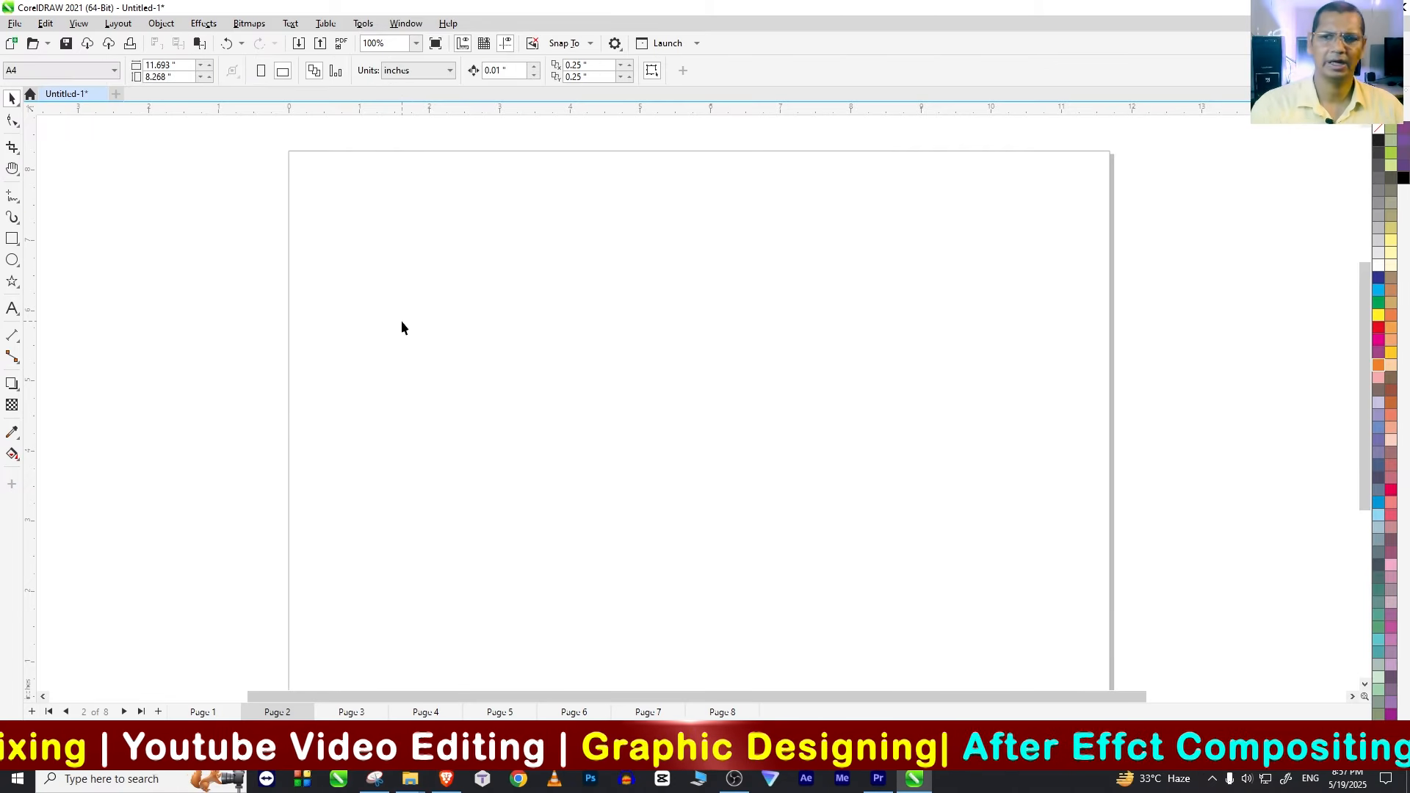
# Step: Add the text ANIMATION STUDIO in the upper part of Page 2
pyautogui.click(12, 308)
pyautogui.click(474, 273)
pyautogui.write('ANIMATION ST')
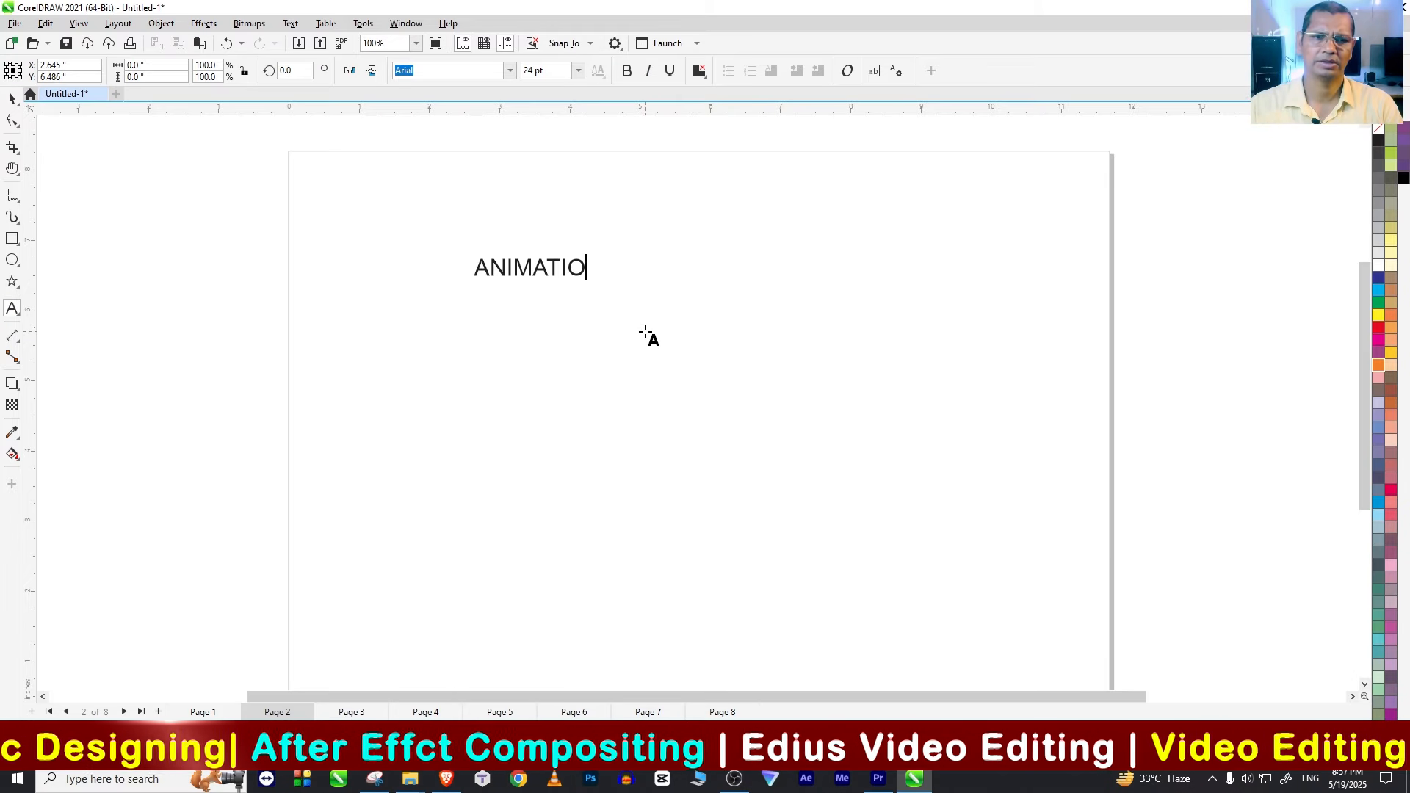
pyautogui.click(12, 97)
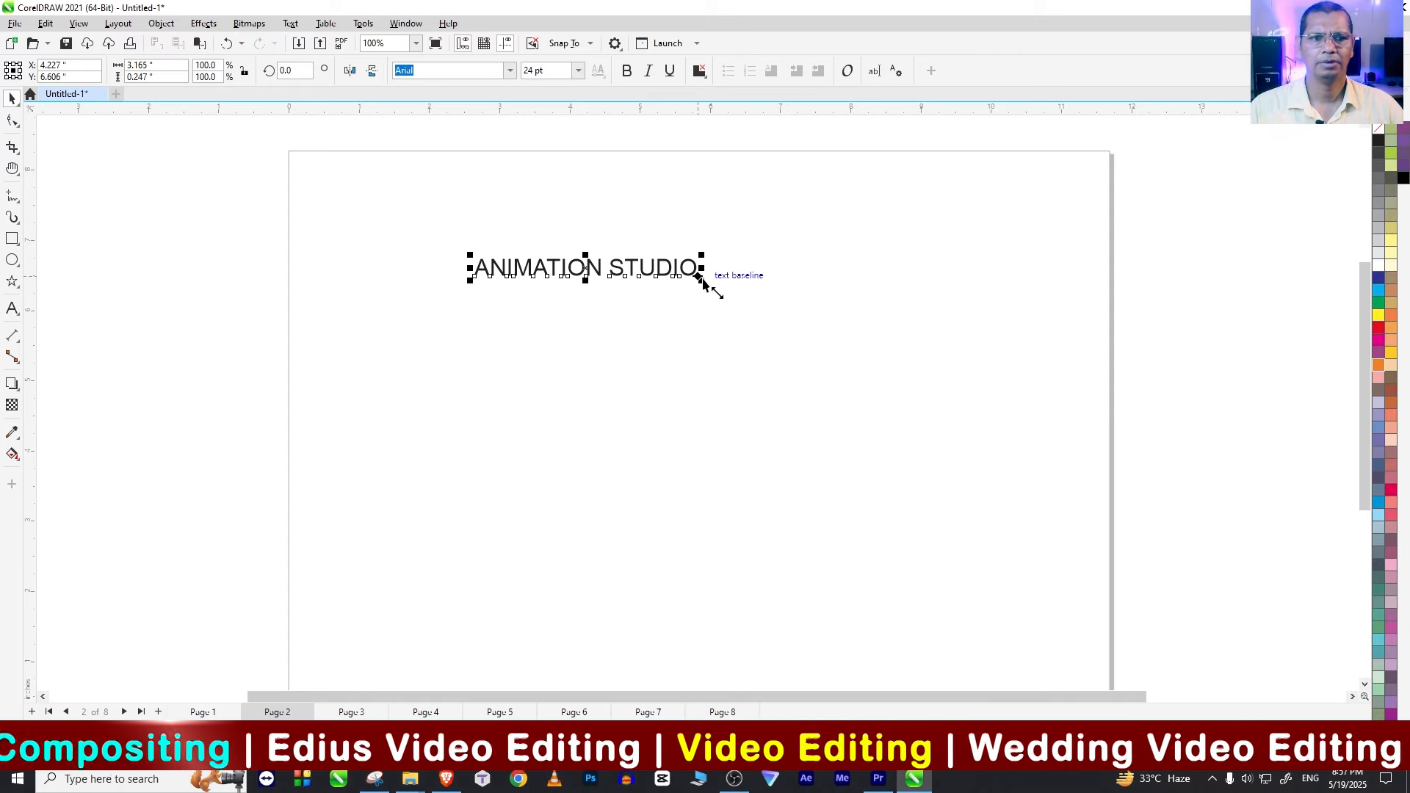
# Step: Set the ANIMATION STUDIO text in the Dead Kansas font and enlarge it to about 8.1 inches wide across the upper page
pyautogui.moveTo(704, 282); pyautogui.dragTo(869, 293)
pyautogui.click(510, 71)
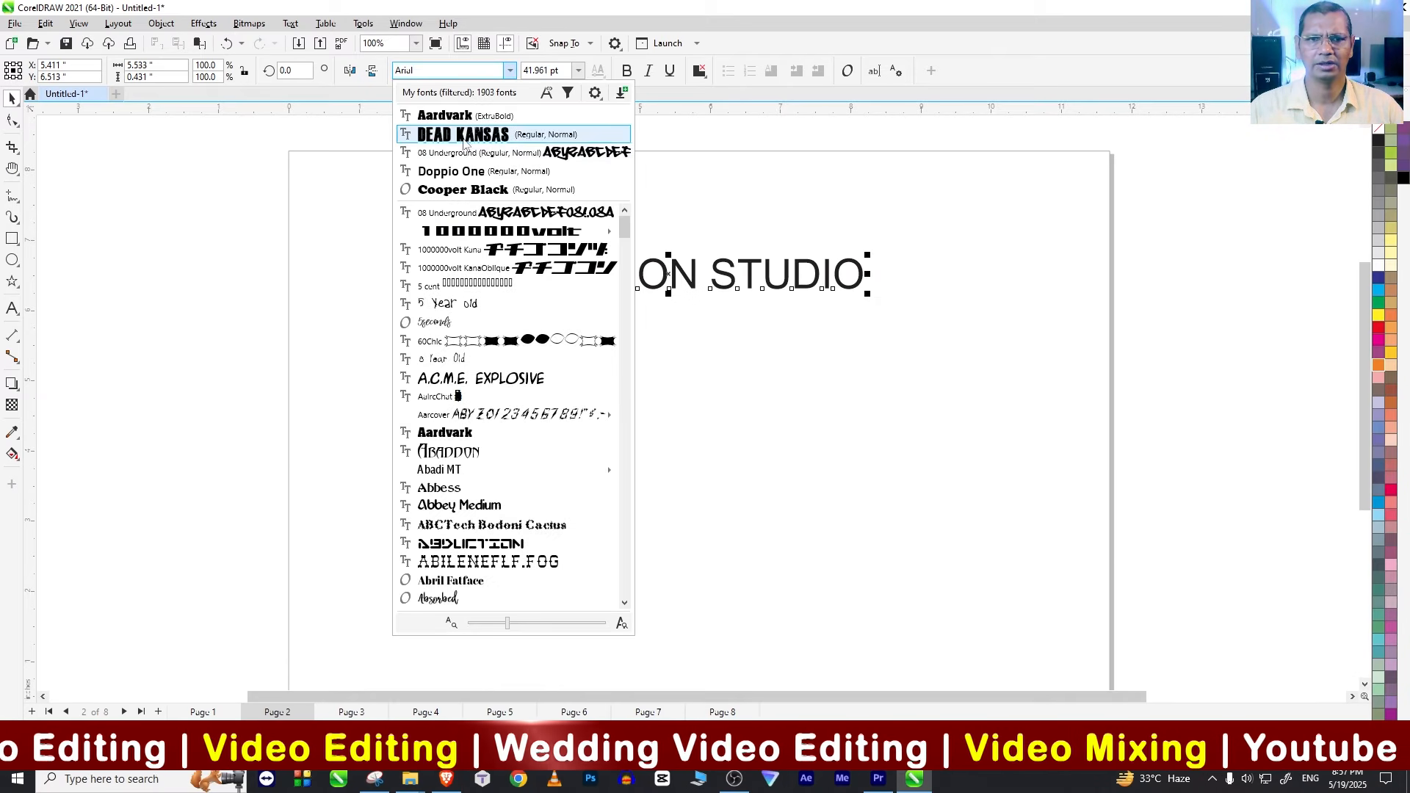
pyautogui.click(463, 135)
pyautogui.moveTo(835, 303); pyautogui.dragTo(1051, 406)
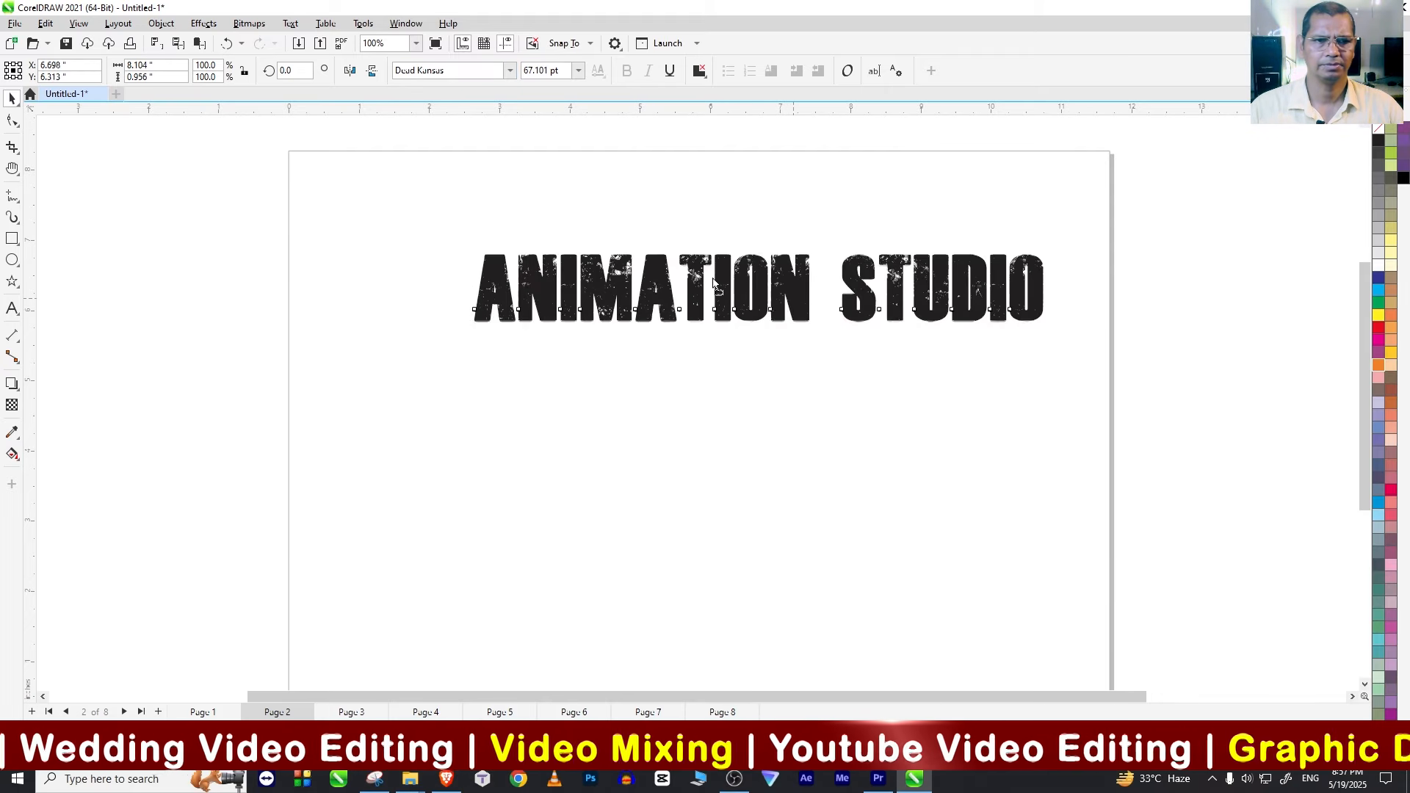
pyautogui.moveTo(794, 299); pyautogui.dragTo(713, 279)
# Step: Change the ANIMATION STUDIO text to the Doppio One font and scale it to about 8.42 inches wide
pyautogui.click(713, 278)
pyautogui.click(511, 72)
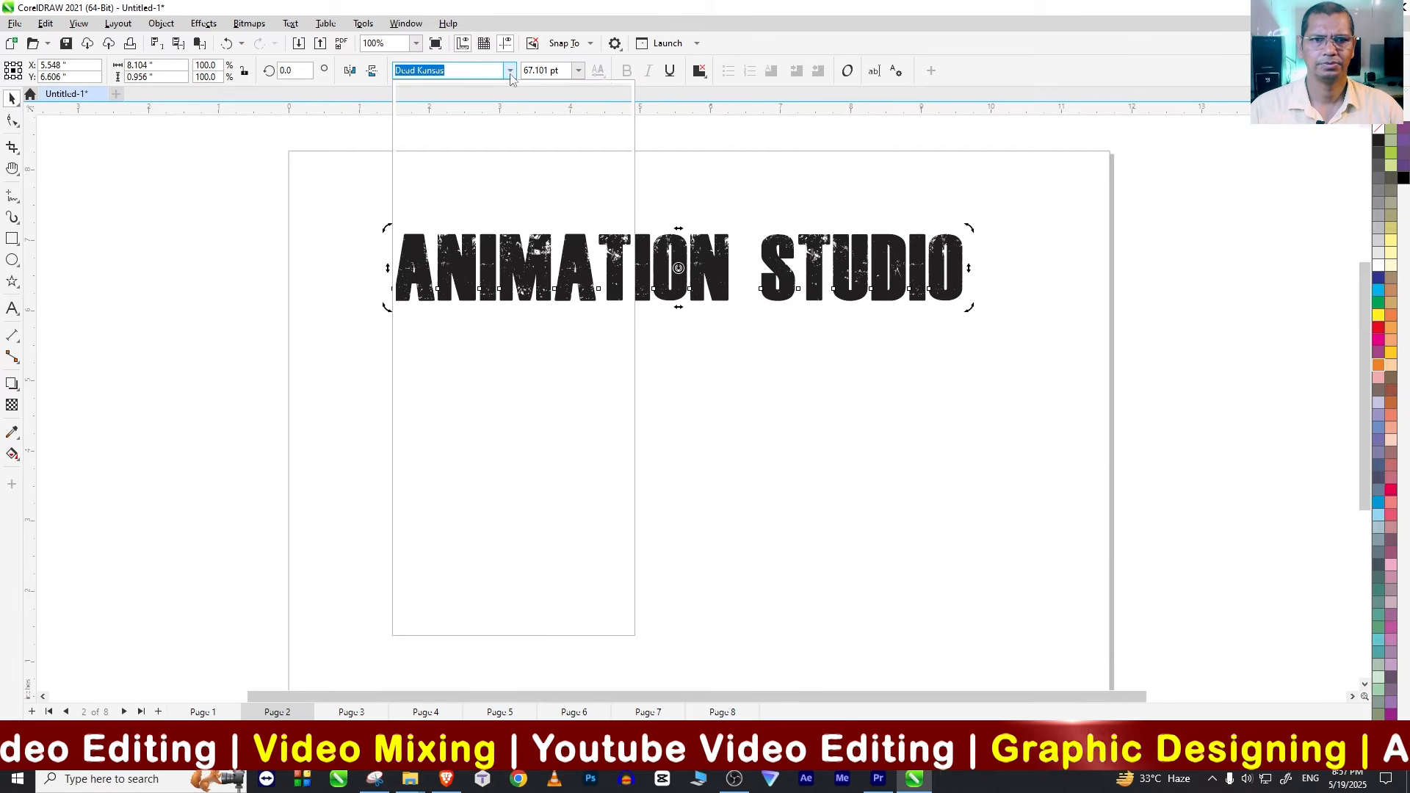
pyautogui.click(492, 249)
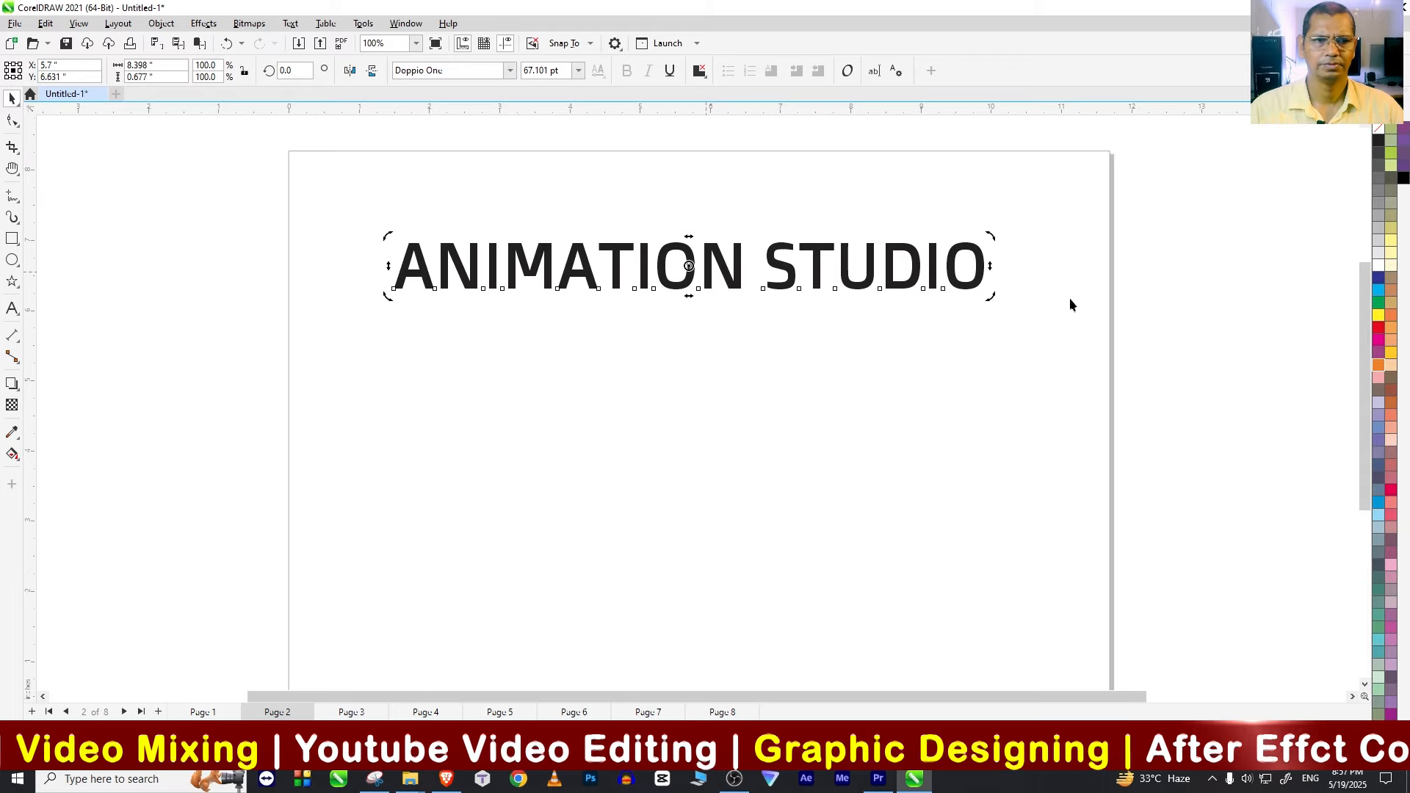
pyautogui.click(988, 285)
pyautogui.moveTo(988, 297); pyautogui.dragTo(989, 307)
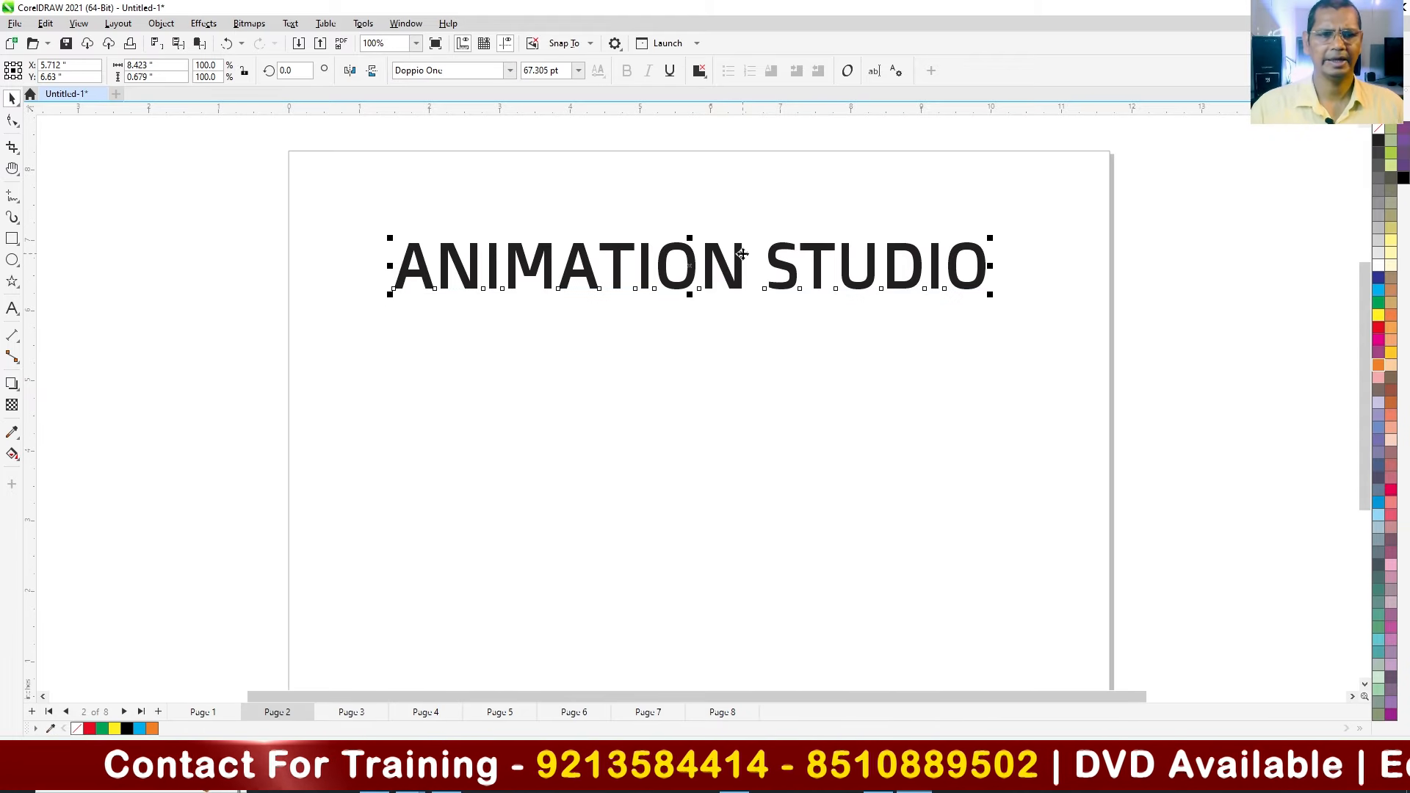
# Step: Fill the ANIMATION STUDIO text with red and give it a black outline 3.0 pt wide
pyautogui.click(739, 291)
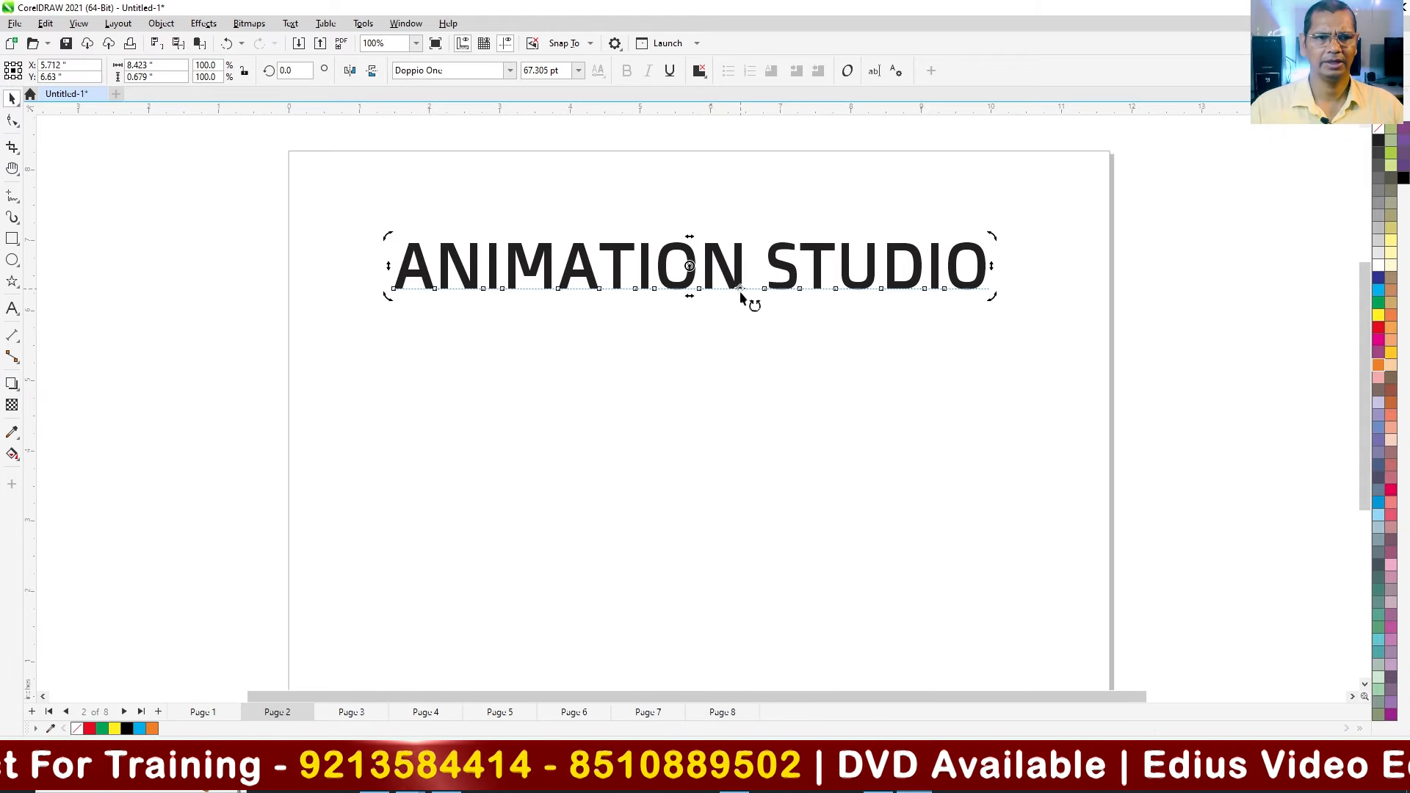
pyautogui.click(1378, 325)
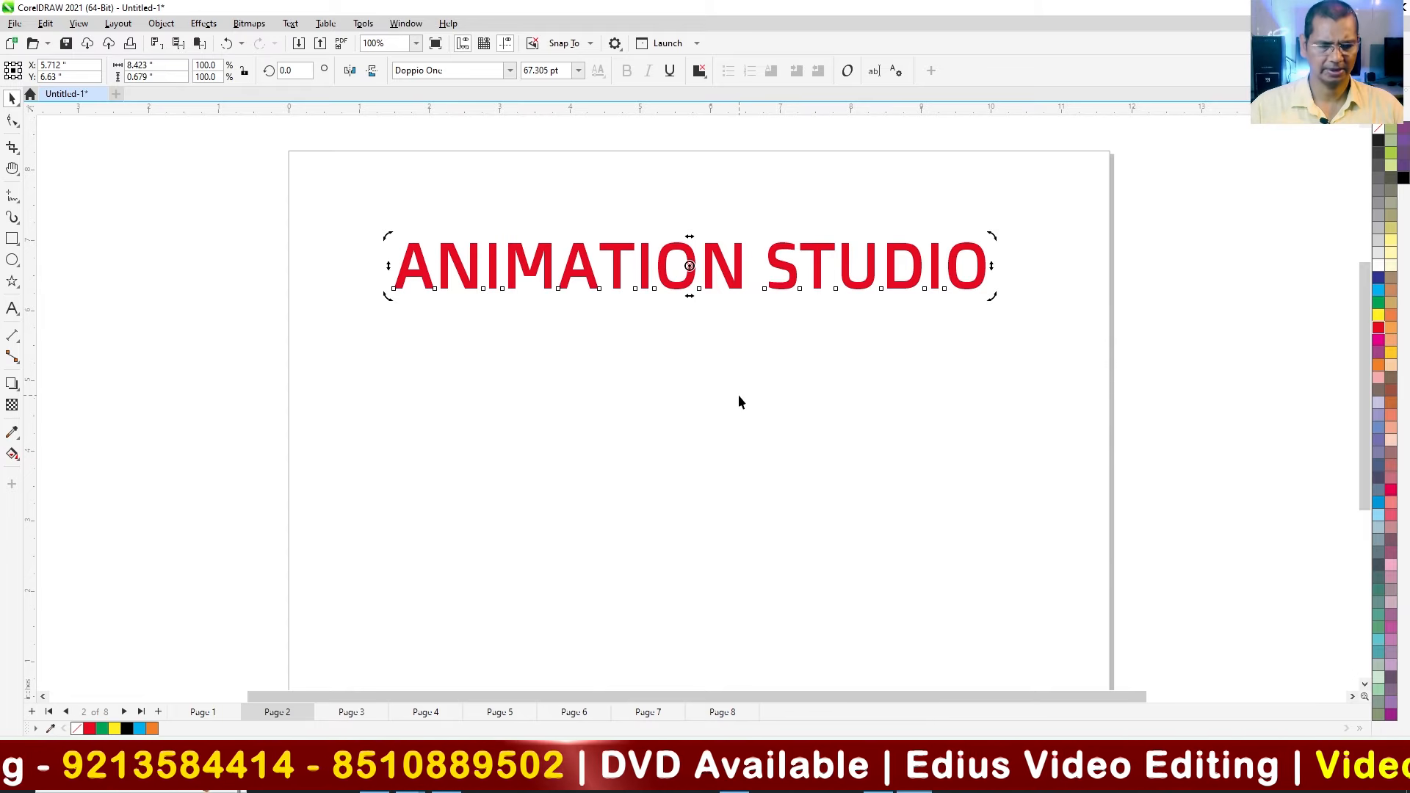
pyautogui.press('F12')
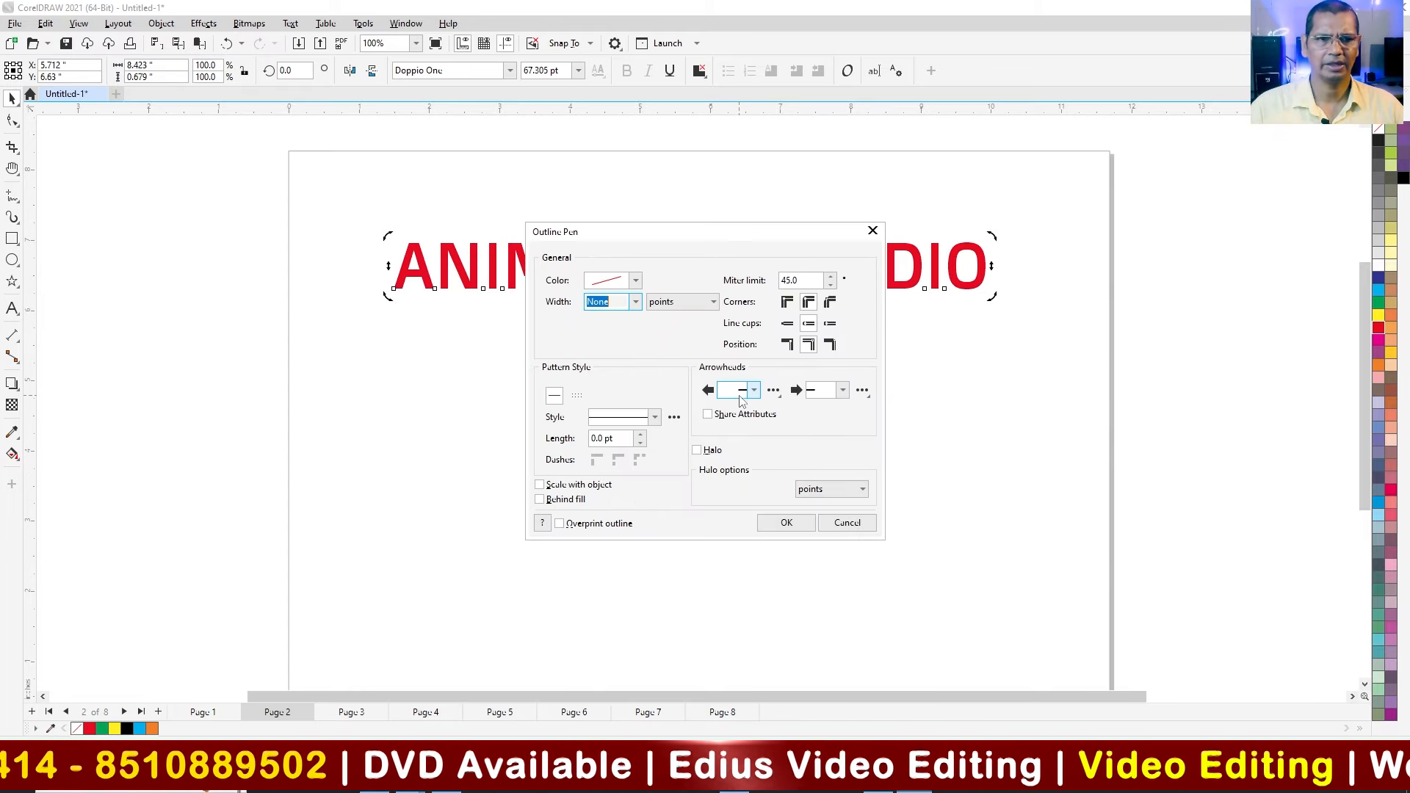
pyautogui.click(635, 303)
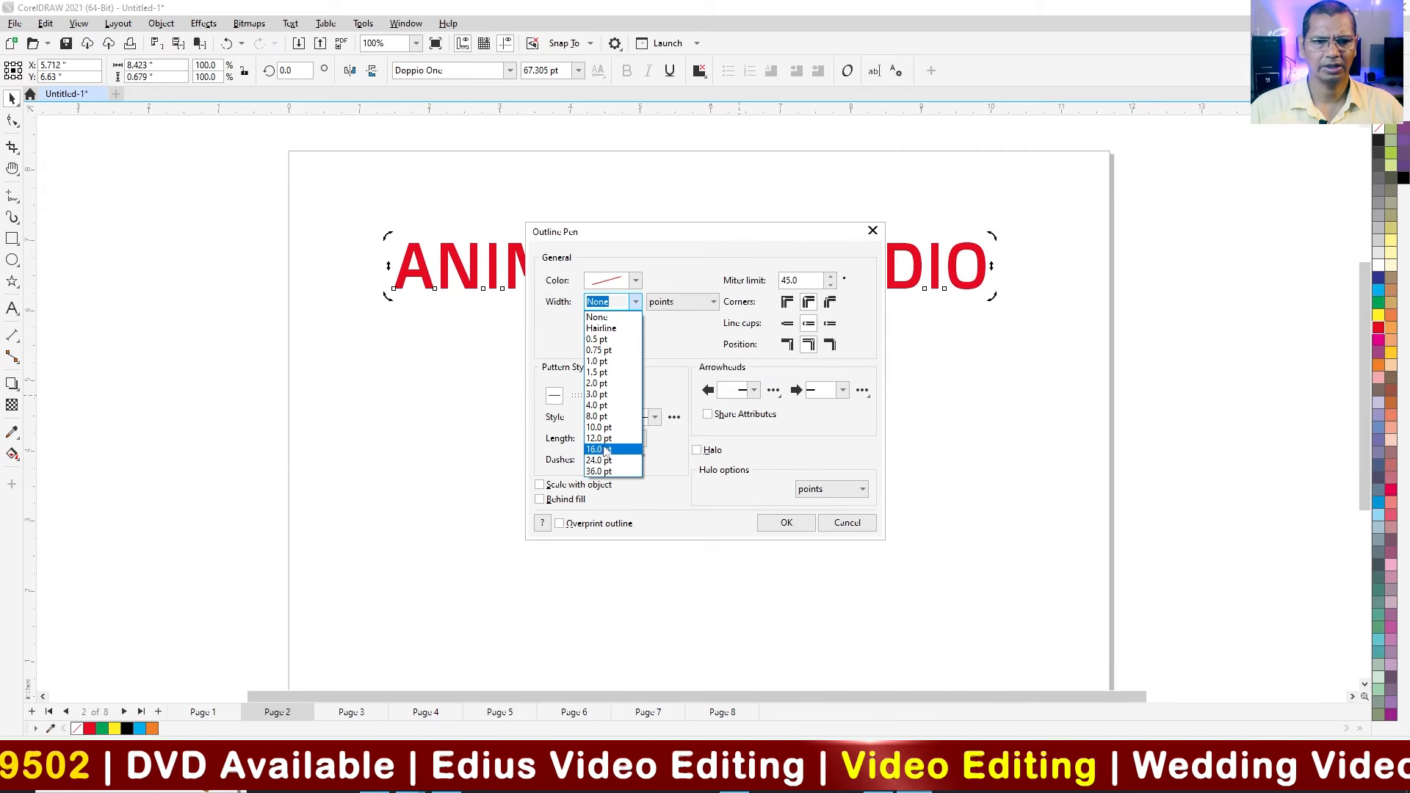
pyautogui.click(614, 447)
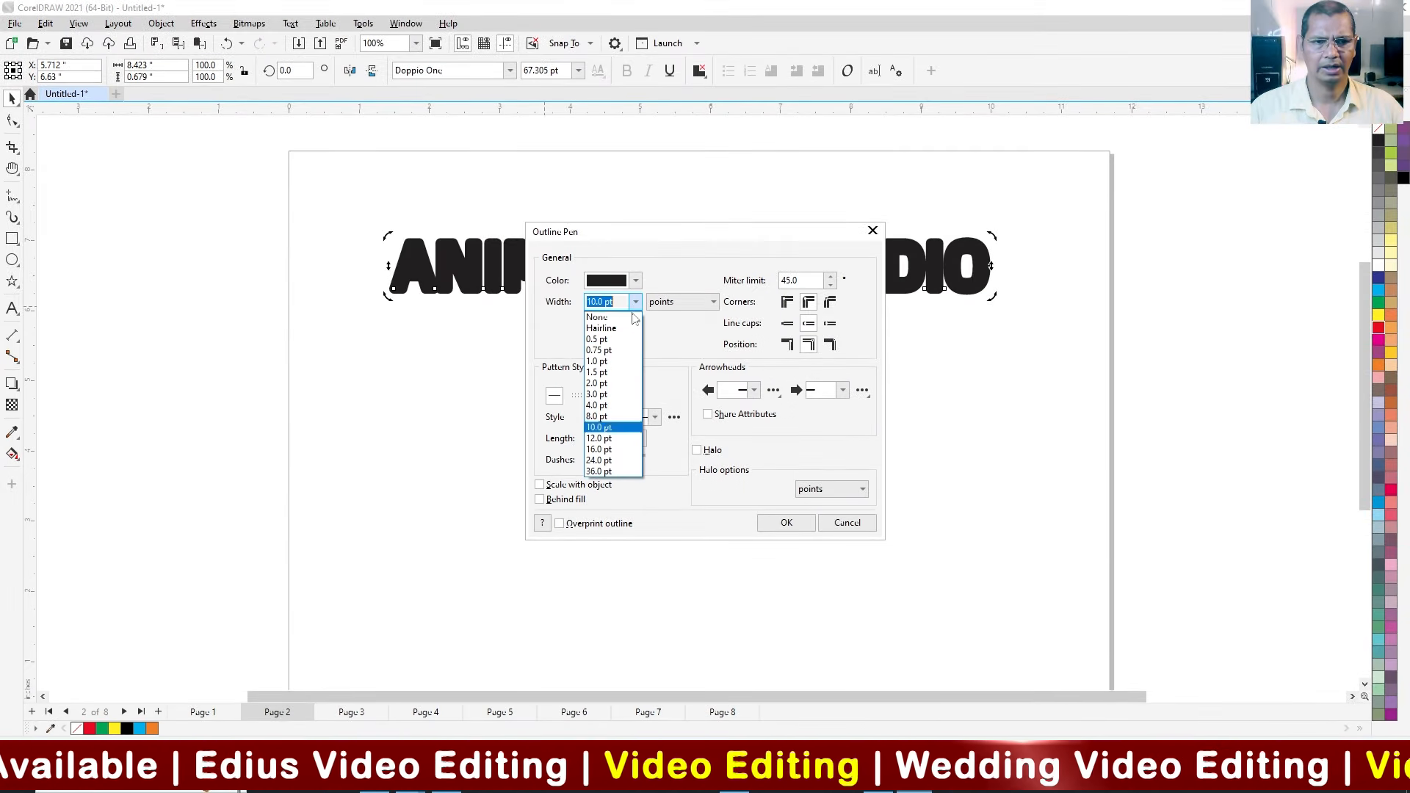
pyautogui.click(610, 357)
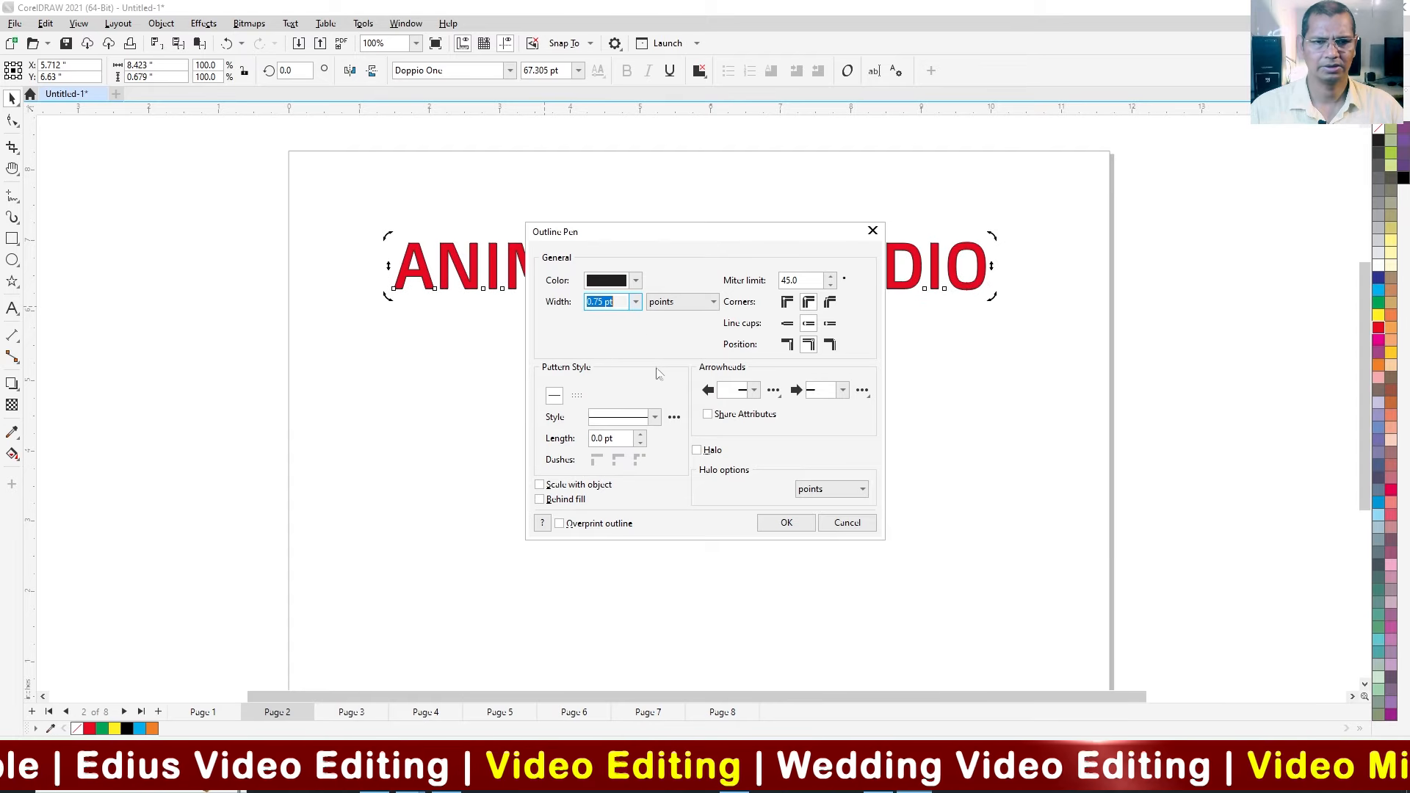
pyautogui.click(635, 302)
pyautogui.click(609, 400)
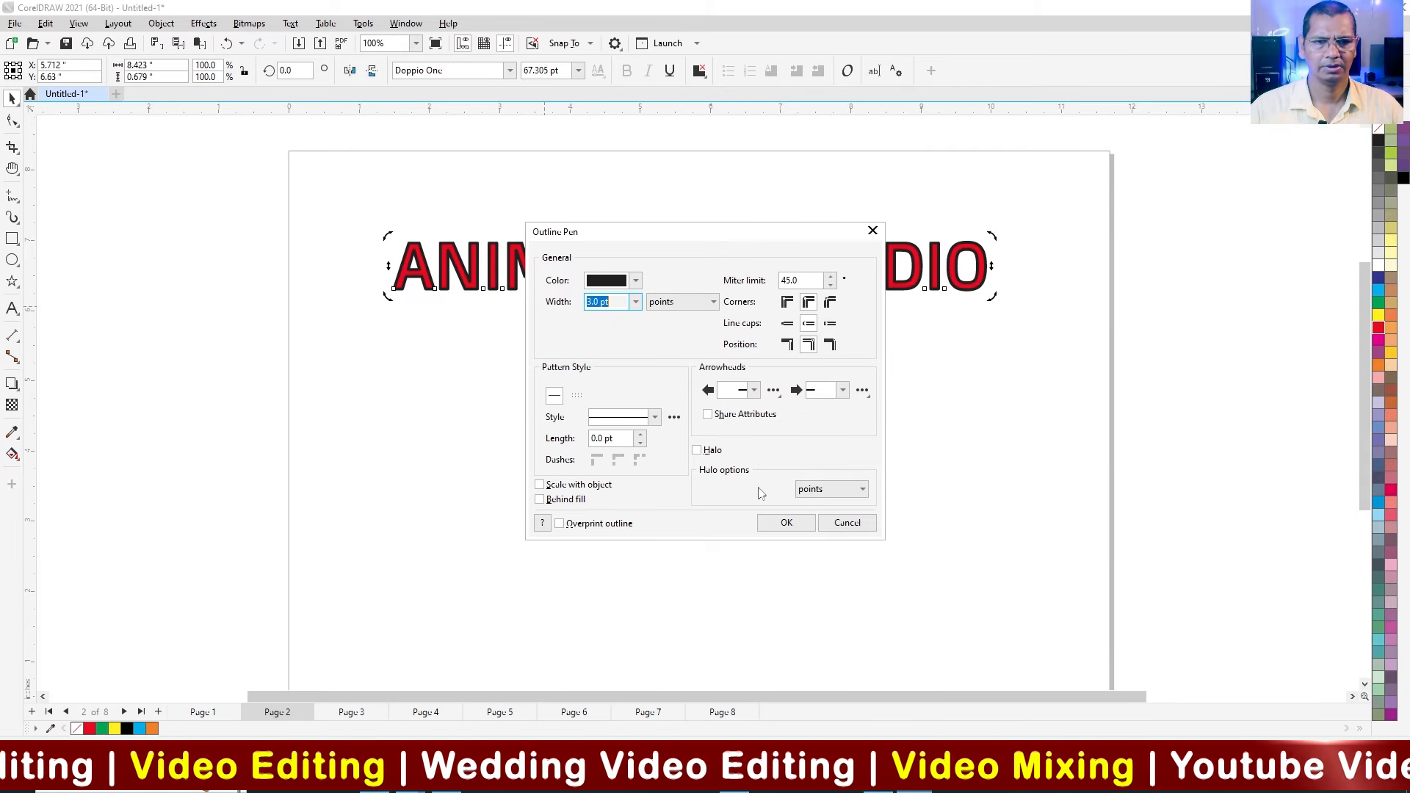
pyautogui.click(786, 523)
pyautogui.click(713, 564)
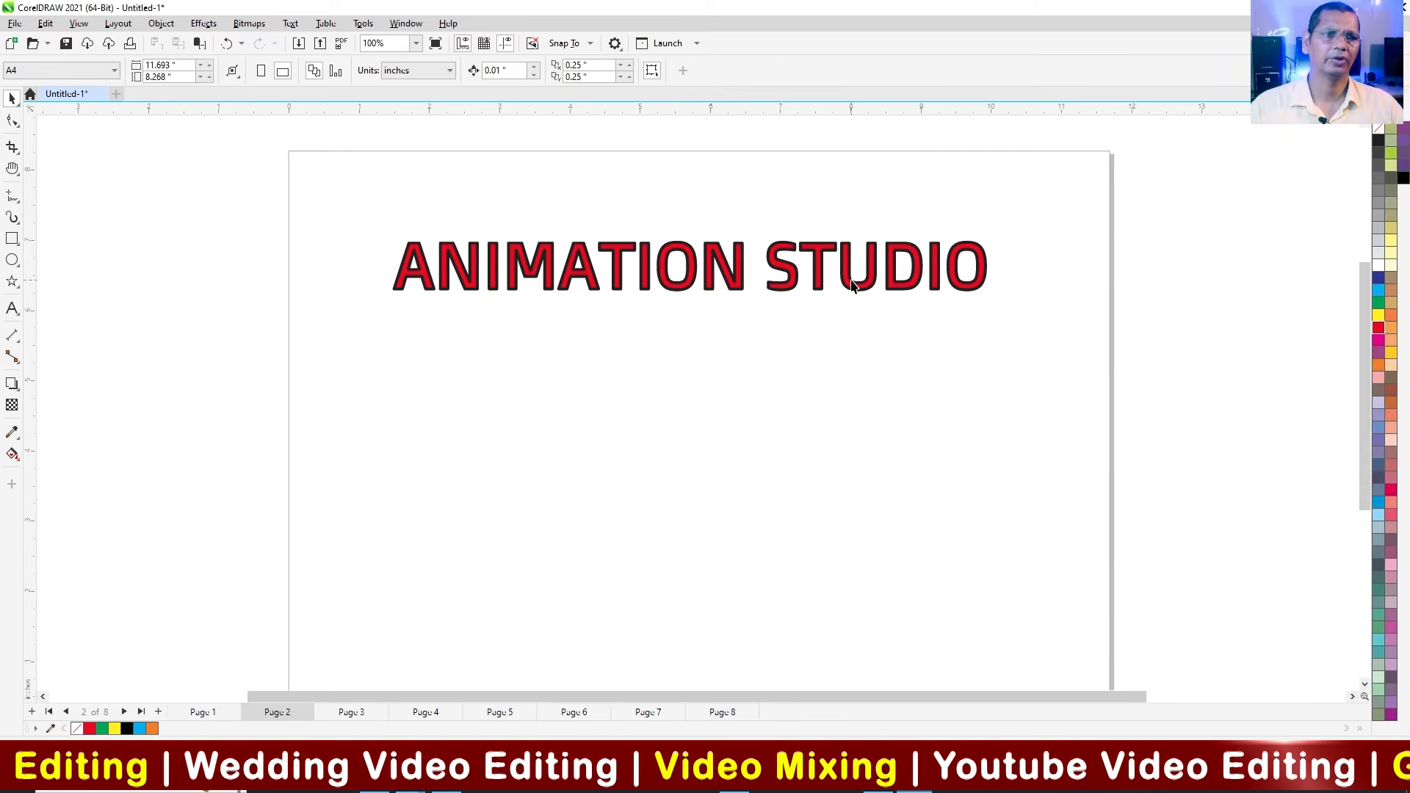
# Step: Fill the ANIMATION STUDIO text with yellow and undo a trial move of it down the page
pyautogui.click(852, 285)
pyautogui.click(1378, 317)
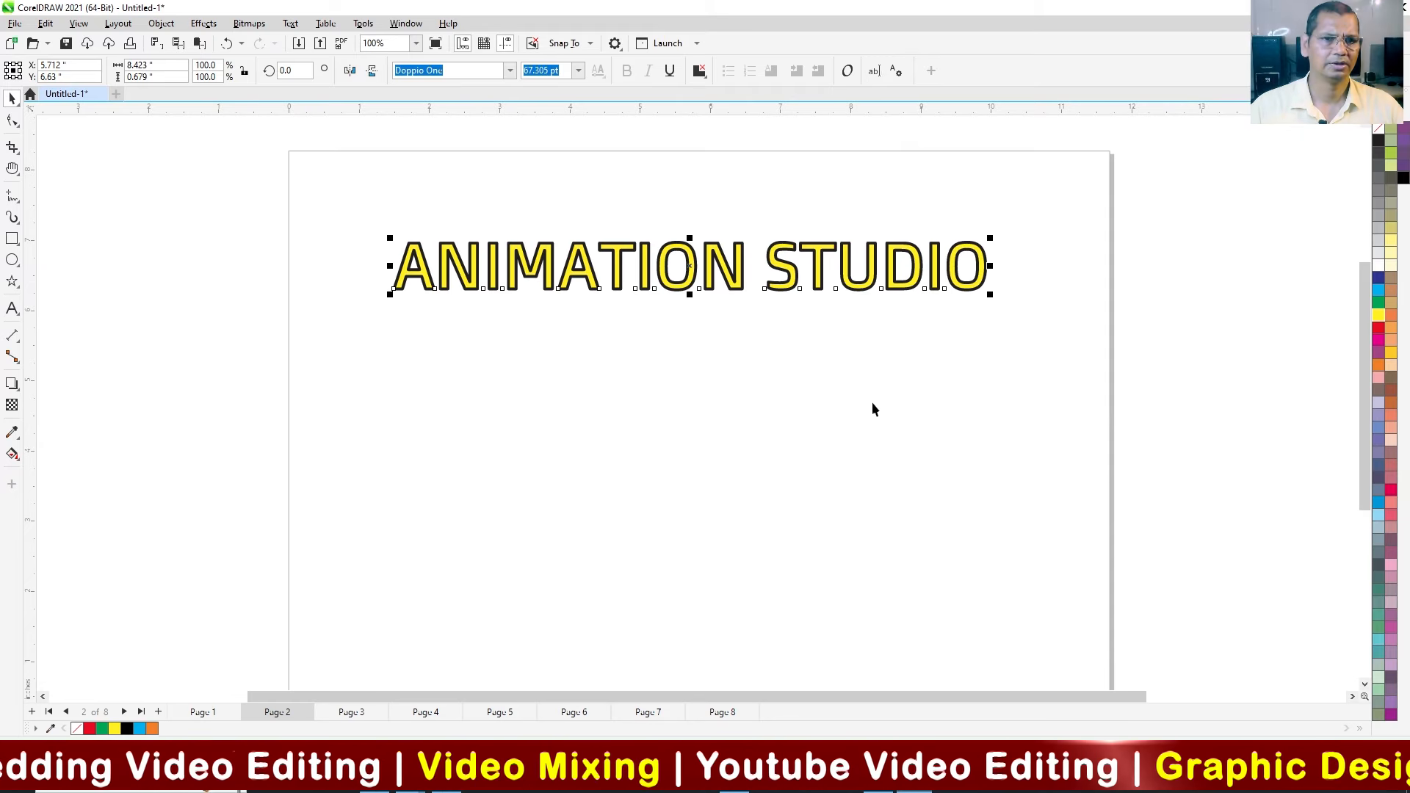
pyautogui.click(872, 403)
pyautogui.moveTo(691, 277); pyautogui.dragTo(700, 374)
pyautogui.hotkey('ctrl', 'z')
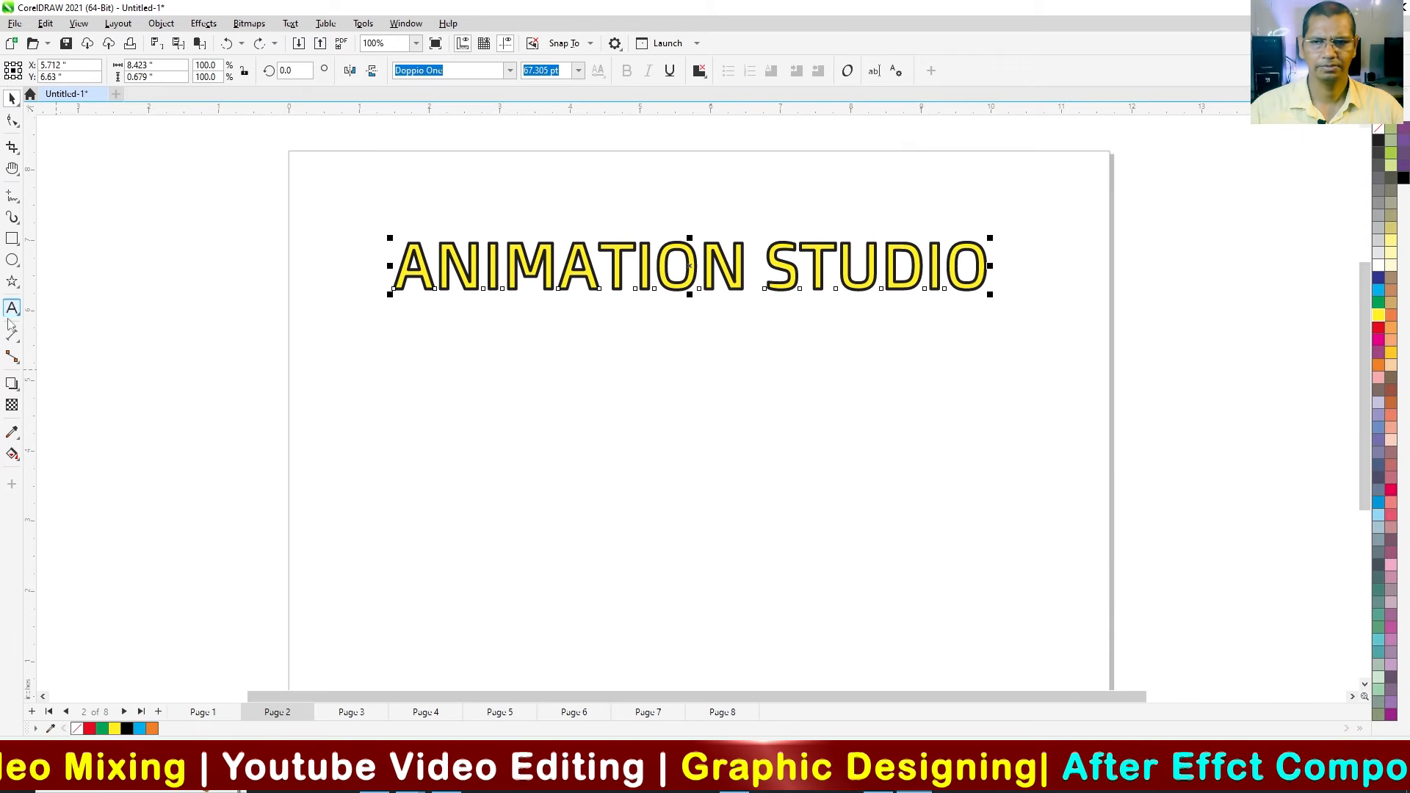
# Step: Add the text FILM MAKING below the heading and enlarge it to about 7.7 by 0.9 inches
pyautogui.click(505, 434)
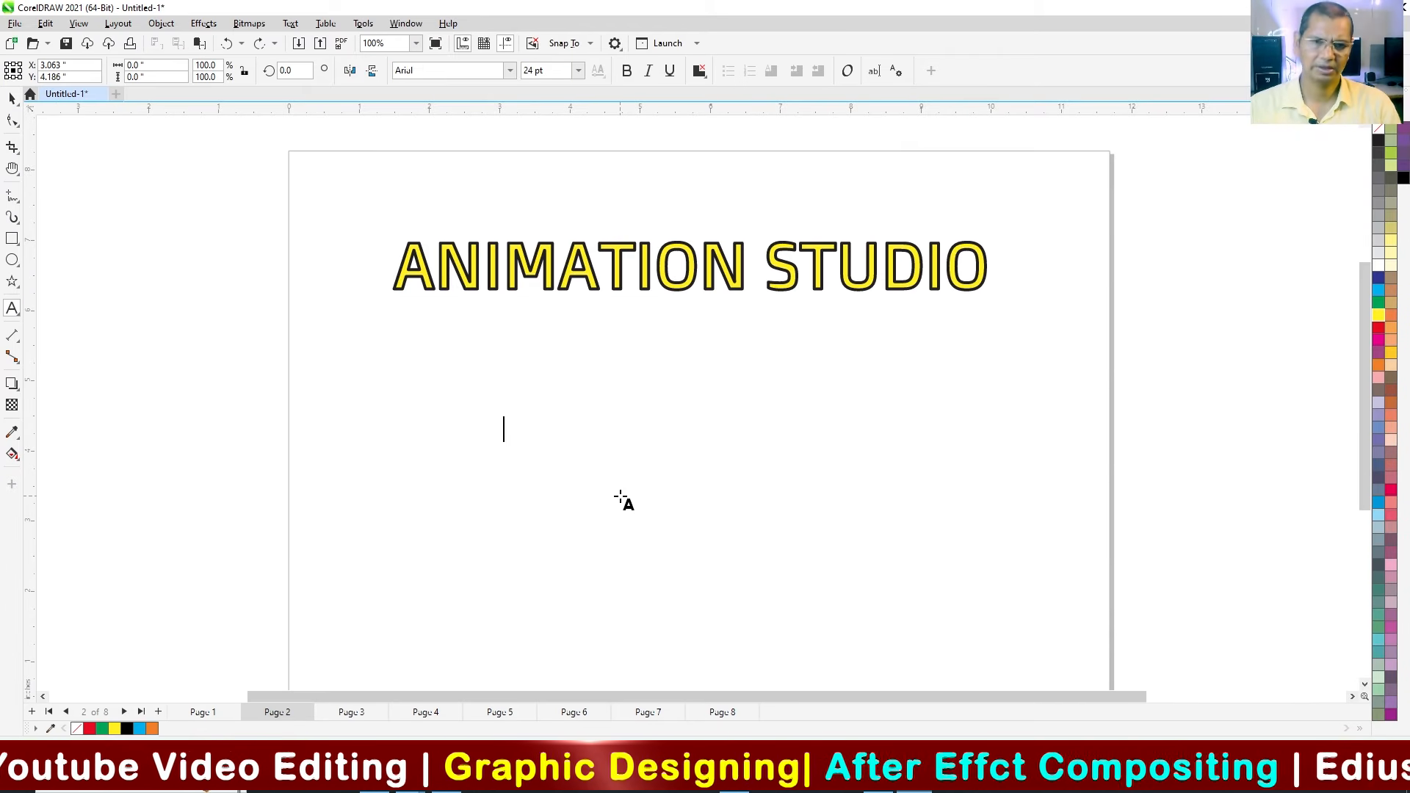
pyautogui.write('FIM')
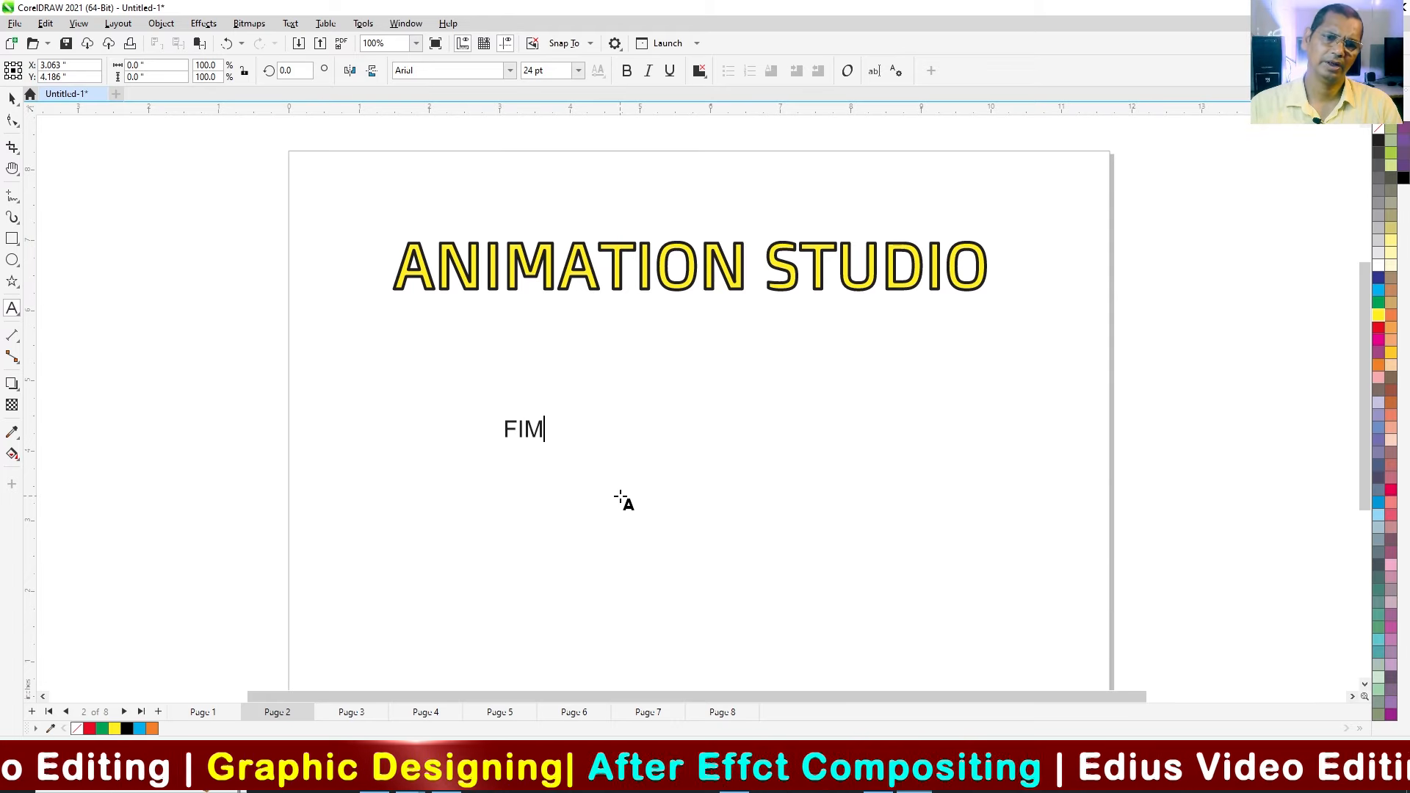
pyautogui.press('BackSpace')
pyautogui.press('BackSpace')
pyautogui.write('LM MAKING')
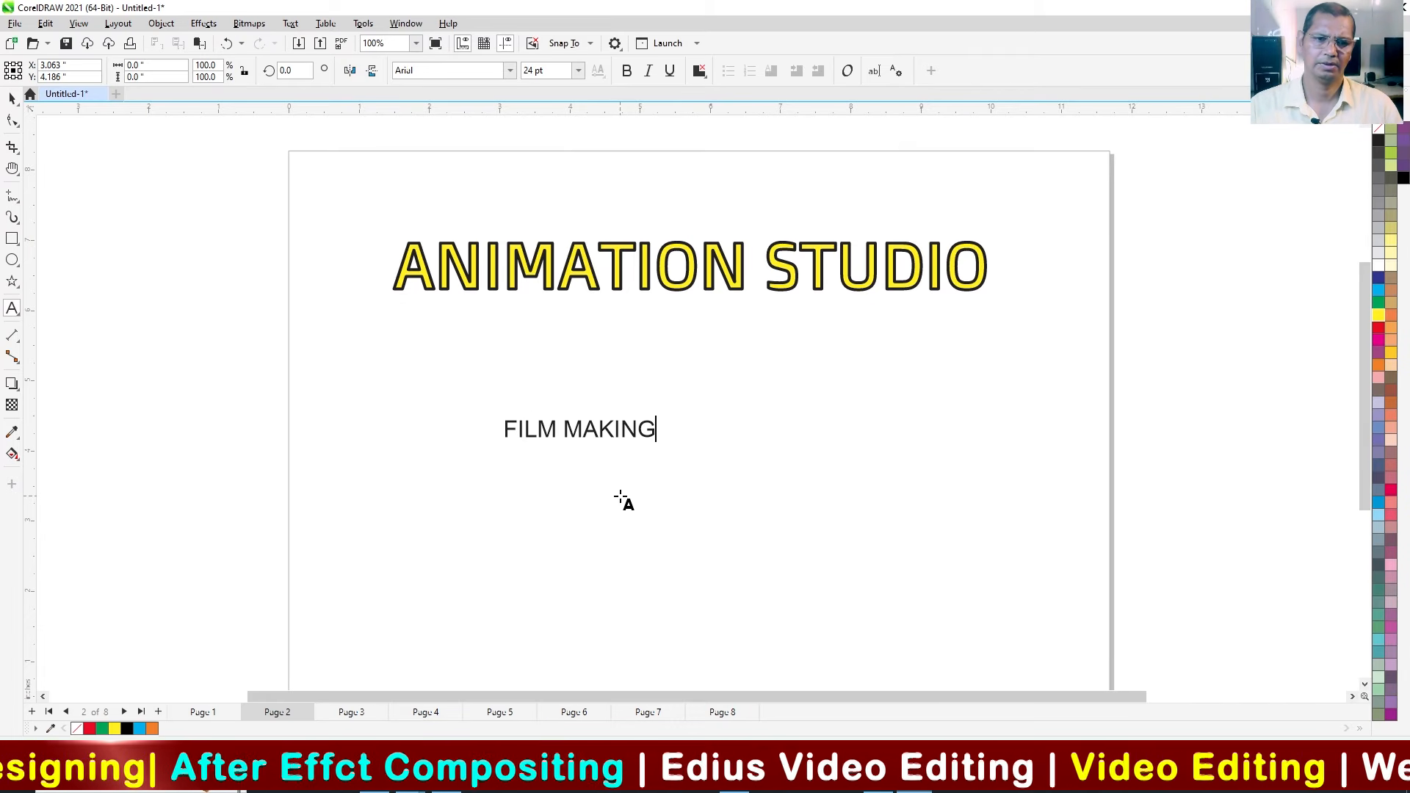
pyautogui.click(13, 99)
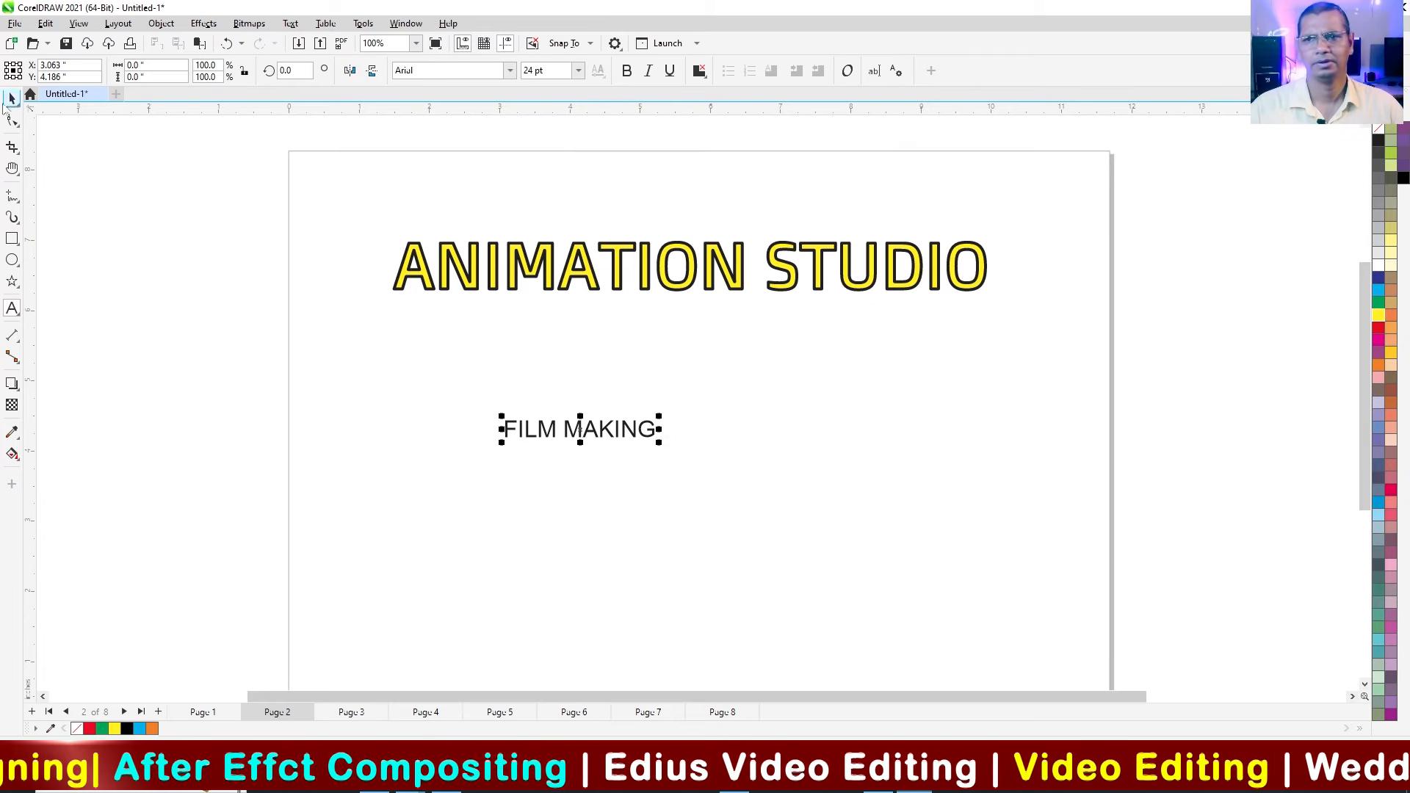
pyautogui.moveTo(659, 442); pyautogui.dragTo(1051, 624)
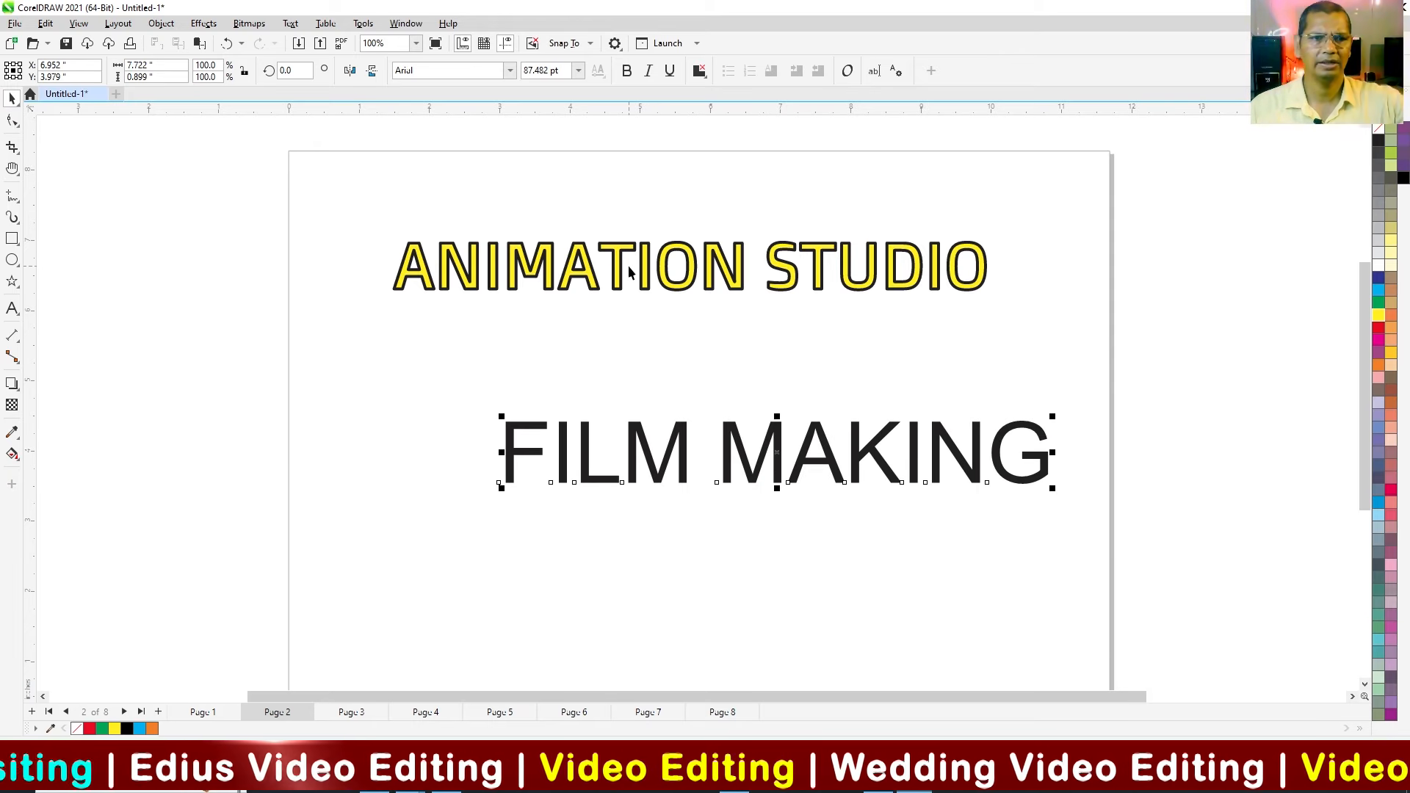
pyautogui.moveTo(703, 454); pyautogui.dragTo(655, 447)
# Step: Apply an interactive fountain fill fading downward from yellow to white to the ANIMATION STUDIO text
pyautogui.click(576, 277)
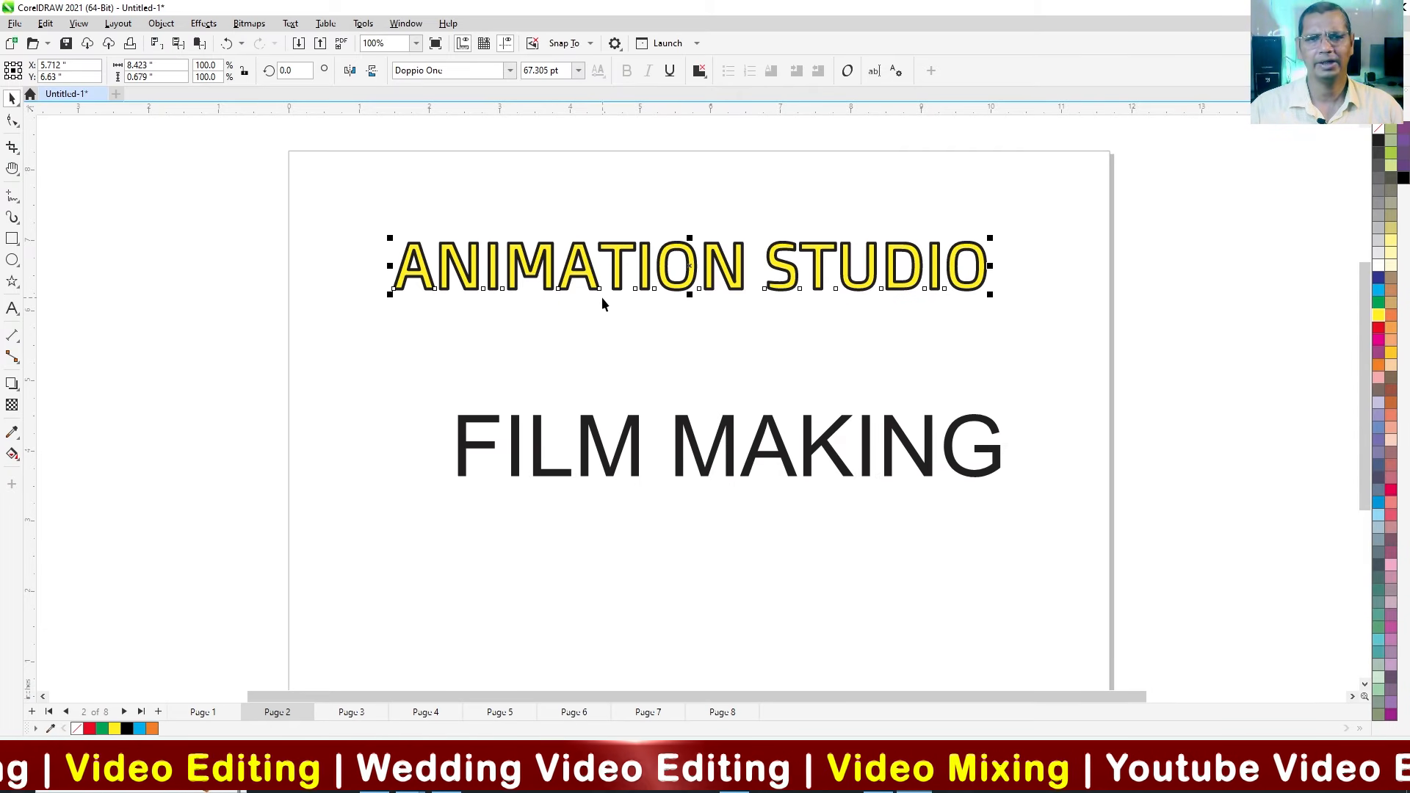
pyautogui.press('g')
pyautogui.moveTo(585, 266); pyautogui.dragTo(587, 301)
pyautogui.press('space')
pyautogui.click(337, 208)
# Step: Copy the fill, outline and text properties from ANIMATION STUDIO to FILM MAKING and enlarge FILM MAKING to about 7.6 by 0.9 inches
pyautogui.click(523, 270)
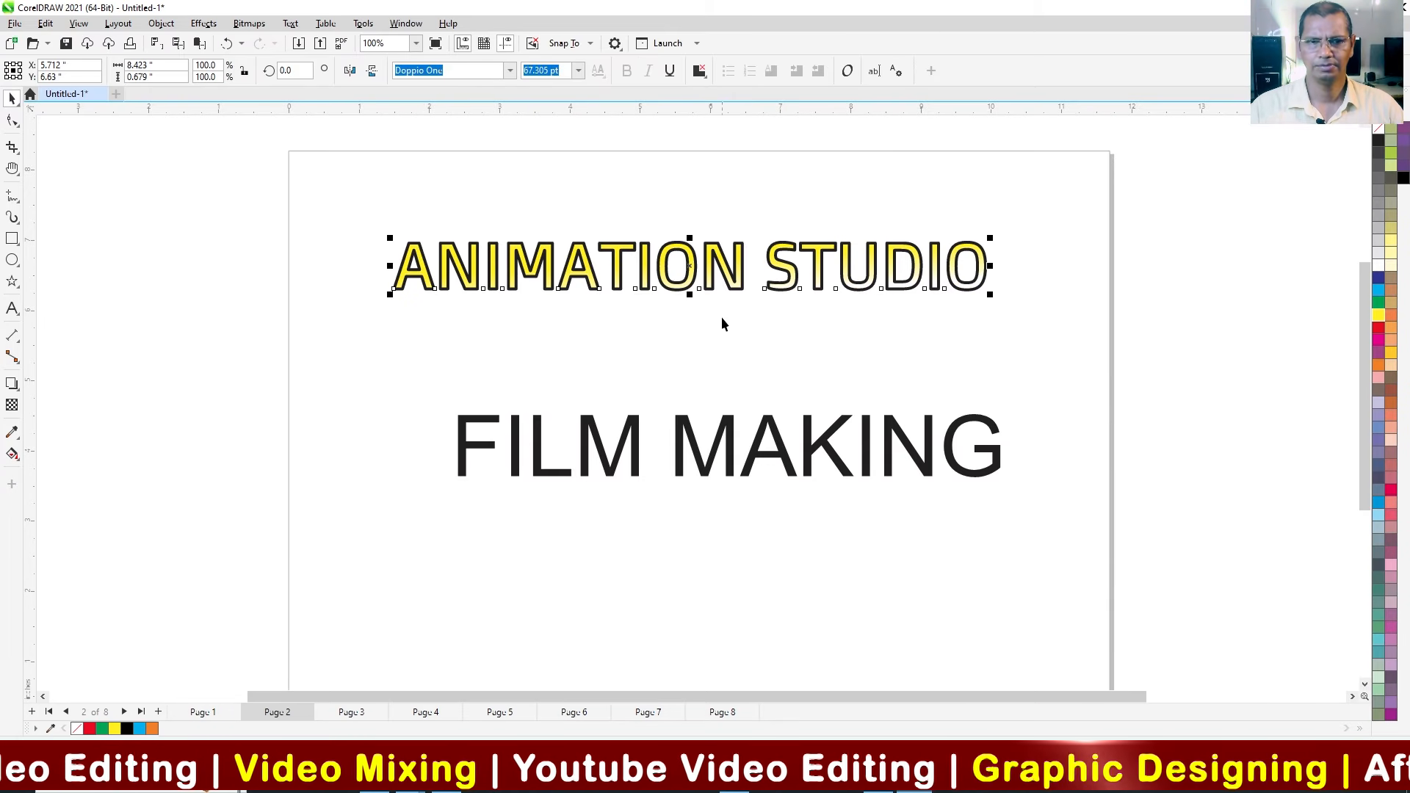
pyautogui.click(537, 470)
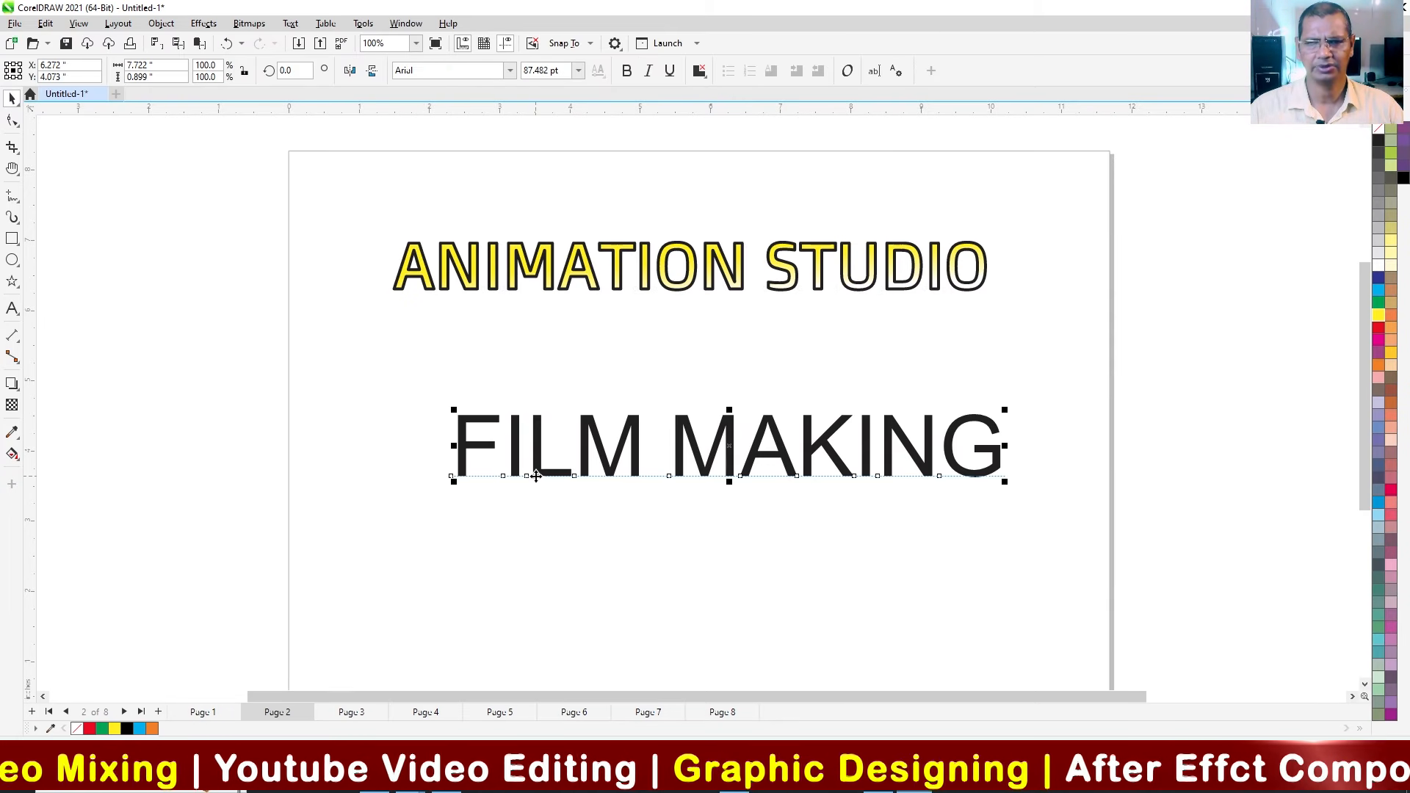
pyautogui.click(46, 24)
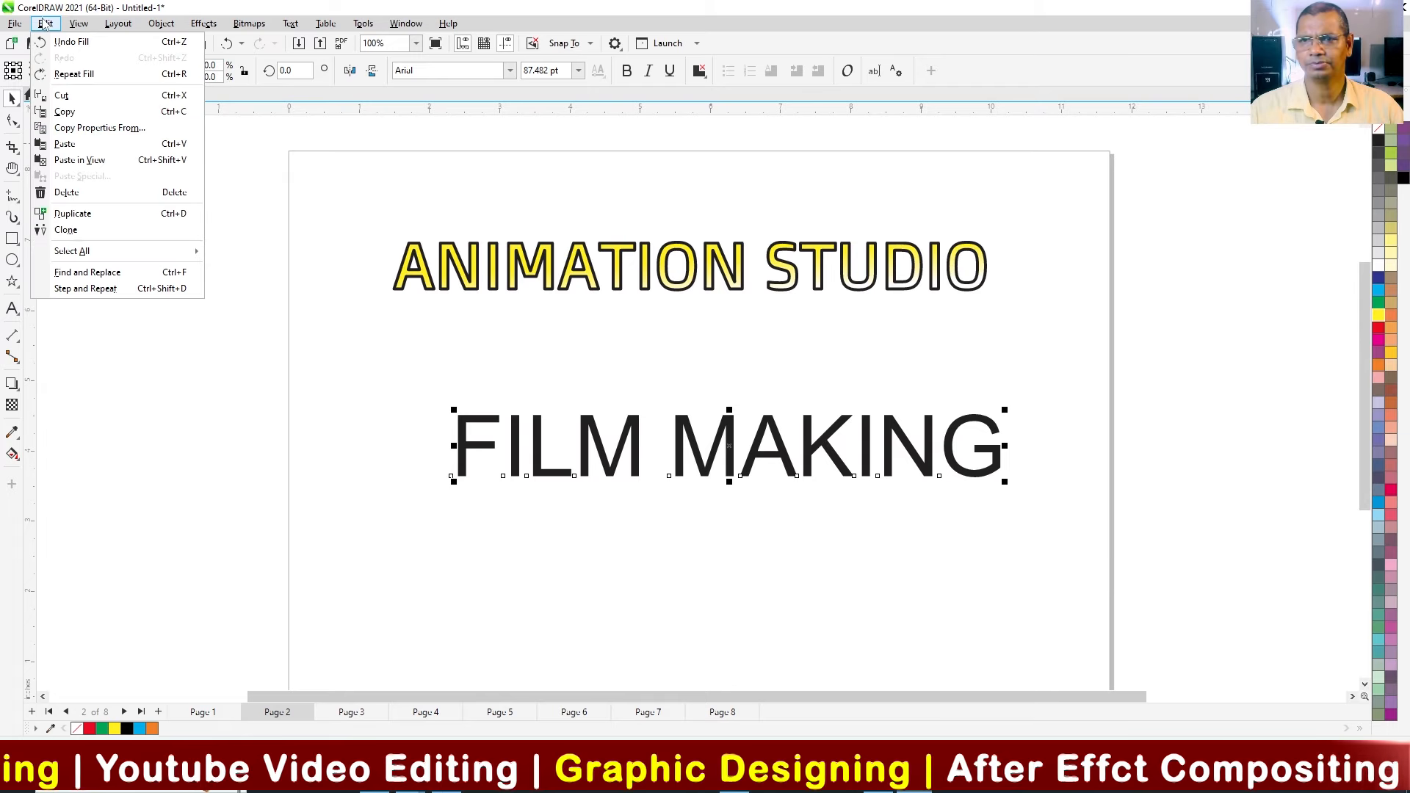
pyautogui.click(100, 130)
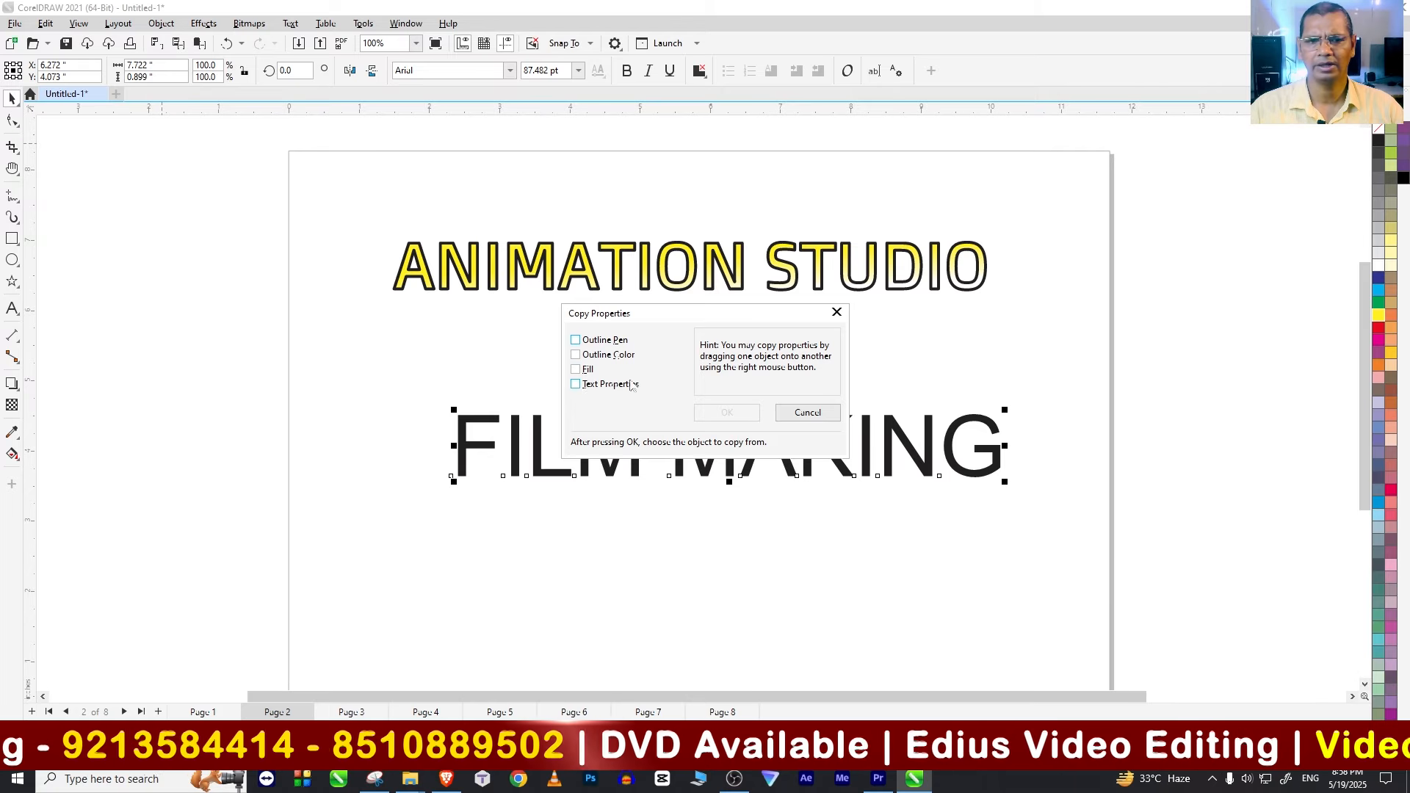
pyautogui.click(576, 371)
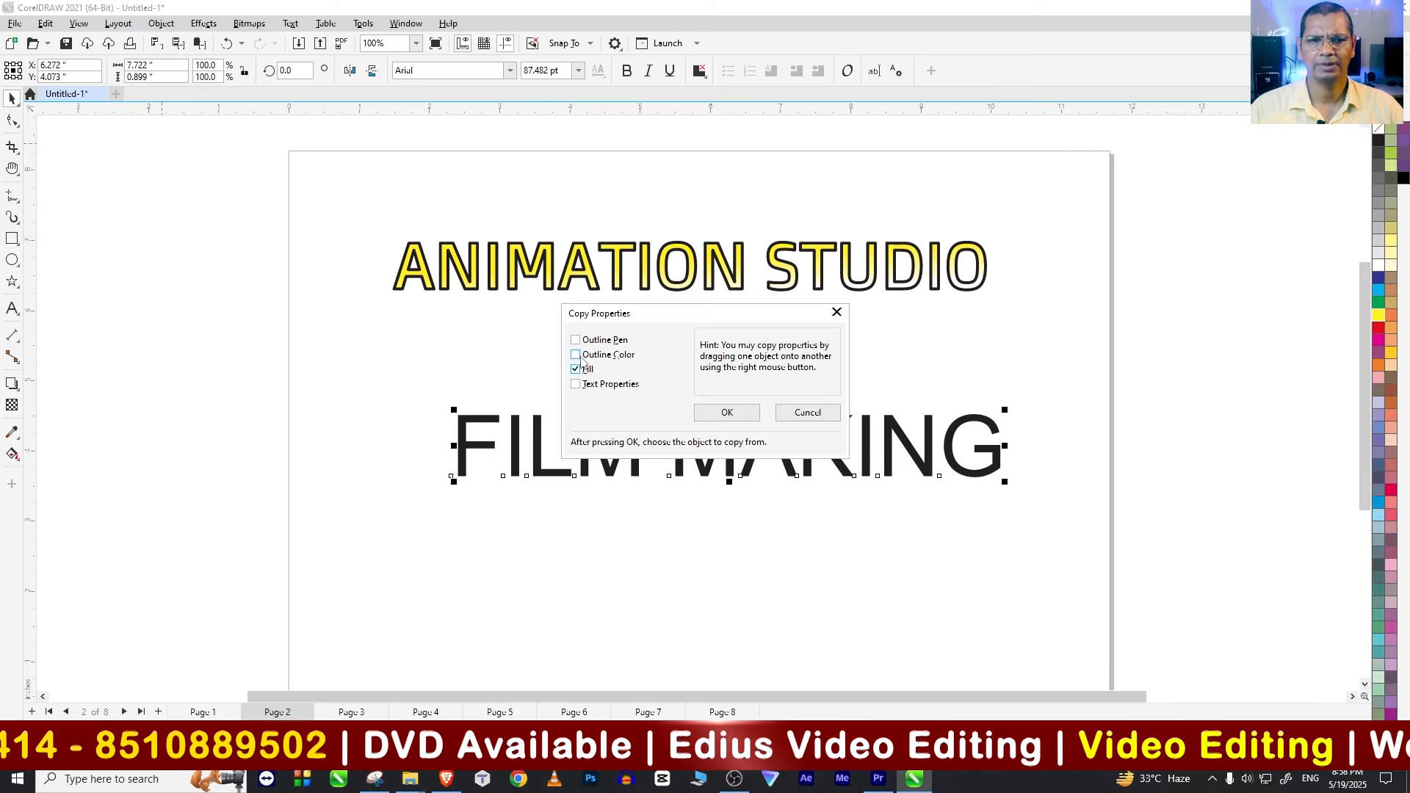
pyautogui.click(723, 415)
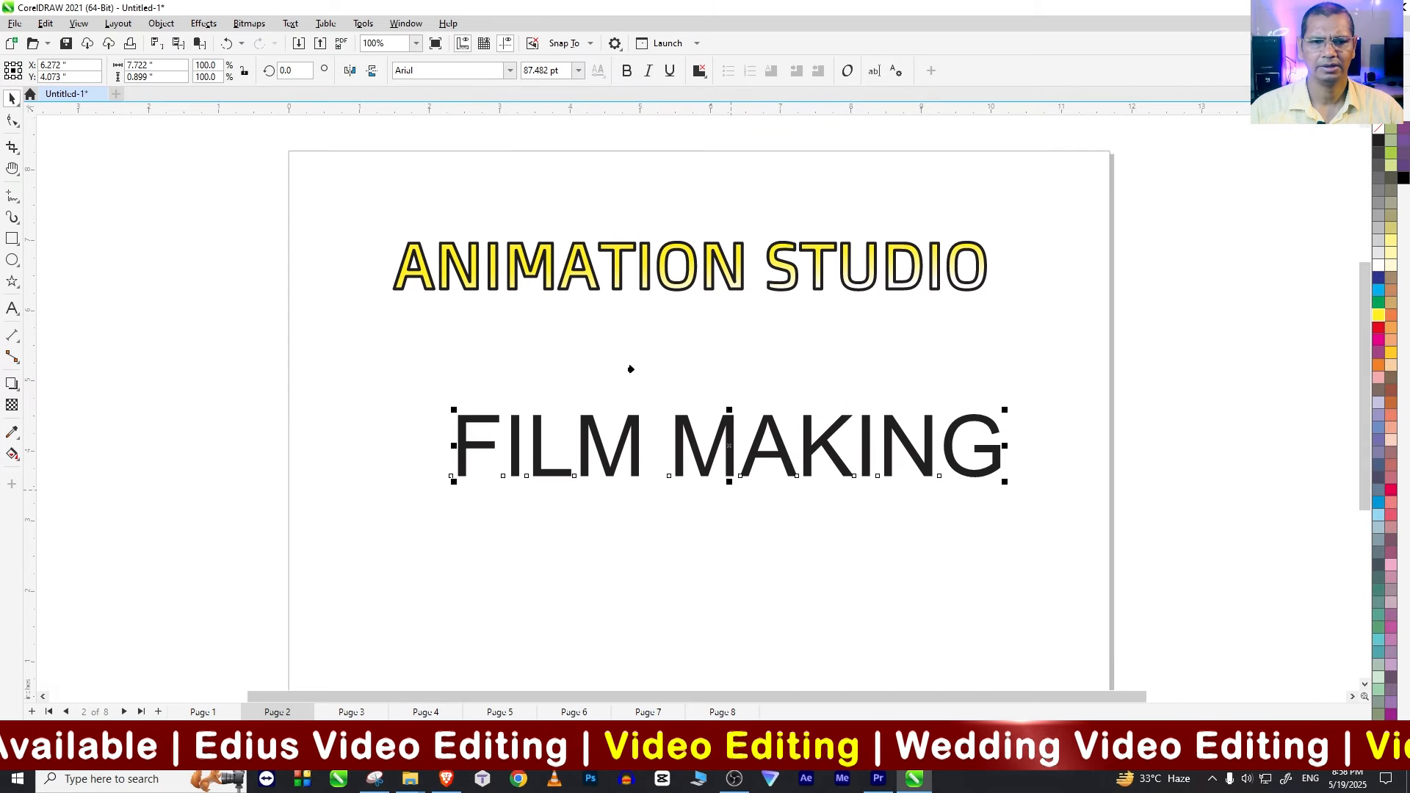
pyautogui.click(575, 269)
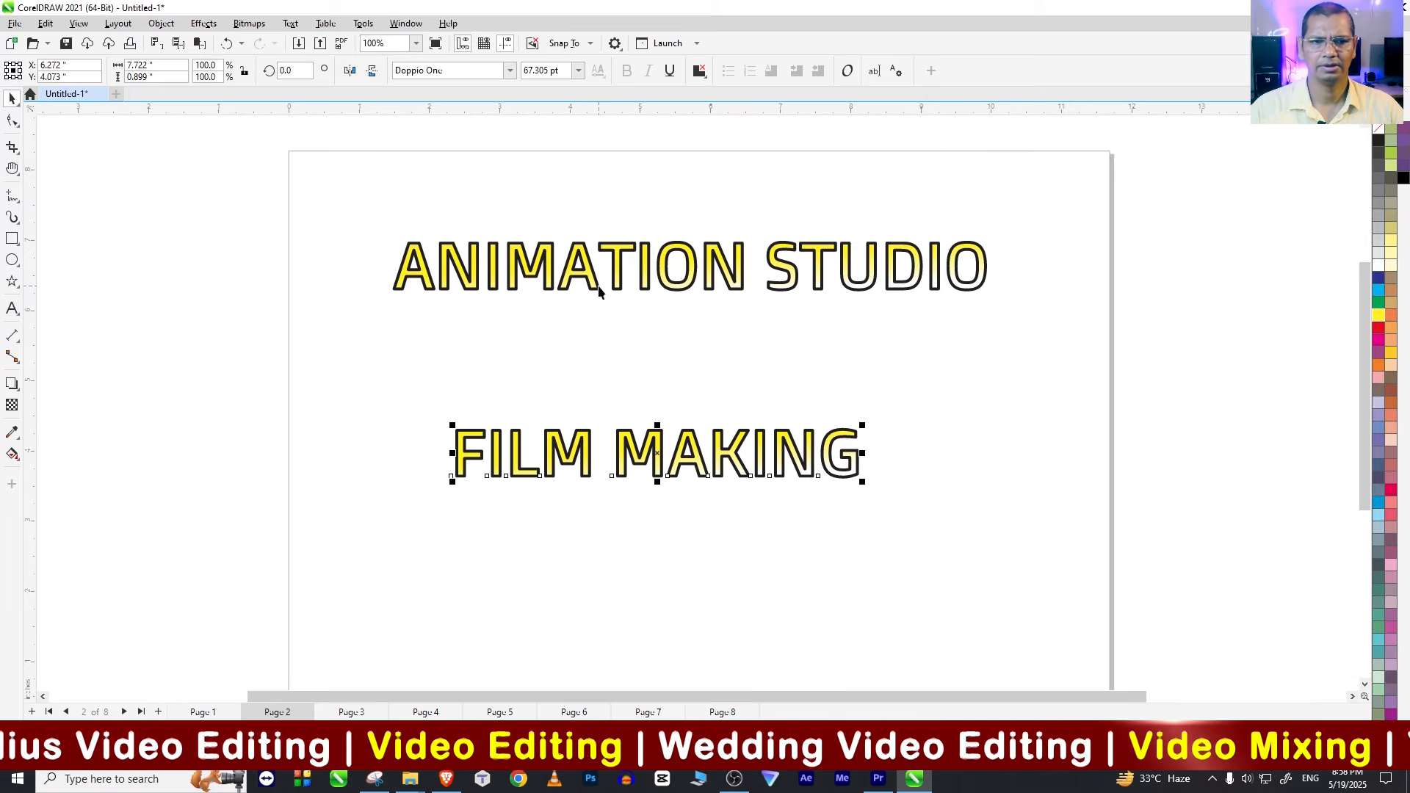
pyautogui.moveTo(863, 482); pyautogui.dragTo(993, 497)
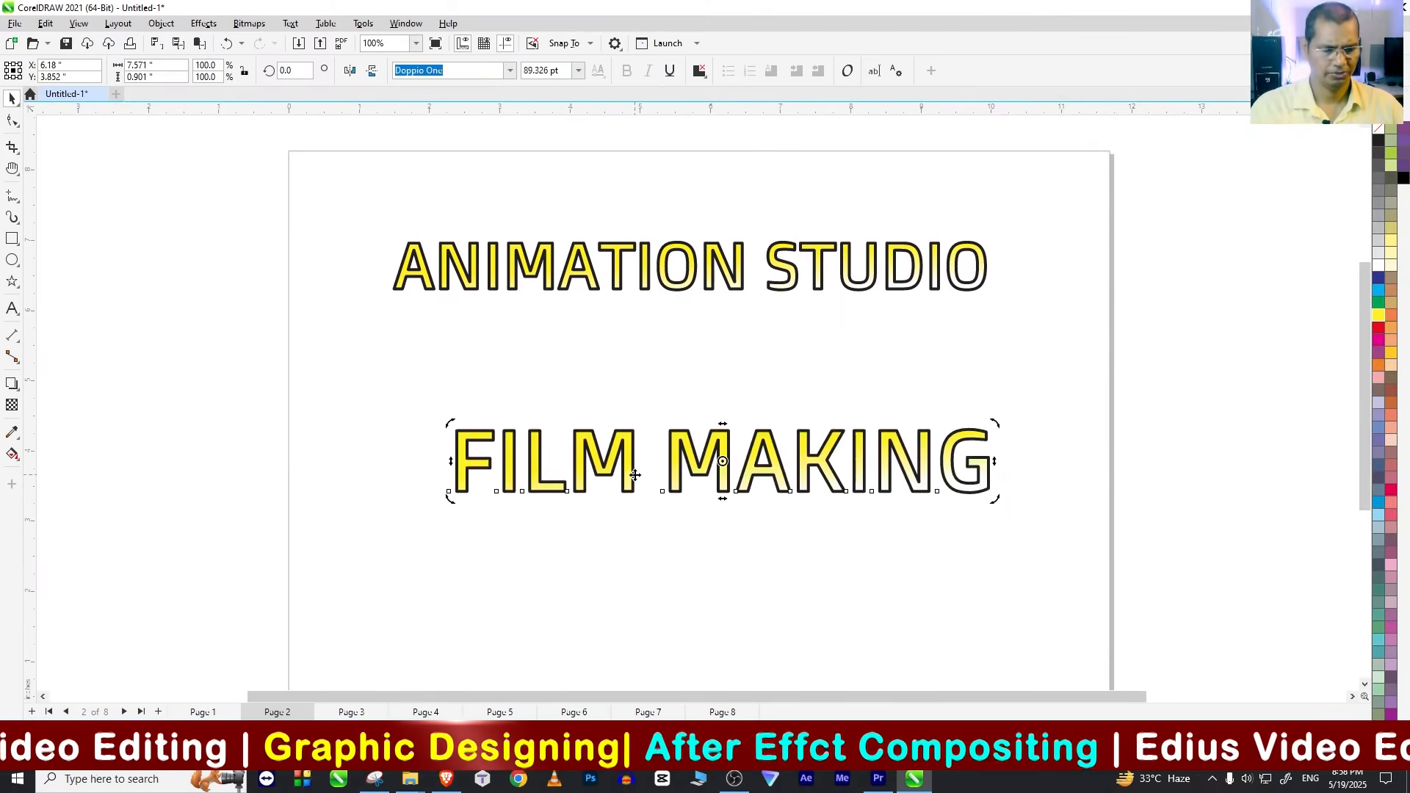
# Step: Delete the FILM MAKING and ANIMATION STUDIO texts from the page
pyautogui.press('Delete')
pyautogui.click(590, 276)
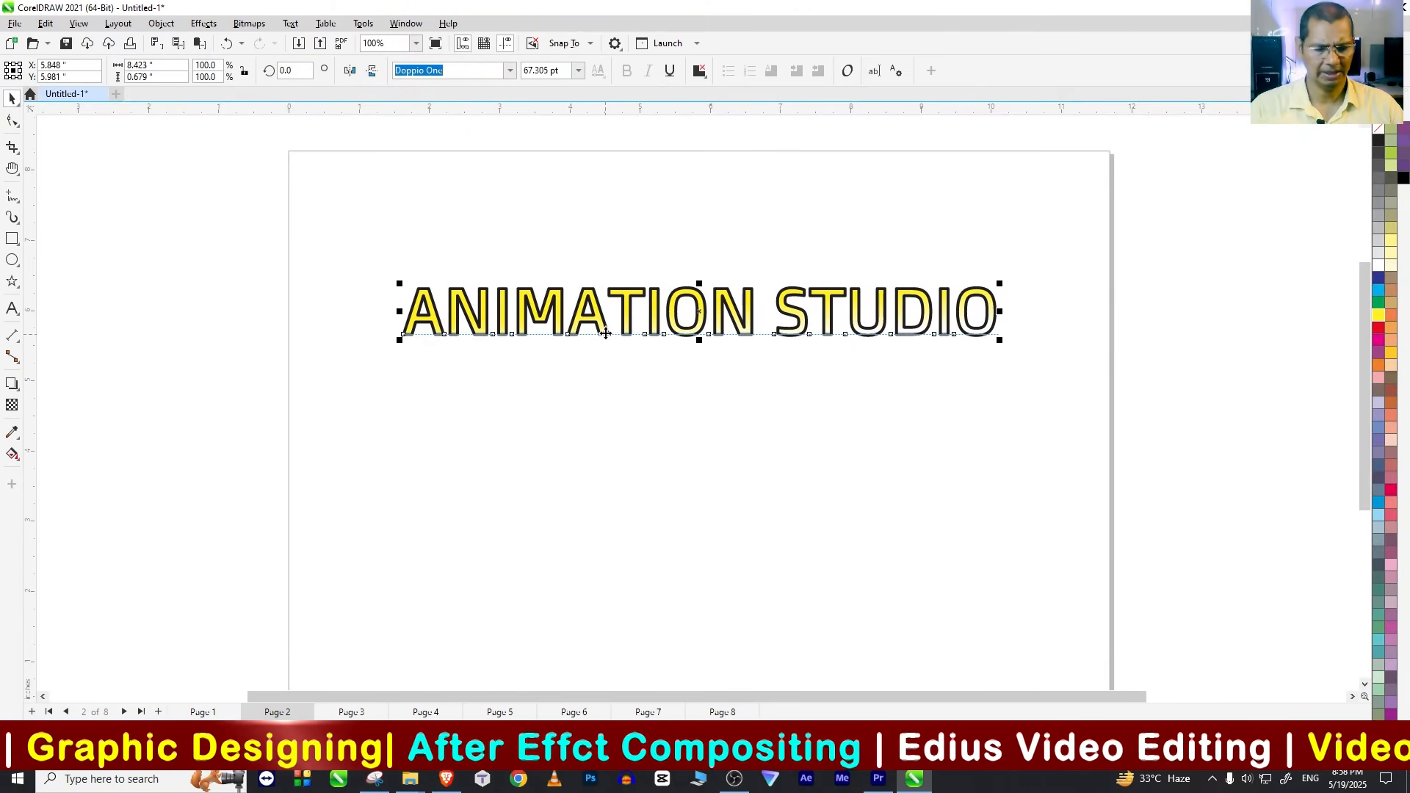
pyautogui.press('Delete')
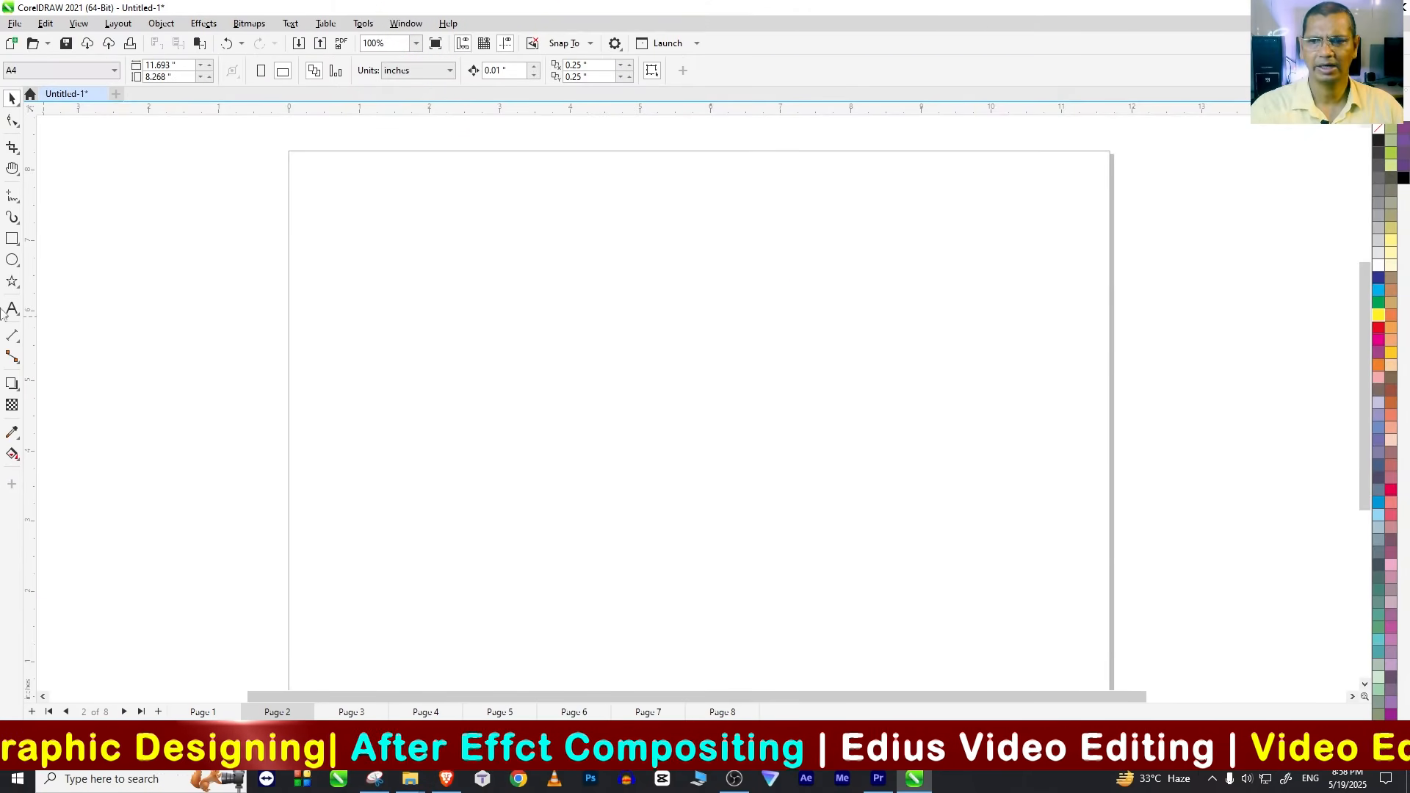
# Step: Draw a tilted five-sided polygon about 3.5 by 3.7 inches and move it down toward the middle of the page's left half
pyautogui.click(12, 281)
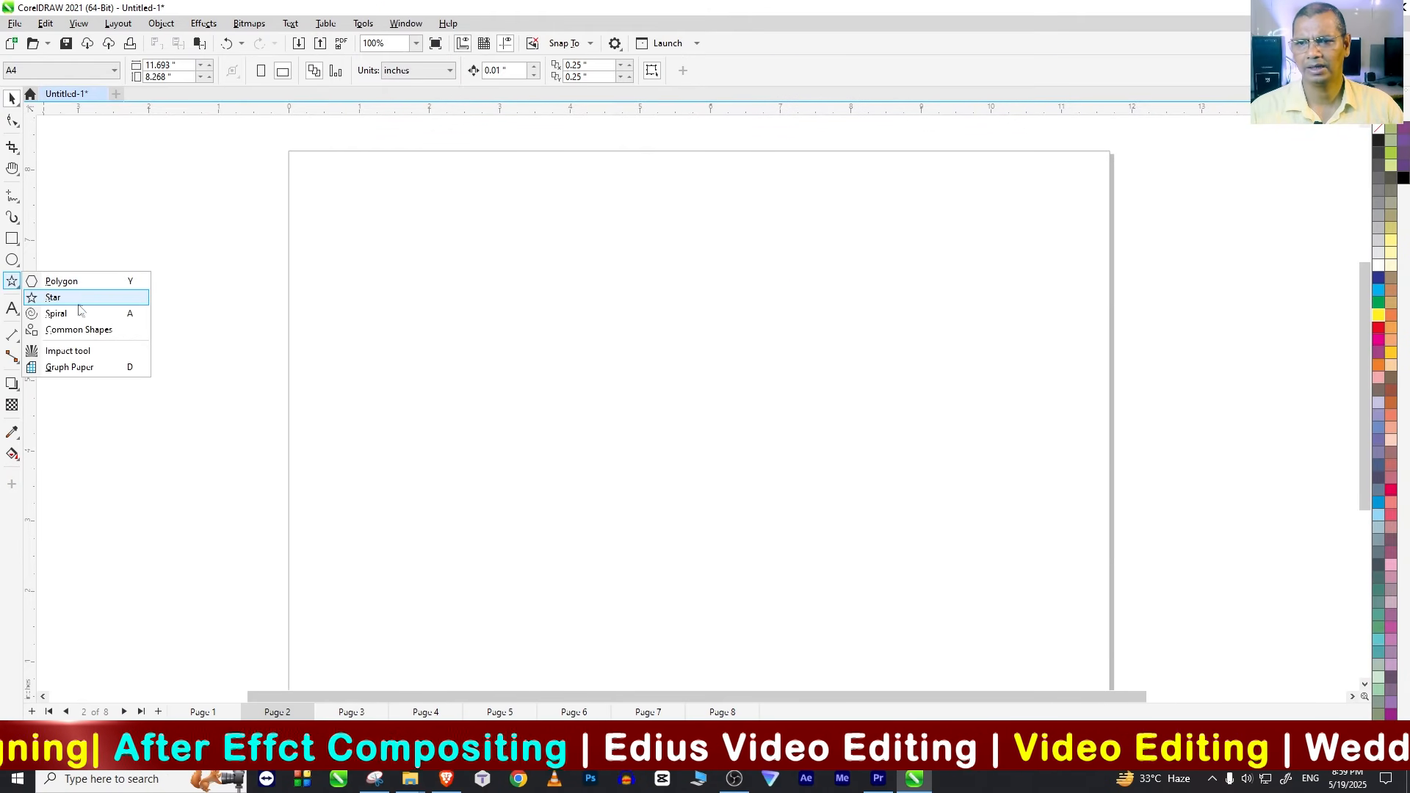
pyautogui.click(71, 287)
pyautogui.moveTo(500, 295); pyautogui.dragTo(620, 377)
pyautogui.click(12, 98)
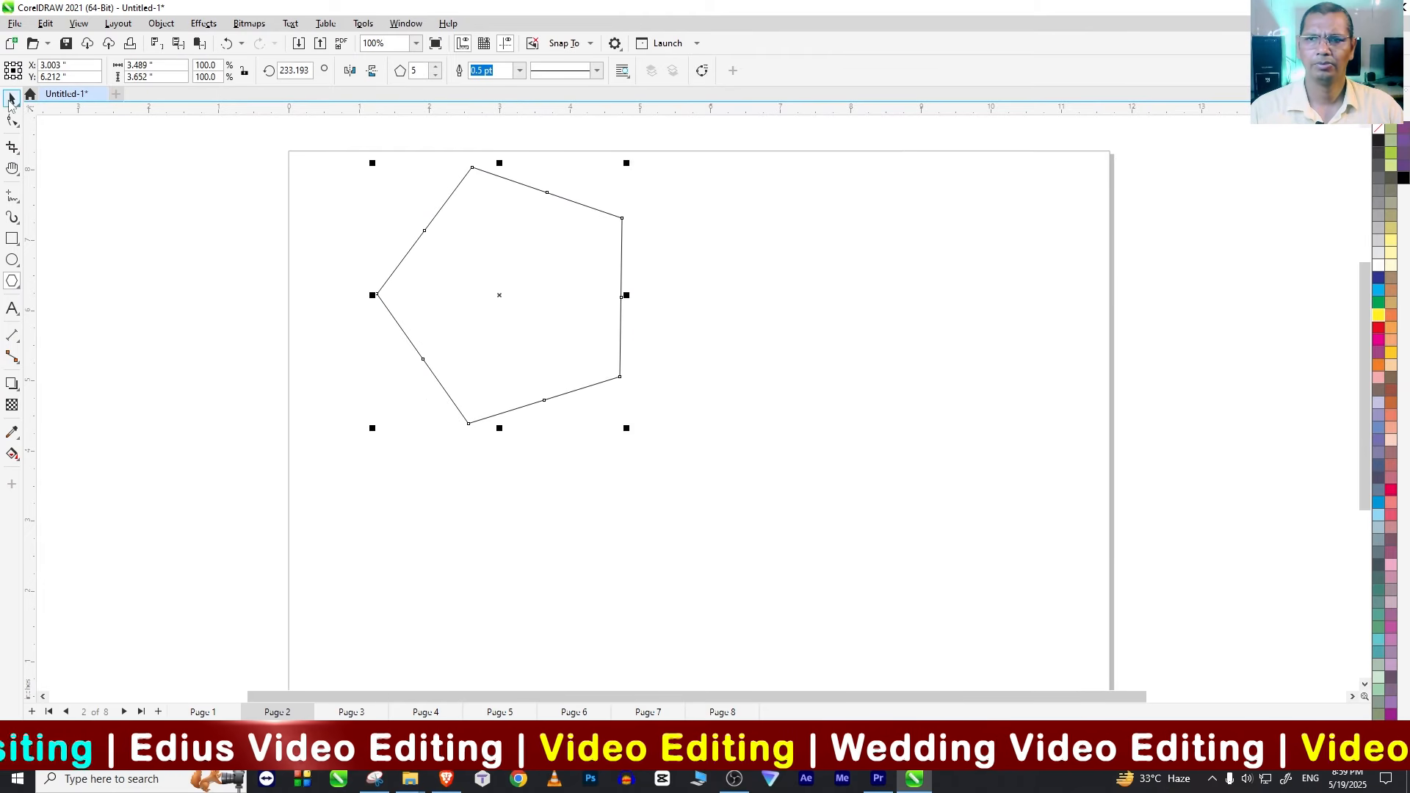
pyautogui.moveTo(554, 306); pyautogui.dragTo(612, 397)
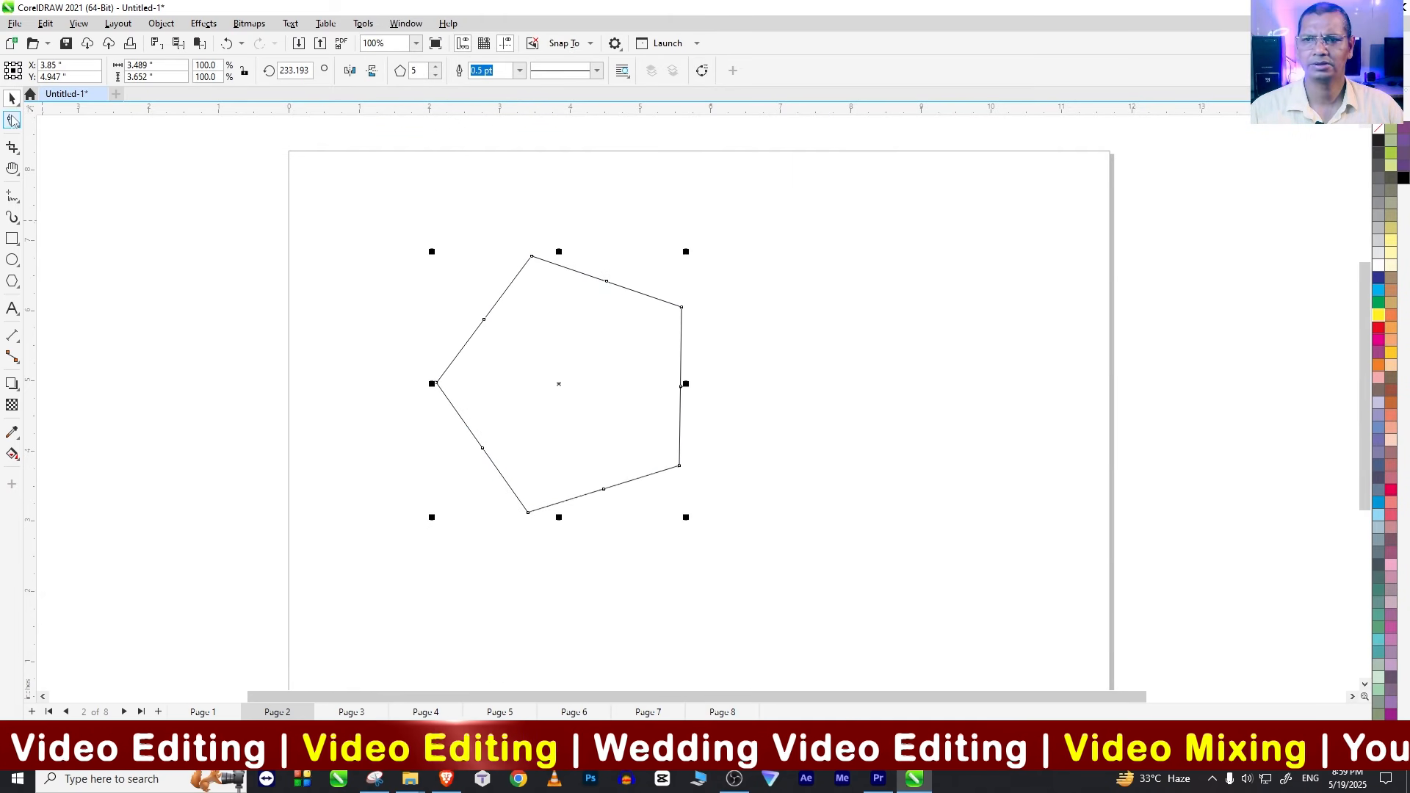
# Step: Reshape the polygon into a five-pointed star about 2.8 by 3.0 inches and fill it with magenta
pyautogui.click(11, 120)
pyautogui.moveTo(680, 310); pyautogui.dragTo(540, 343)
pyautogui.click(11, 97)
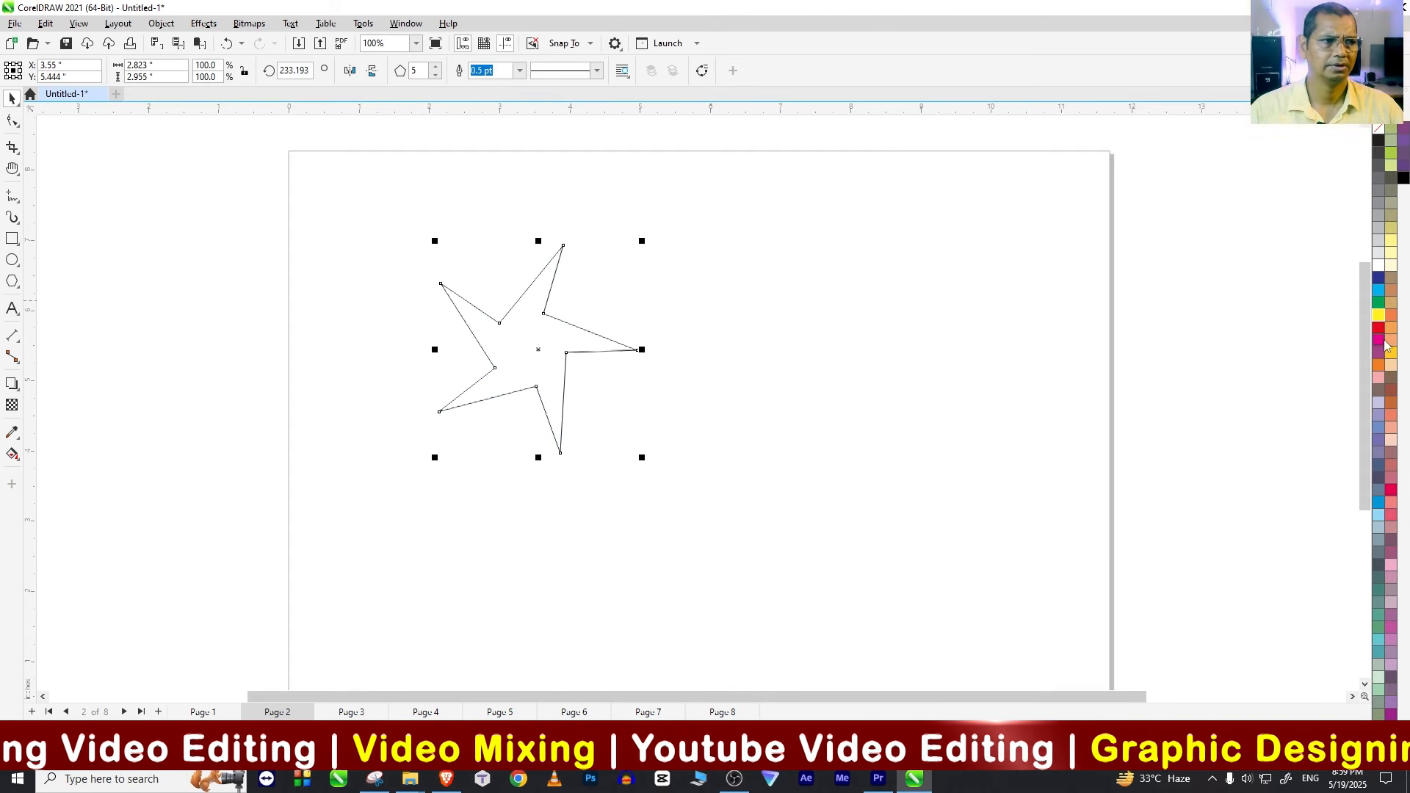
pyautogui.click(1382, 341)
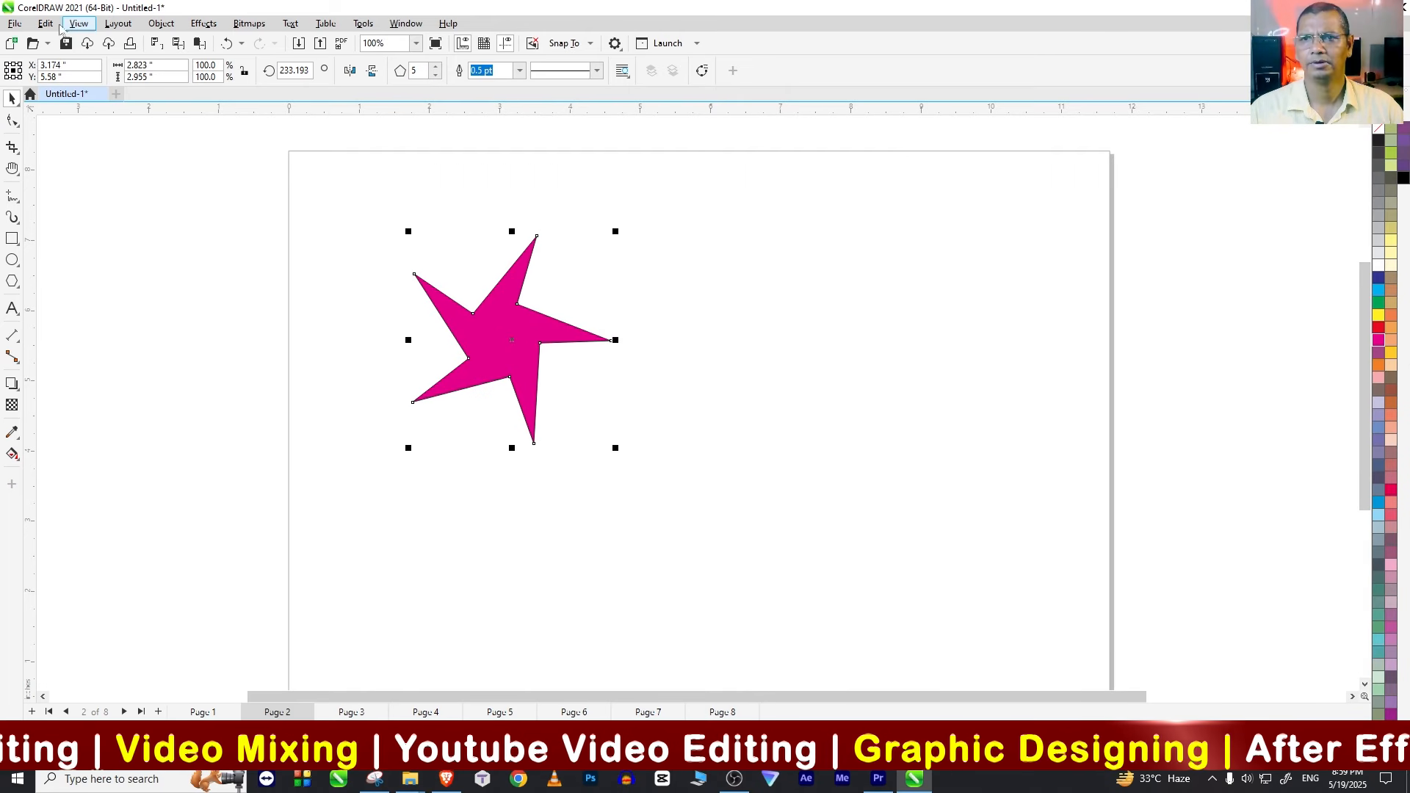
# Step: Paste the copied poster in view, place it beside the star and delete it
pyautogui.click(46, 23)
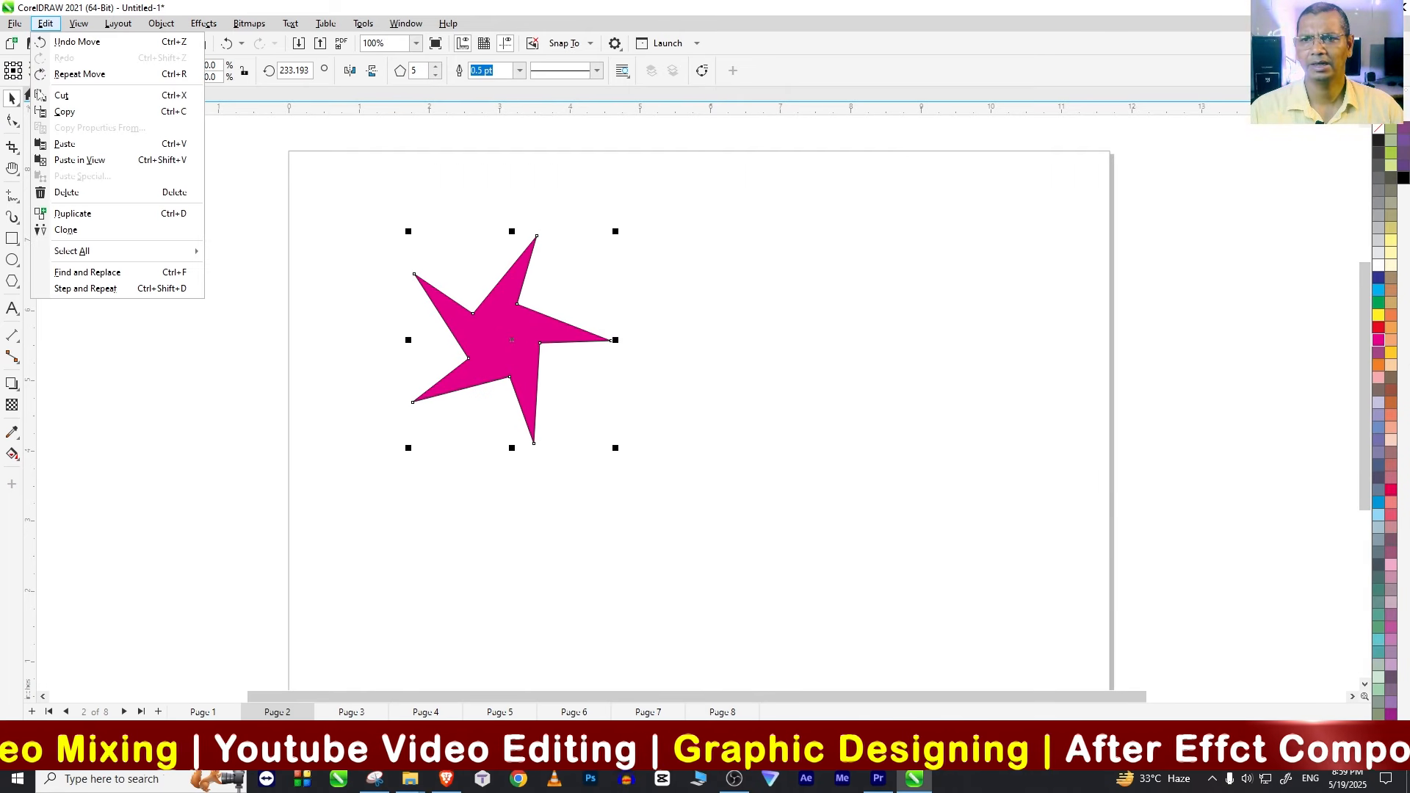
pyautogui.click(81, 160)
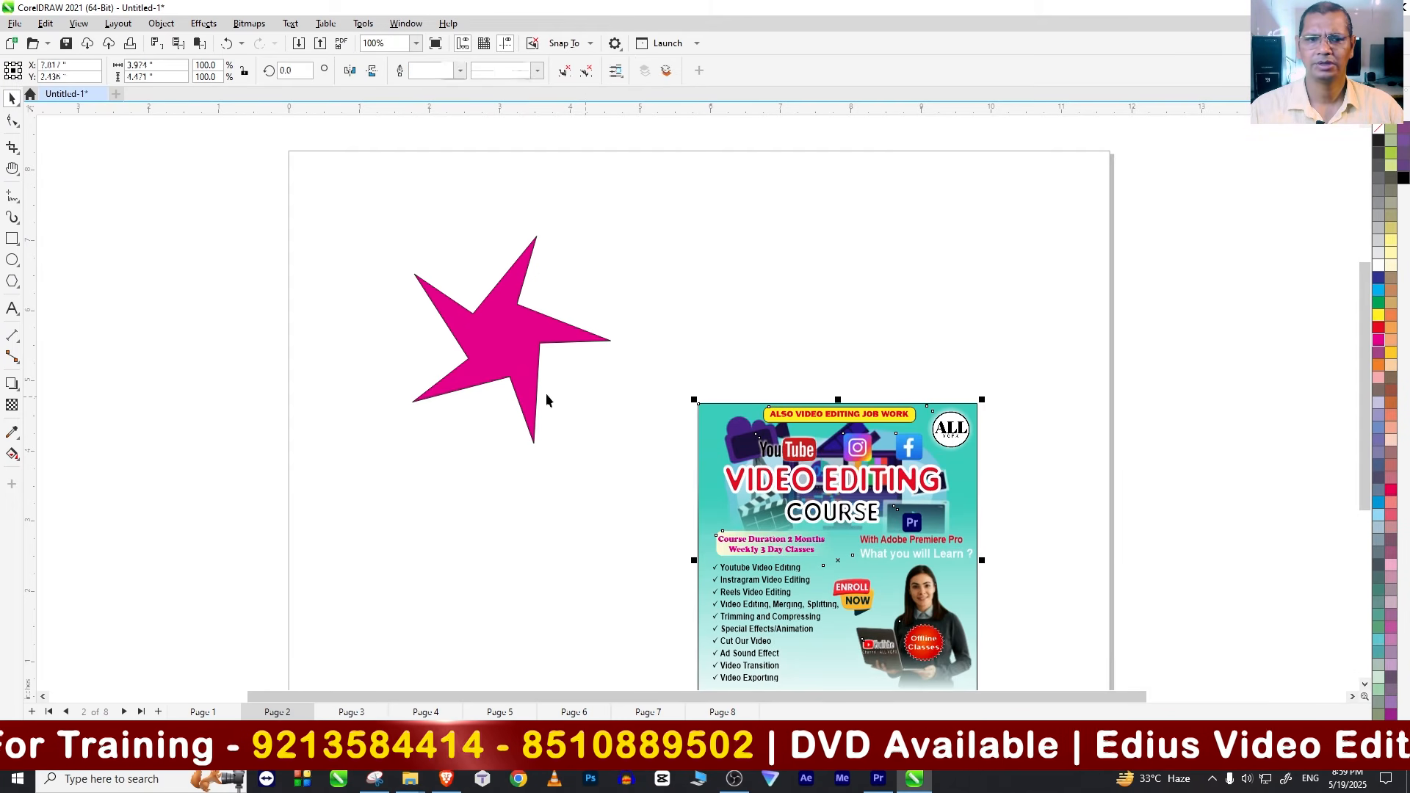
pyautogui.moveTo(852, 456); pyautogui.dragTo(817, 314)
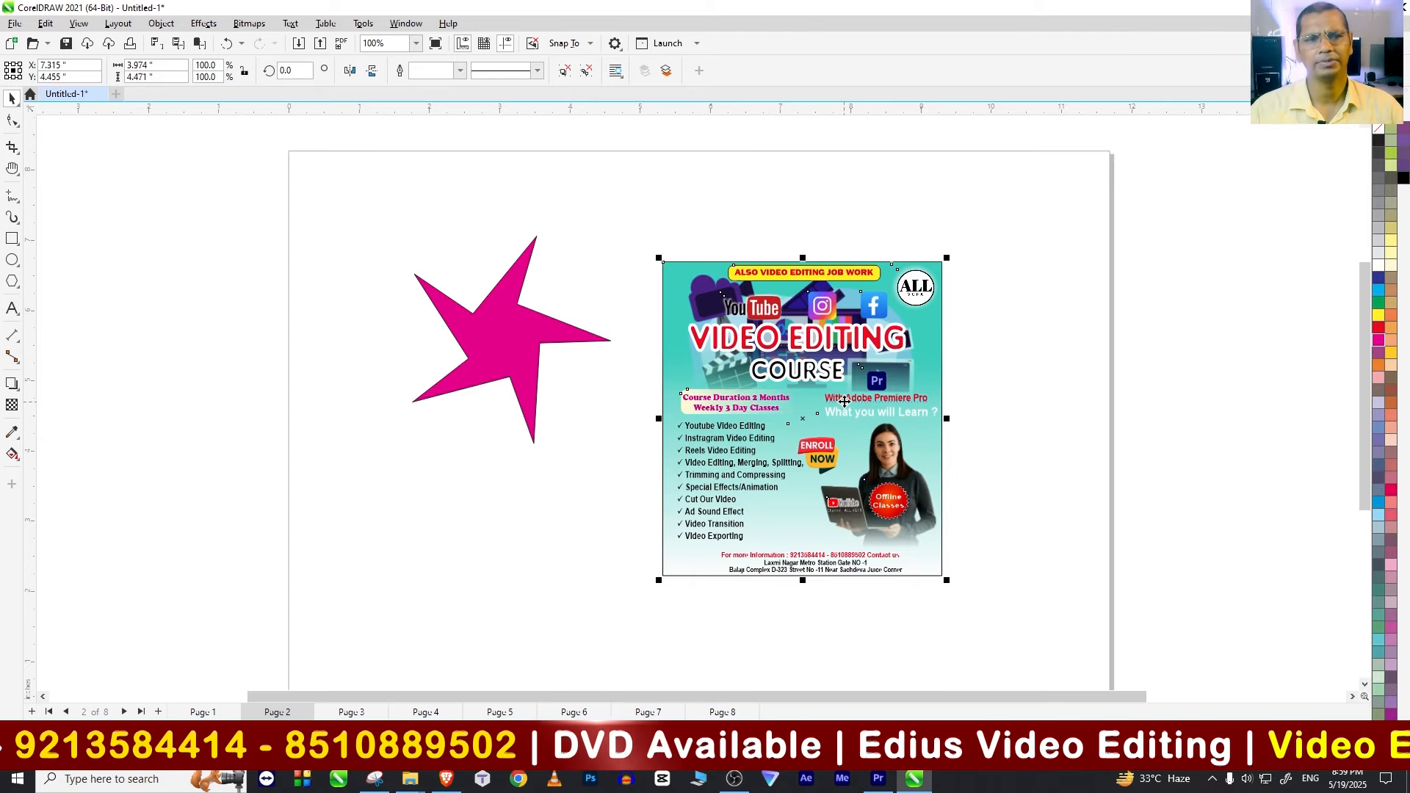
pyautogui.press('Delete')
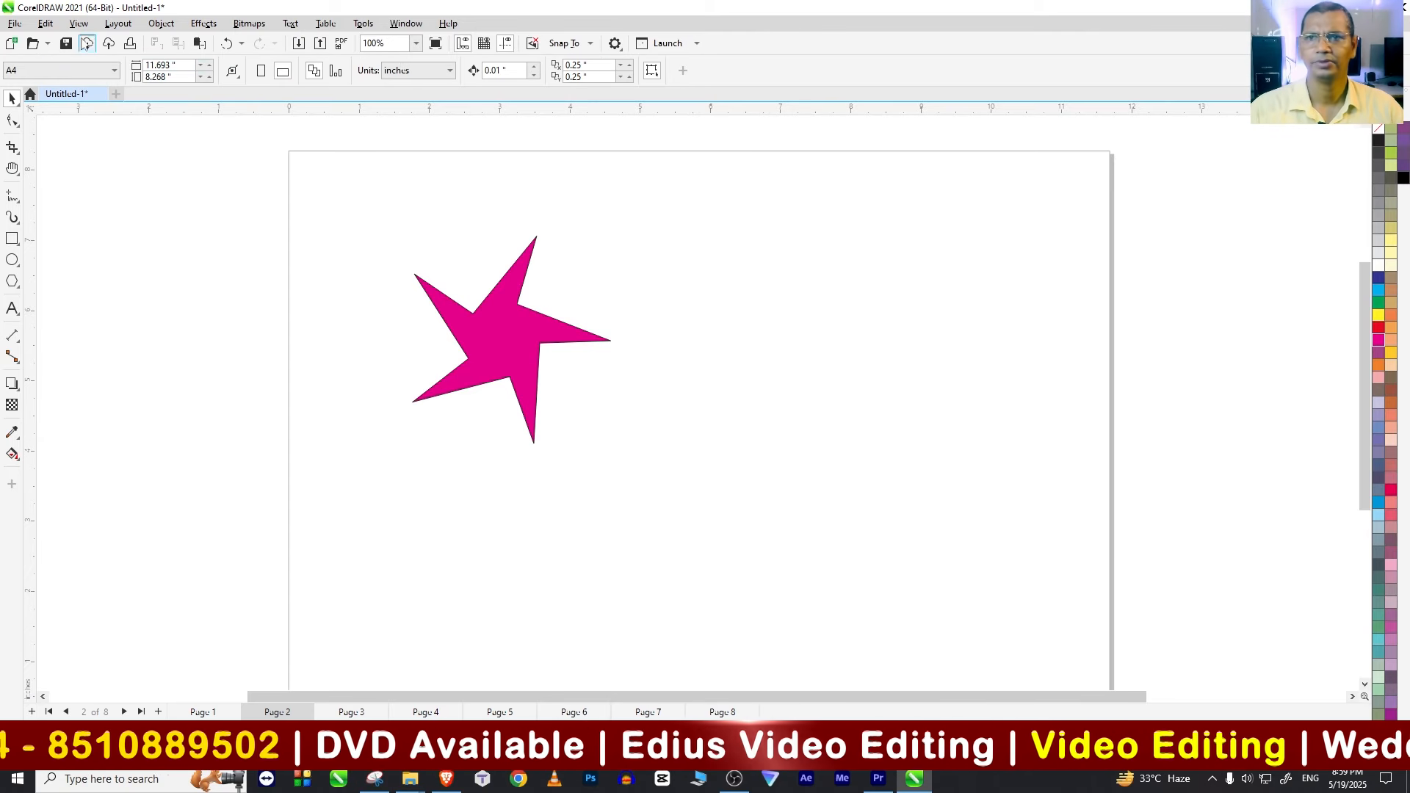
# Step: Remove the star with the Delete command and undo the deletion
pyautogui.click(45, 23)
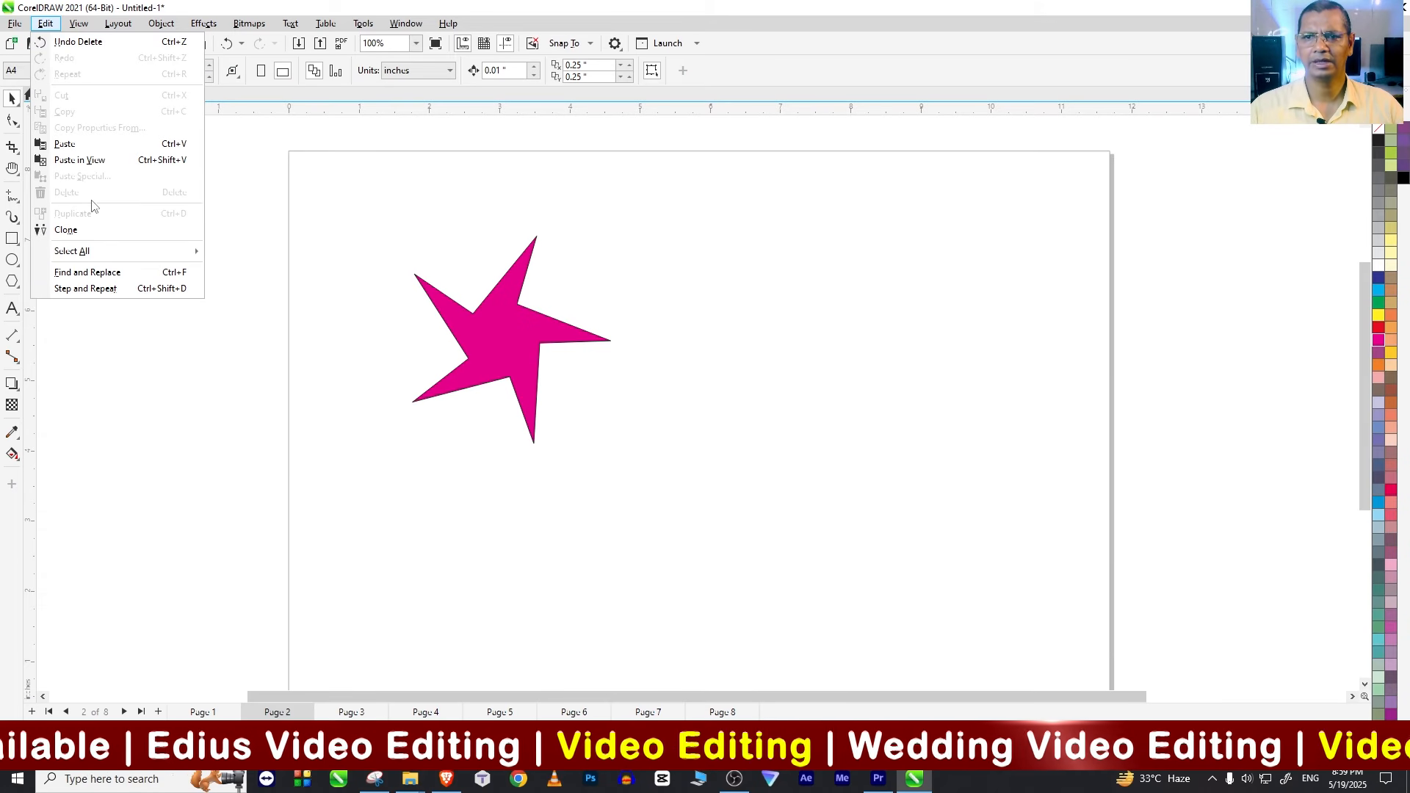
pyautogui.click(486, 337)
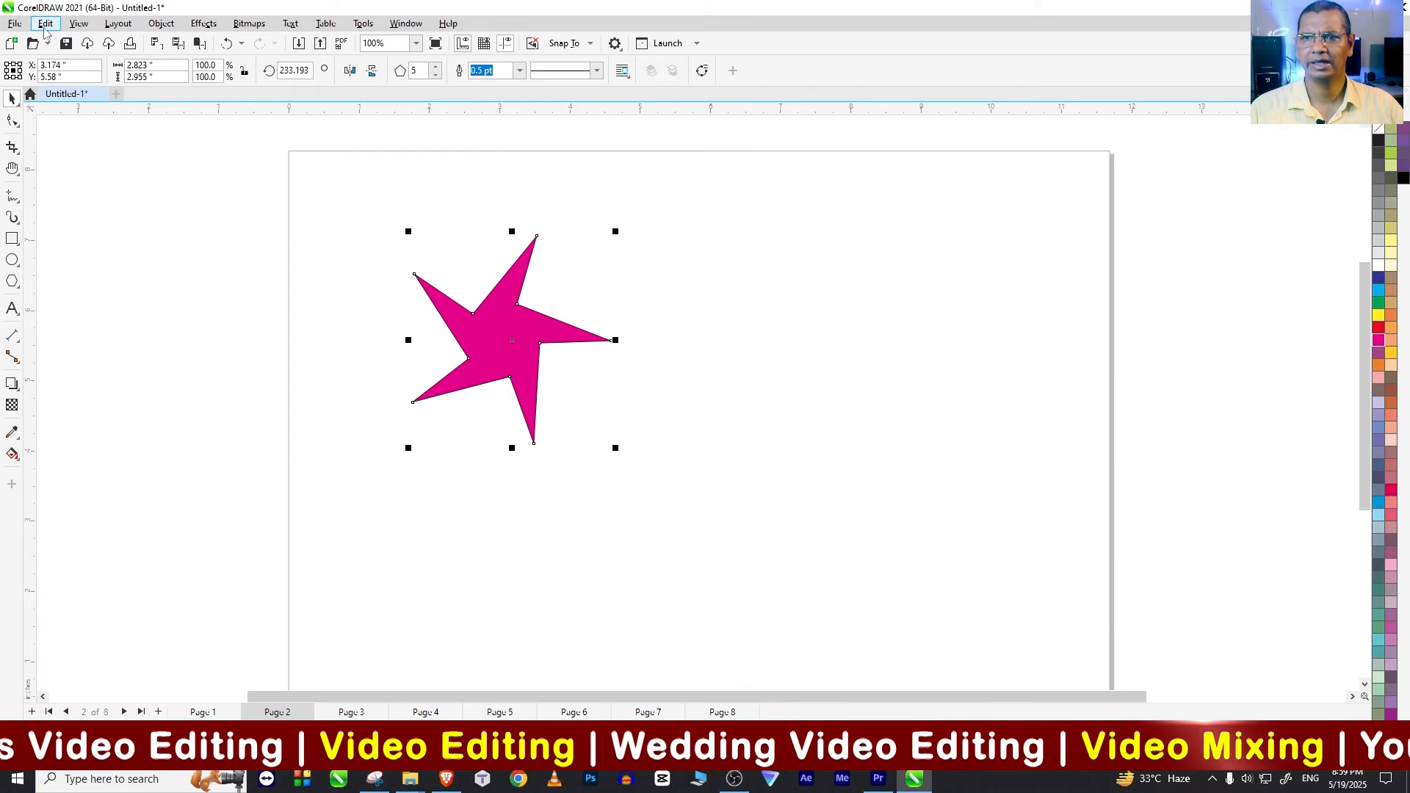
pyautogui.click(46, 23)
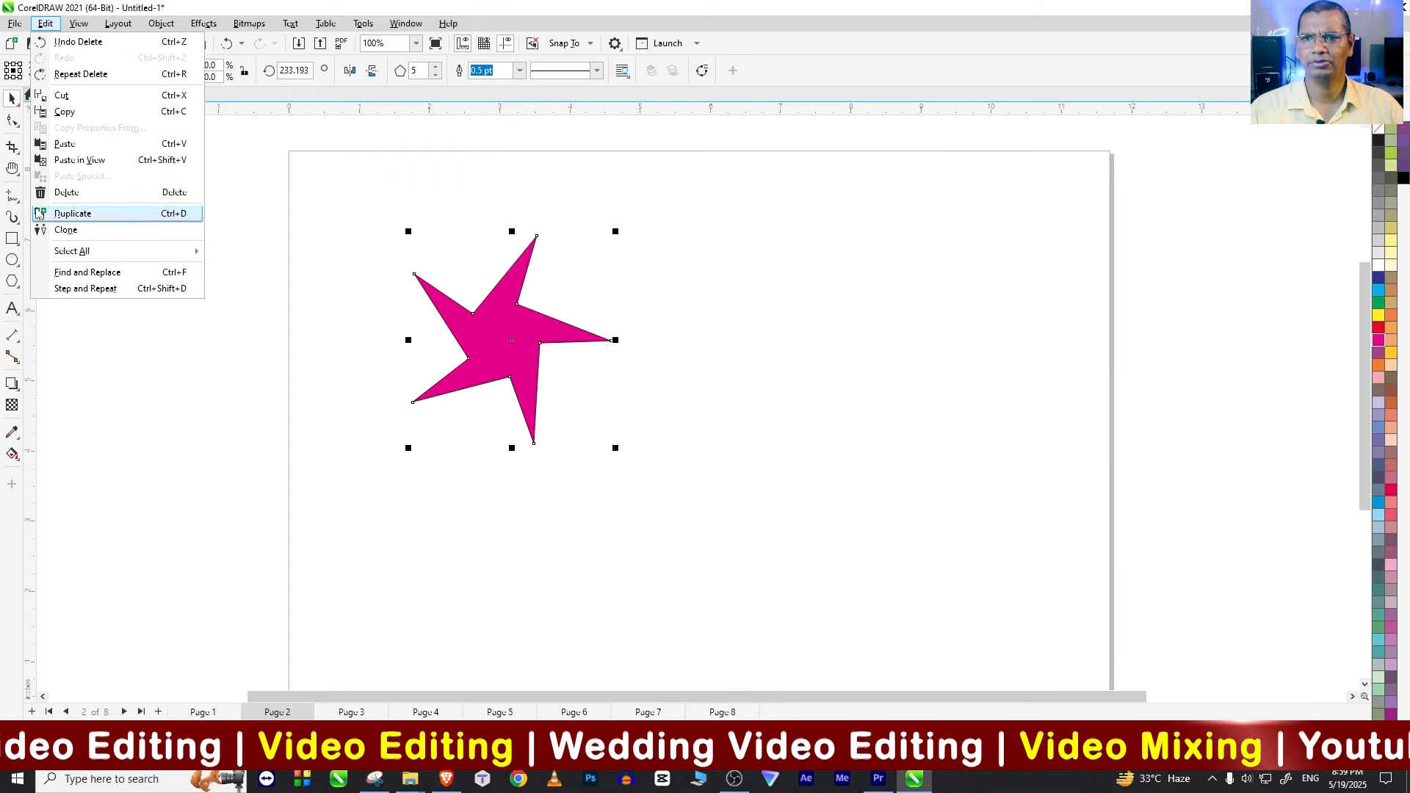
pyautogui.click(165, 197)
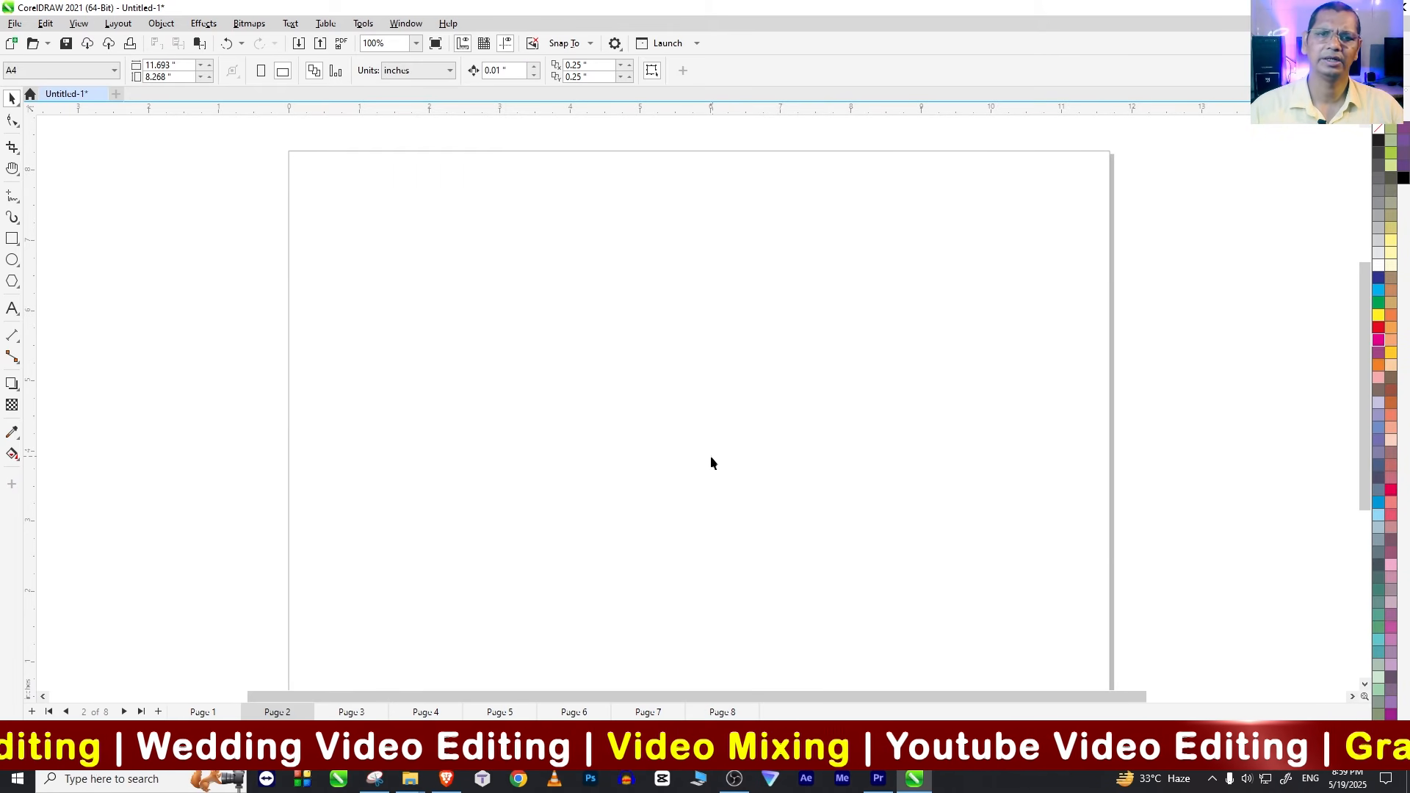
pyautogui.hotkey('ctrl', 'z')
# Step: Place four copies of the magenta star around the page
pyautogui.moveTo(500, 350); pyautogui.dragTo(687, 482)
pyautogui.rightClick(767, 337)
pyautogui.rightClick(977, 448)
pyautogui.rightClick(511, 537)
pyautogui.rightClick(686, 482)
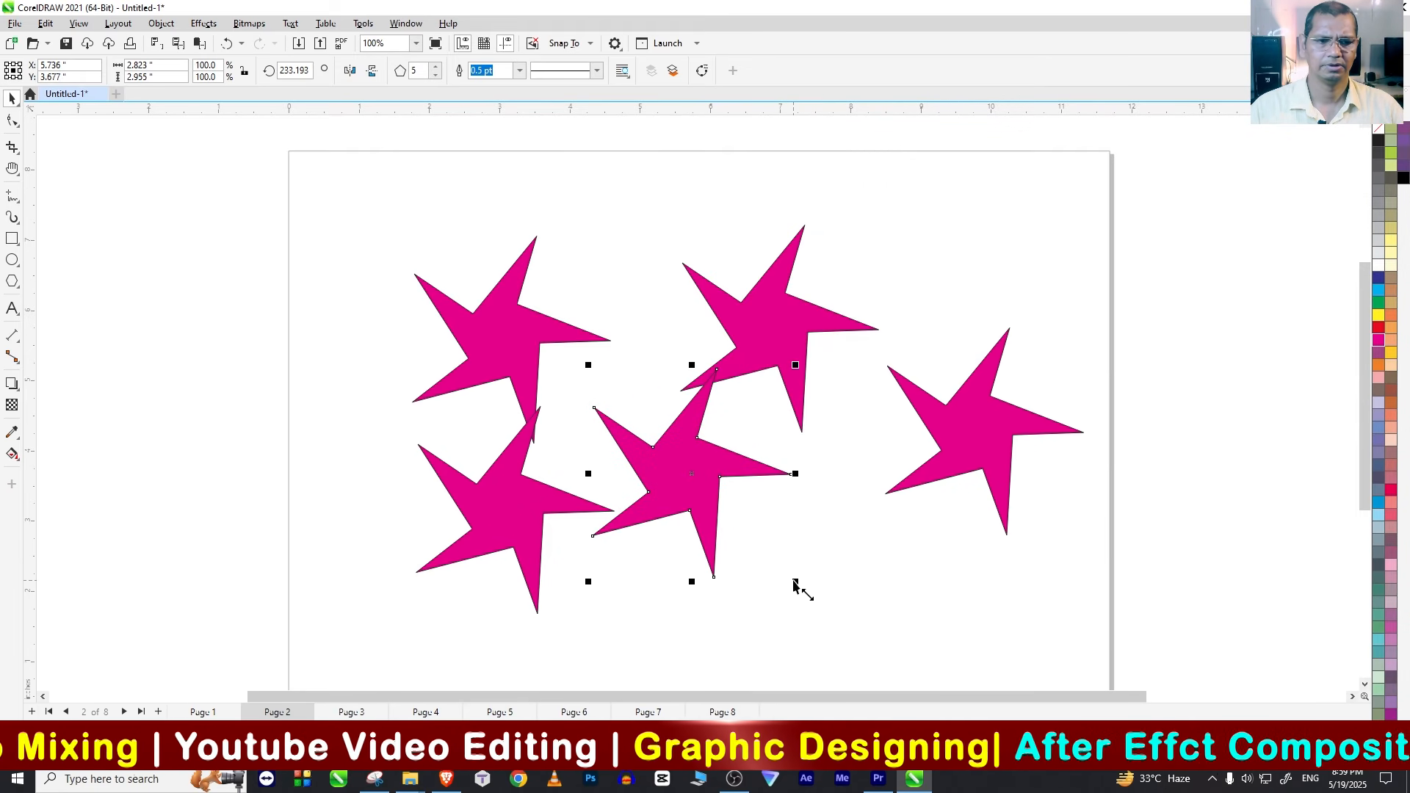
# Step: Shrink the middle star copy and make a larger copy of it in the lower right part of the page
pyautogui.moveTo(795, 584); pyautogui.dragTo(672, 453)
pyautogui.moveTo(632, 412); pyautogui.dragTo(955, 653)
pyautogui.rightClick(784, 521)
# Step: Select all the stars, remove them with the Delete command, and undo the deletion
pyautogui.hotkey('ctrl', 'a')
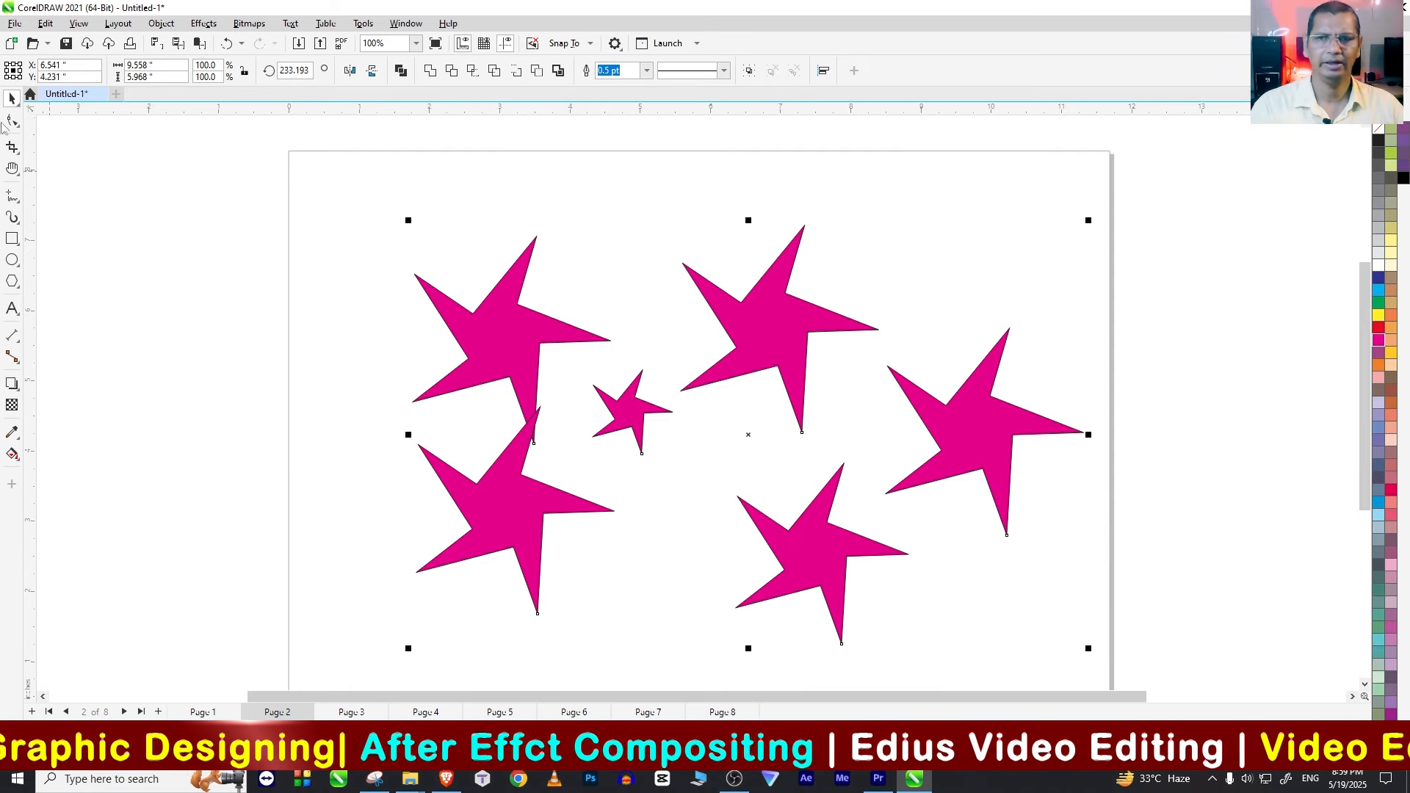
pyautogui.click(46, 23)
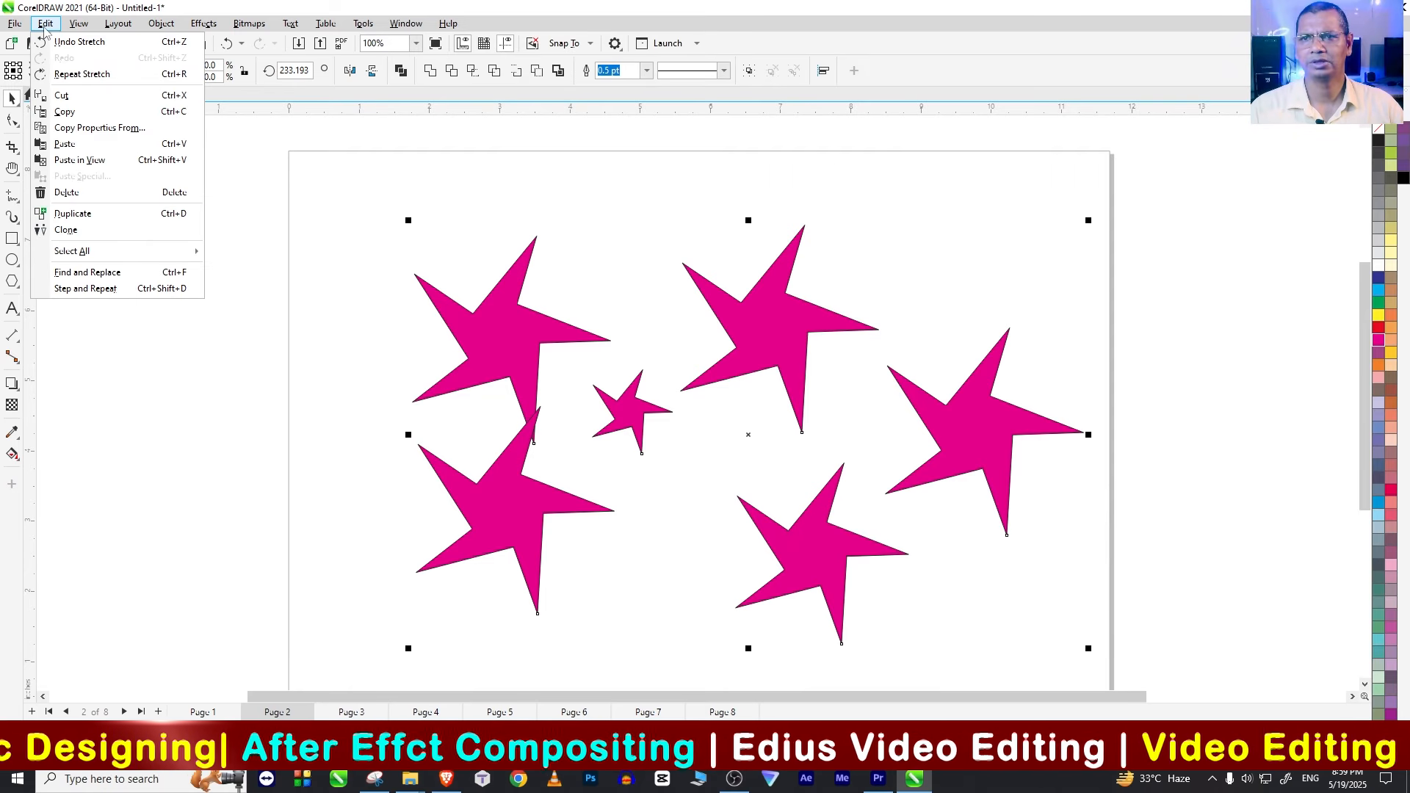
pyautogui.click(142, 197)
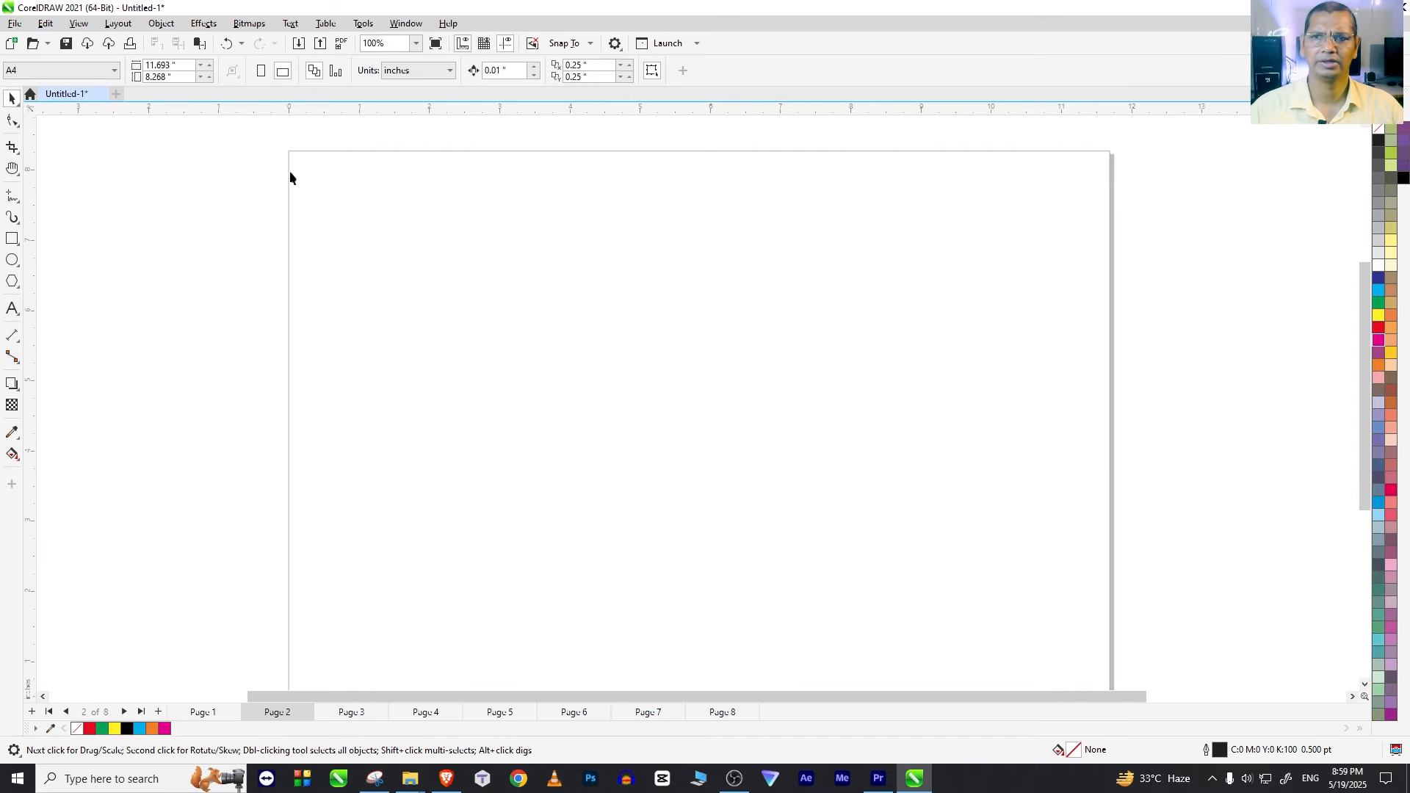
pyautogui.click(45, 23)
pyautogui.click(74, 41)
pyautogui.click(285, 313)
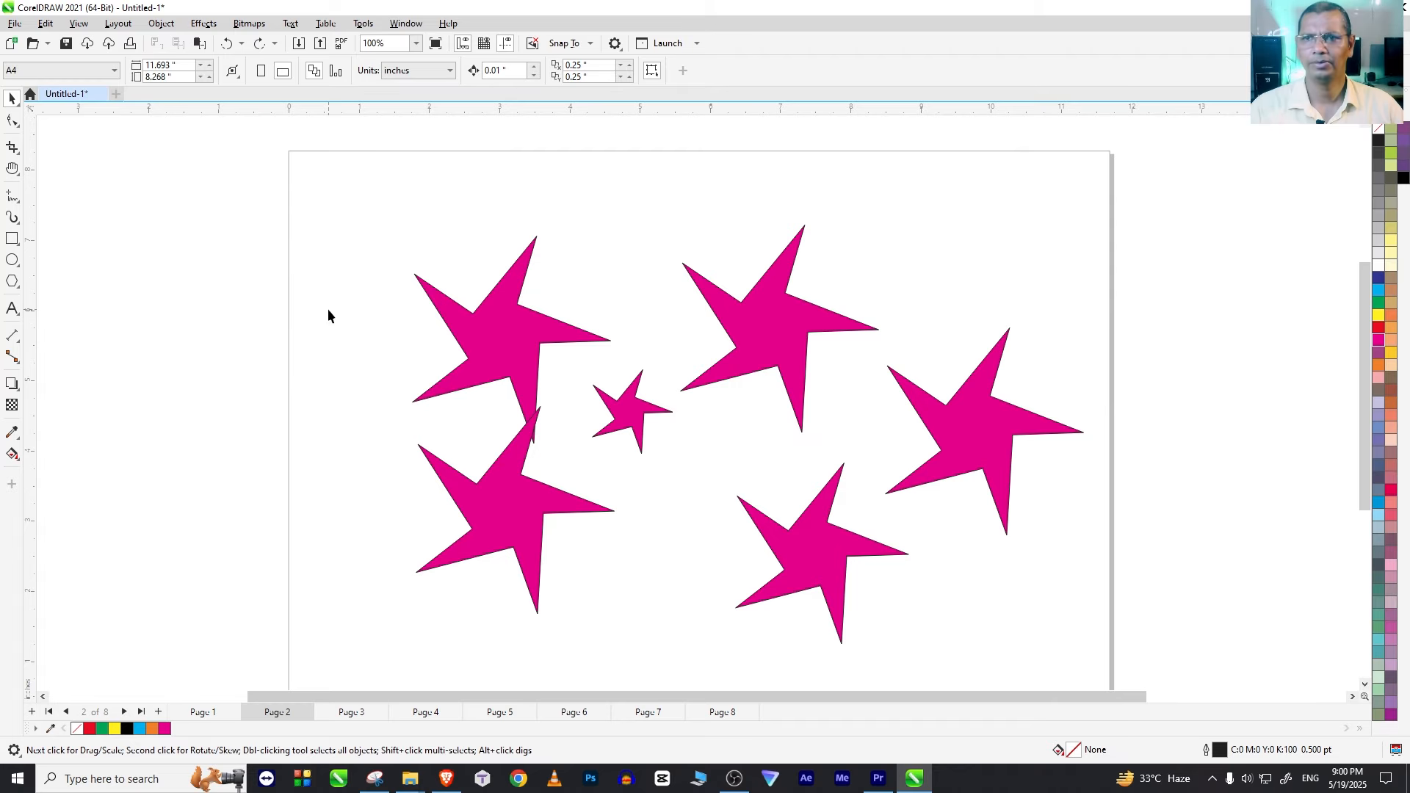
pyautogui.click(45, 23)
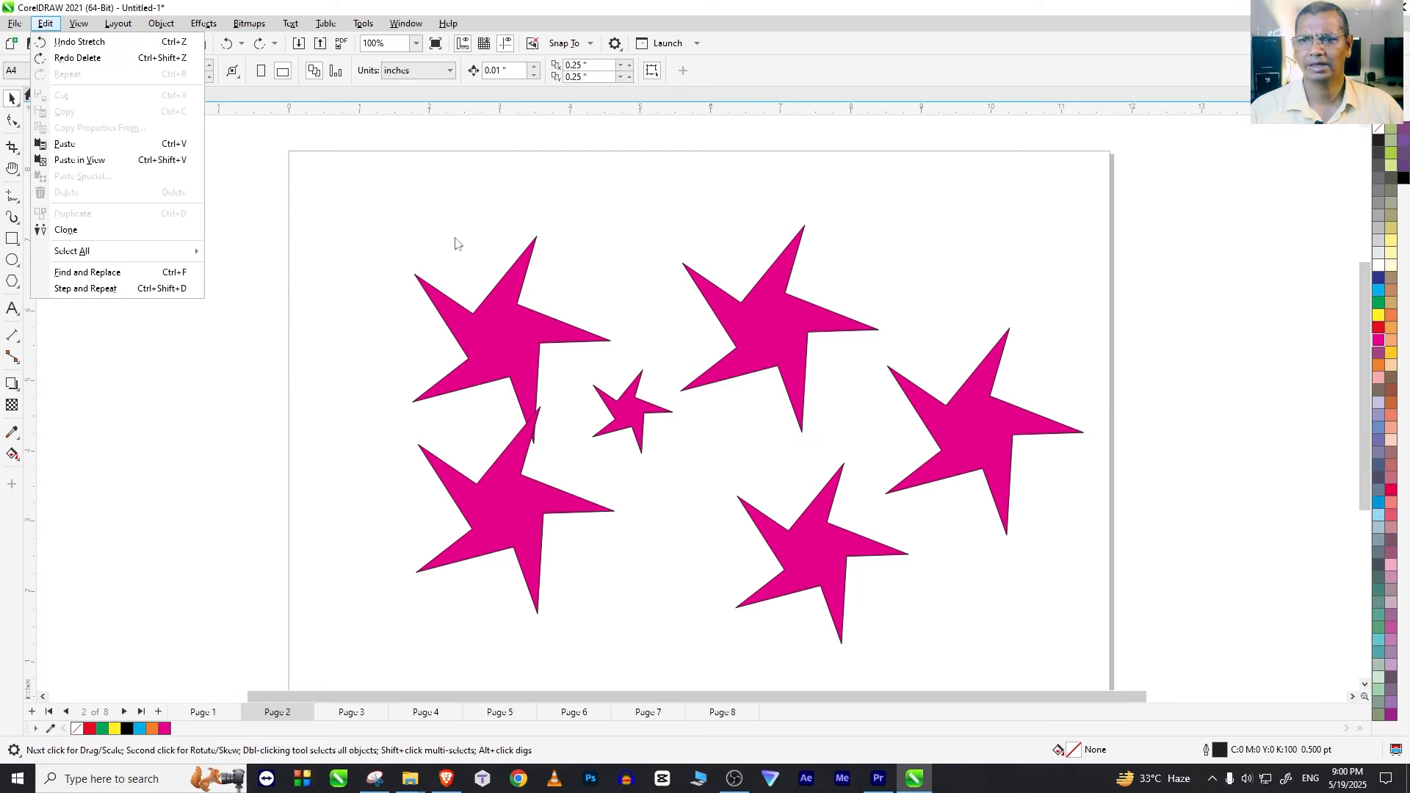
pyautogui.click(439, 266)
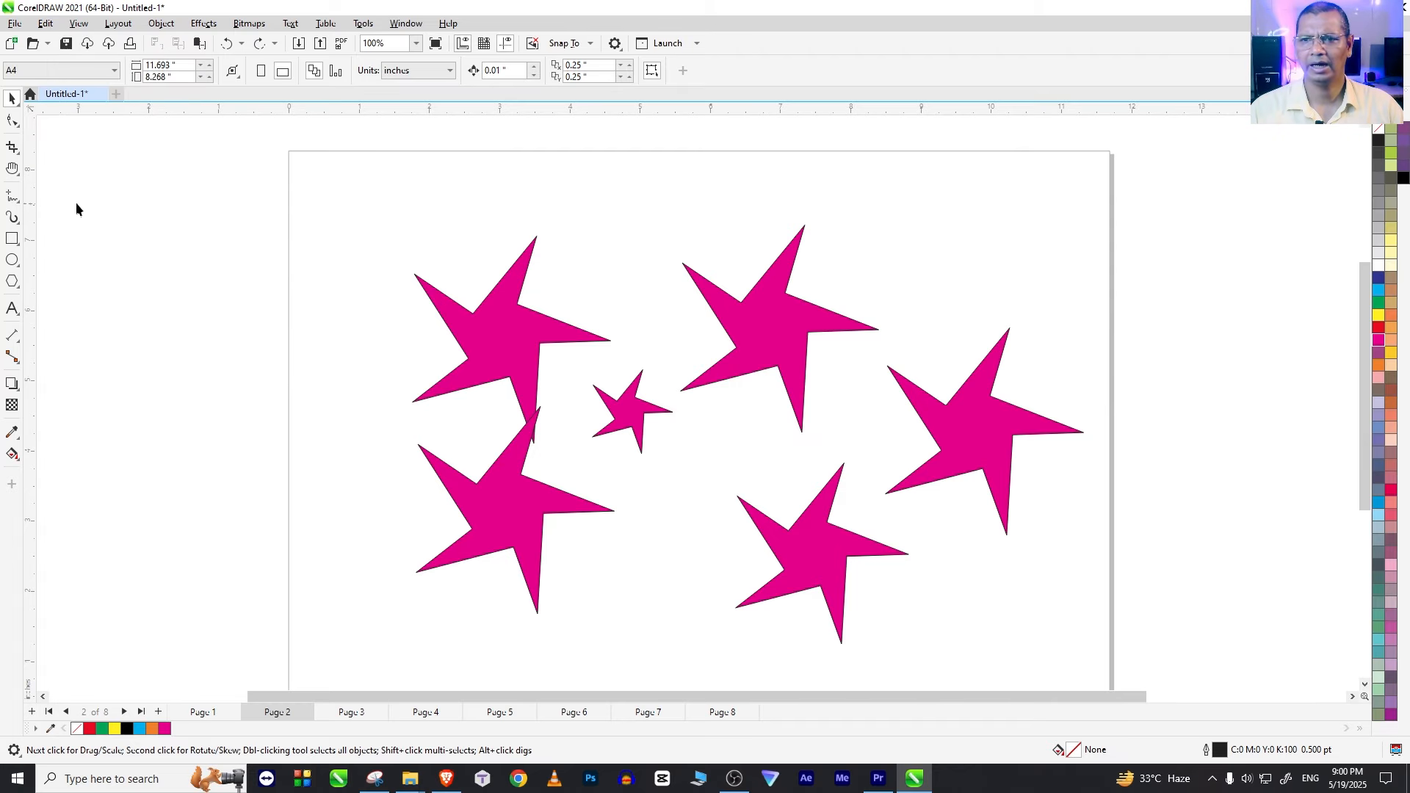
pyautogui.click(560, 348)
pyautogui.moveTo(647, 237); pyautogui.dragTo(1016, 592)
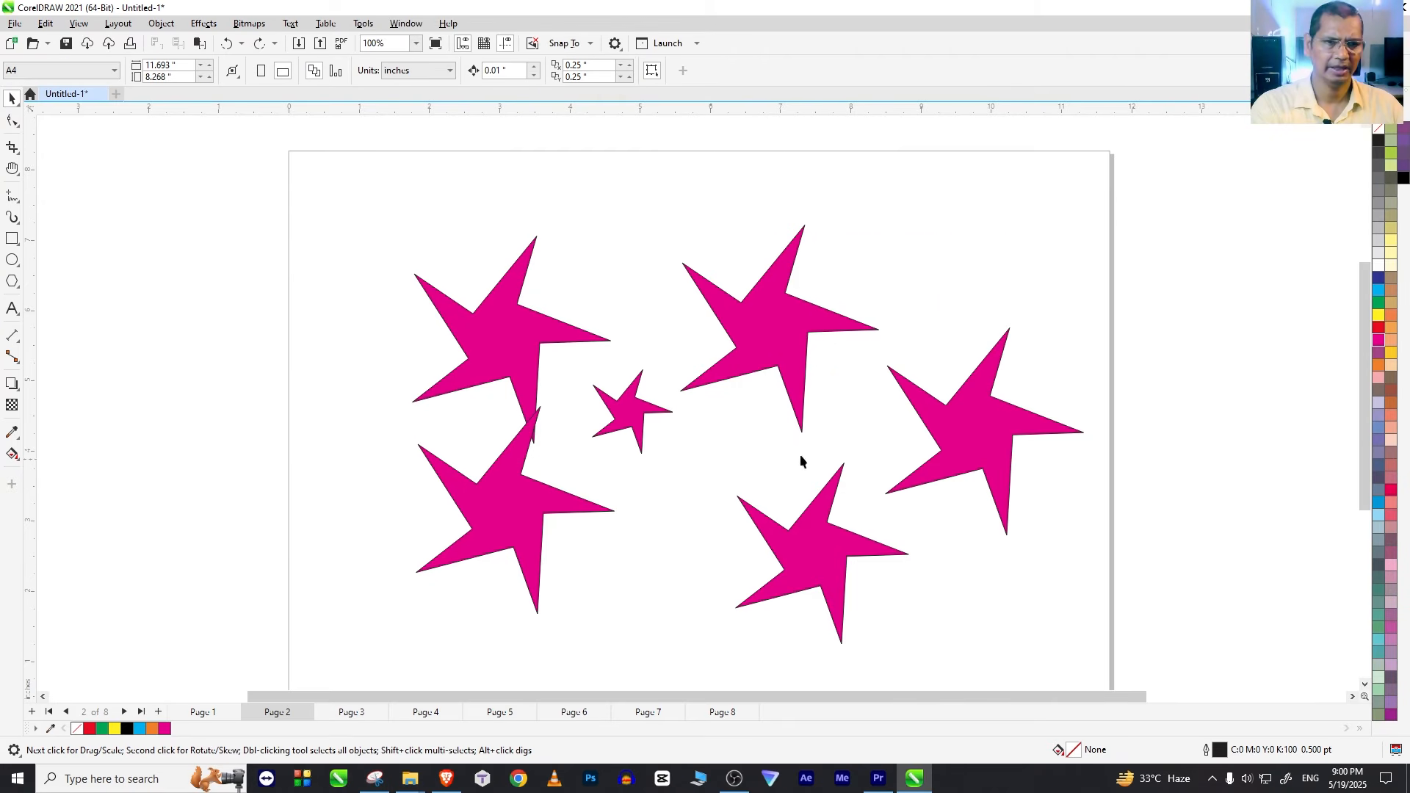
# Step: Delete the five star copies one by one, keeping only the original star near the page's upper left
pyautogui.click(635, 410)
pyautogui.press('Delete')
pyautogui.click(792, 341)
pyautogui.press('Delete')
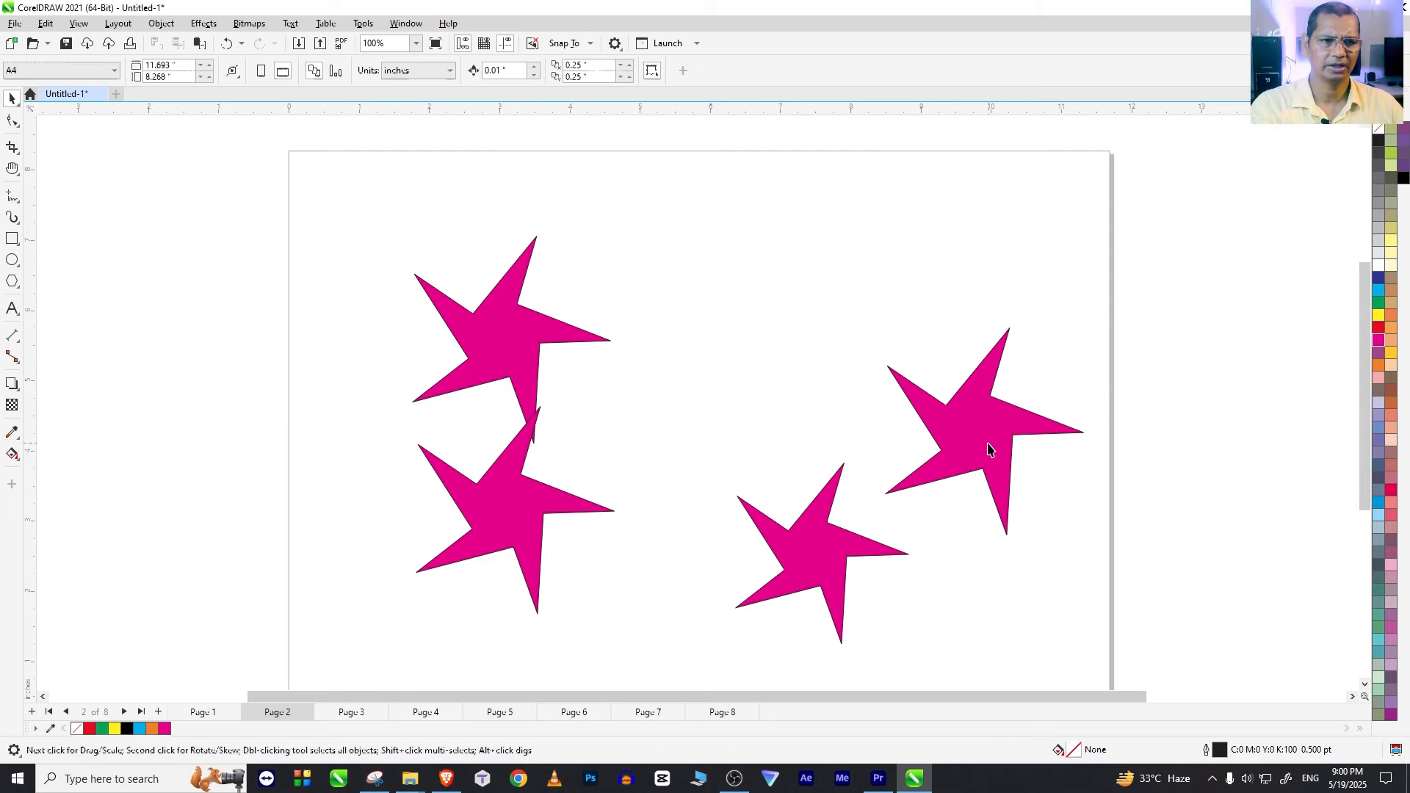
pyautogui.click(989, 449)
pyautogui.press('Delete')
pyautogui.click(760, 585)
pyautogui.press('Delete')
pyautogui.click(535, 504)
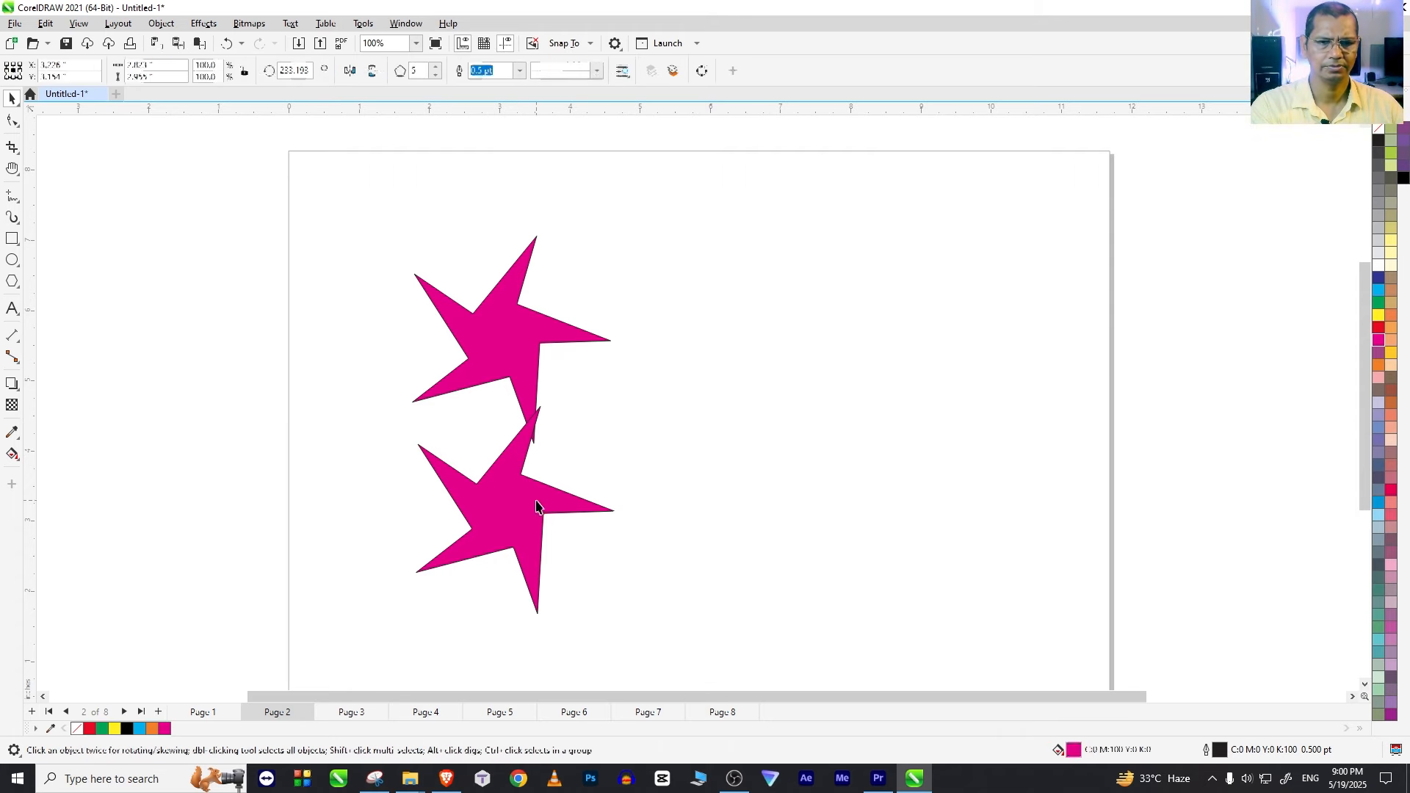
pyautogui.press('Delete')
# Step: Move the star toward the page's upper left corner and pull its inner nodes outward into a fuller, blunt-pointed star
pyautogui.moveTo(498, 324); pyautogui.dragTo(418, 241)
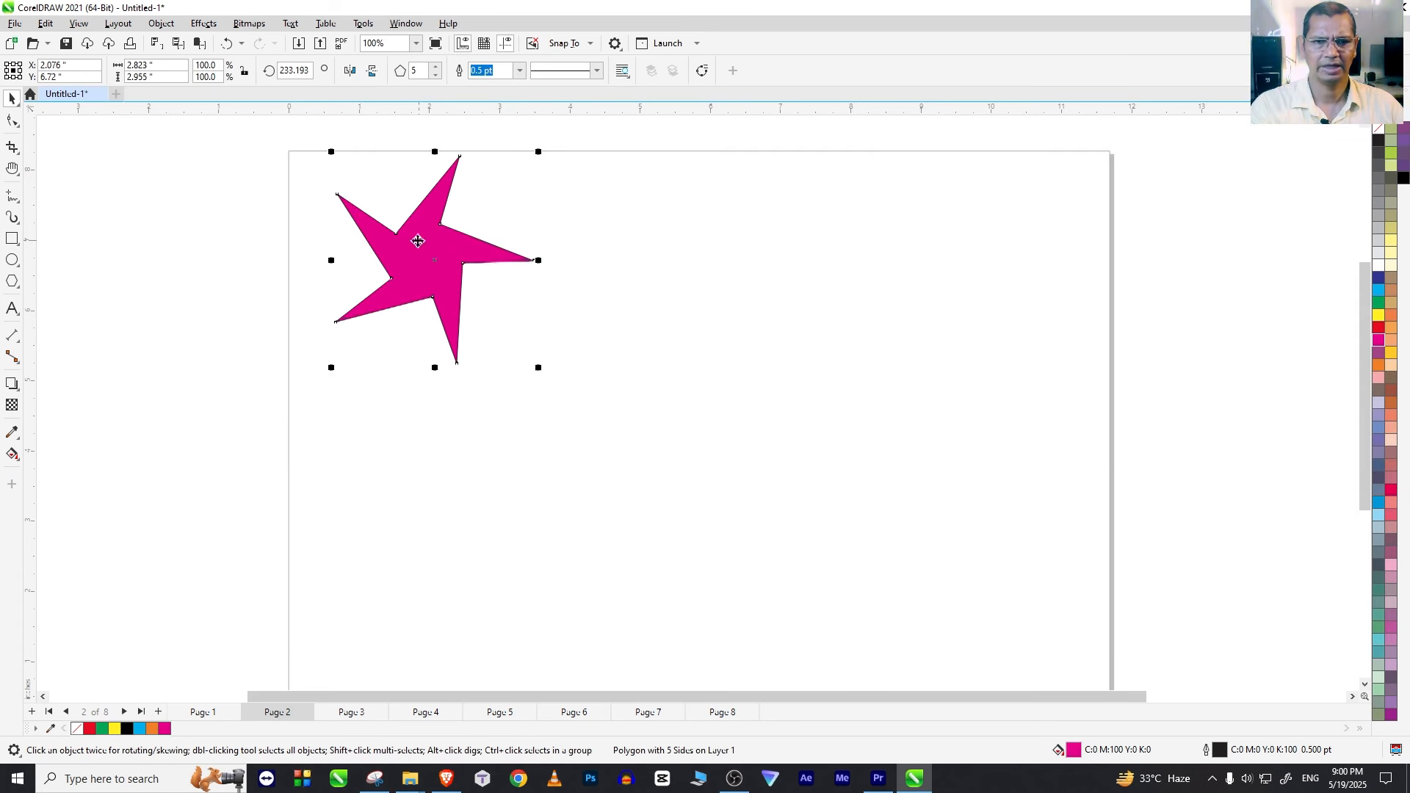
pyautogui.click(426, 291)
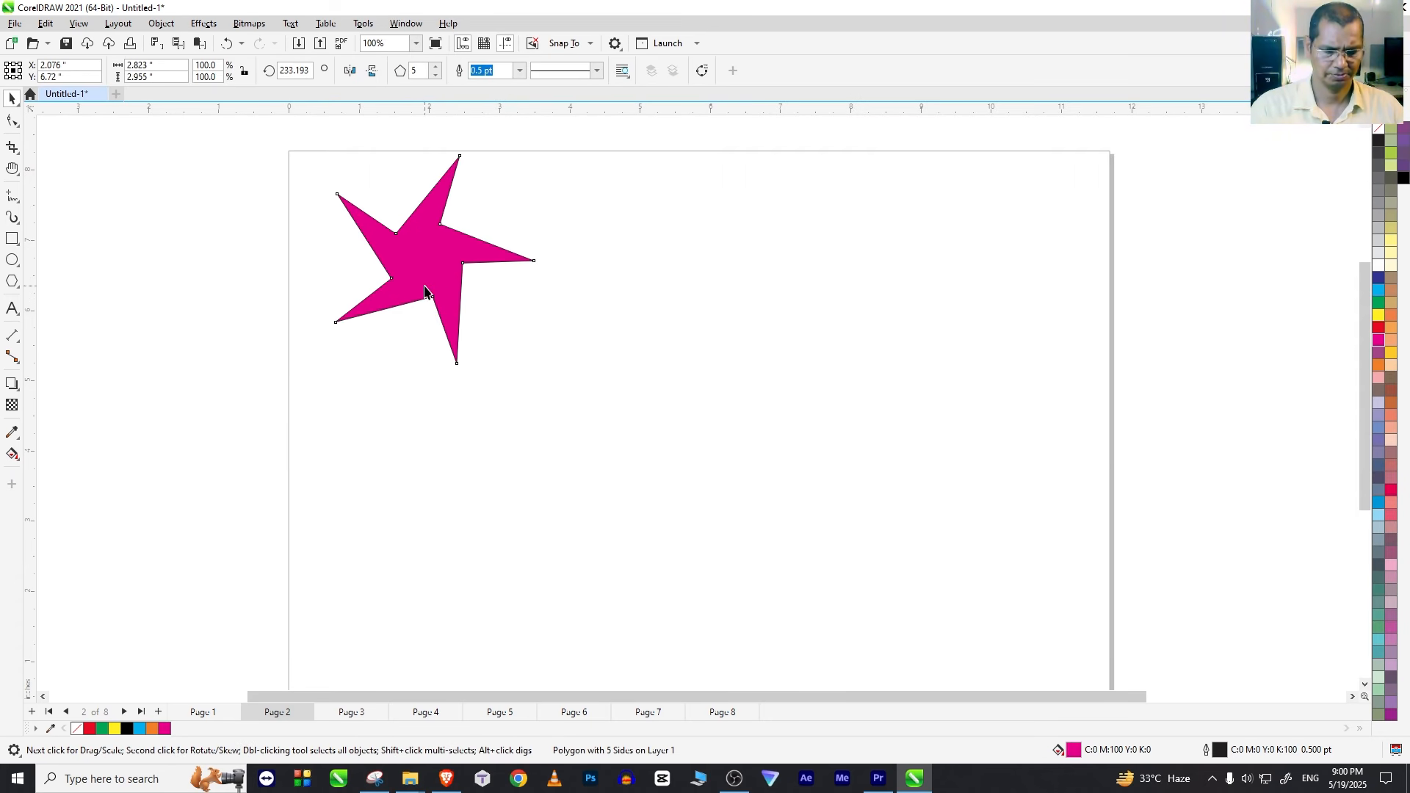
pyautogui.press('F10')
pyautogui.moveTo(440, 225); pyautogui.dragTo(488, 213)
pyautogui.press('space')
pyautogui.moveTo(423, 272); pyautogui.dragTo(420, 306)
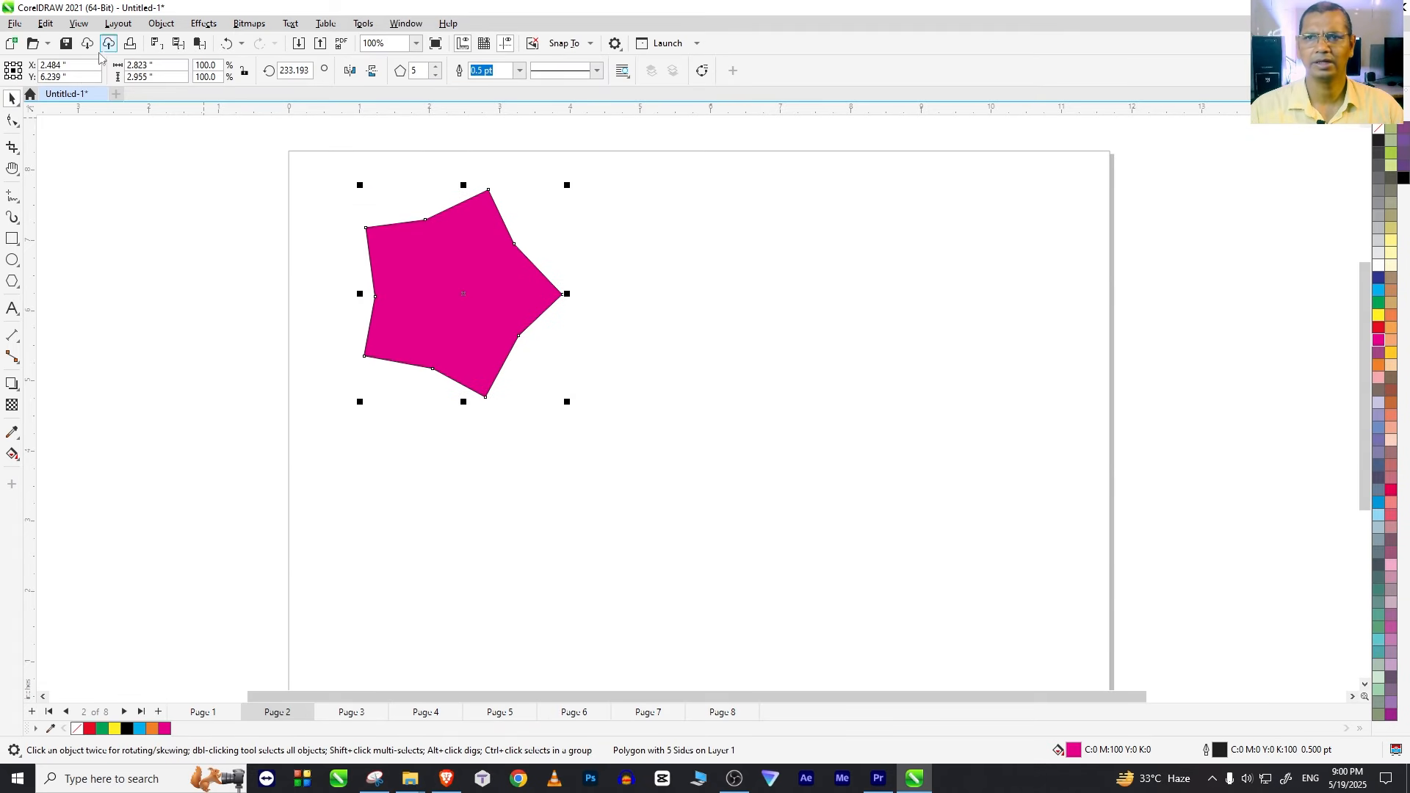
# Step: Duplicate the magenta star eight times into a diagonal cascade and move the whole stack lower on the page
pyautogui.click(45, 23)
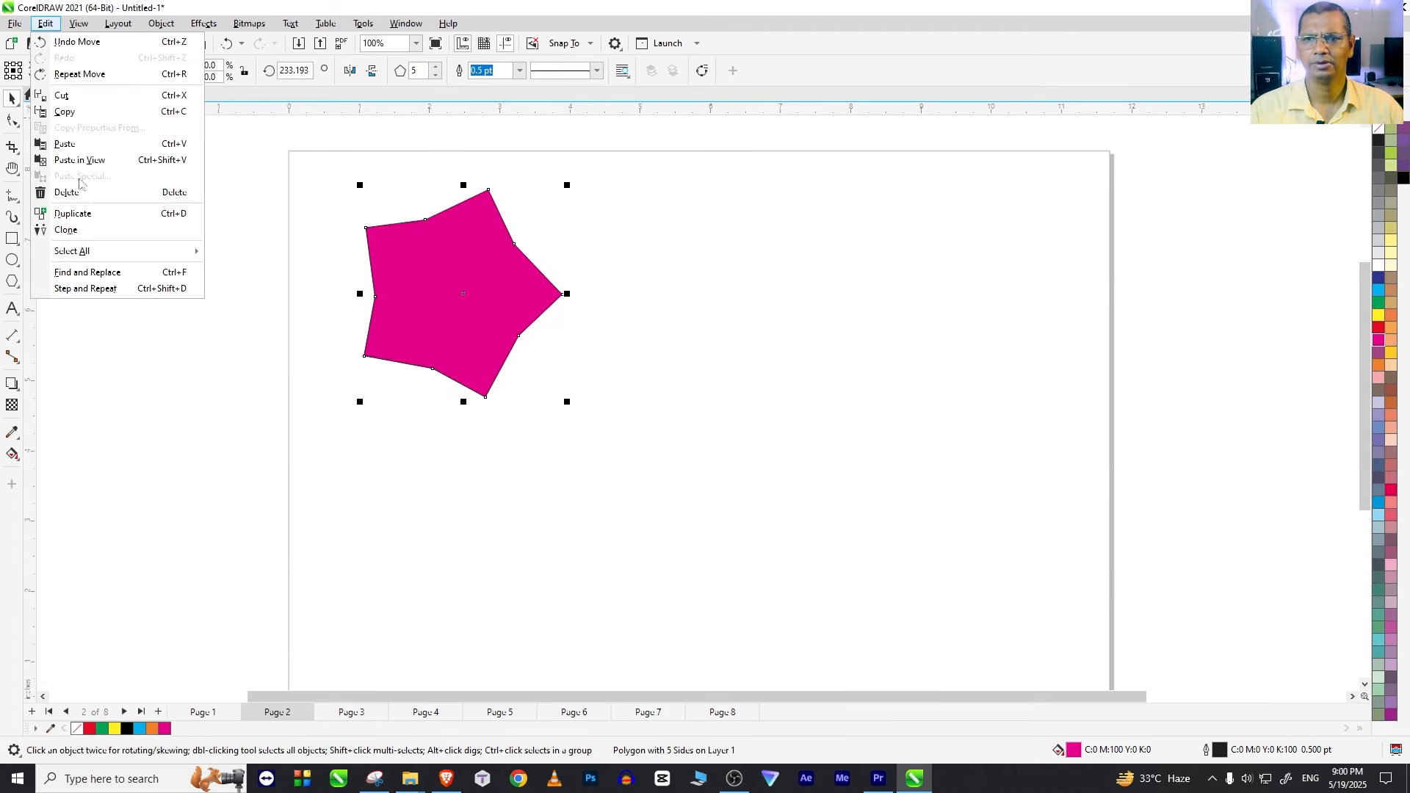
pyautogui.click(105, 220)
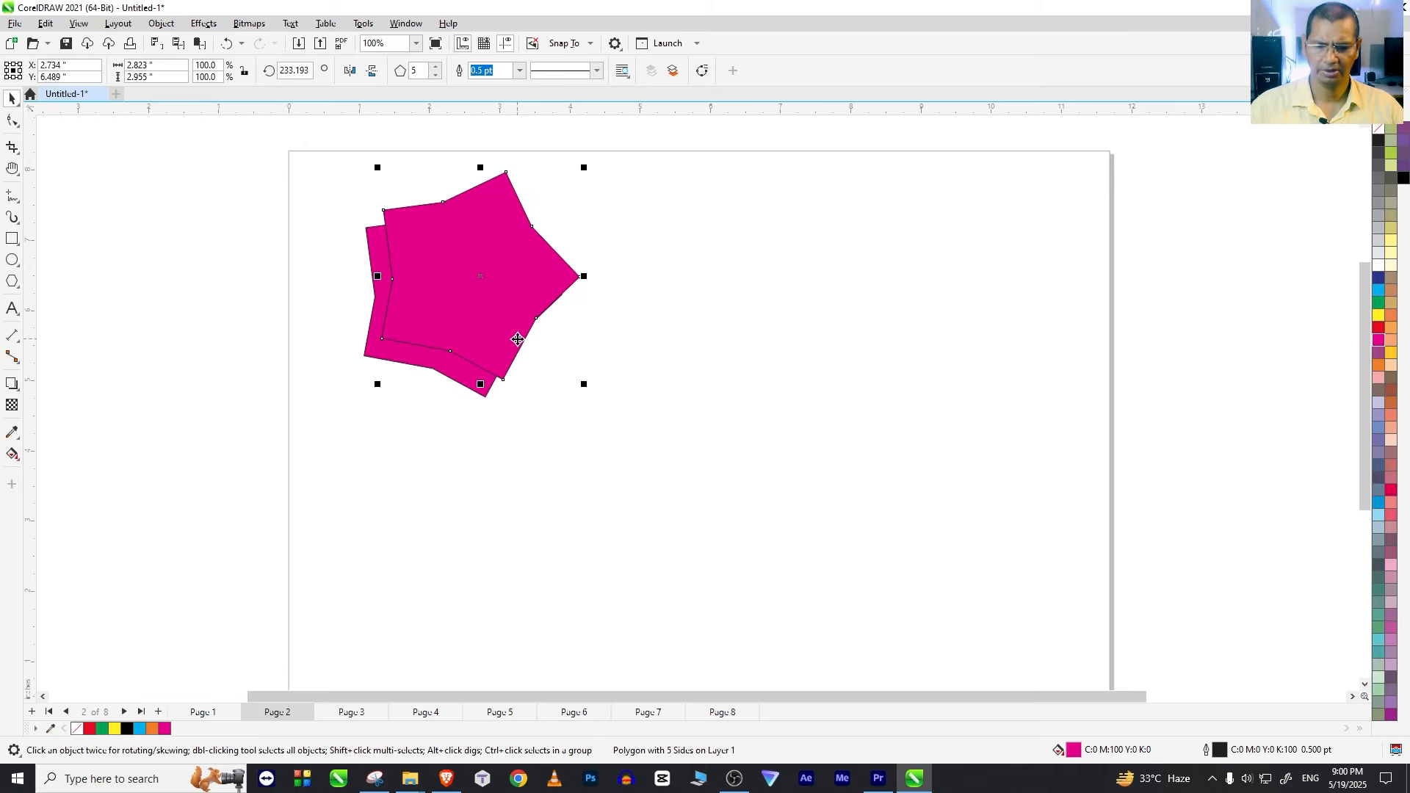
pyautogui.hotkey('ctrl', 'd')
pyautogui.hotkey('ctrl', 'd')
pyautogui.hotkey('ctrl', 'd')
pyautogui.hotkey('ctrl', 'd')
pyautogui.hotkey('ctrl', 'd')
pyautogui.hotkey('ctrl', 'd')
pyautogui.hotkey('ctrl', 'd')
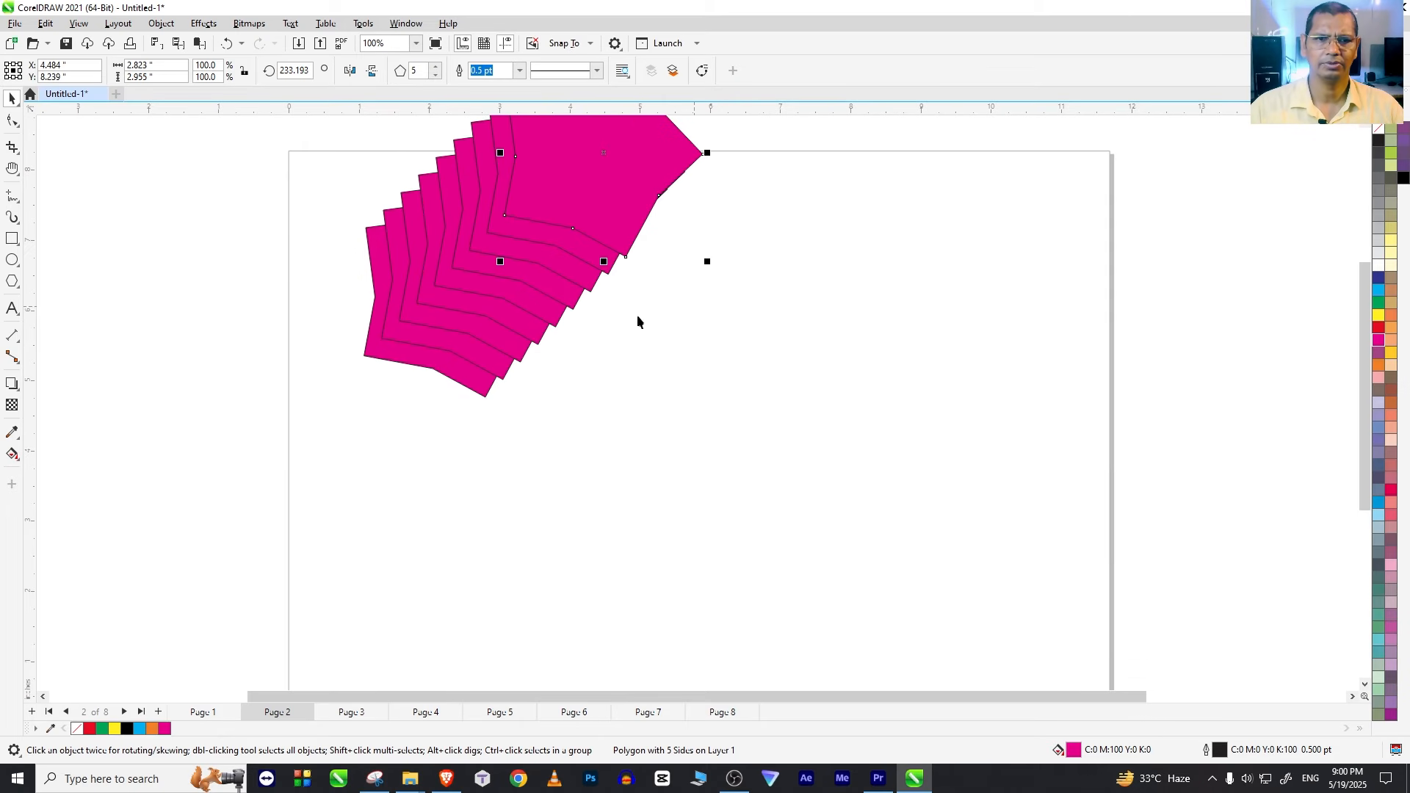
pyautogui.click(451, 328)
pyautogui.hotkey('ctrl', 'a')
pyautogui.moveTo(596, 199); pyautogui.dragTo(593, 310)
# Step: Recolour three stars in the stack: the rearmost black, a middle one purple and the one just behind the front star yellow
pyautogui.click(536, 372)
pyautogui.click(861, 526)
pyautogui.click(533, 447)
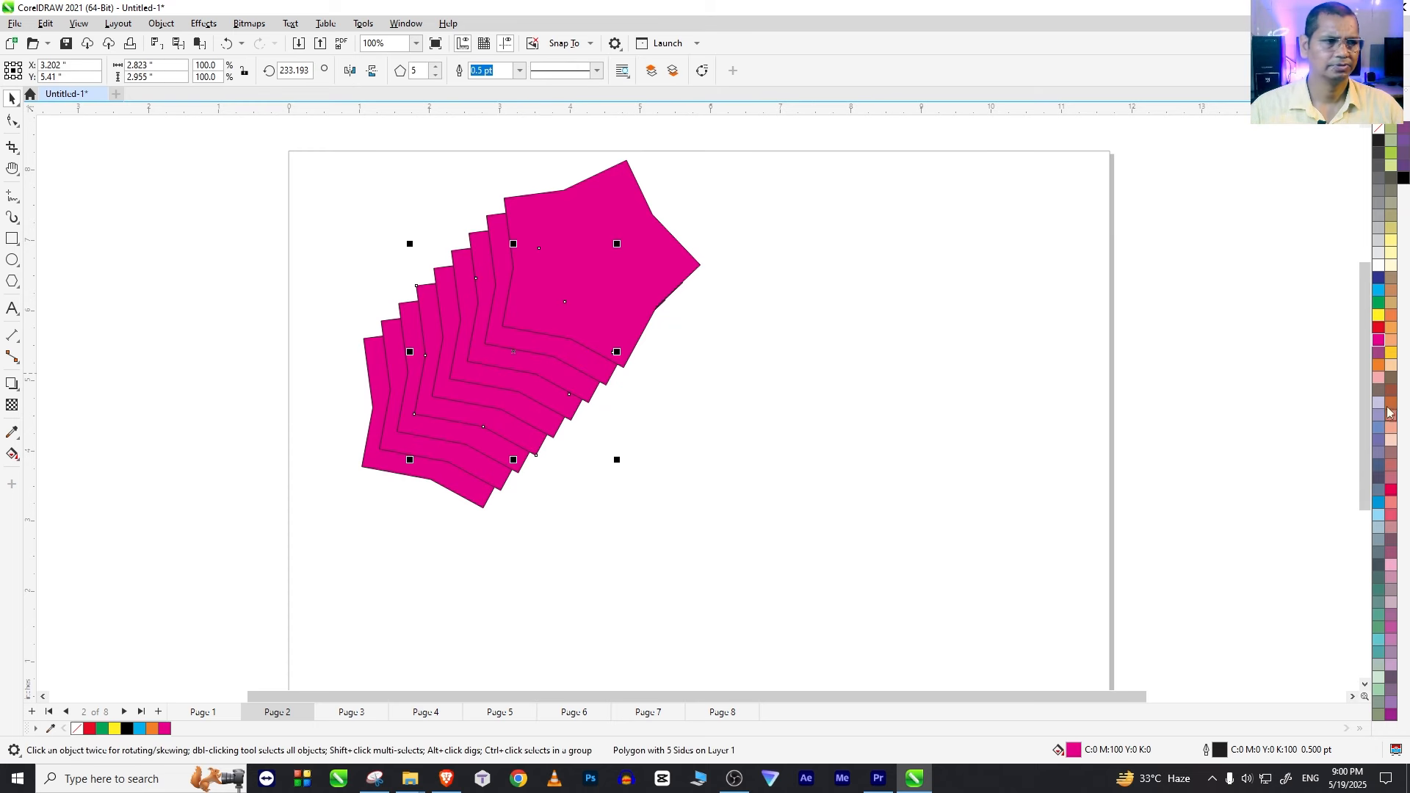
pyautogui.click(1378, 357)
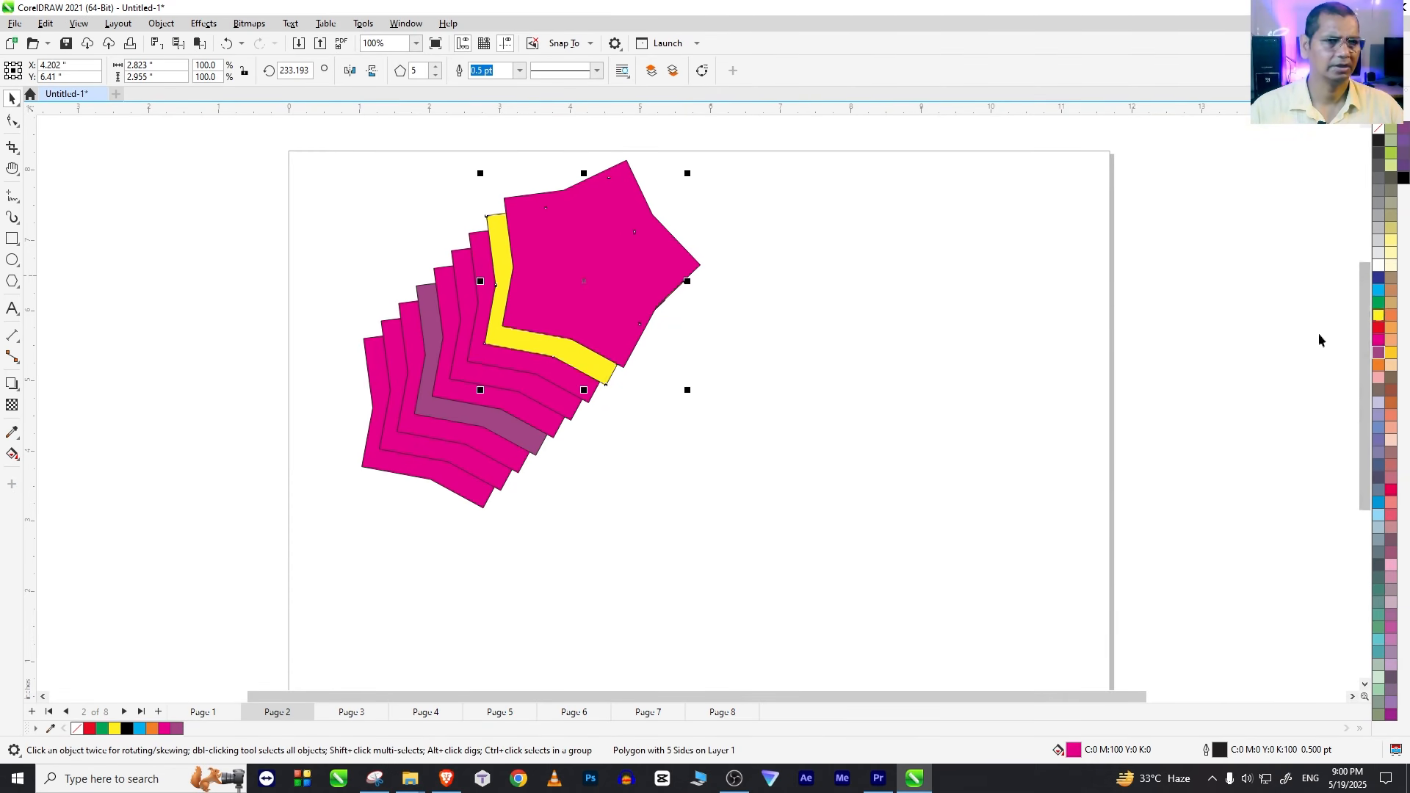
pyautogui.click(889, 440)
pyautogui.click(441, 473)
pyautogui.click(889, 455)
pyautogui.click(420, 473)
pyautogui.click(1379, 265)
pyautogui.click(517, 469)
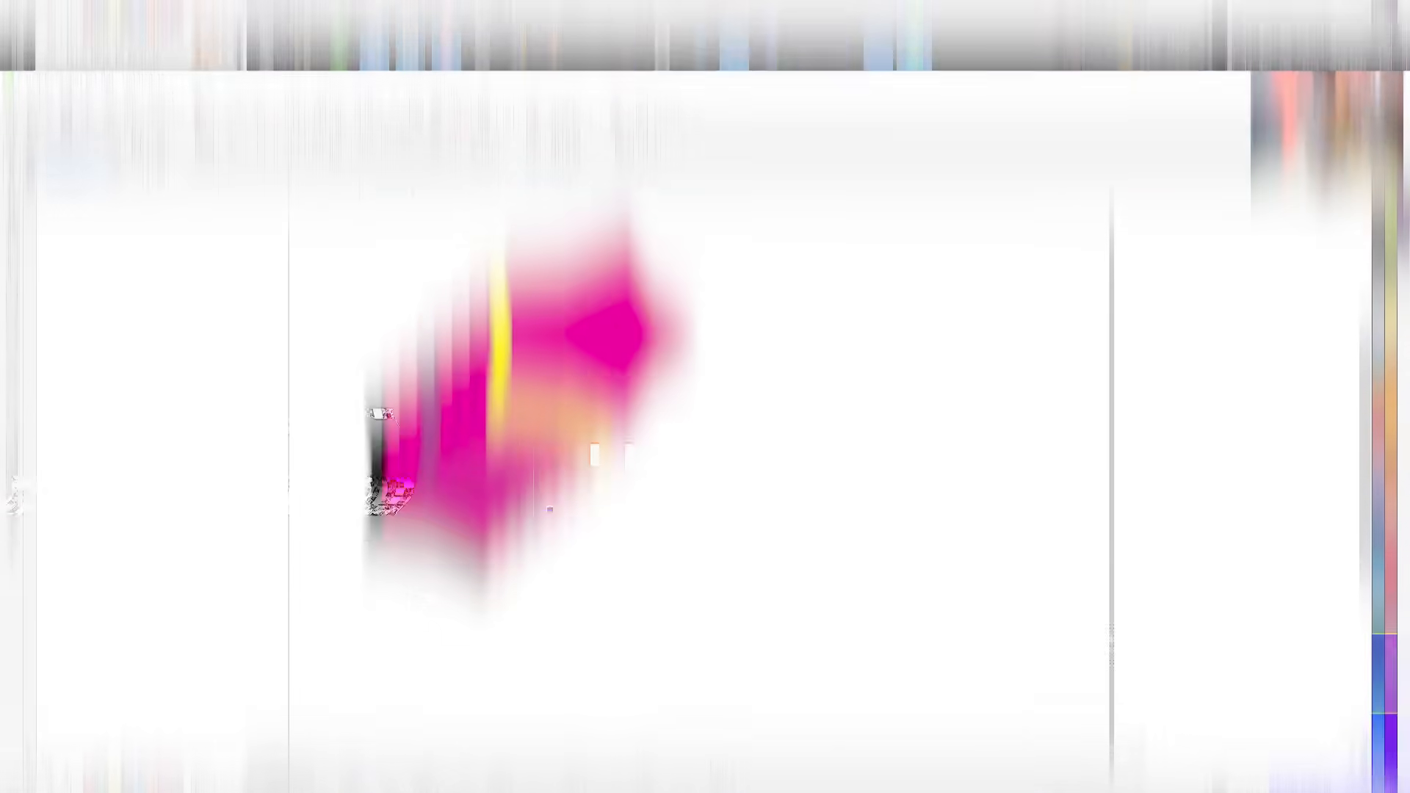
# Step: Apply a magenta-to-white fountain fill running downward across the front star of the stack
pyautogui.click(570, 296)
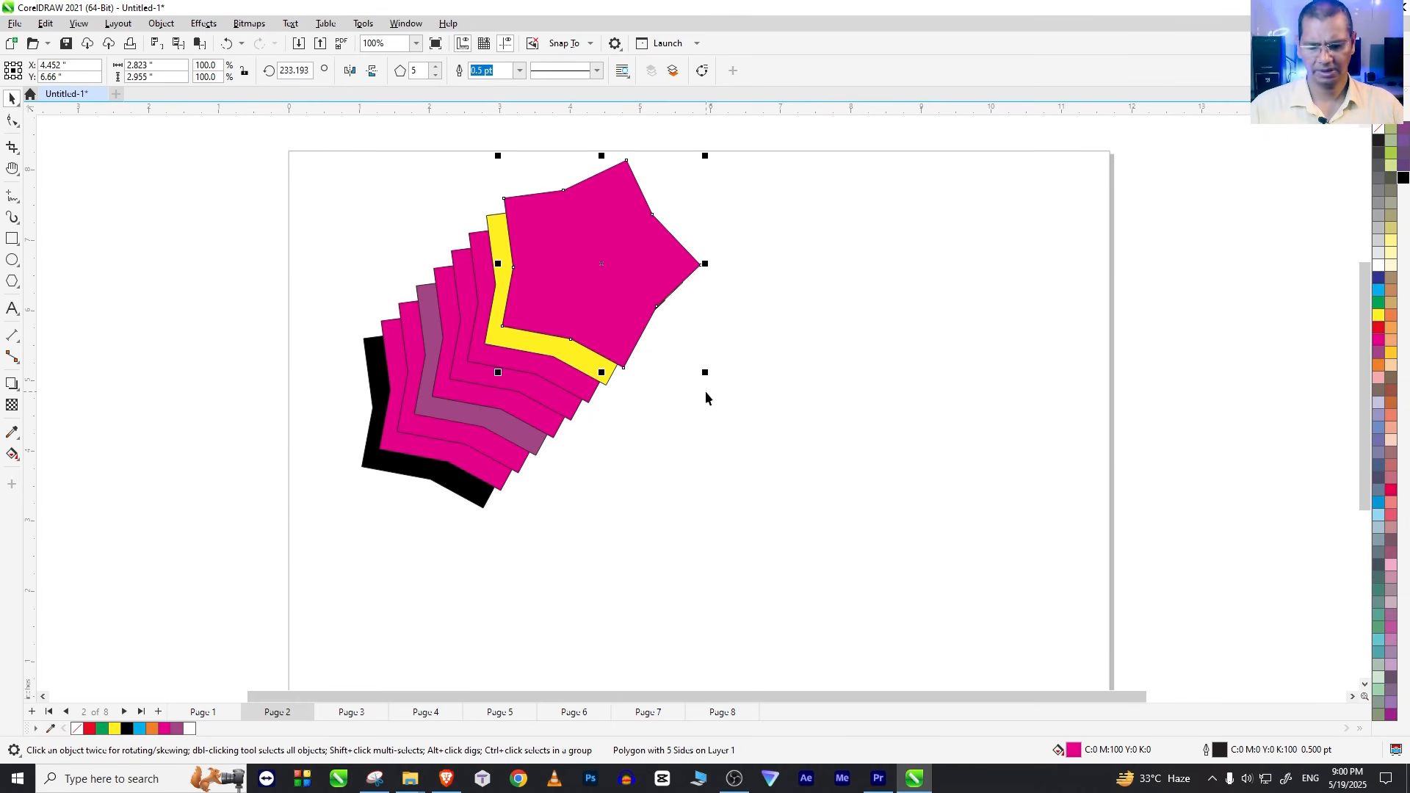
pyautogui.press('g')
pyautogui.moveTo(595, 235); pyautogui.dragTo(584, 317)
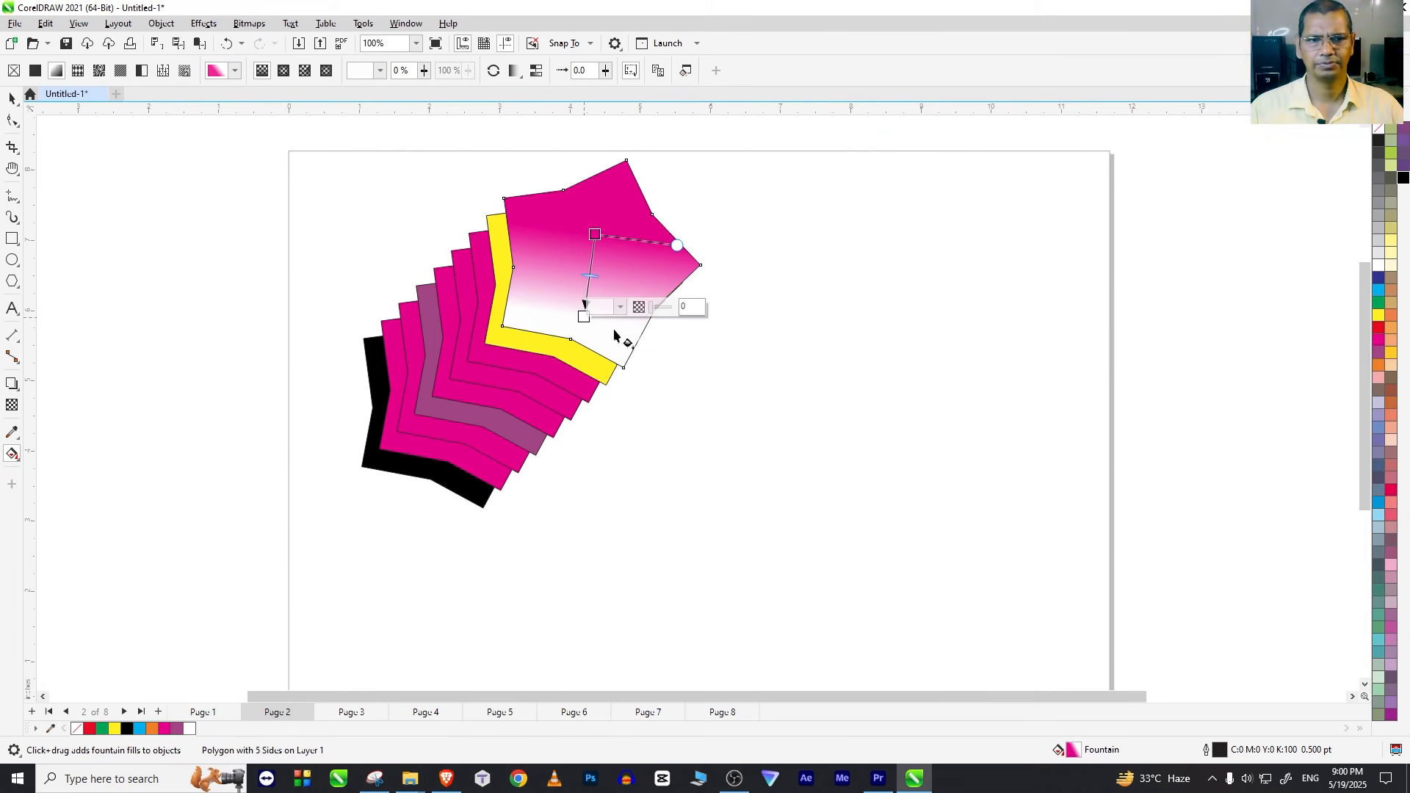
# Step: Place a copy of the gradient star below the stack and repeat it into a horizontal row of four
pyautogui.click(12, 97)
pyautogui.moveTo(582, 242); pyautogui.dragTo(825, 554)
pyautogui.hotkey('ctrl', 'r')
pyautogui.hotkey('ctrl', 'r')
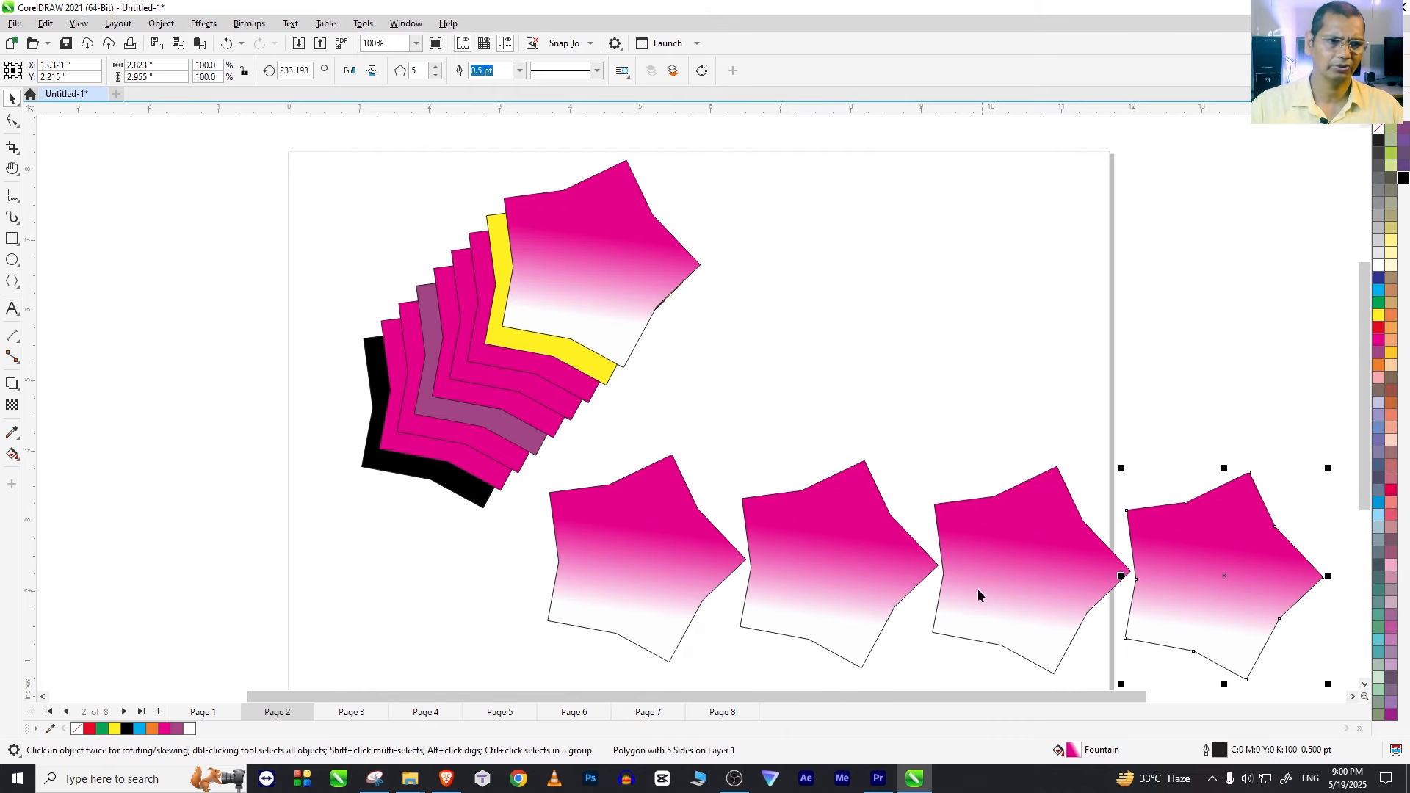
# Step: Delete the four gradient star copies in the lower row one by one
pyautogui.moveTo(538, 484); pyautogui.dragTo(1033, 504)
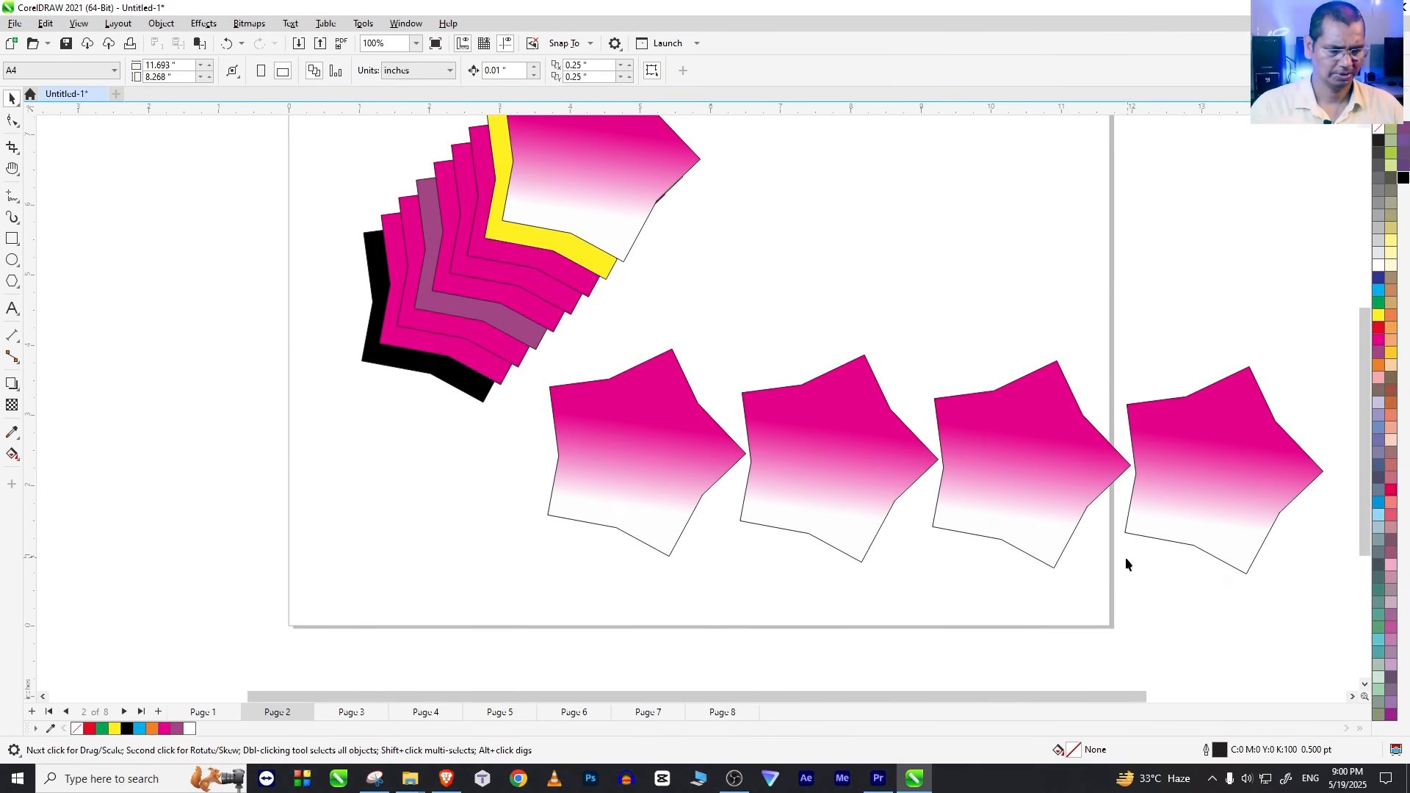
pyautogui.click(1171, 491)
pyautogui.press('Delete')
pyautogui.click(1025, 488)
pyautogui.press('Delete')
pyautogui.click(808, 474)
pyautogui.press('Delete')
pyautogui.click(624, 450)
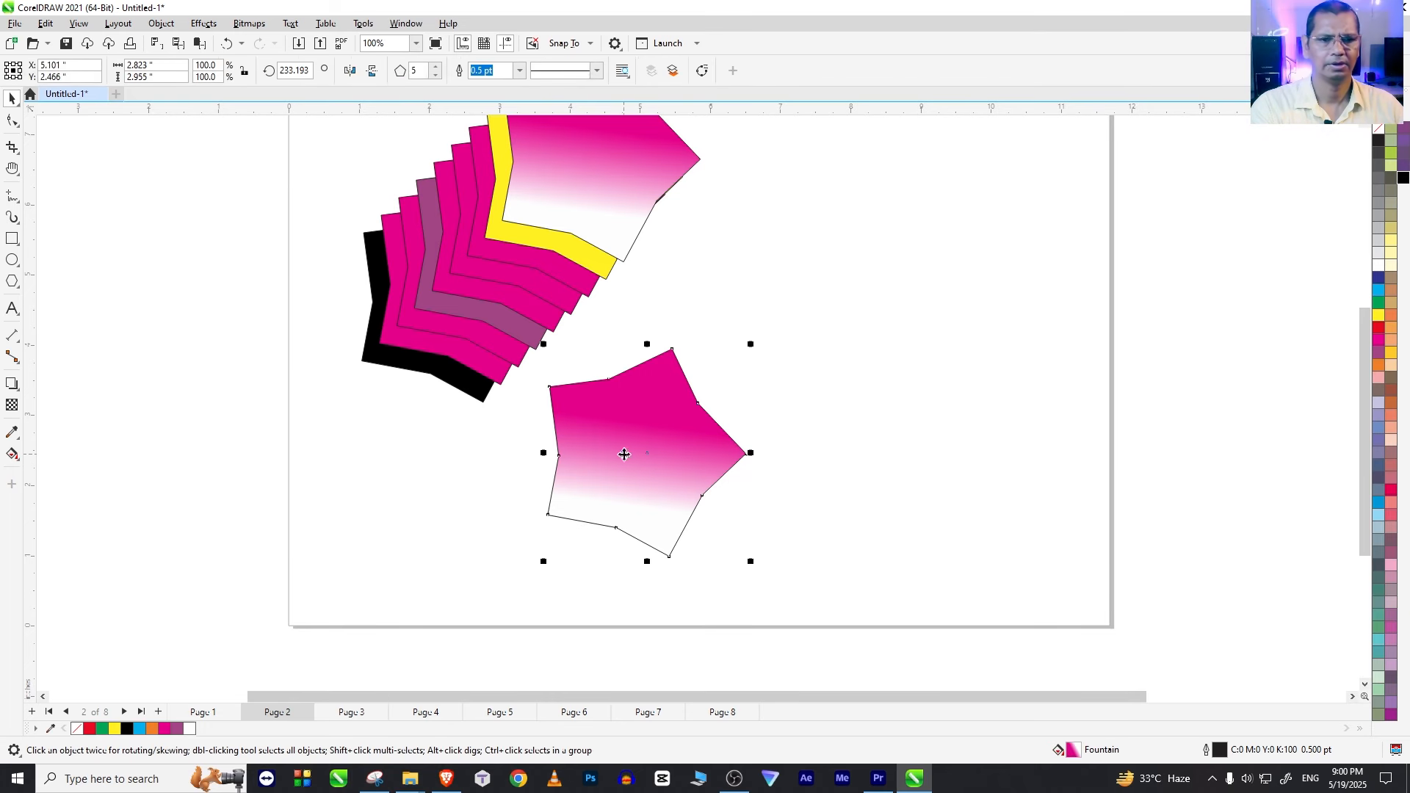
pyautogui.press('Delete')
pyautogui.scroll(-2, 679, 457)
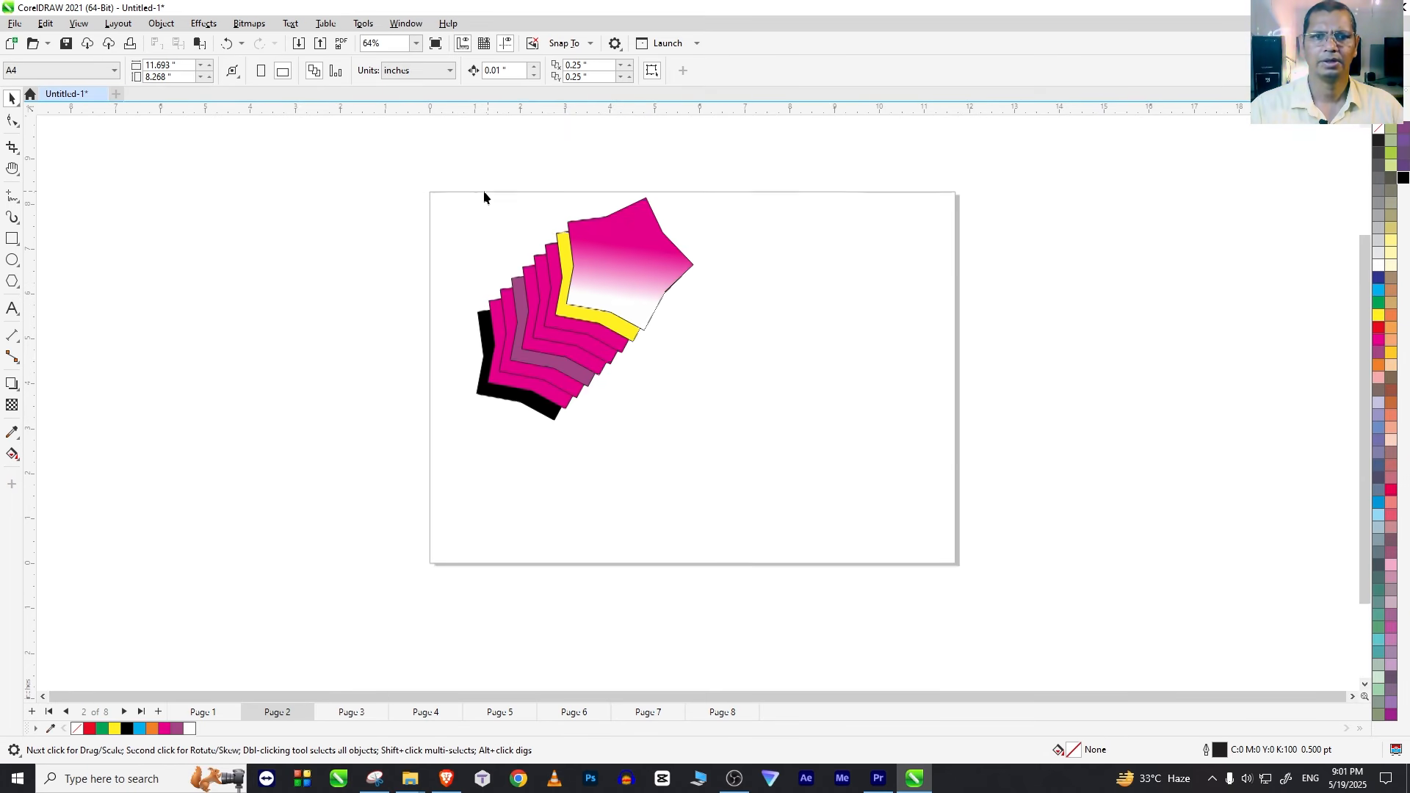
pyautogui.scroll(-1, 482, 195)
pyautogui.press('F2')
pyautogui.moveTo(421, 166); pyautogui.dragTo(788, 451)
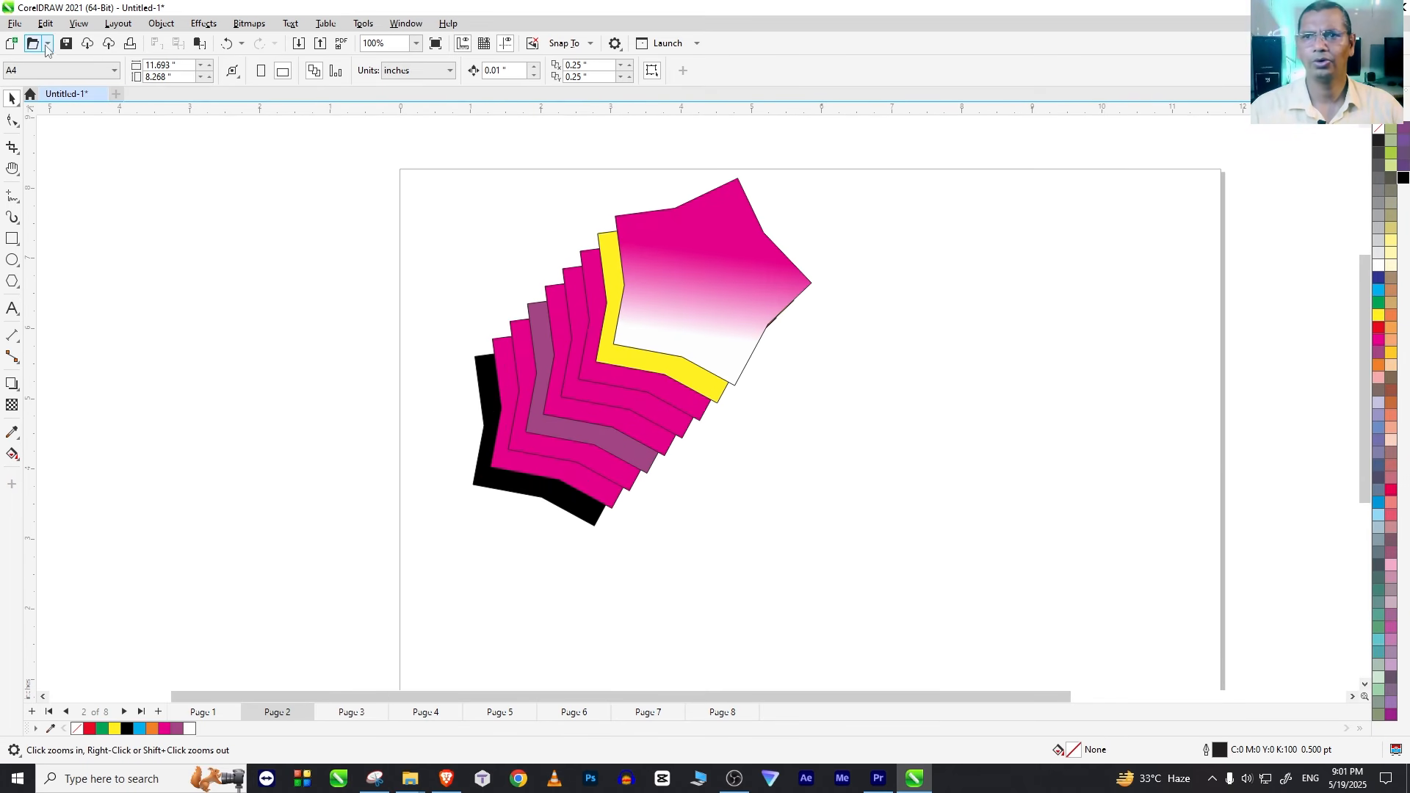
pyautogui.click(49, 28)
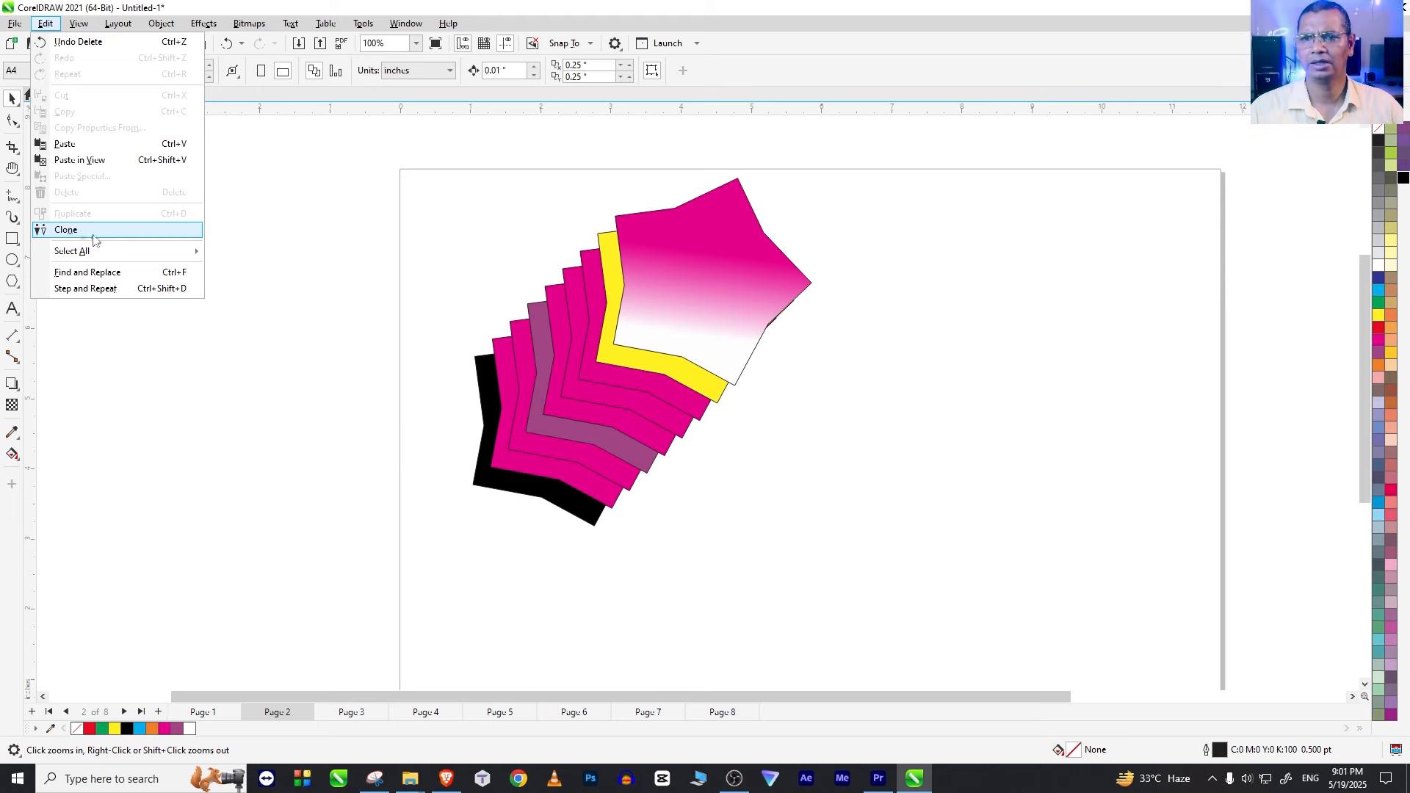
pyautogui.click(404, 429)
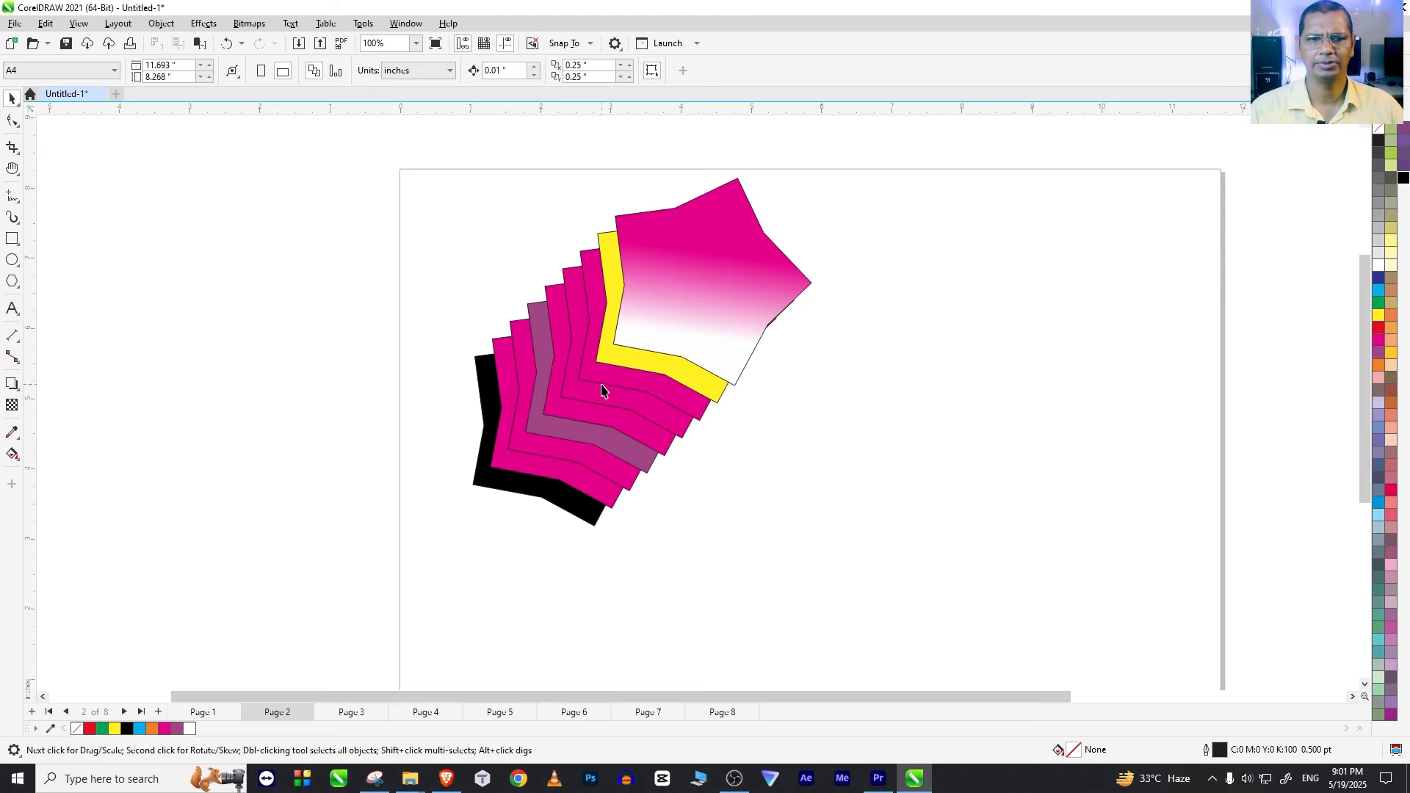
# Step: Select the entire stack of stars and delete it, leaving the page empty
pyautogui.click(630, 357)
pyautogui.click(682, 357)
pyautogui.moveTo(382, 137); pyautogui.dragTo(882, 573)
pyautogui.press('Delete')
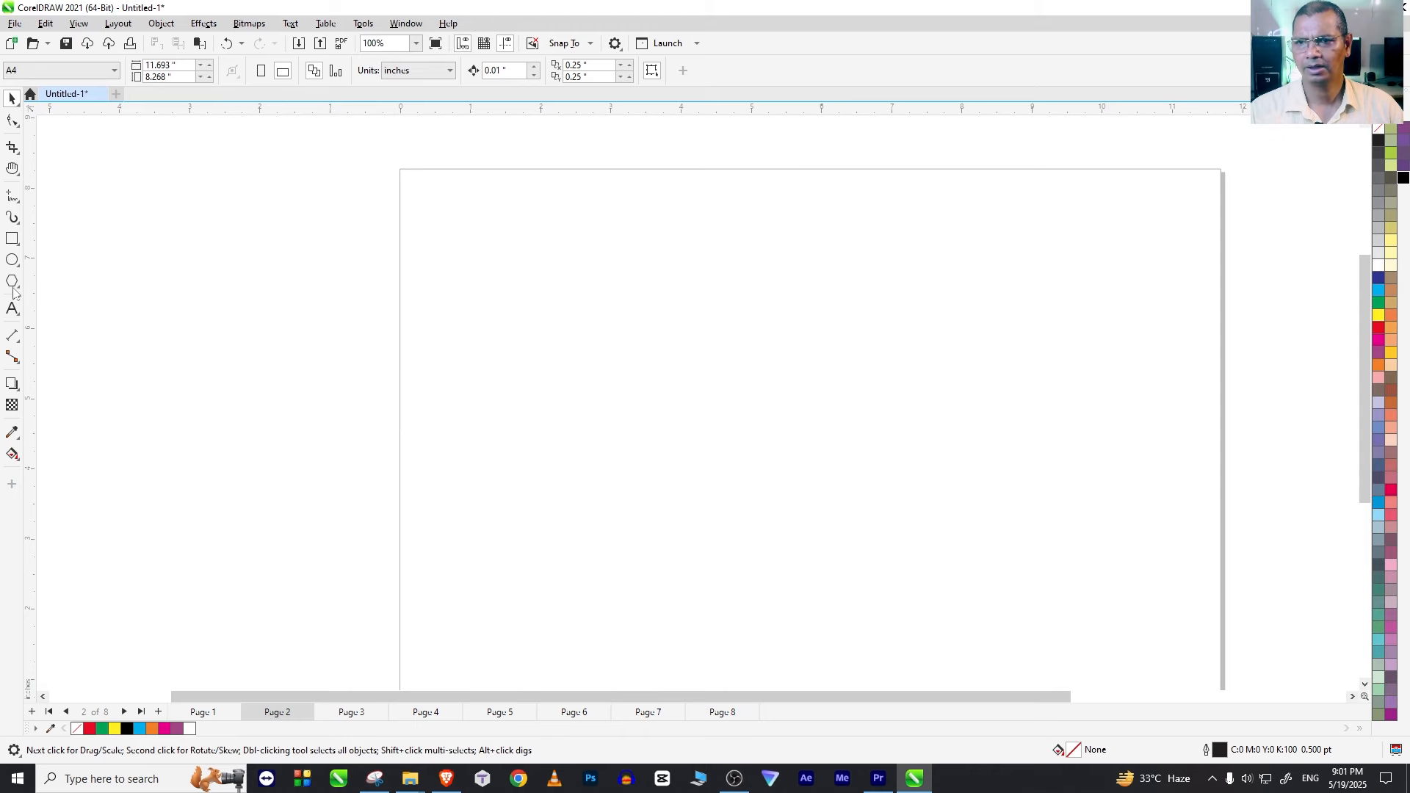
# Step: Draw a circle about 2.4 inches wide in the page's upper left area, shift it slightly left and fill it red
pyautogui.click(12, 260)
pyautogui.click(44, 259)
pyautogui.moveTo(530, 236); pyautogui.dragTo(708, 410)
pyautogui.press('space')
pyautogui.click(19, 269)
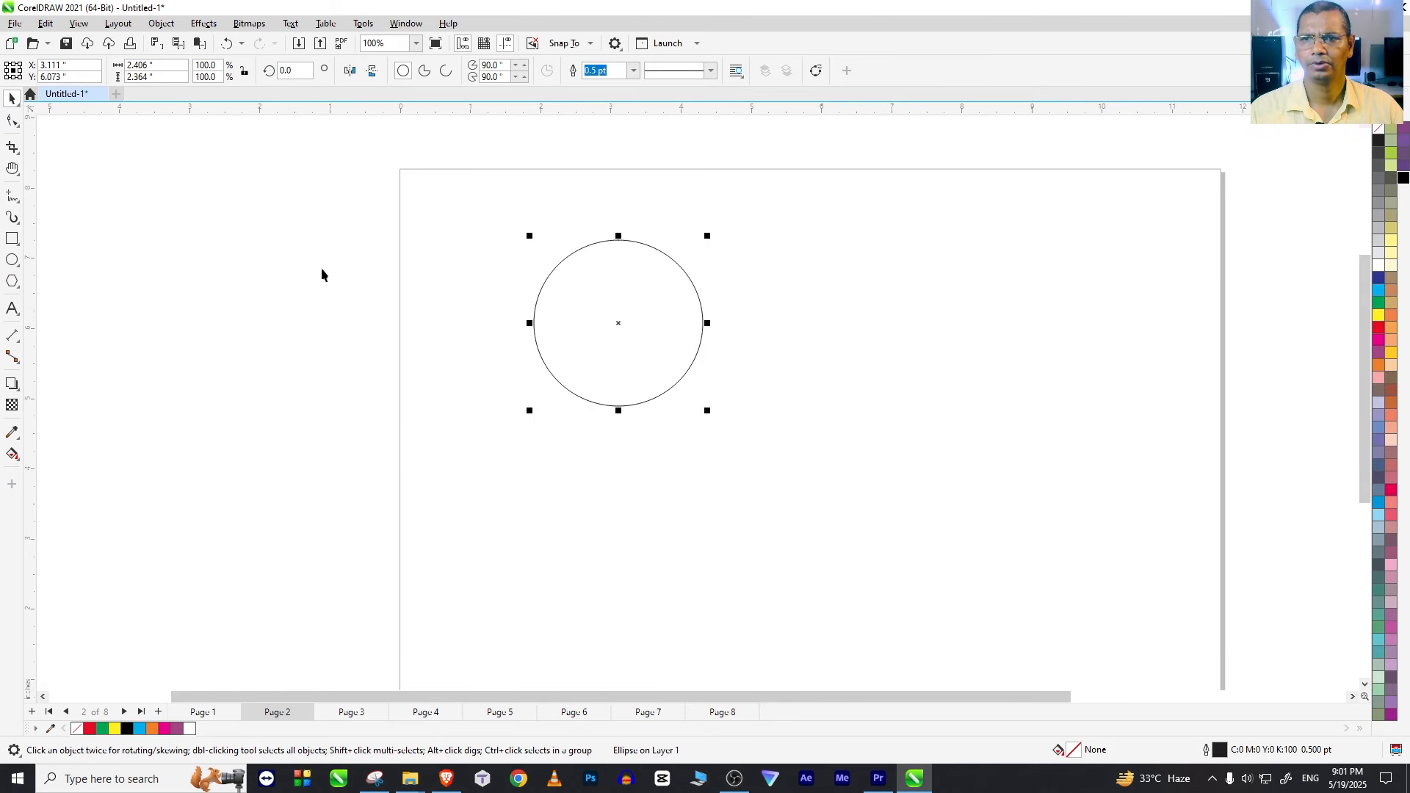
pyautogui.moveTo(600, 354); pyautogui.dragTo(568, 359)
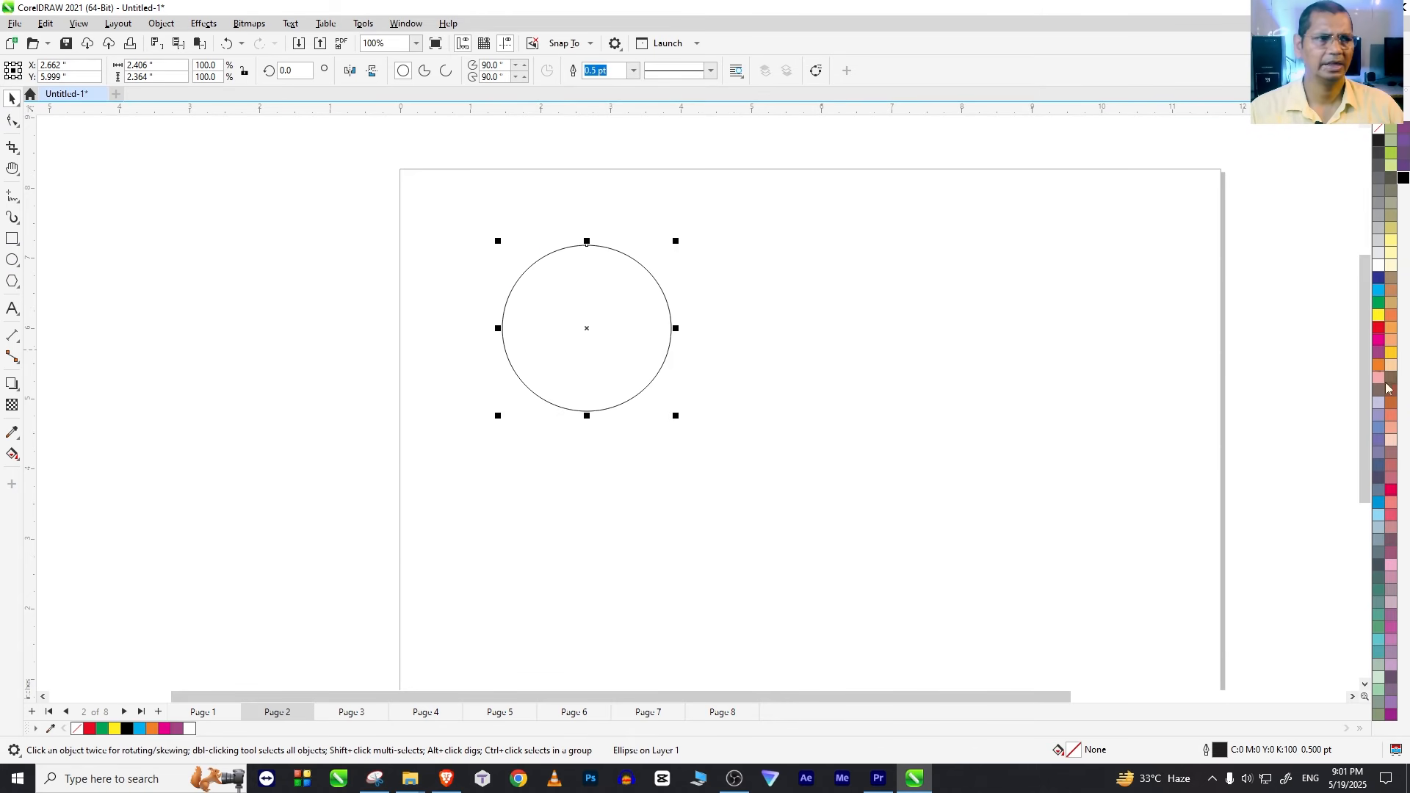
pyautogui.click(1380, 328)
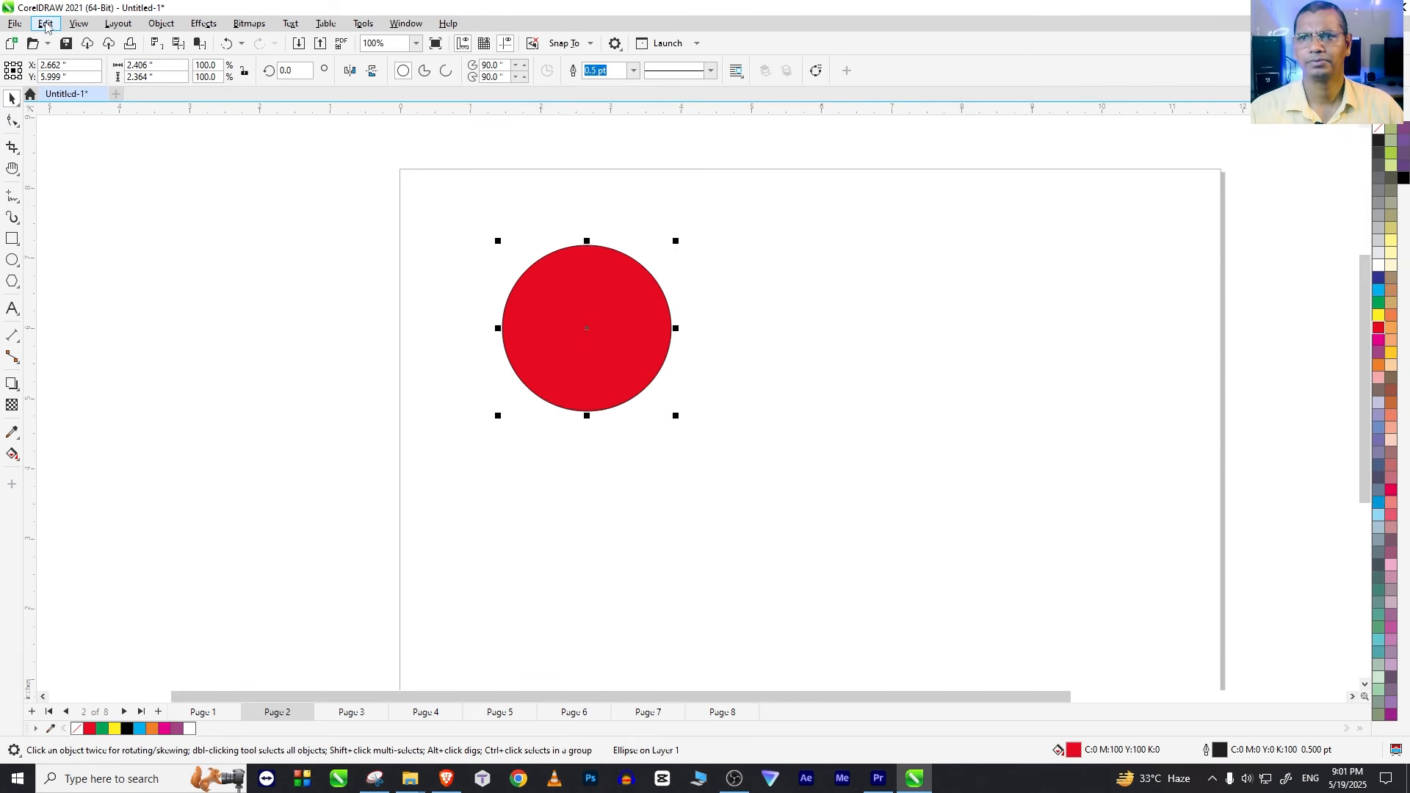
# Step: Select all objects on the page with the Select All command
pyautogui.click(46, 24)
pyautogui.moveTo(102, 259)
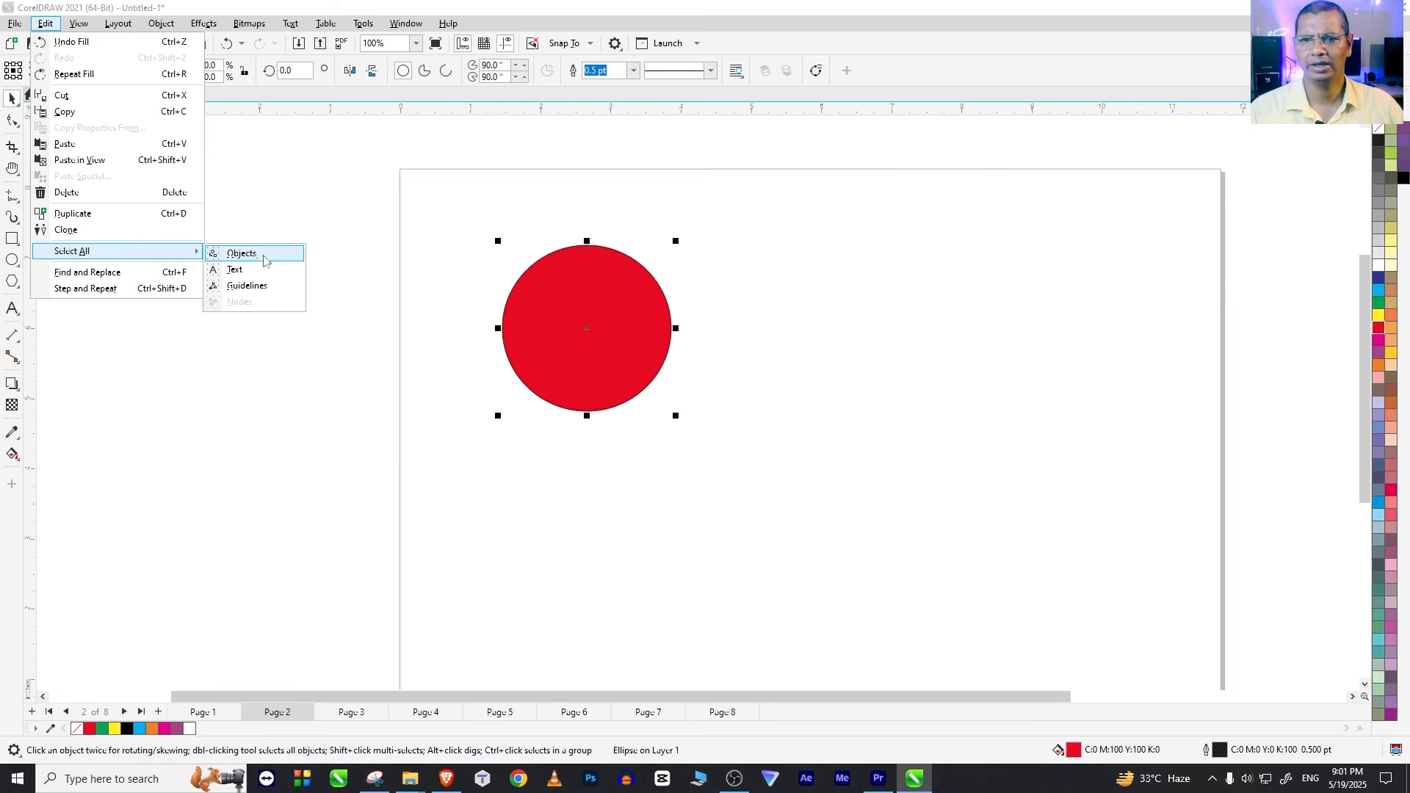
pyautogui.click(243, 253)
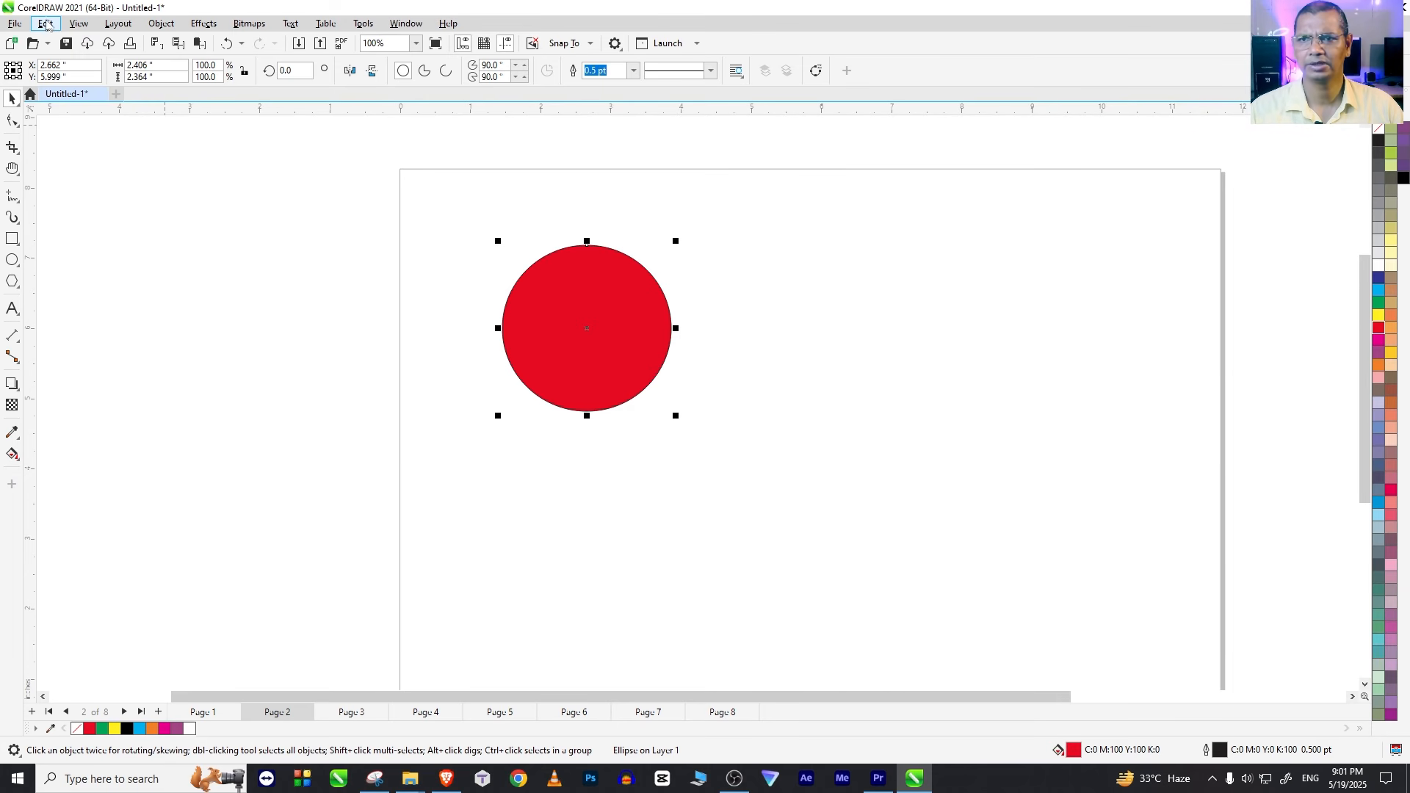
pyautogui.click(45, 24)
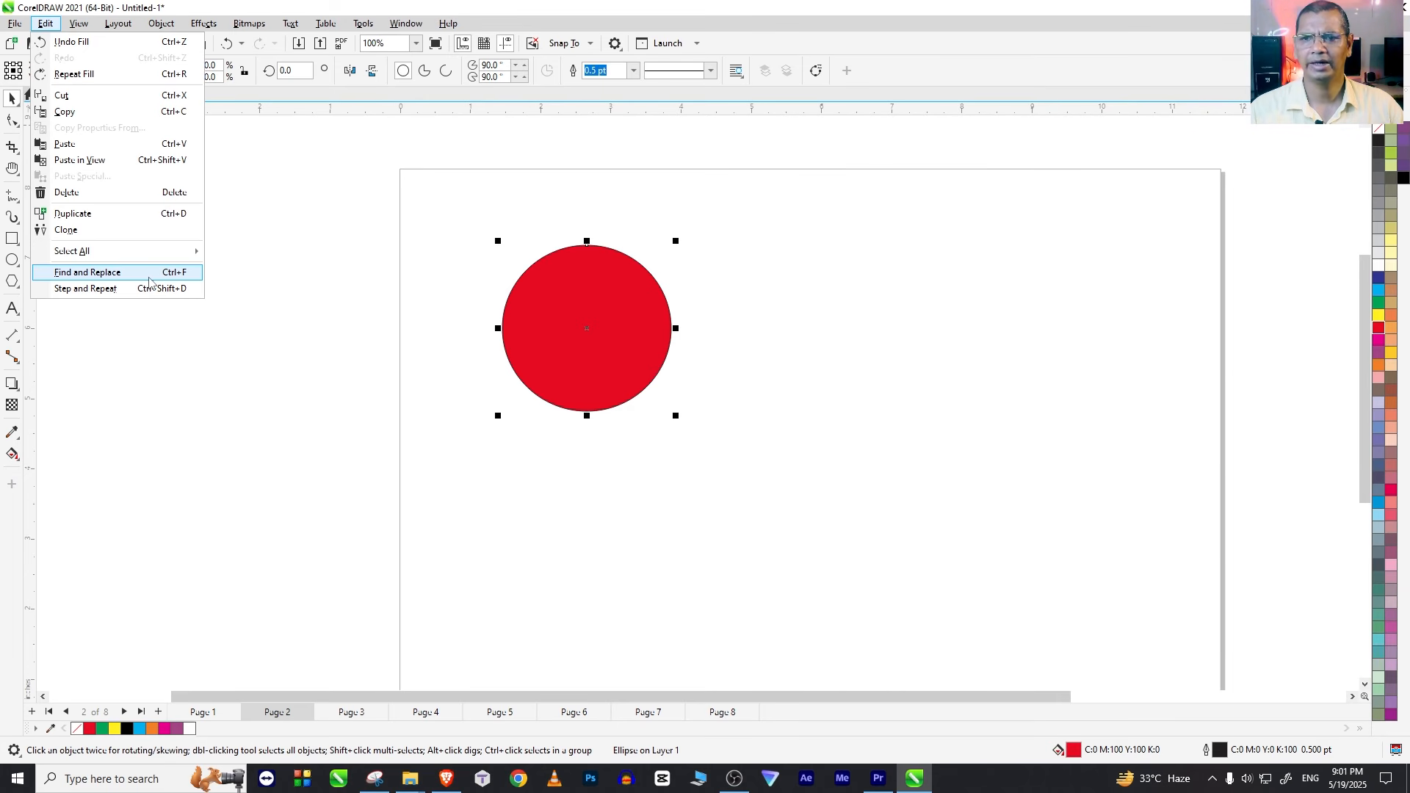
pyautogui.click(173, 497)
# Step: Delete the red circle from the page
pyautogui.click(11, 308)
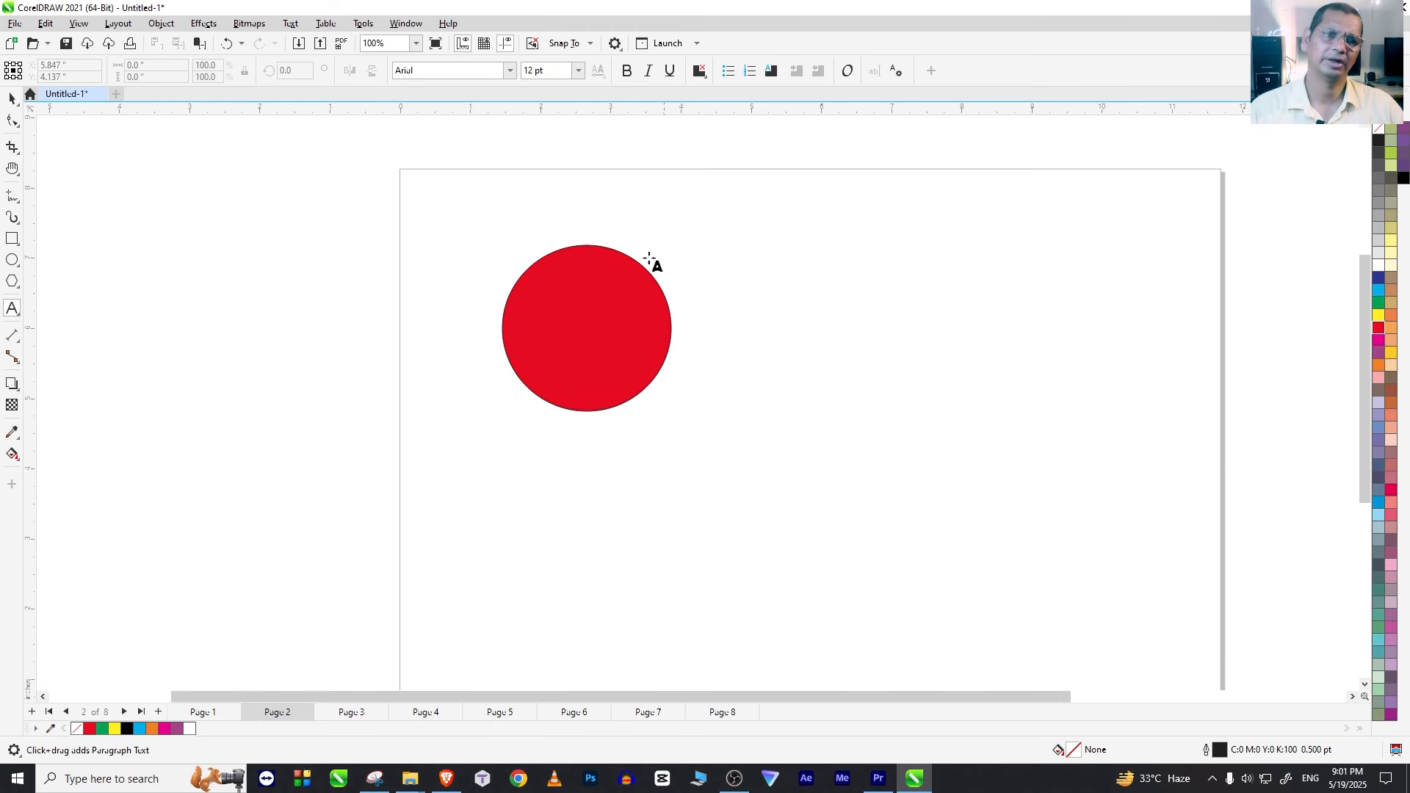
pyautogui.click(12, 98)
pyautogui.click(586, 295)
pyautogui.press('Delete')
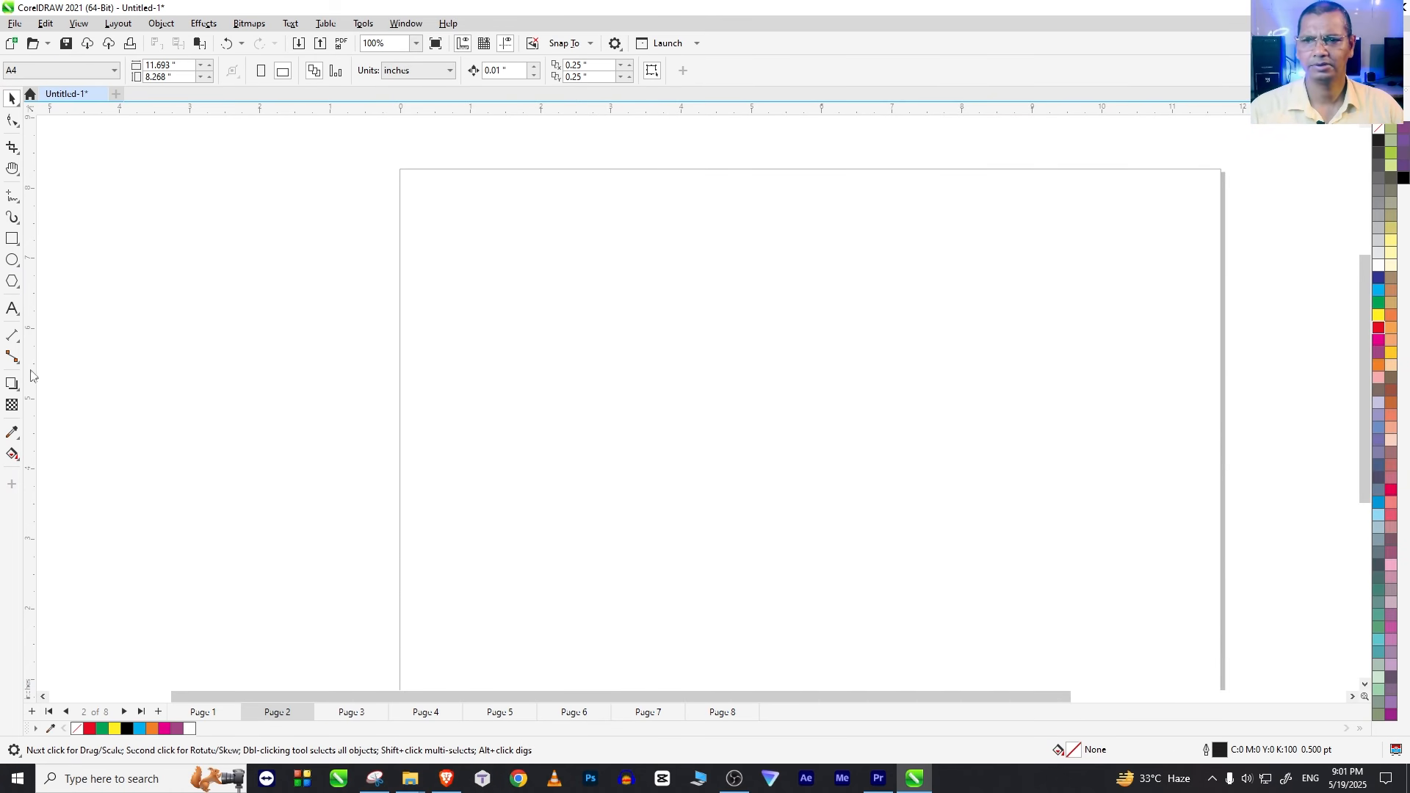
# Step: Create a paragraph text frame about 9.5 by 5.7 inches across most of the page
pyautogui.click(13, 310)
pyautogui.moveTo(469, 223); pyautogui.dragTo(1137, 626)
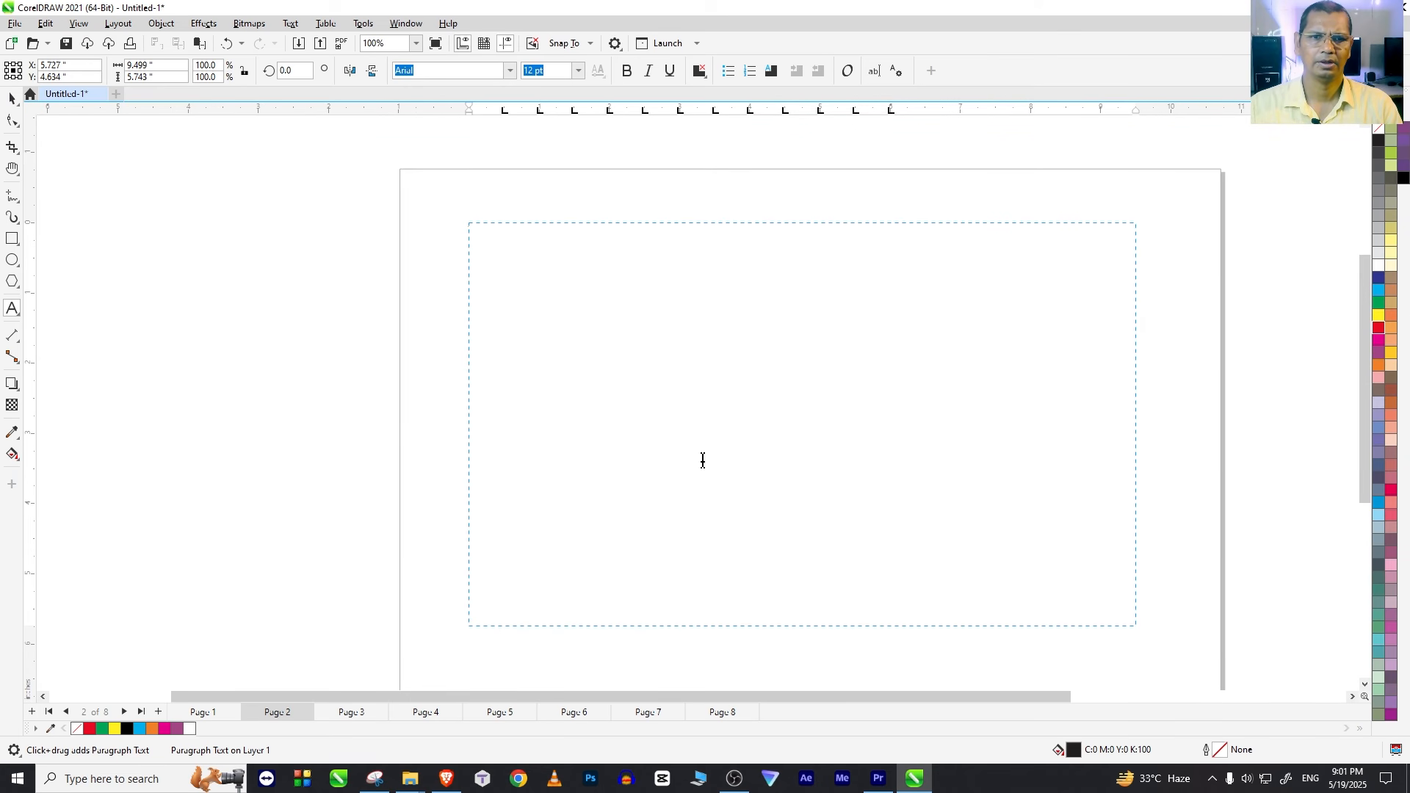
pyautogui.write('THE')
pyautogui.hotkey('ctrl', 'a')
pyautogui.press('Delete')
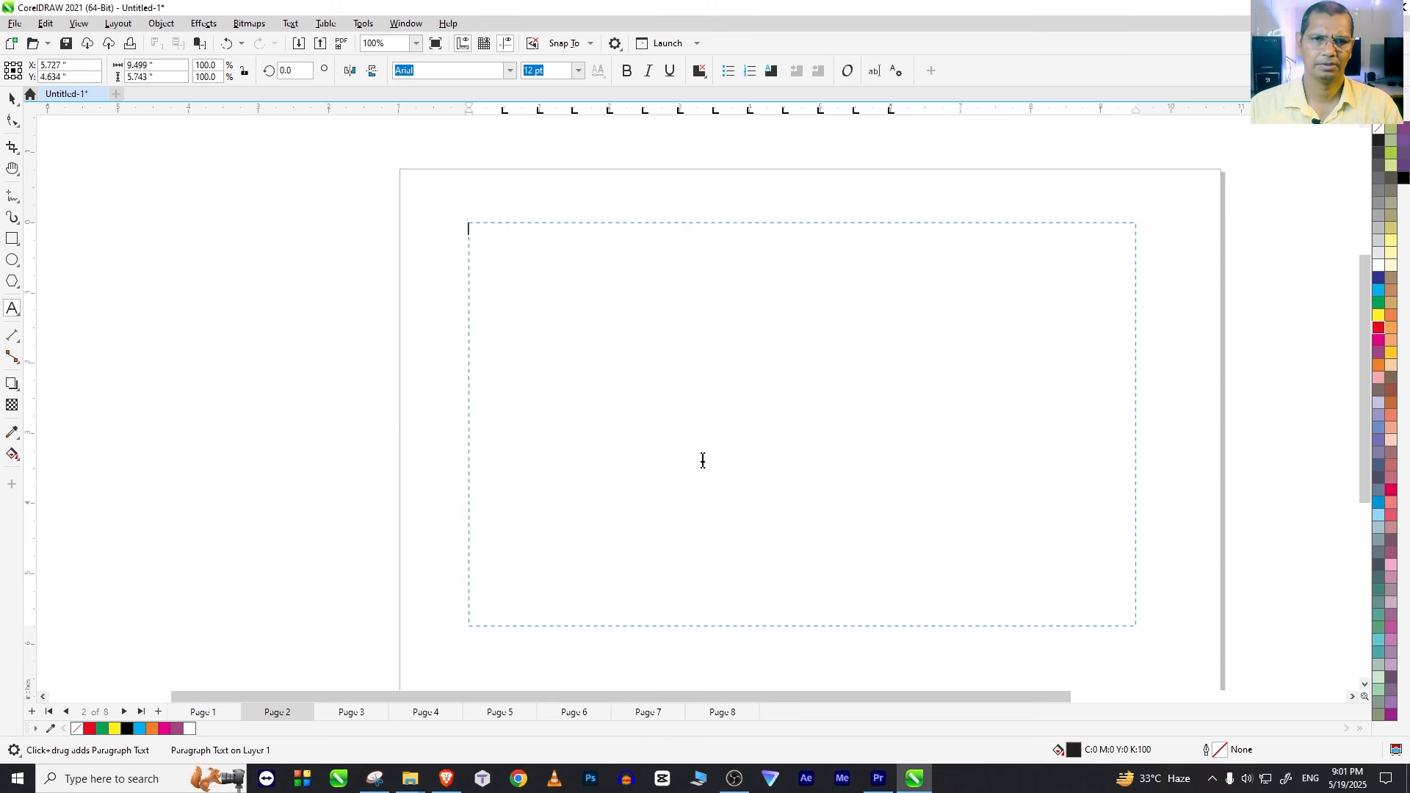
# Step: Enter "The quick brown fox jups over the little lazy dogs." and, on a second line, "The quick brown fox jumps over the litt;e ;azu dpgs."
pyautogui.write('The')
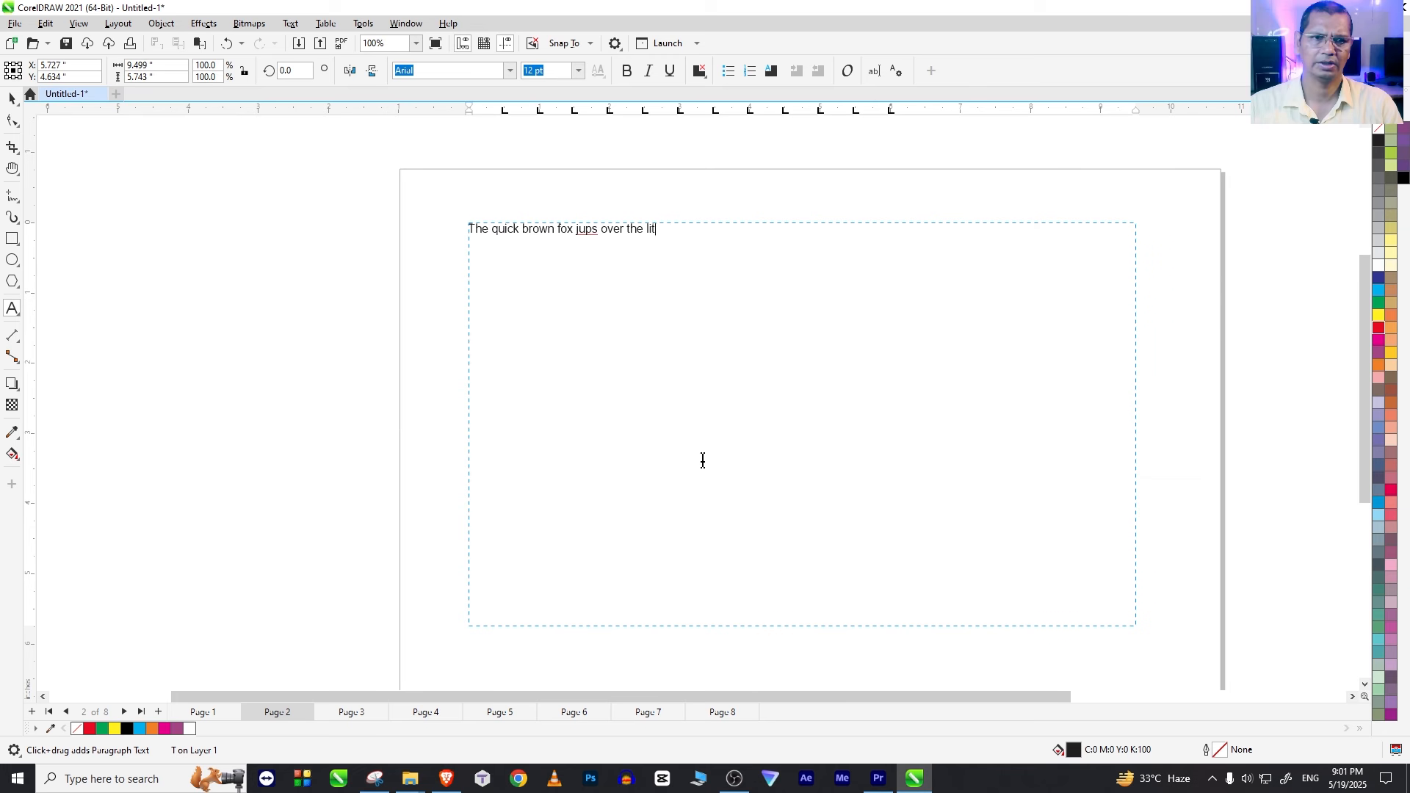
pyautogui.press('BackSpace')
pyautogui.press('BackSpace')
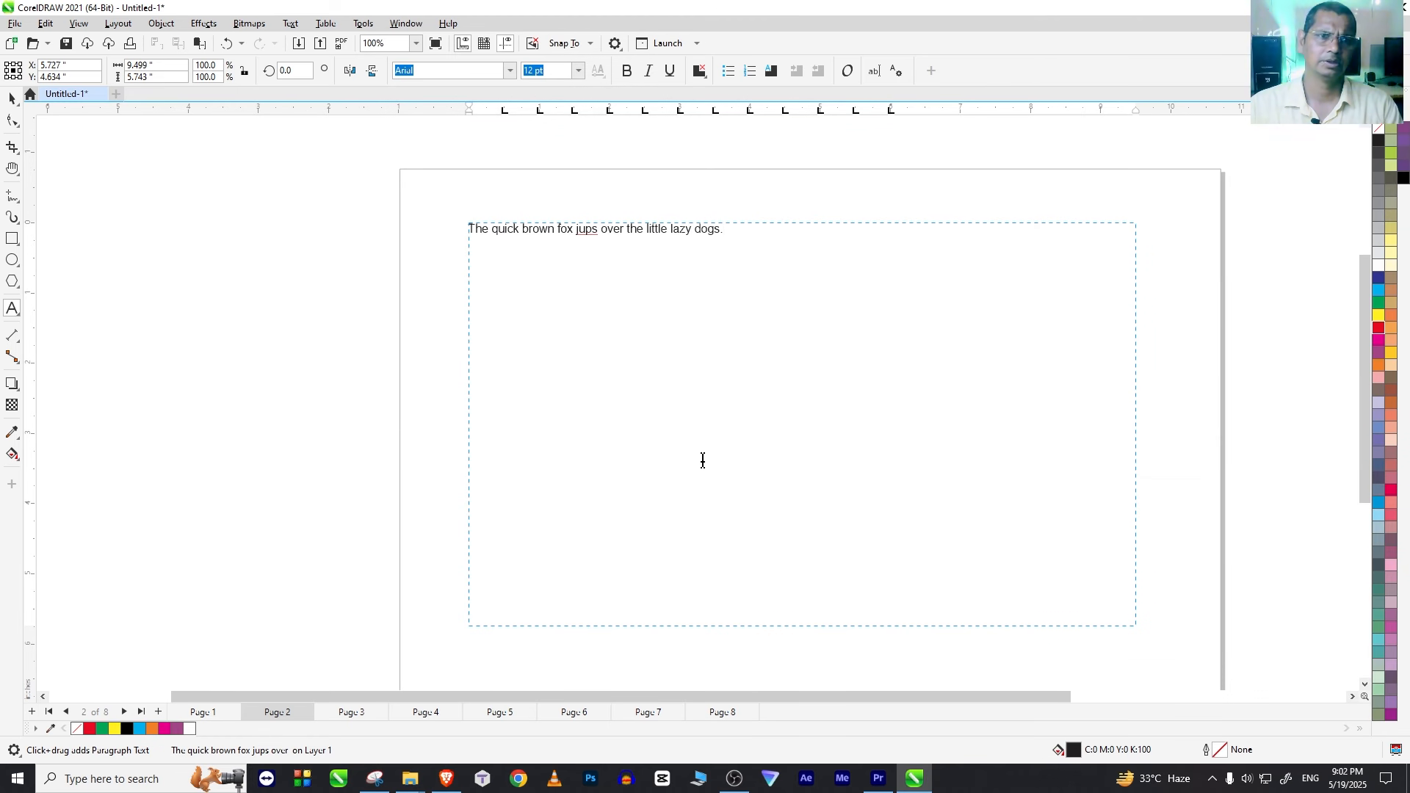
pyautogui.write('he')
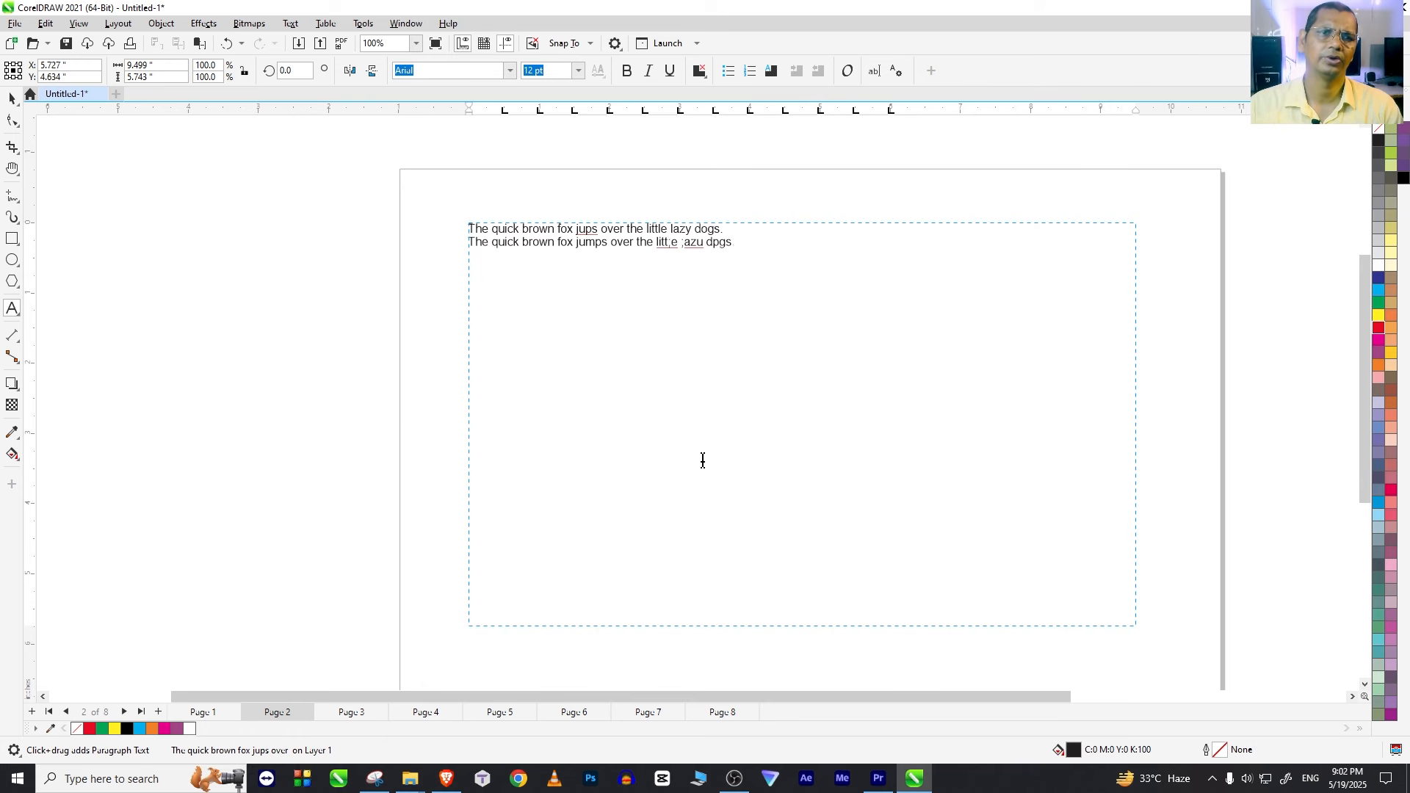
# Step: Copy both sentences and paste them repeatedly below, filling about two thirds of the text frame's height
pyautogui.moveTo(734, 248); pyautogui.dragTo(410, 233)
pyautogui.hotkey('ctrl', 'c')
pyautogui.click(745, 252)
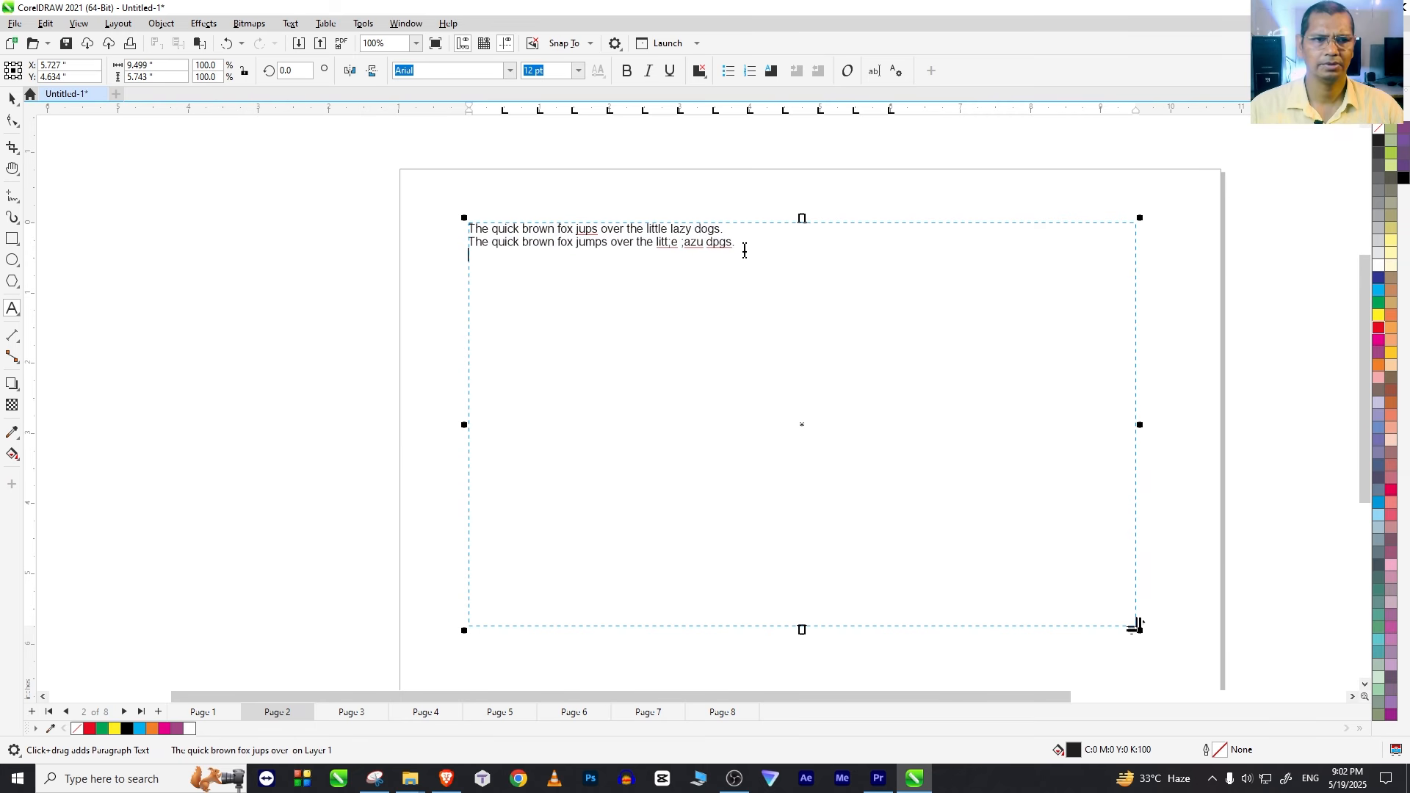
pyautogui.press('Return')
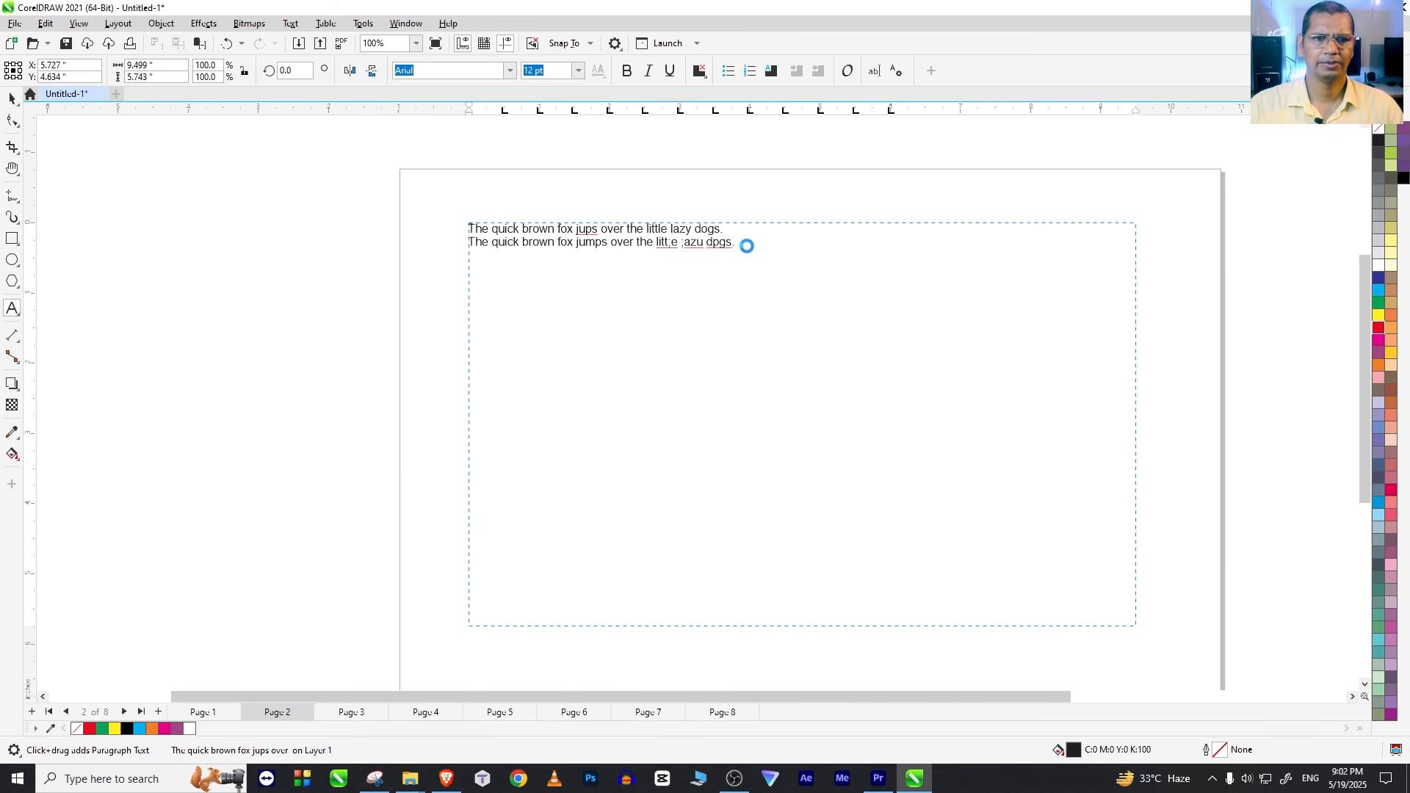
pyautogui.hotkey('ctrl', 'v')
pyautogui.hotkey('ctrl', 'v')
pyautogui.hotkey('ctrl', 'v')
pyautogui.hotkey('ctrl', 'v')
pyautogui.hotkey('ctrl', 'v')
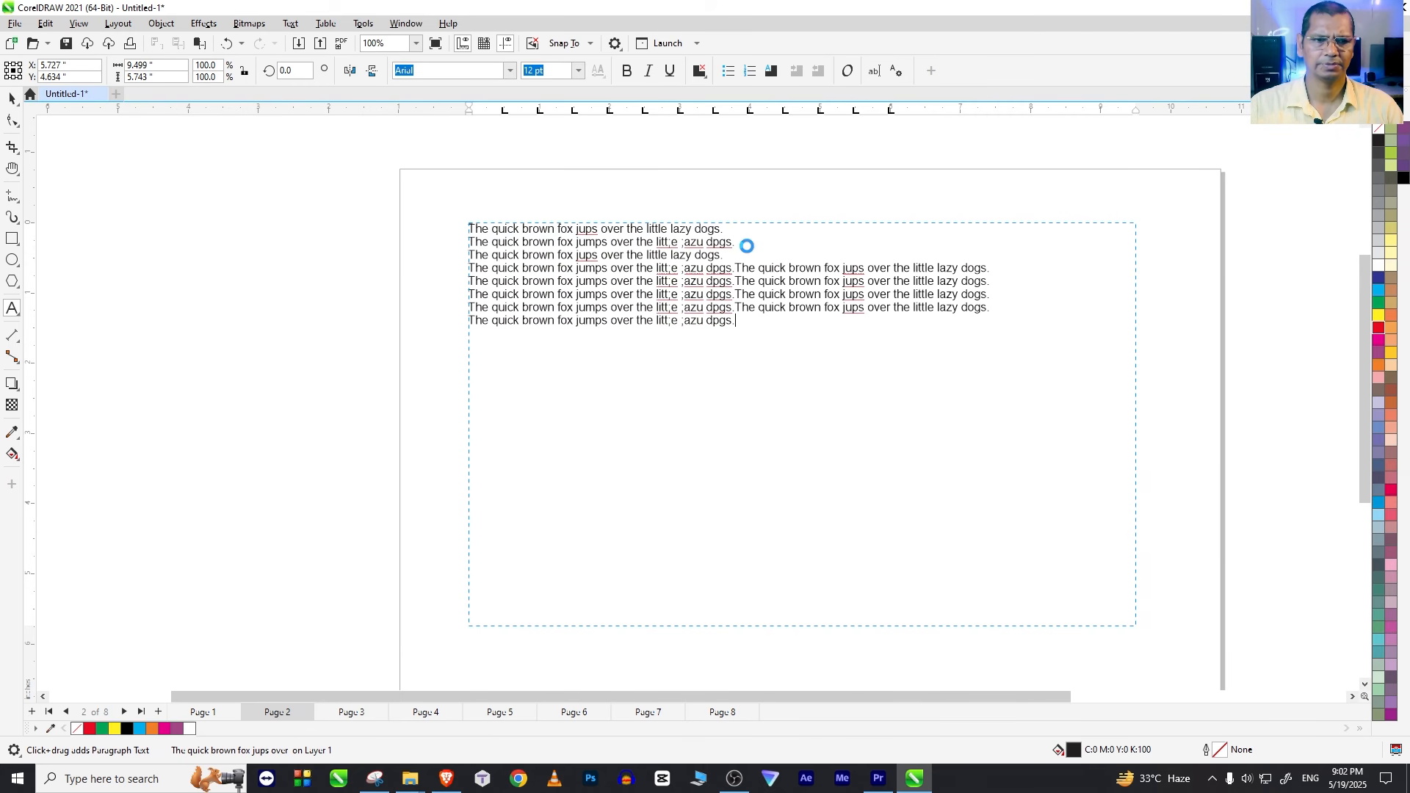
pyautogui.hotkey('ctrl', 'v')
pyautogui.hotkey('ctrl', 'v')
pyautogui.hotkey('ctrl', 'v')
pyautogui.hotkey('ctrl', 'v')
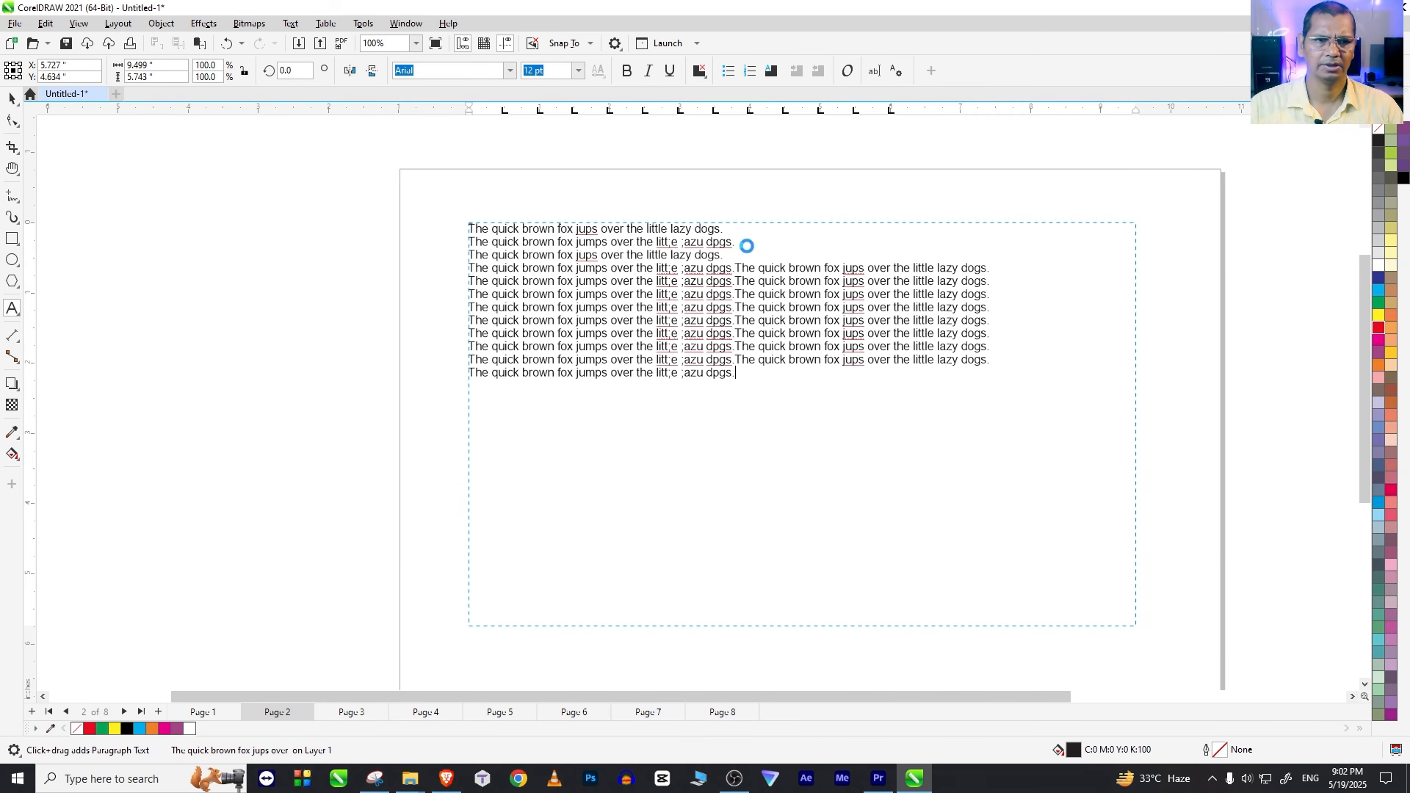
pyautogui.hotkey('ctrl', 'v')
pyautogui.hotkey('ctrl', 'v')
pyautogui.hotkey('ctrl', 'v')
pyautogui.hotkey('ctrl', 'v')
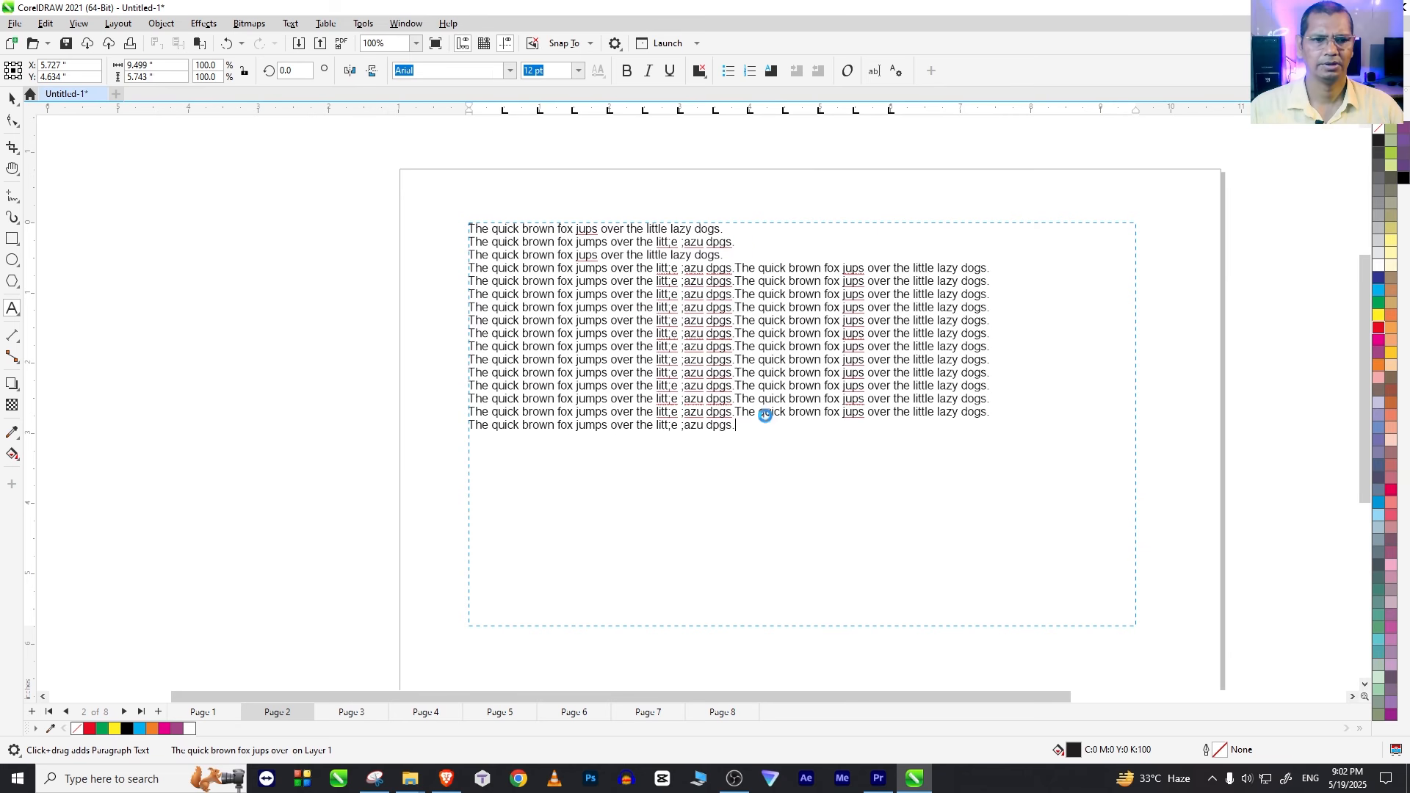
pyautogui.hotkey('ctrl', 'v')
pyautogui.hotkey('ctrl', 'v')
pyautogui.hotkey('ctrl', 'v')
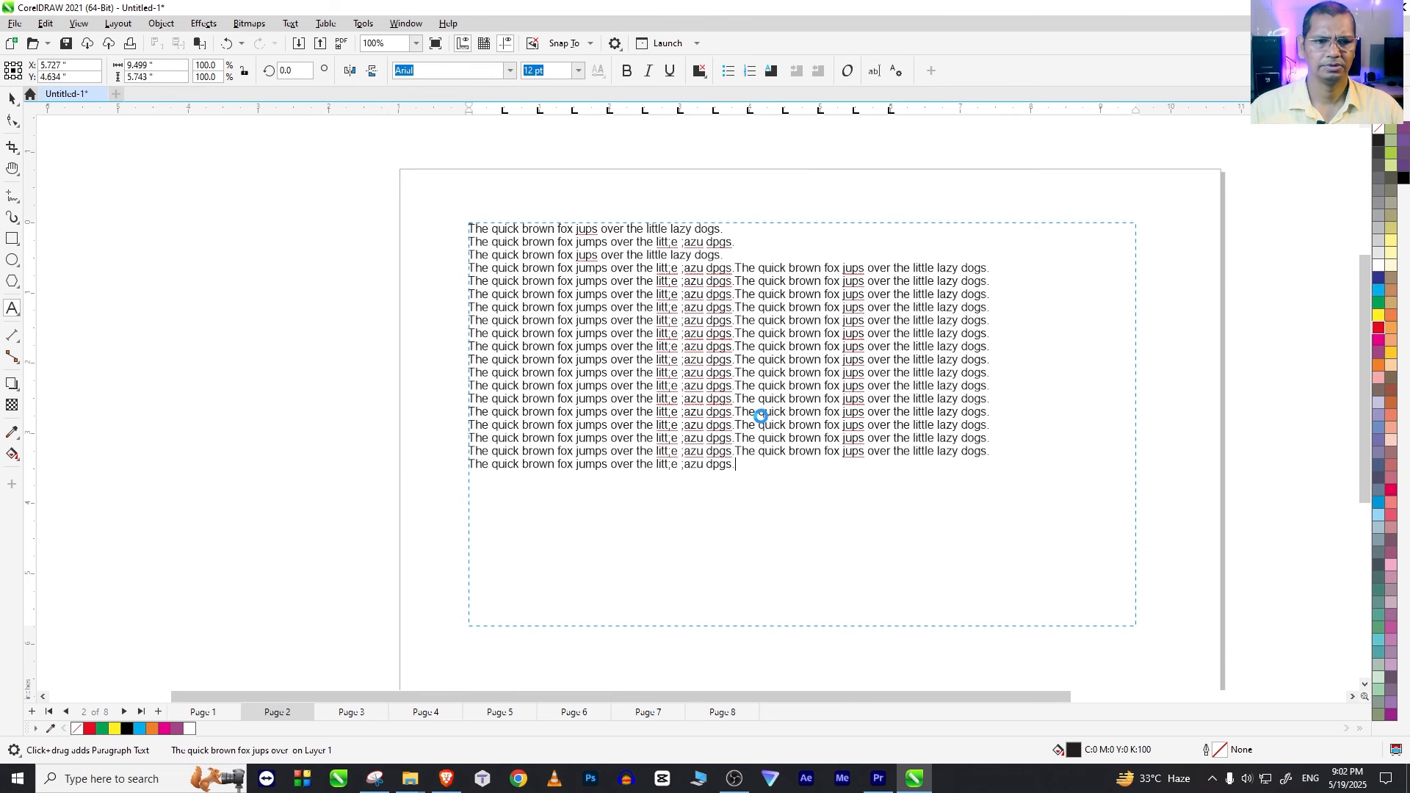
pyautogui.hotkey('ctrl', 'v')
pyautogui.hotkey('ctrl', 'v')
pyautogui.hotkey('ctrl', 'v')
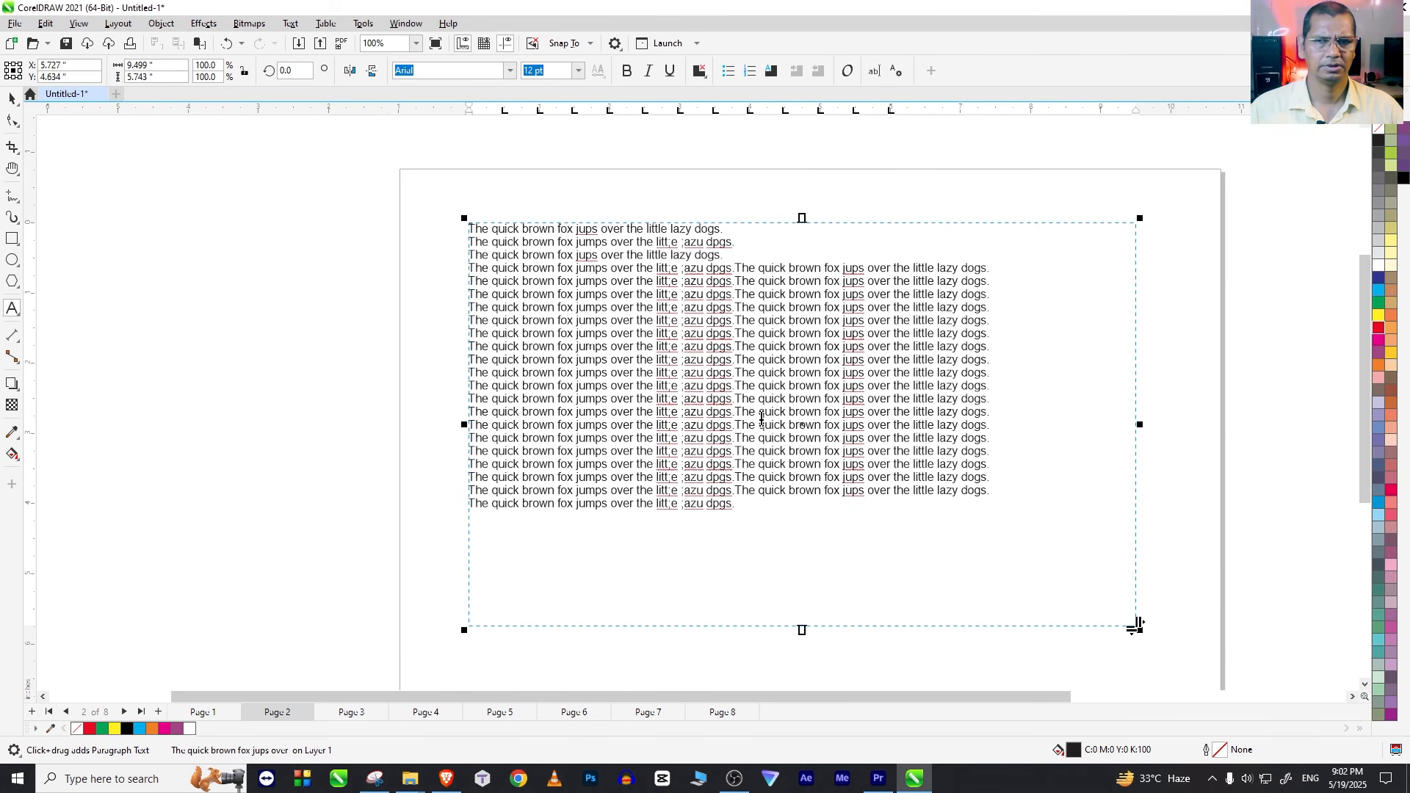
# Step: Leave text editing, open Find and Replace and set it to Find and Replace Text
pyautogui.click(11, 97)
pyautogui.moveTo(400, 186); pyautogui.dragTo(1134, 615)
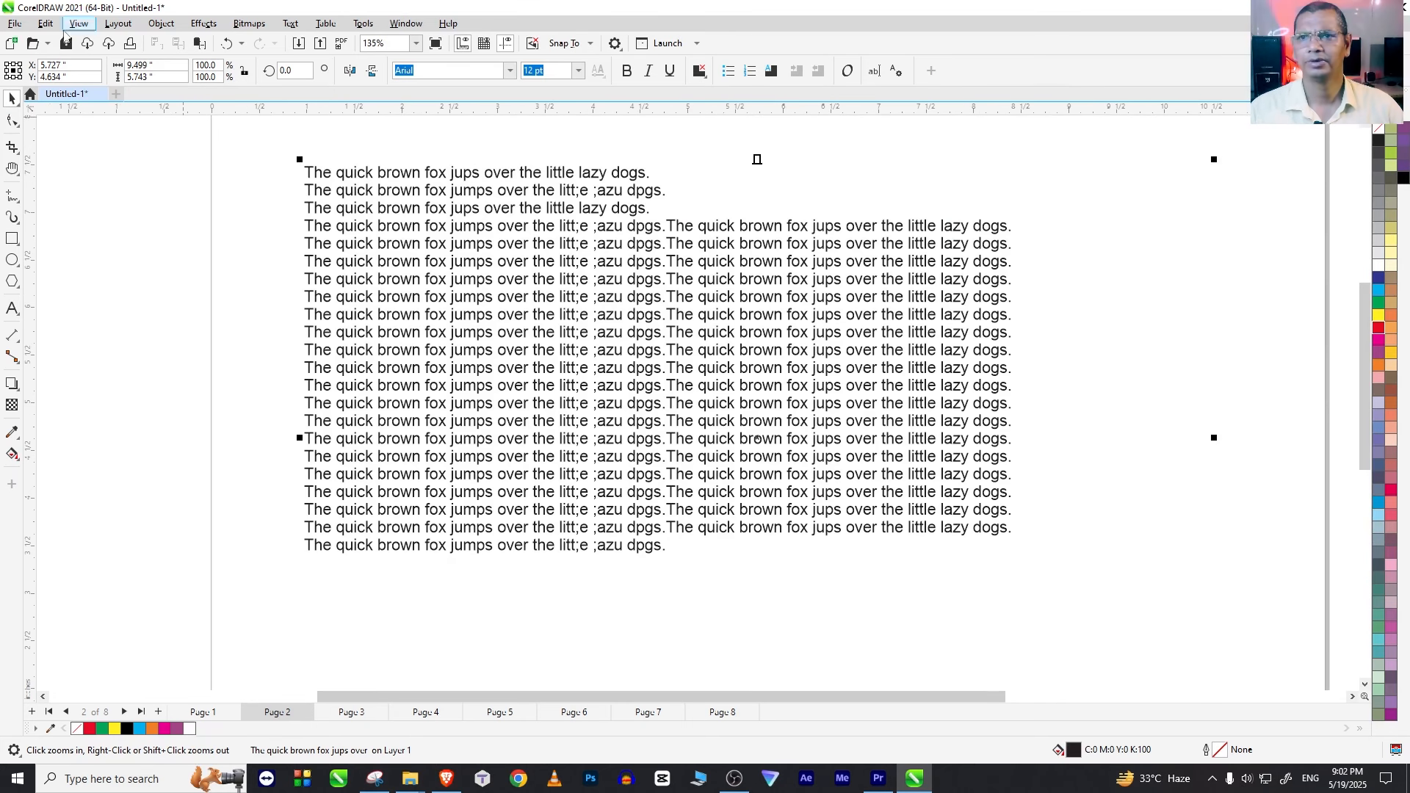
pyautogui.click(46, 23)
pyautogui.click(88, 273)
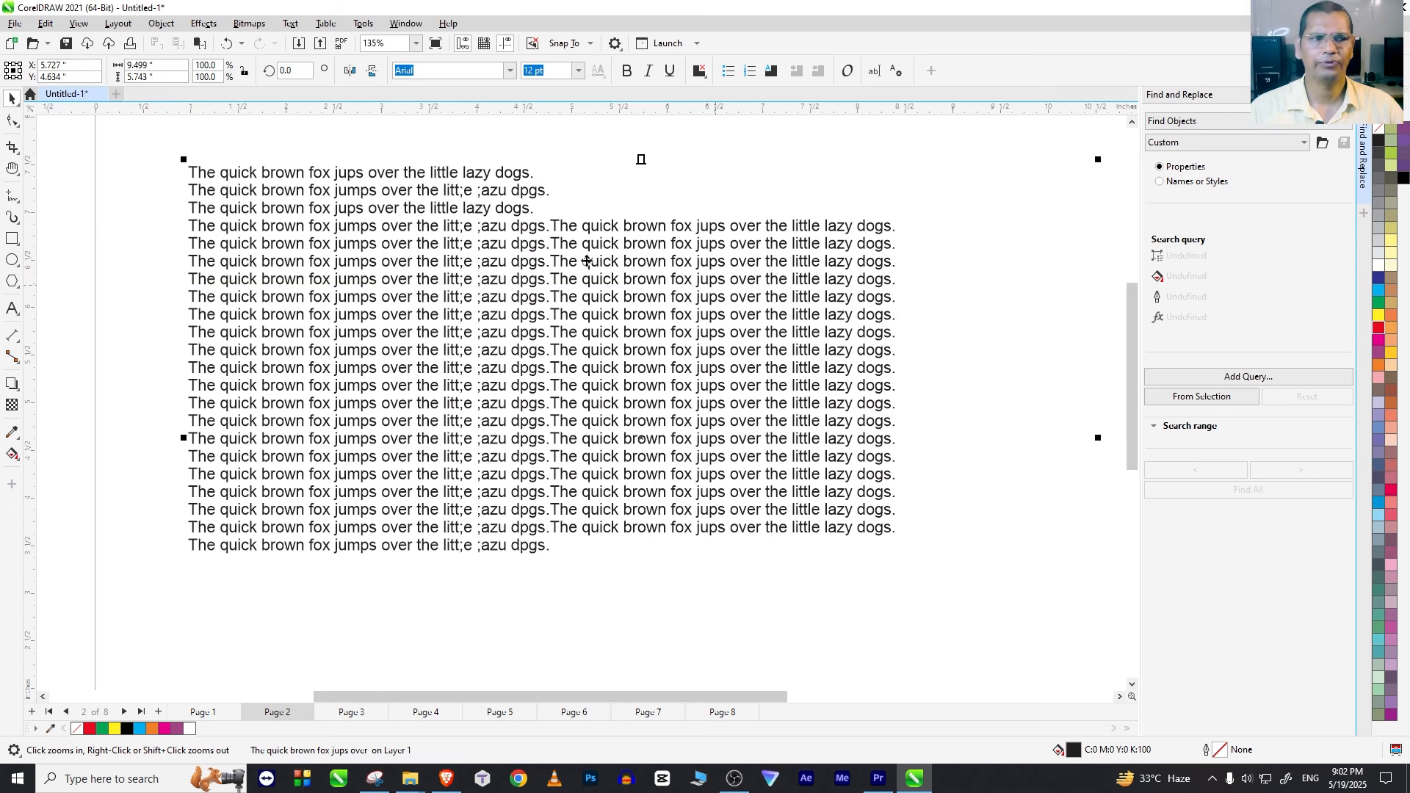
pyautogui.click(1175, 121)
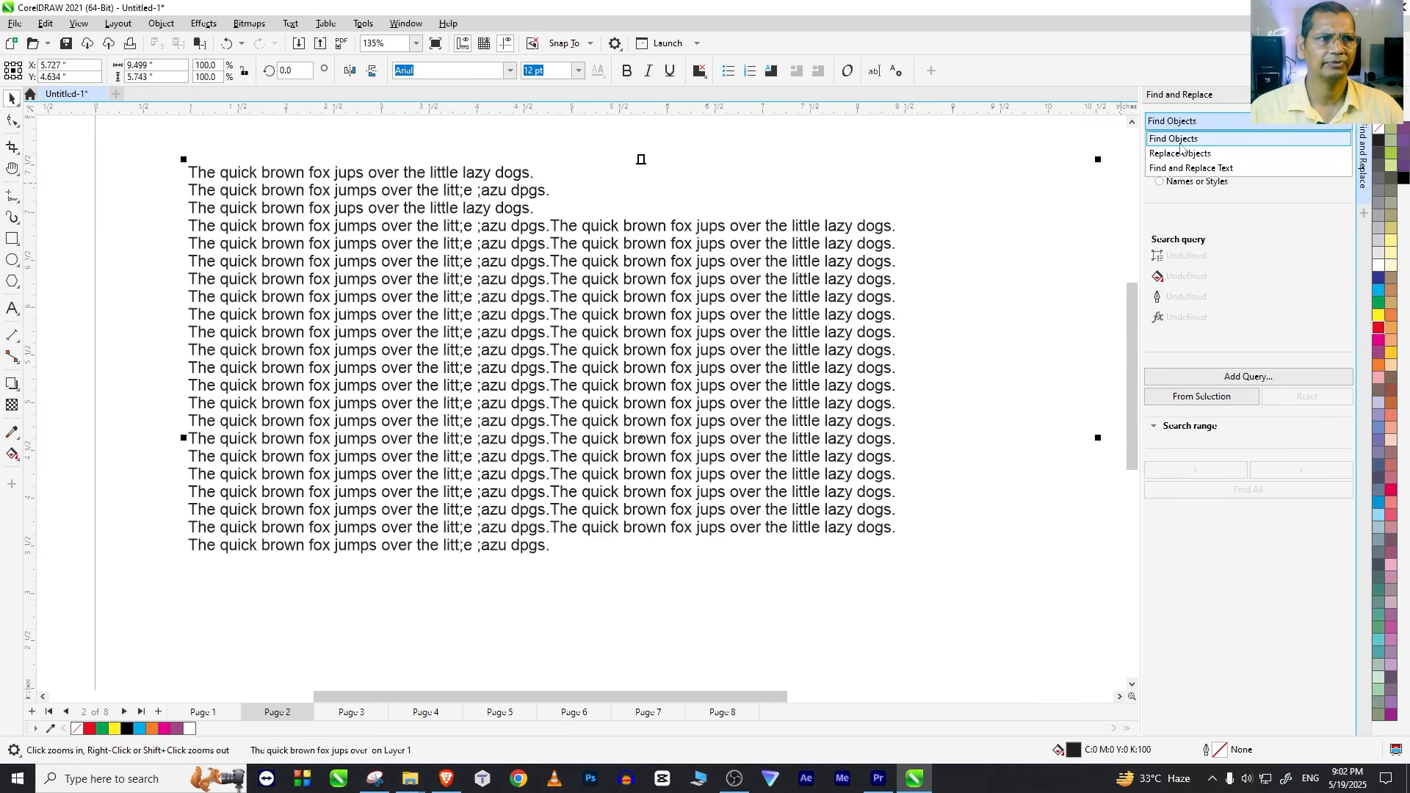
pyautogui.click(1185, 168)
# Step: Find the first three occurrences of the word "quick" in the paragraph text
pyautogui.click(1174, 220)
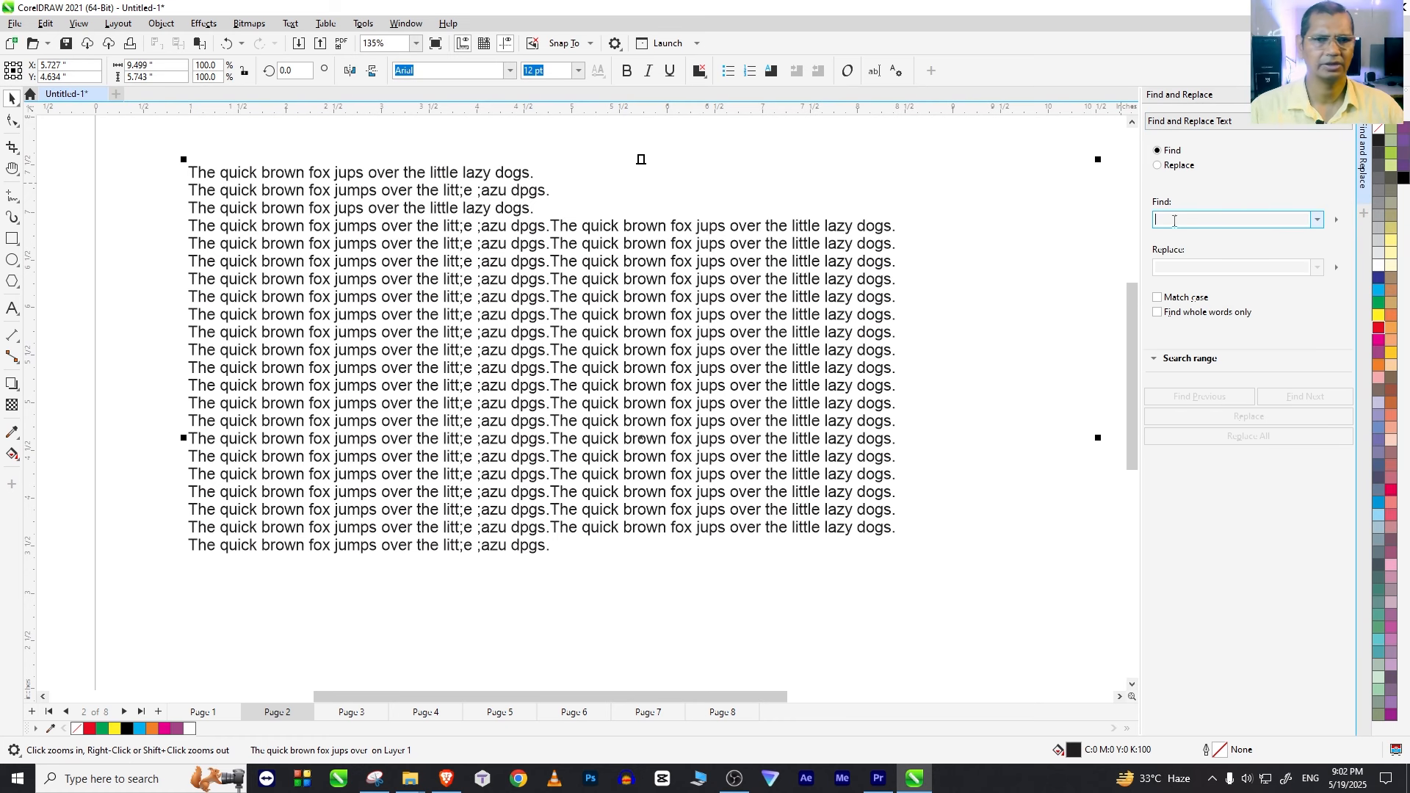
pyautogui.write('quick')
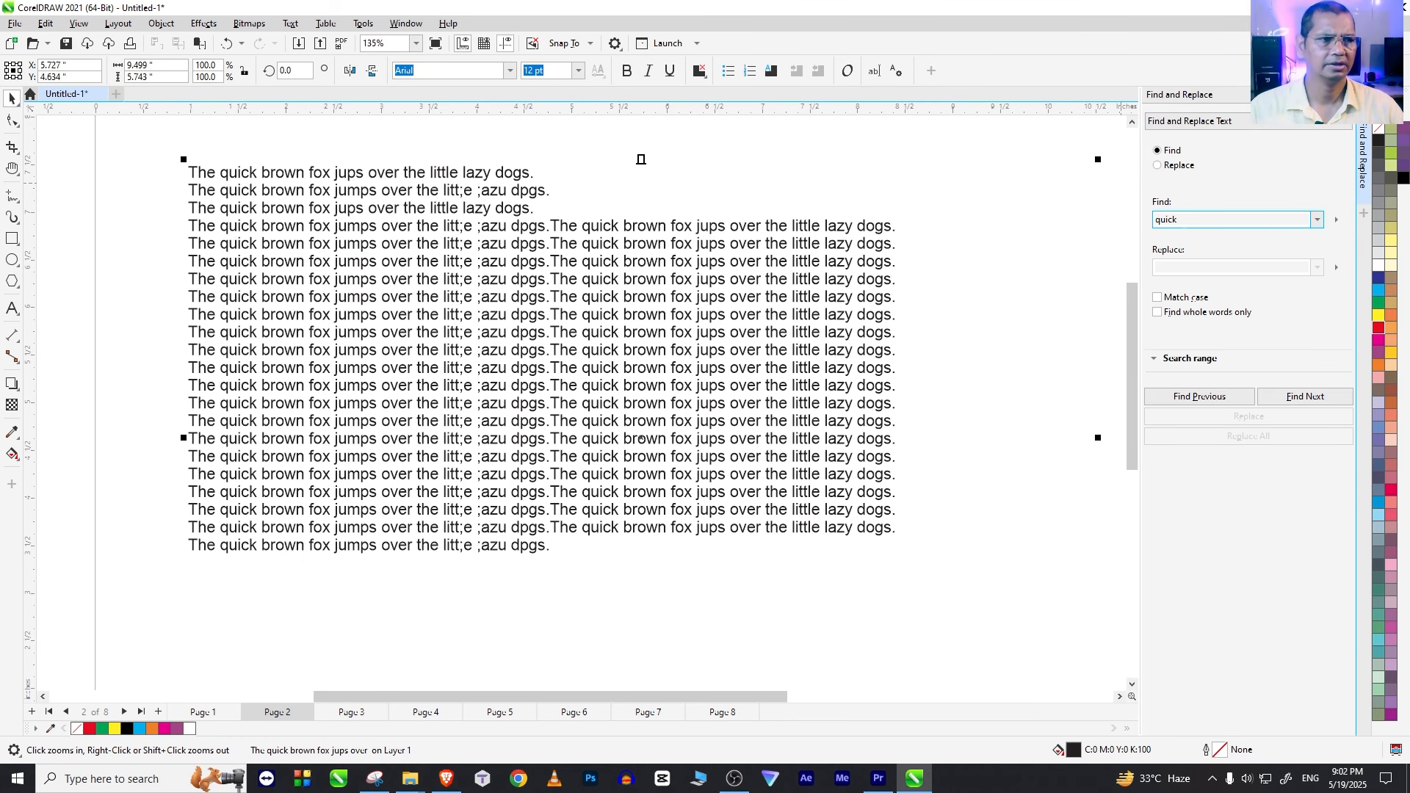
pyautogui.click(1302, 402)
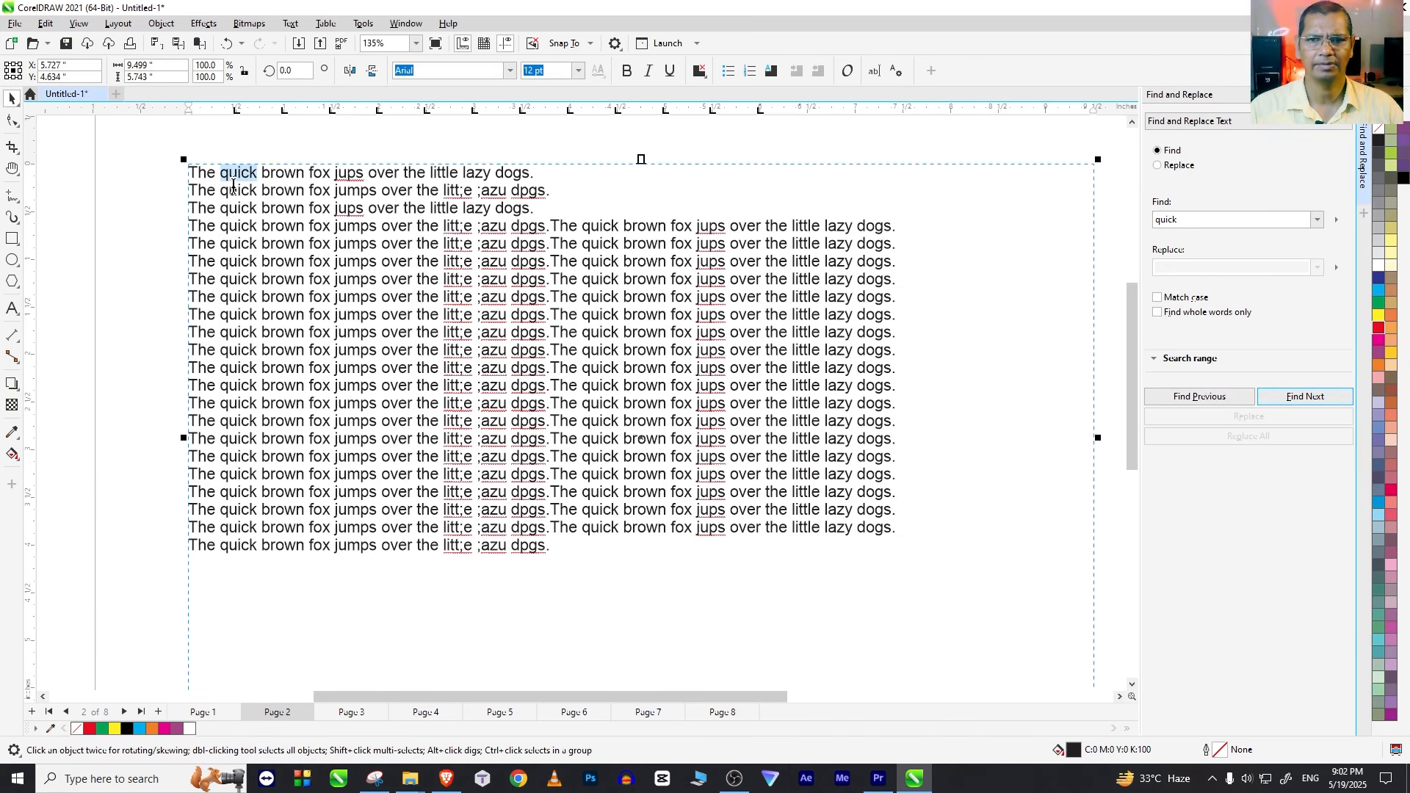
pyautogui.click(1306, 398)
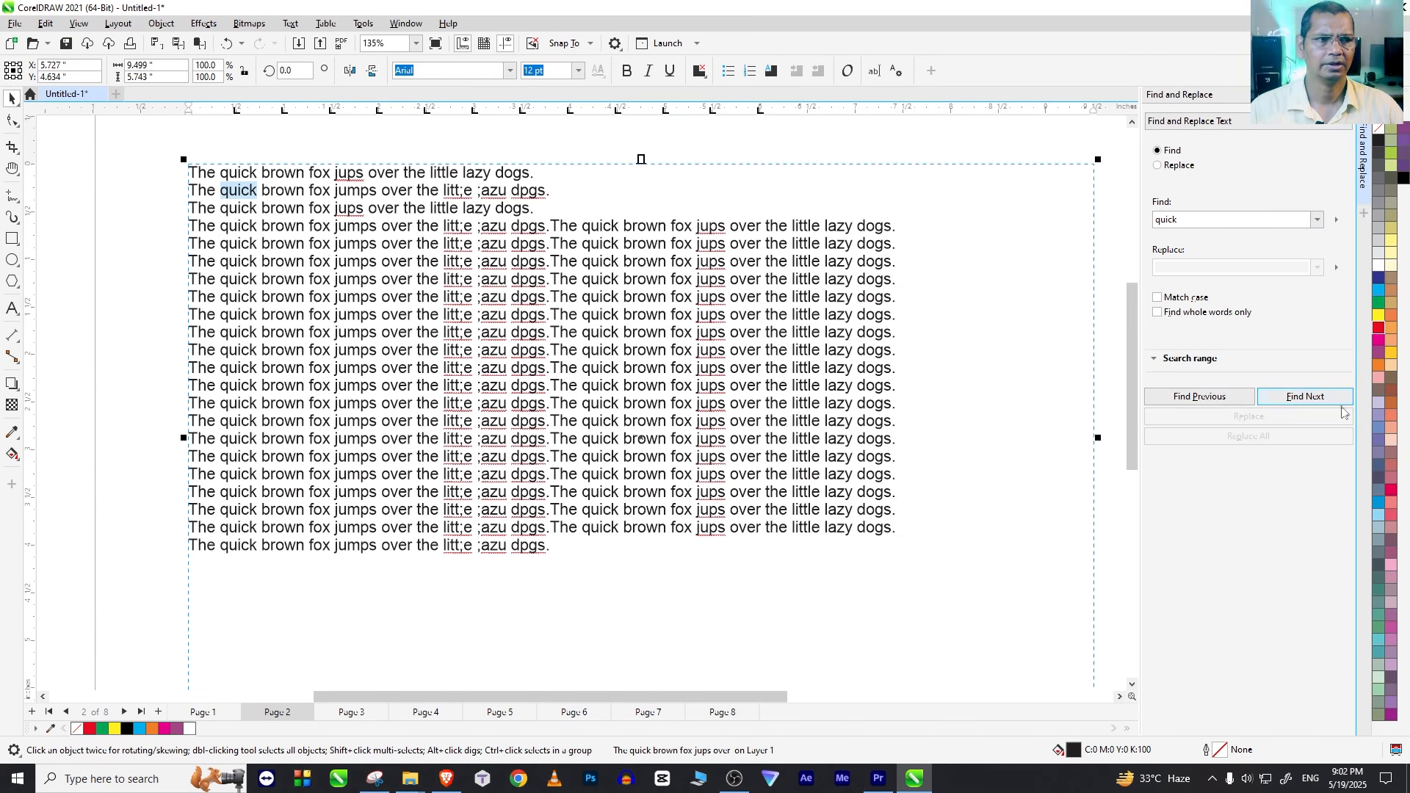
pyautogui.click(1332, 404)
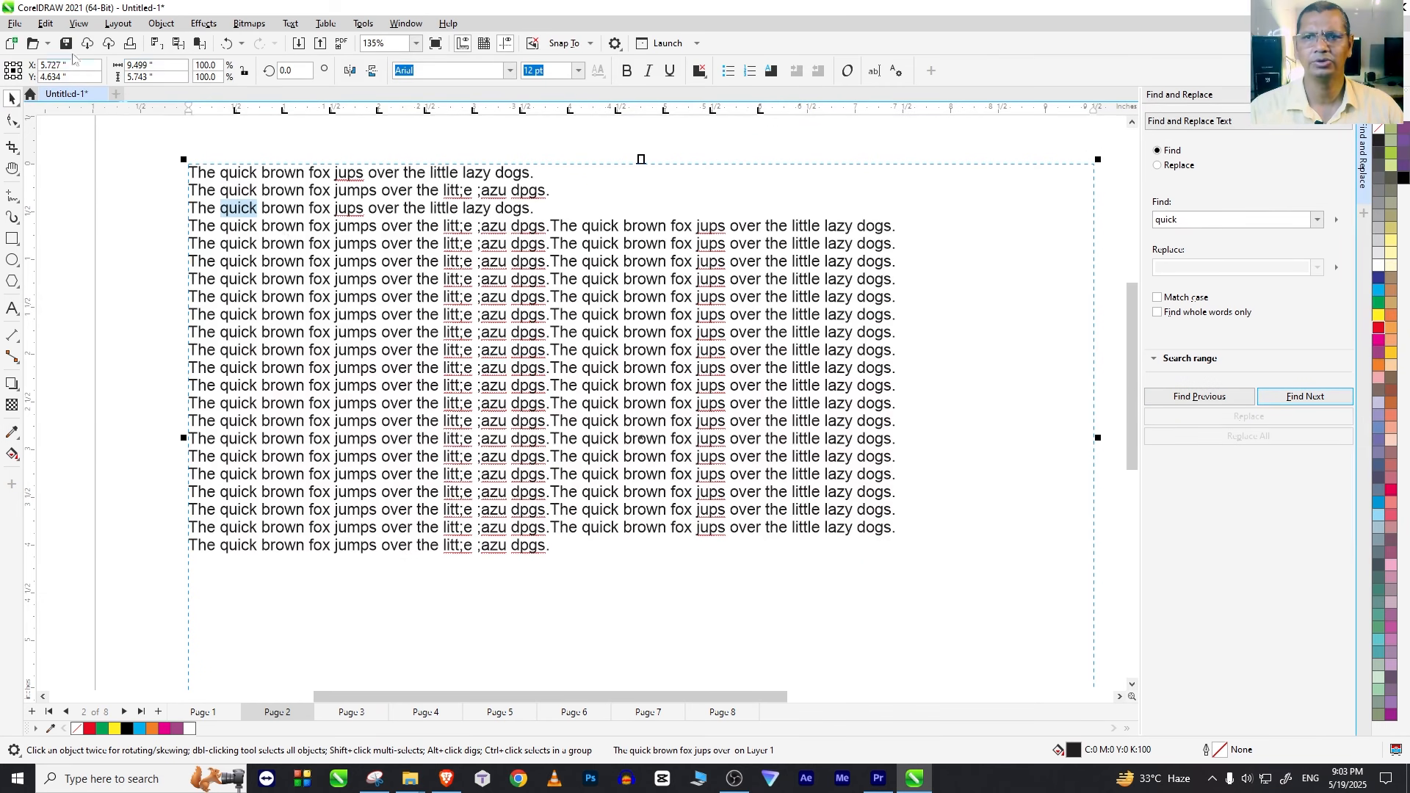
# Step: Create 6 copies of the paragraph text frame with Step and Repeat, using 0.25" horizontal and vertical offsets
pyautogui.click(45, 24)
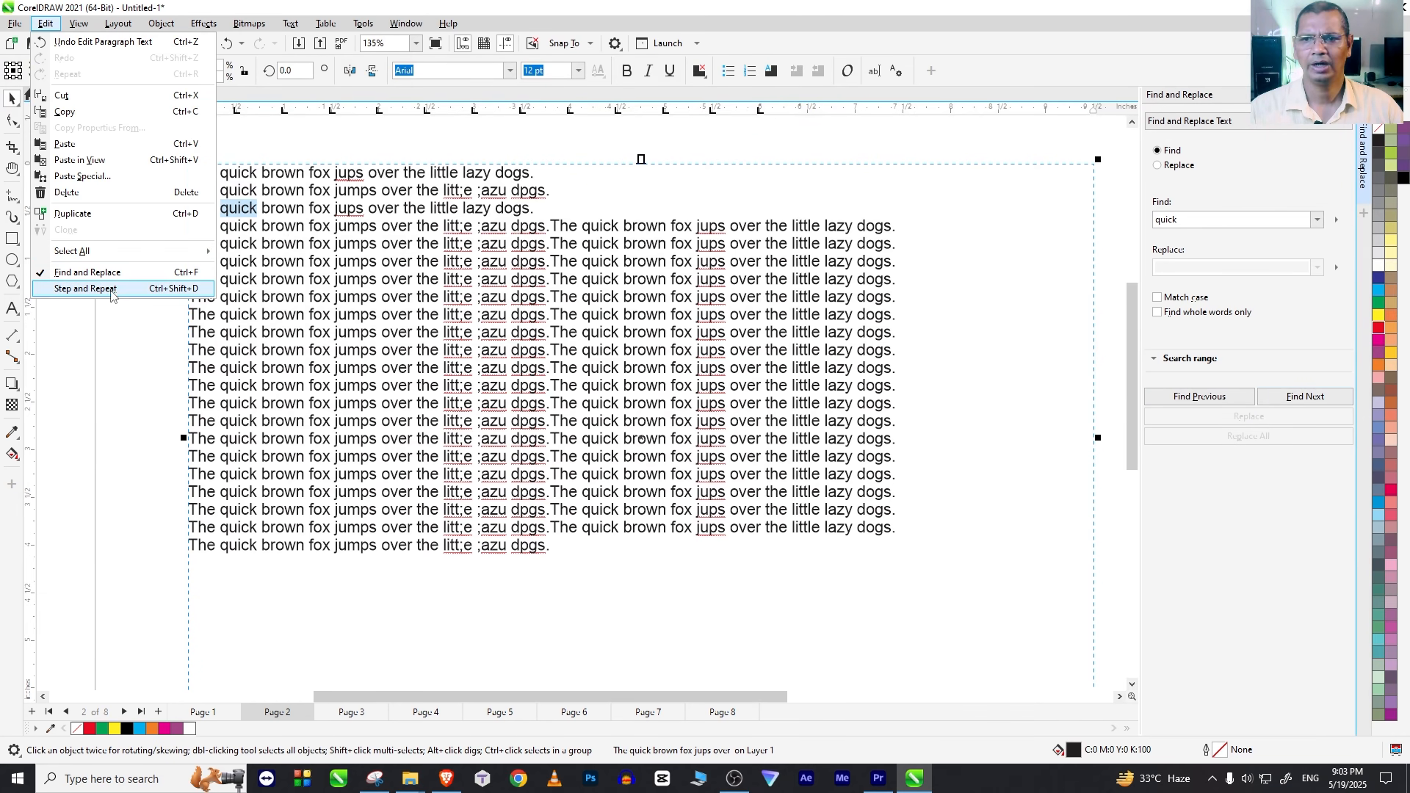
pyautogui.click(86, 288)
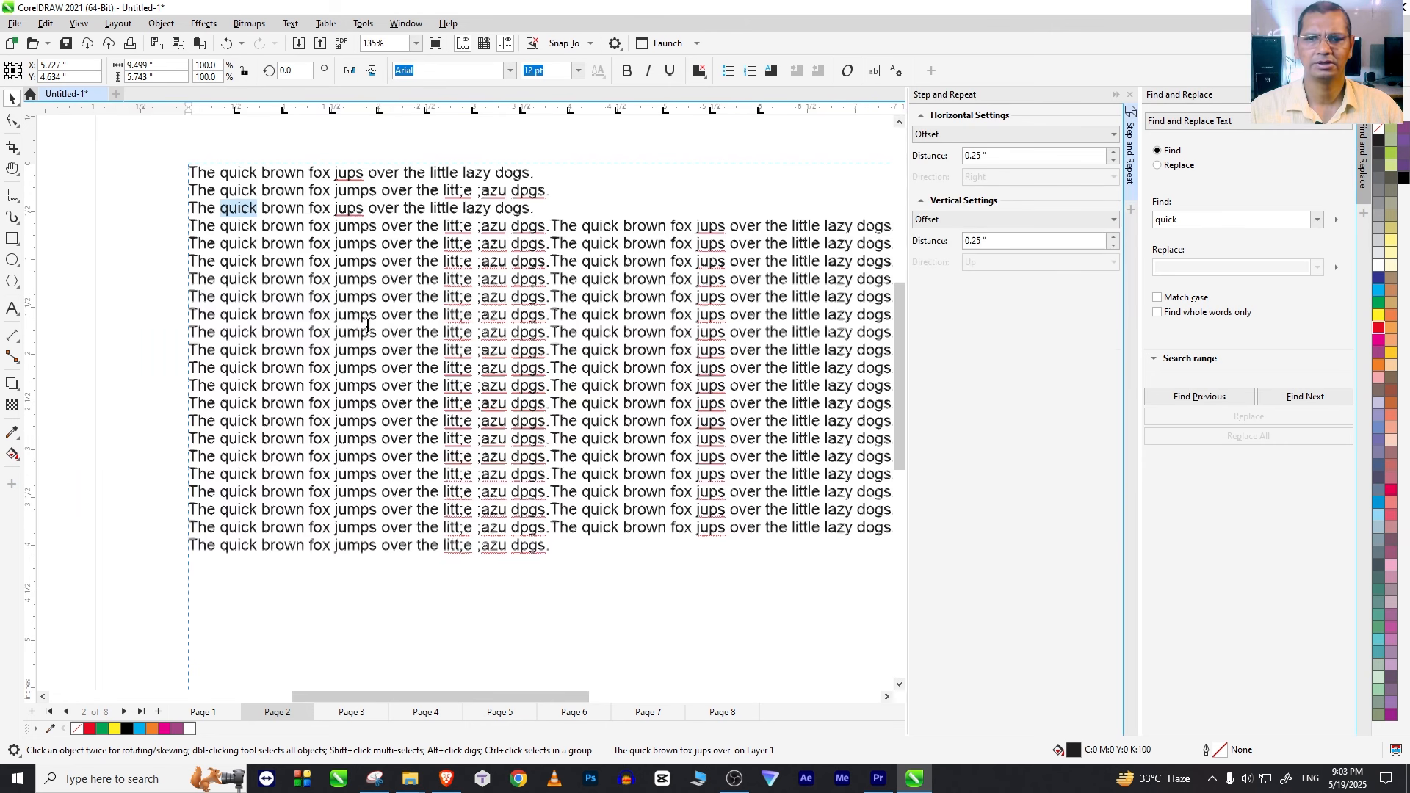
pyautogui.click(1113, 282)
pyautogui.click(1113, 282)
pyautogui.click(1113, 282)
pyautogui.click(1113, 282)
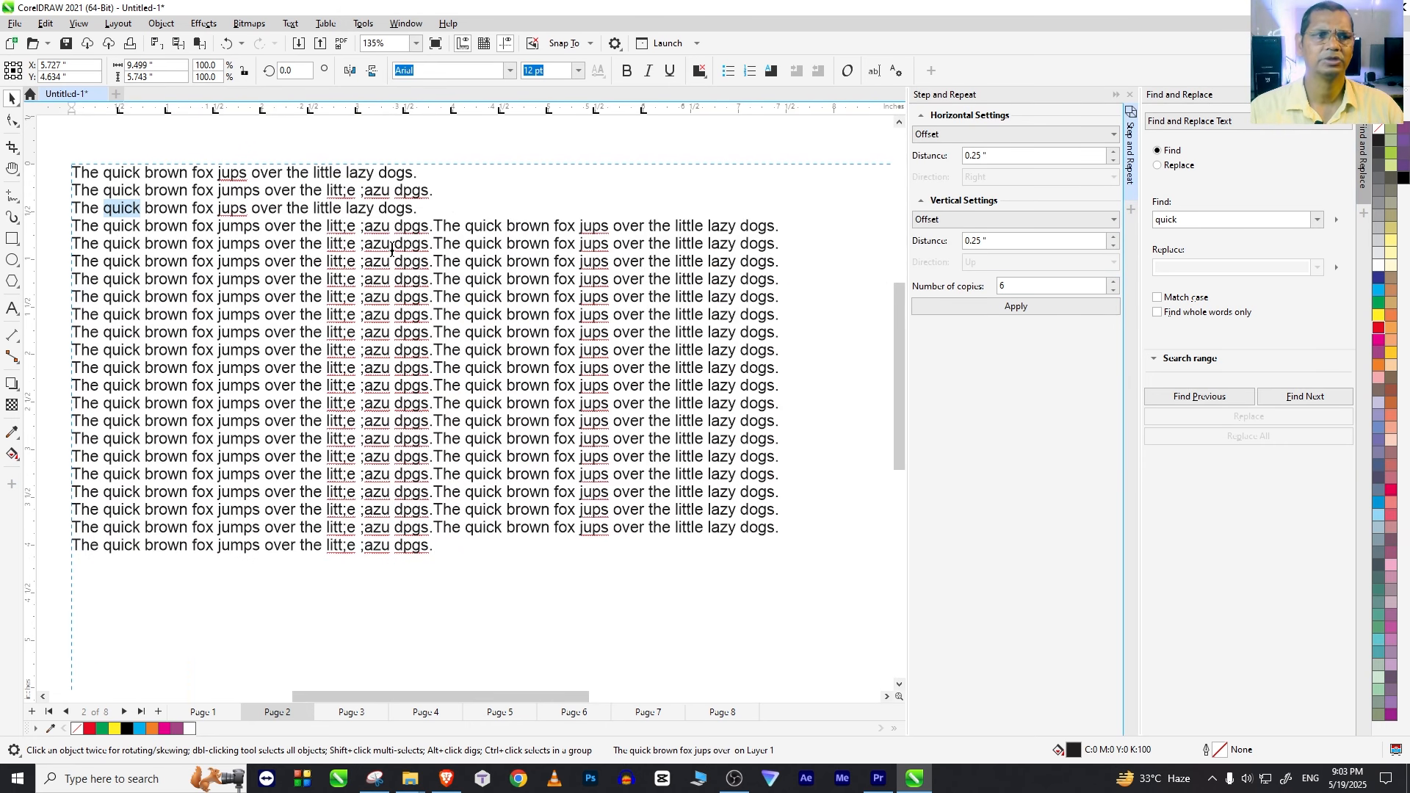
pyautogui.click(1017, 309)
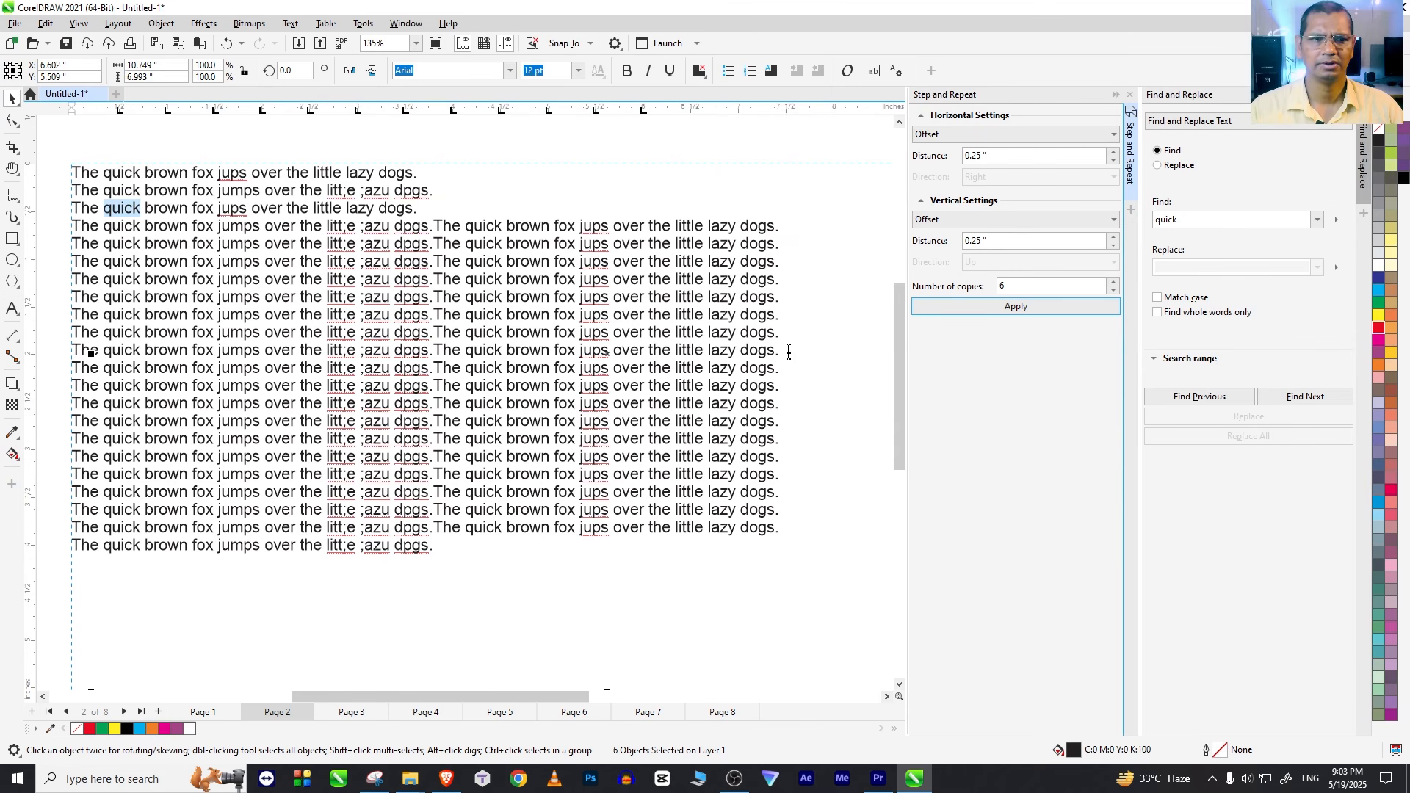
# Step: Close the Step and Repeat and Find and Replace settings and return to the Pick tool
pyautogui.click(503, 259)
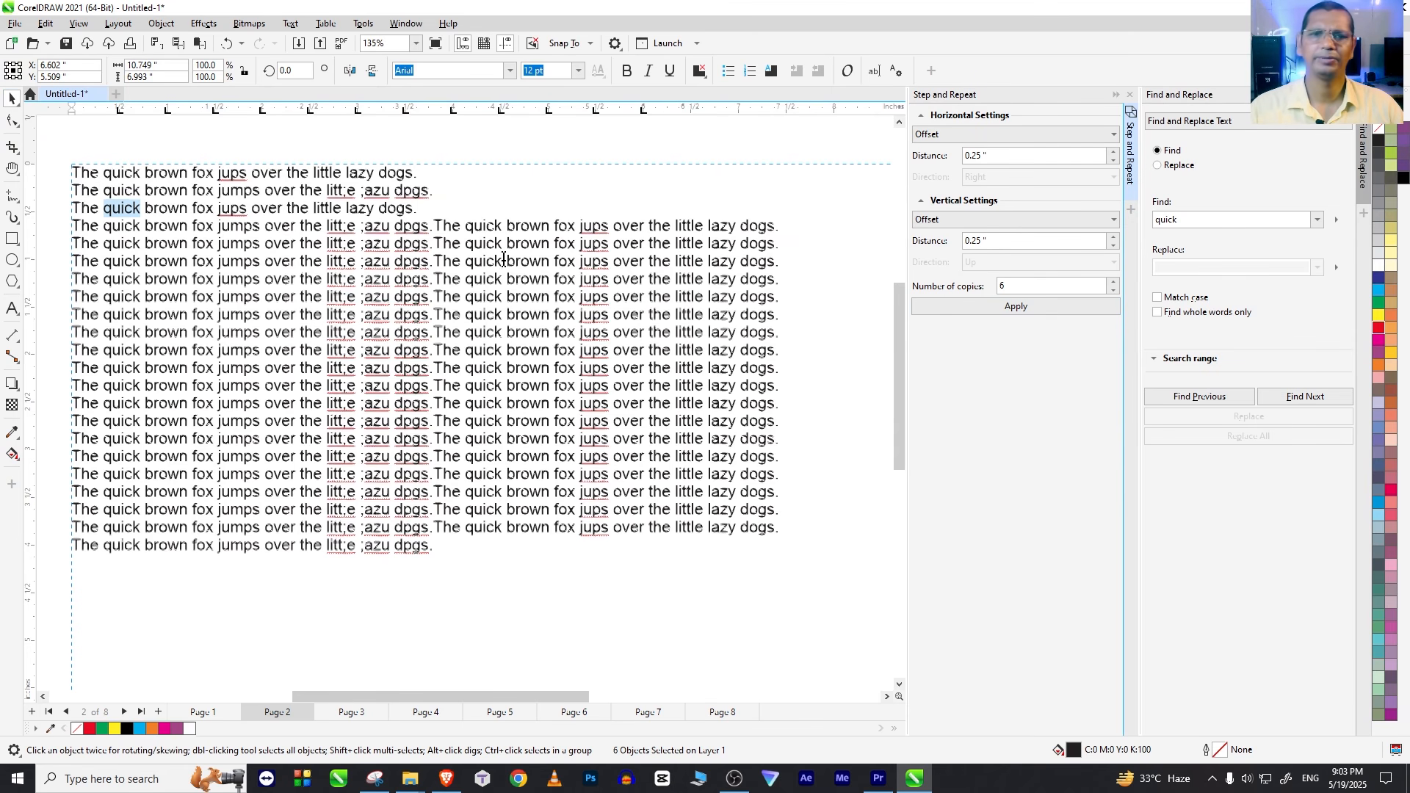
pyautogui.click(1130, 94)
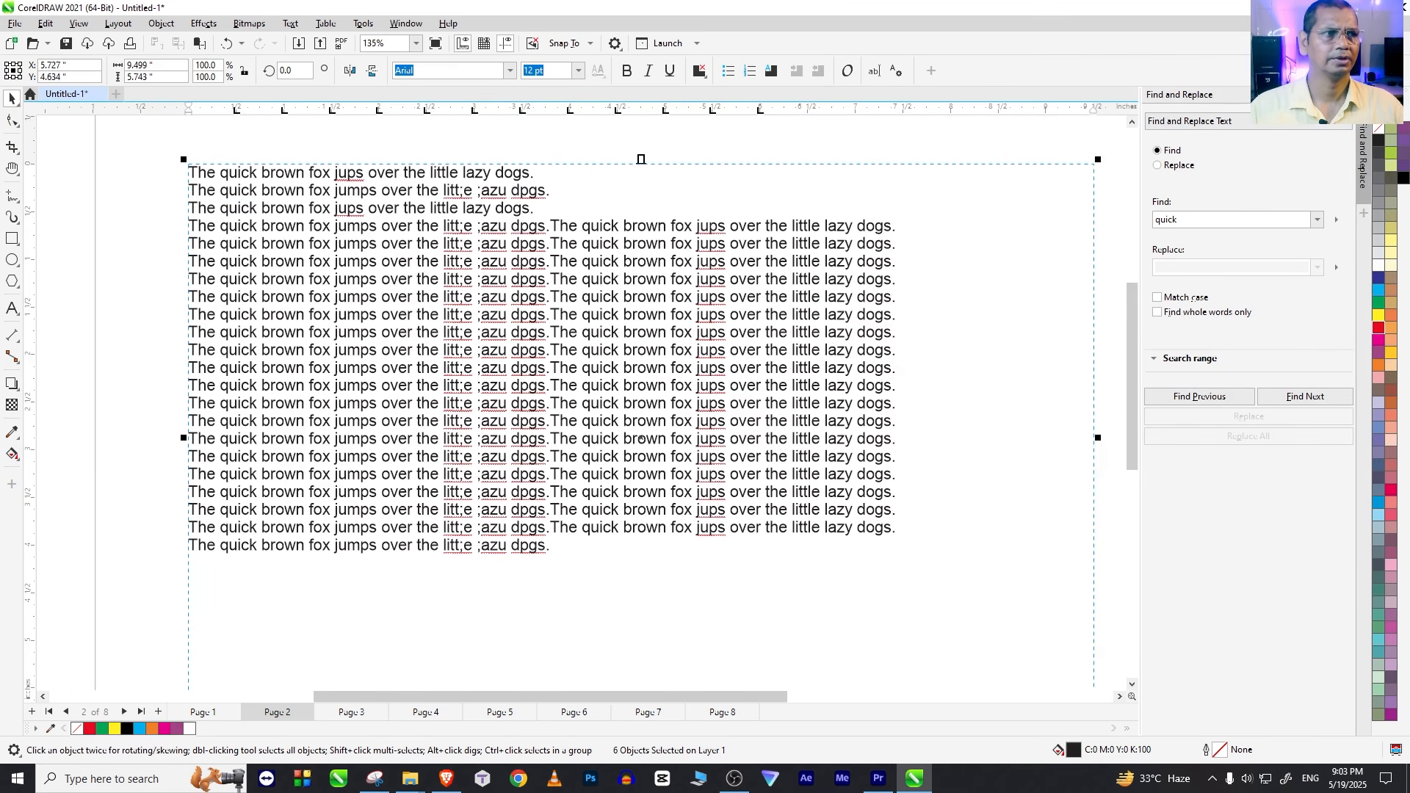
pyautogui.click(1362, 94)
pyautogui.click(12, 98)
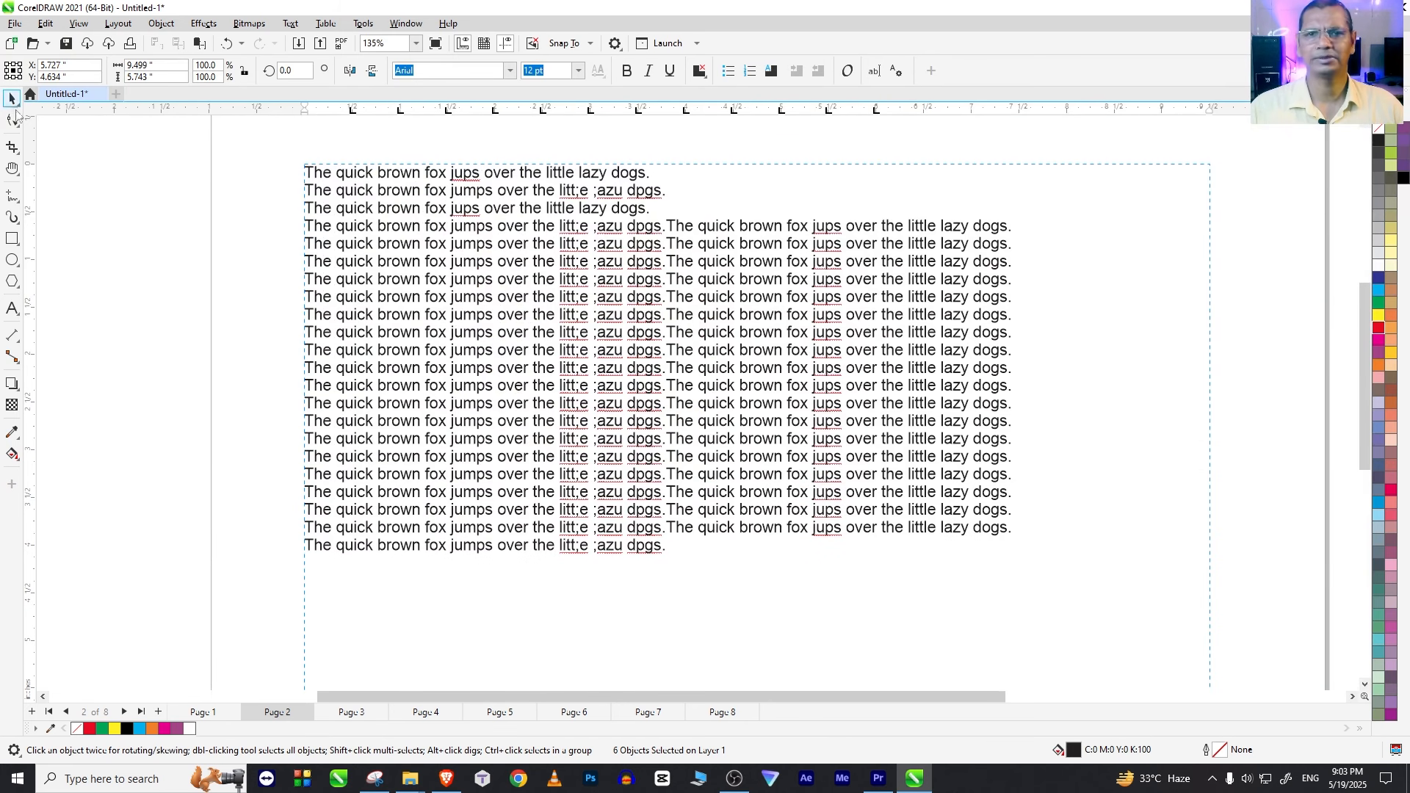